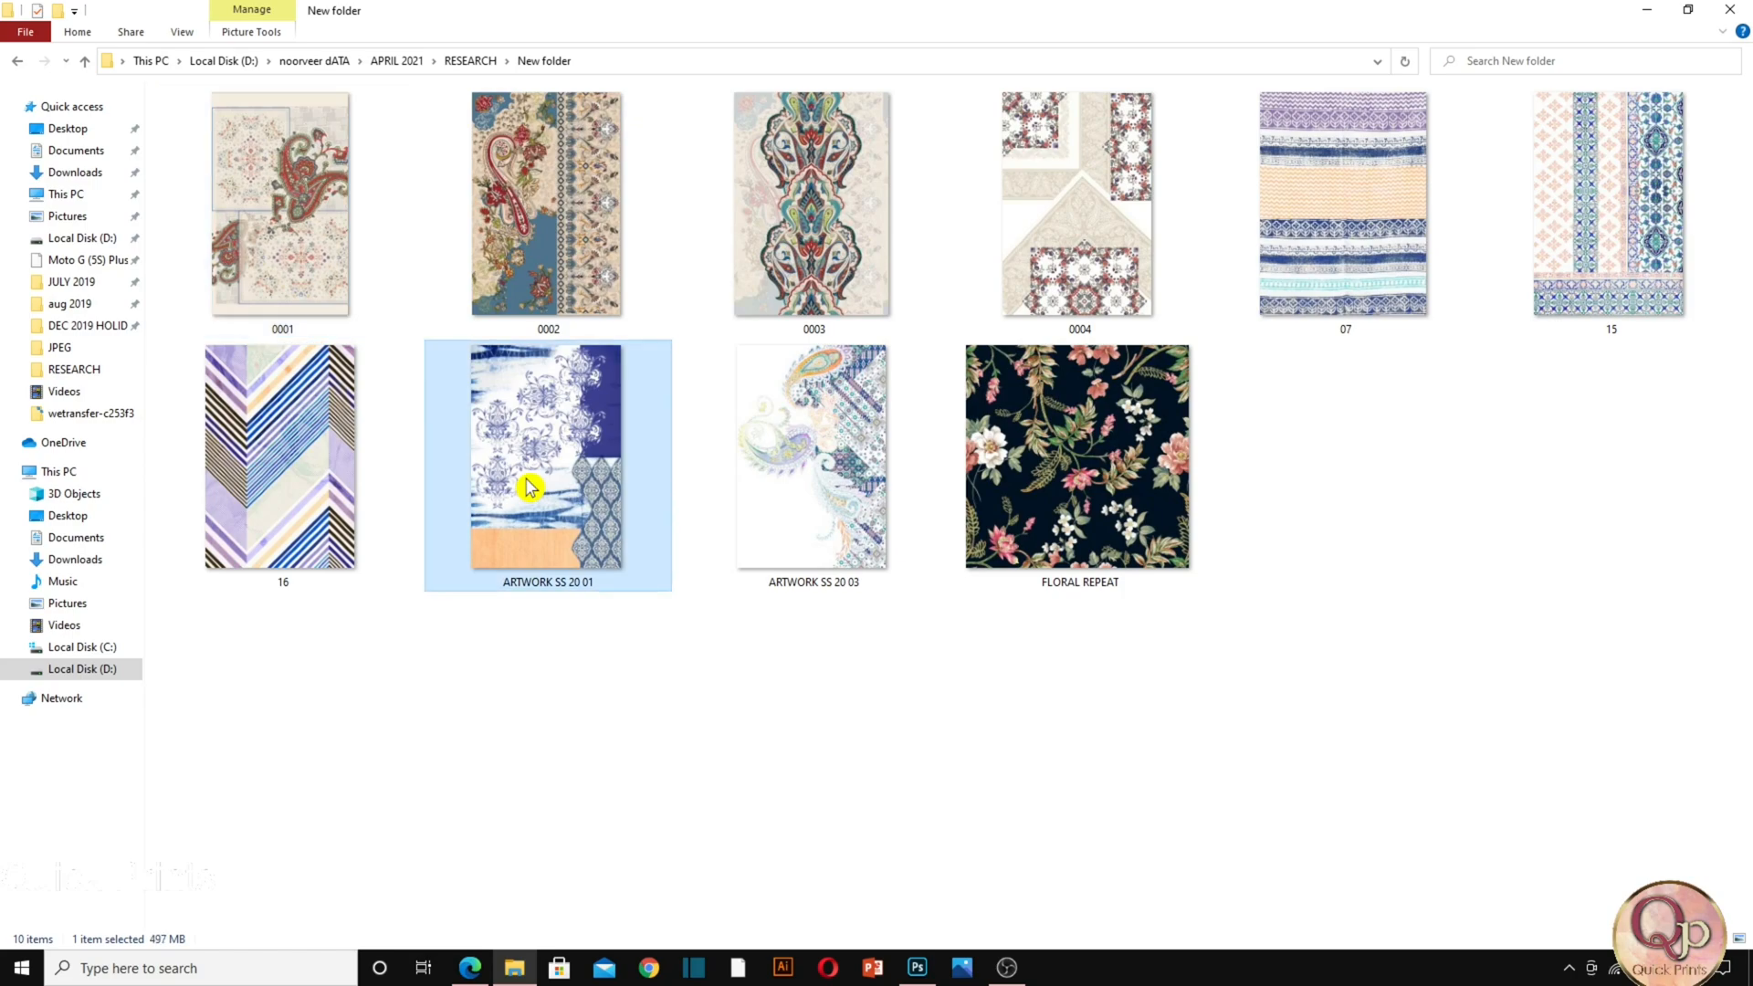
Examine the artwork files in the New folder directory, checking each TIFF's file size.
click(856, 502)
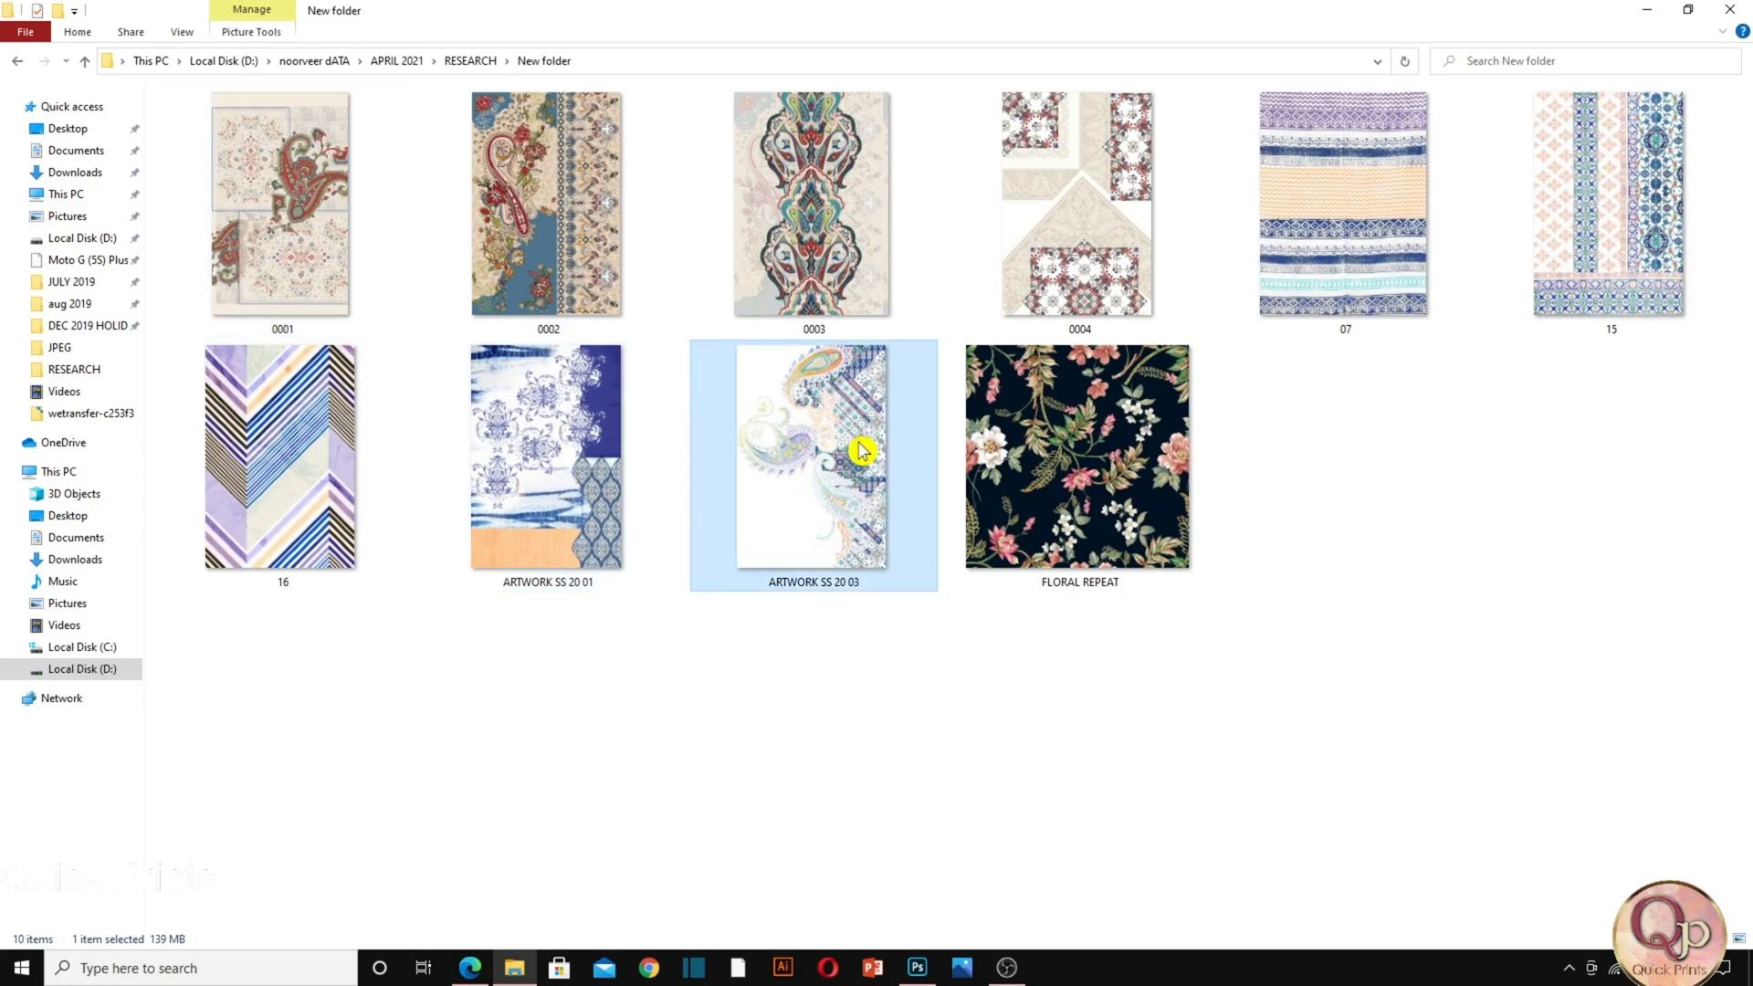
click(1127, 215)
click(1110, 402)
click(1429, 259)
click(1573, 259)
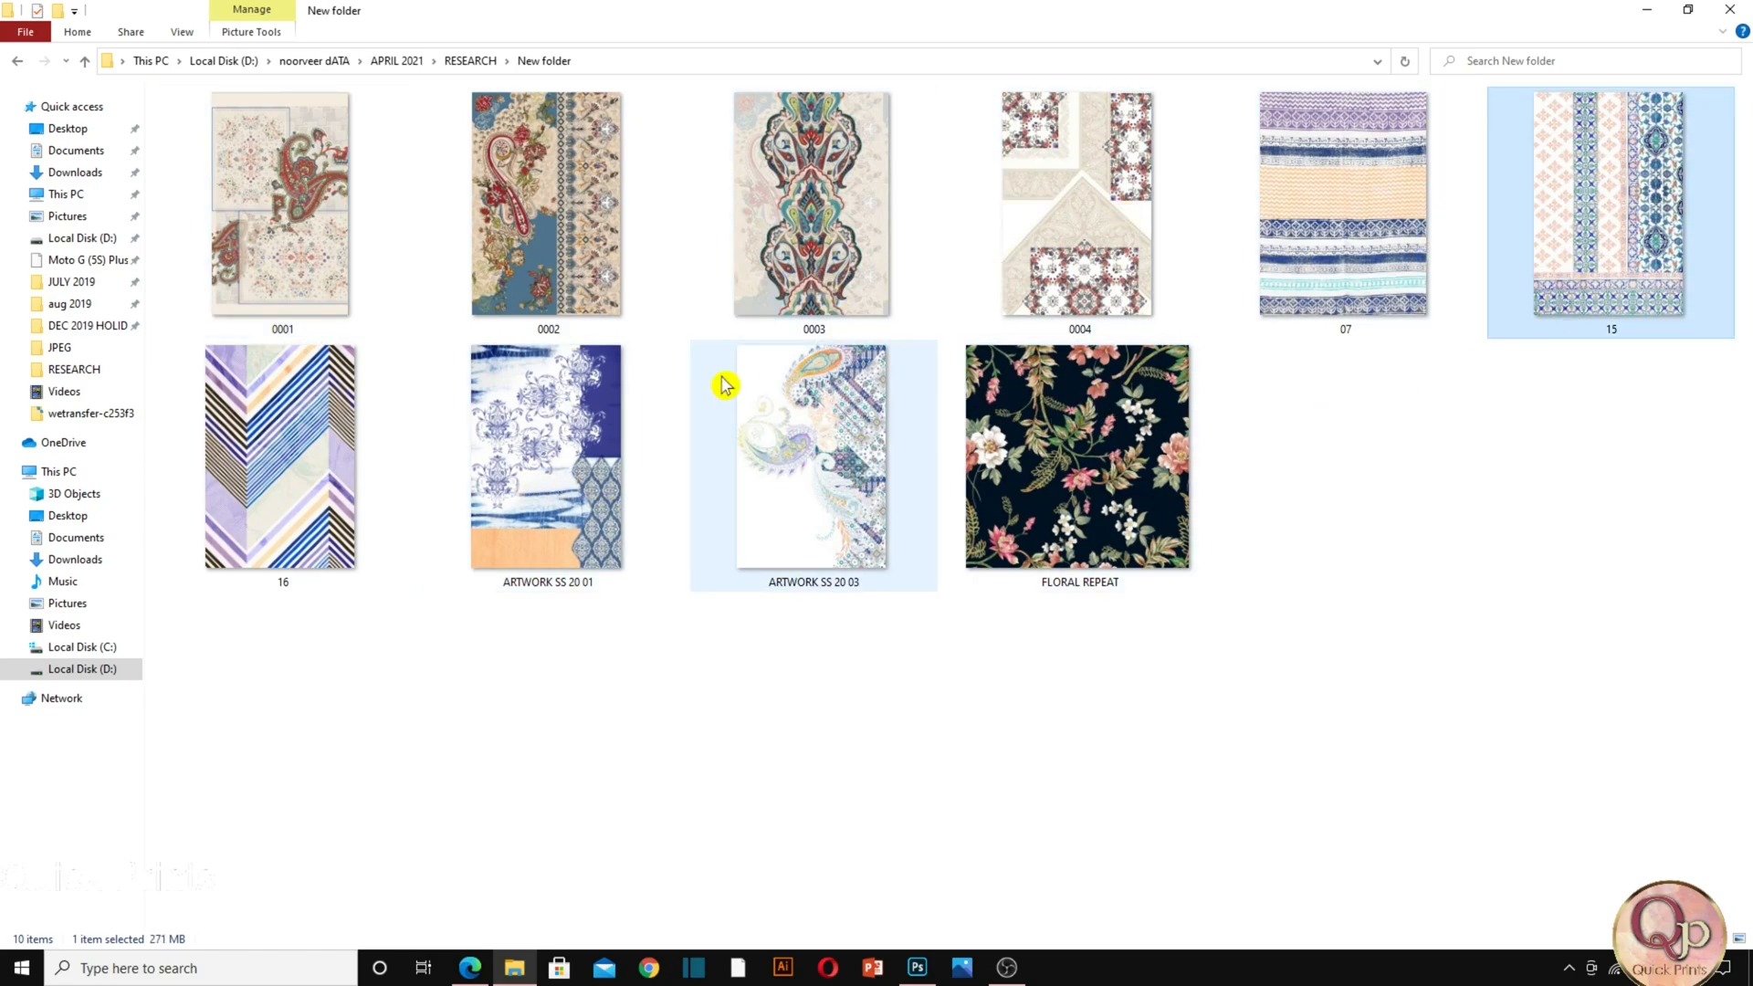
mouse_move(724, 385)
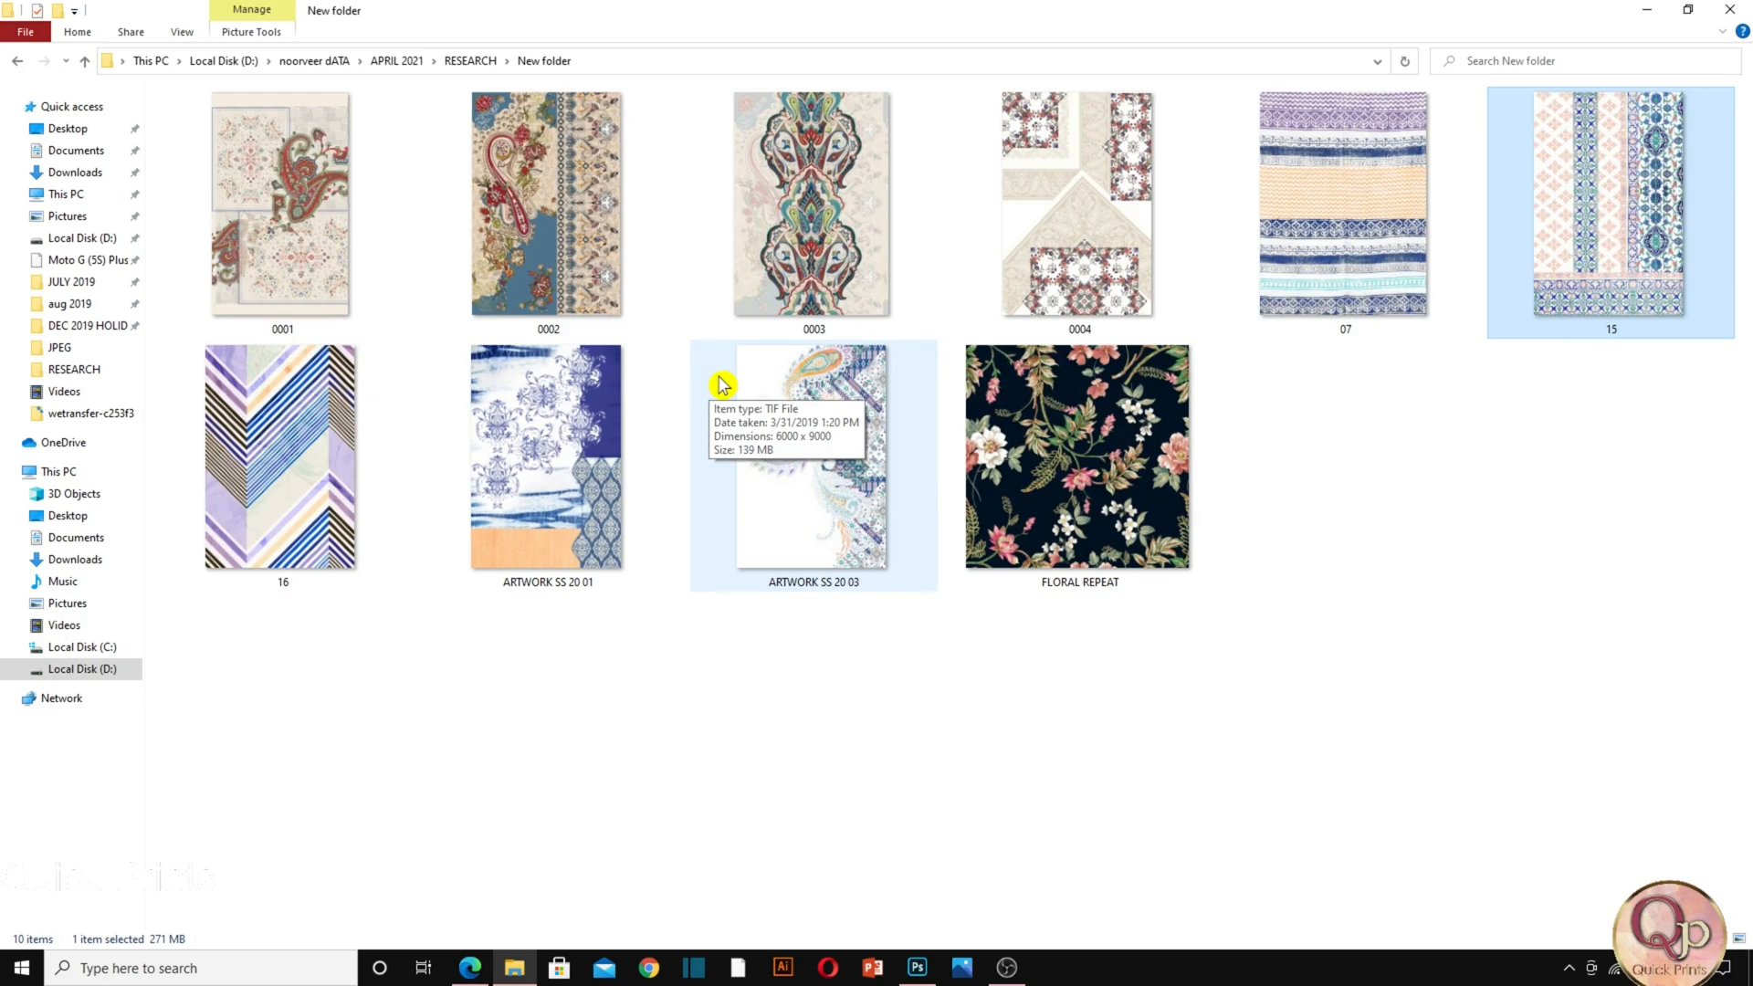
click(320, 493)
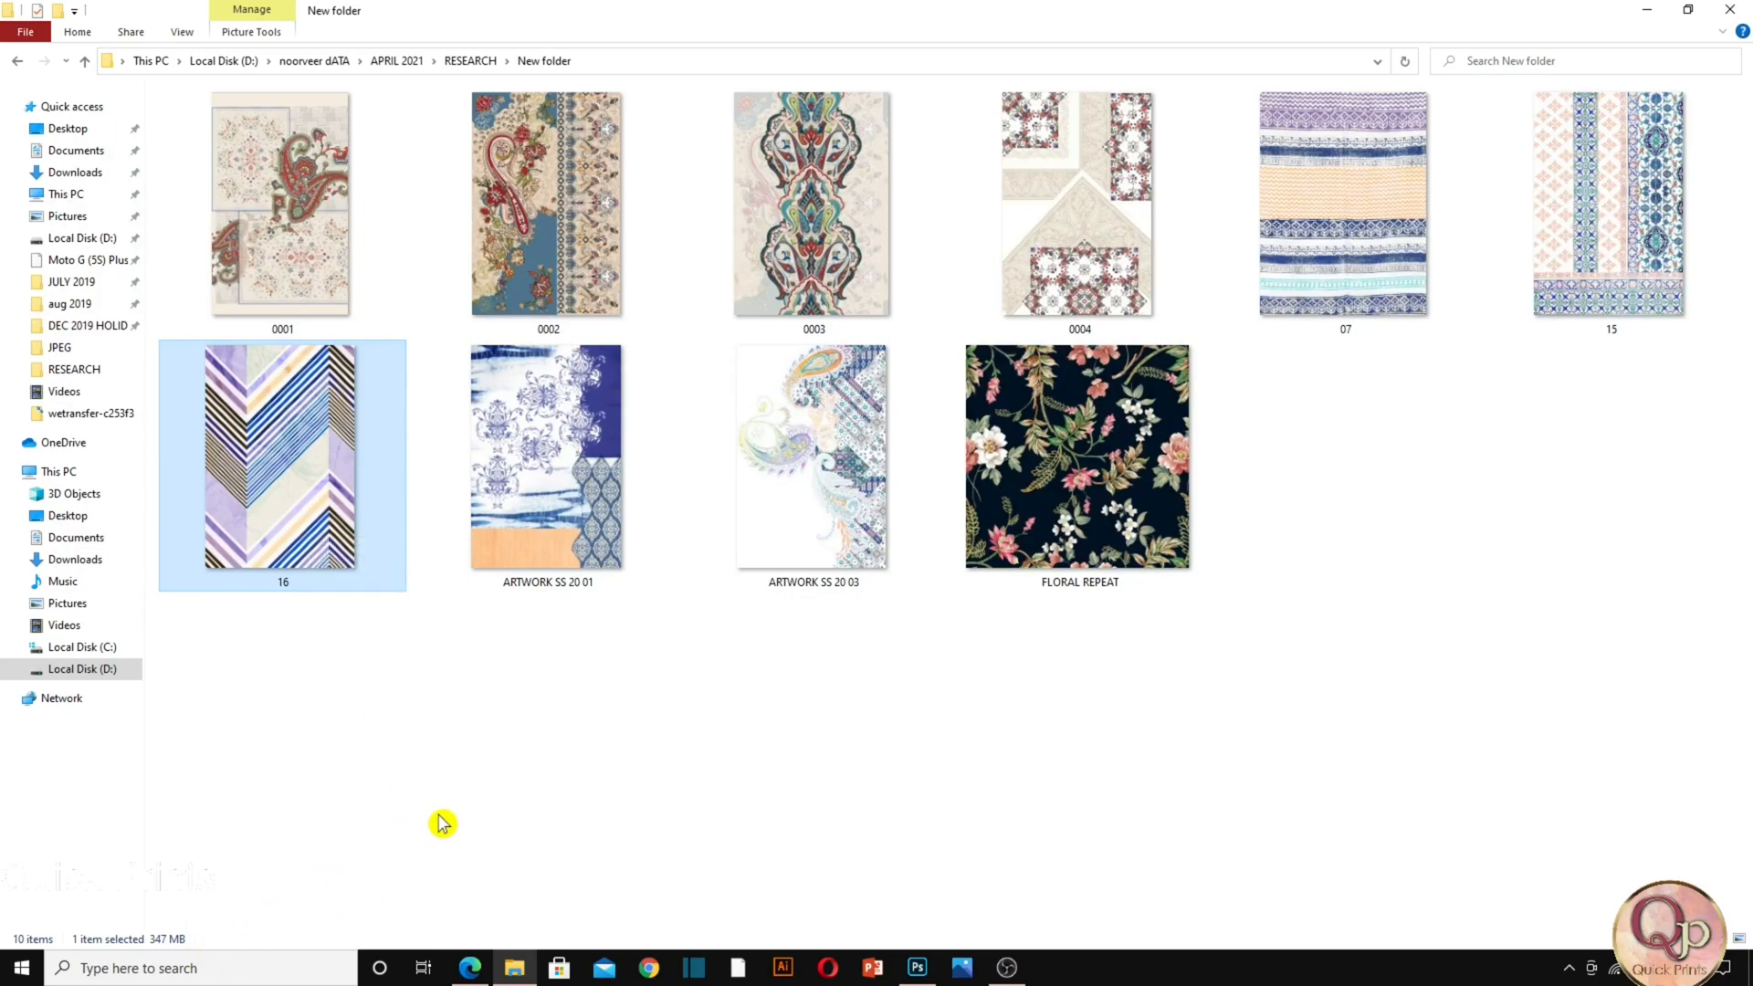
click(554, 430)
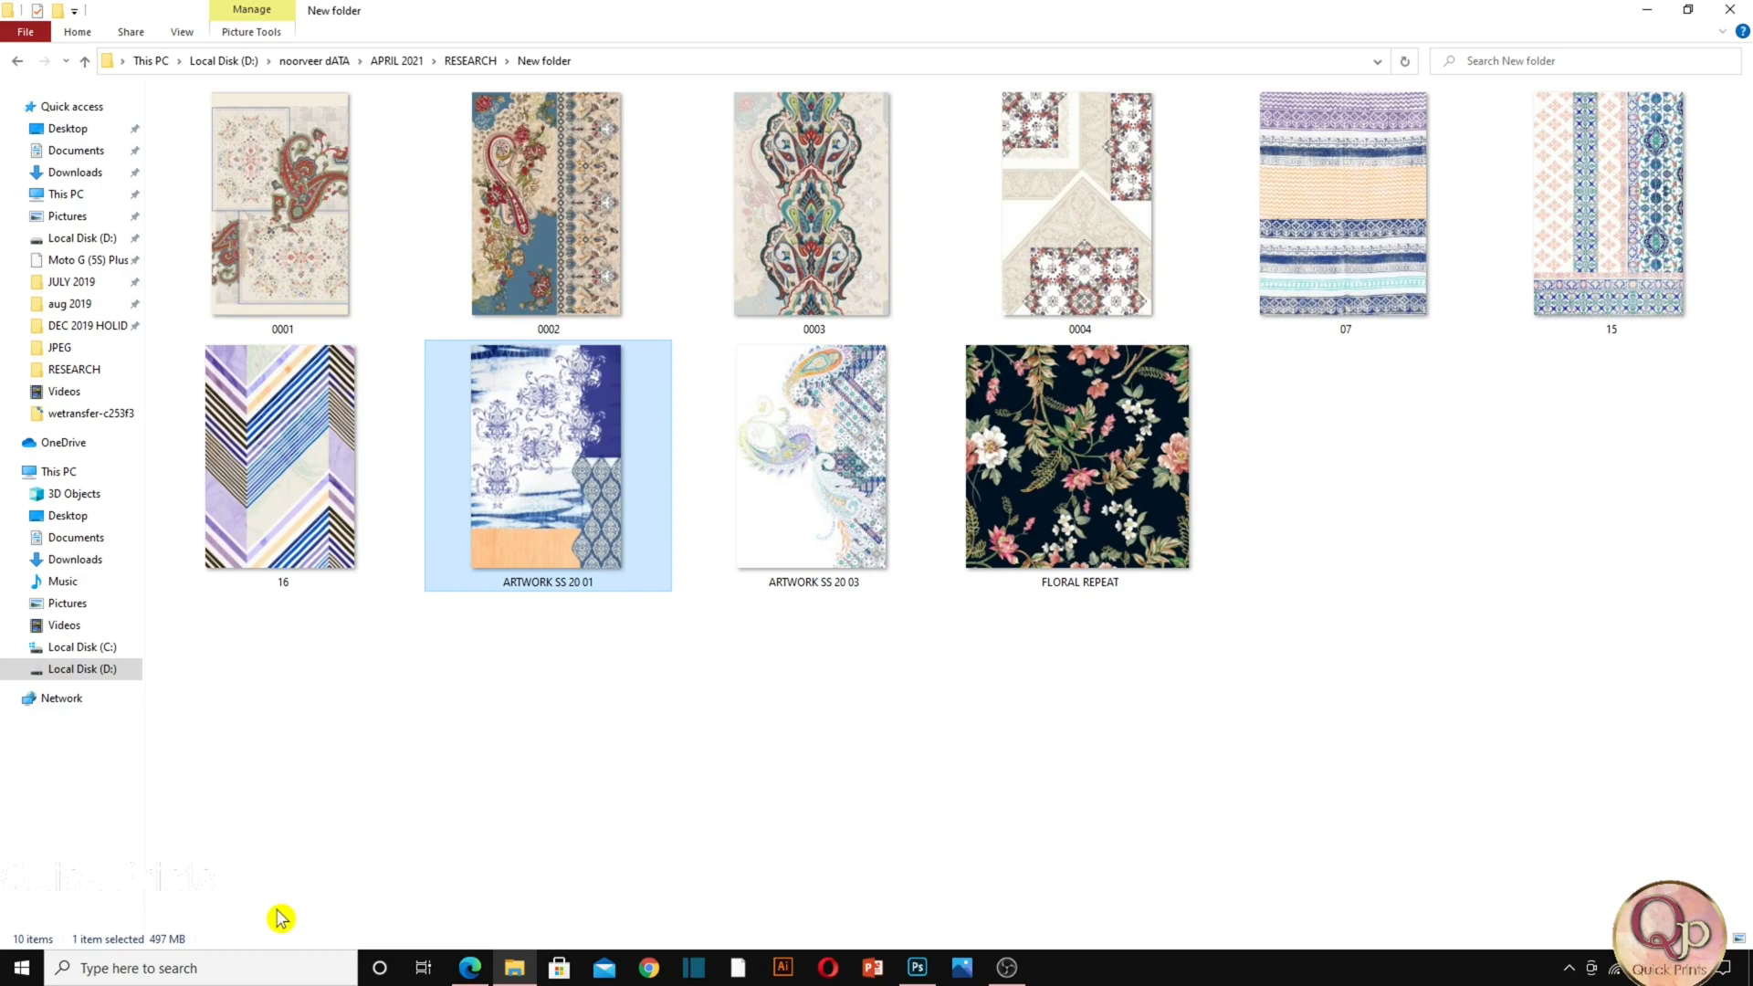
click(803, 519)
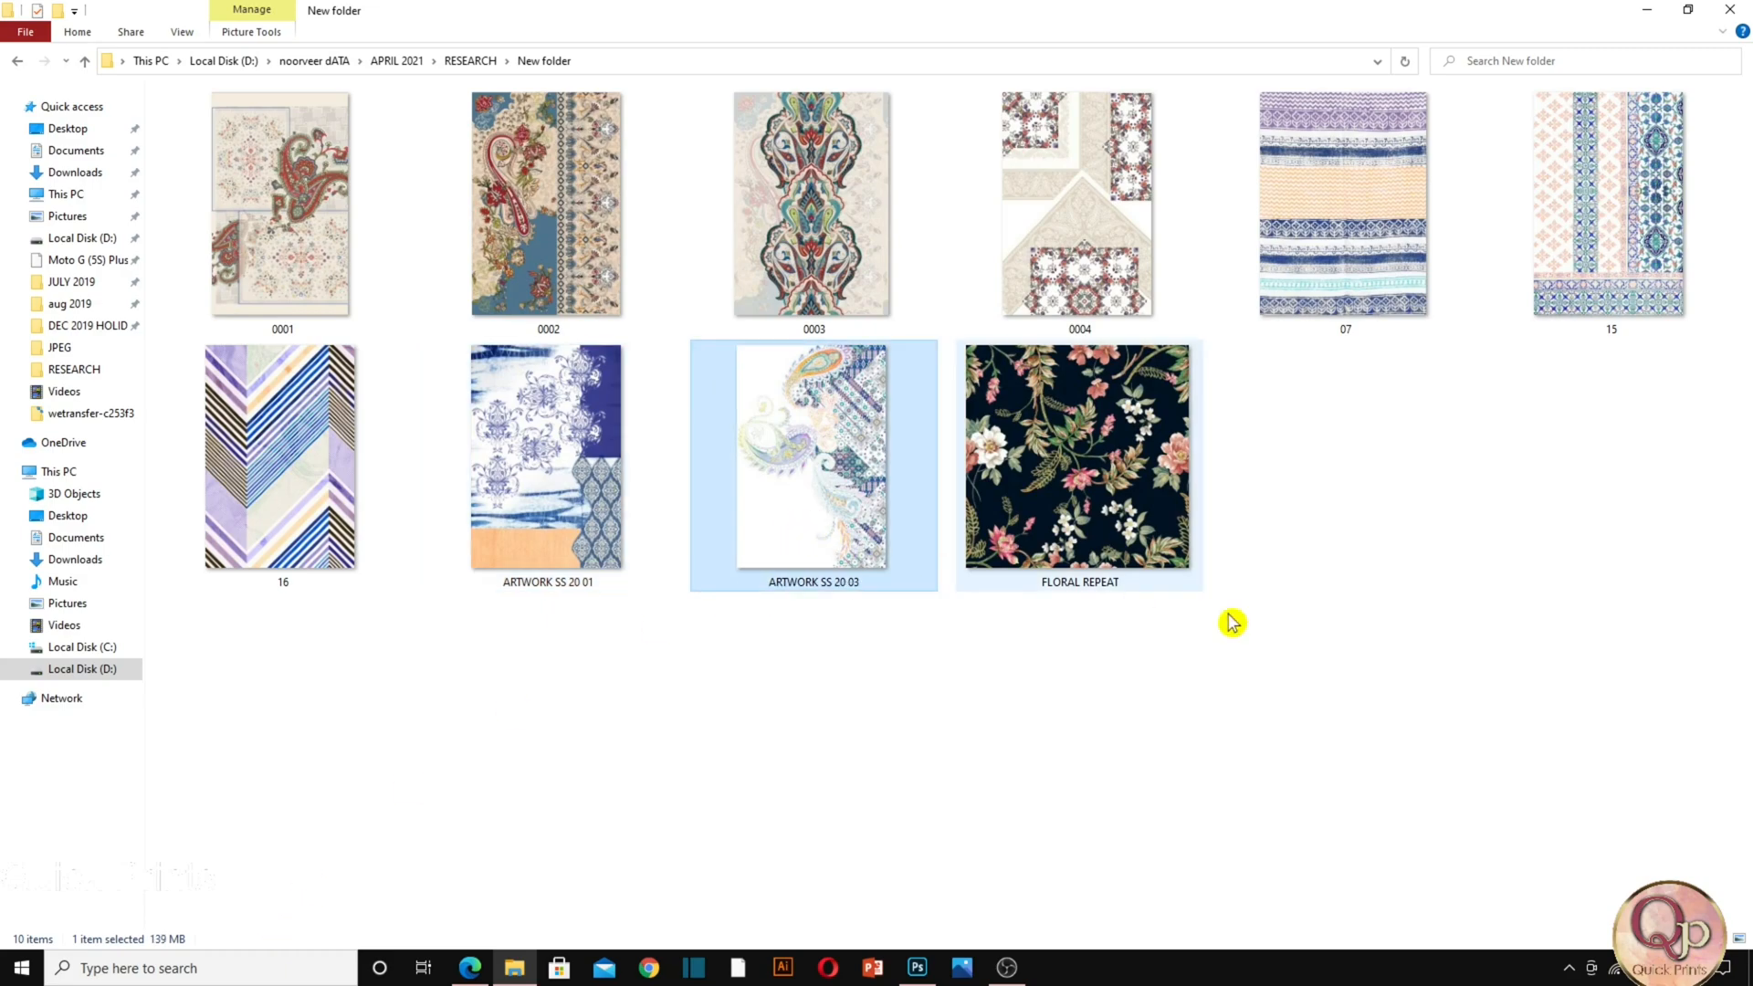
click(724, 243)
click(552, 244)
click(350, 252)
click(927, 264)
click(1041, 265)
click(1360, 235)
click(1569, 239)
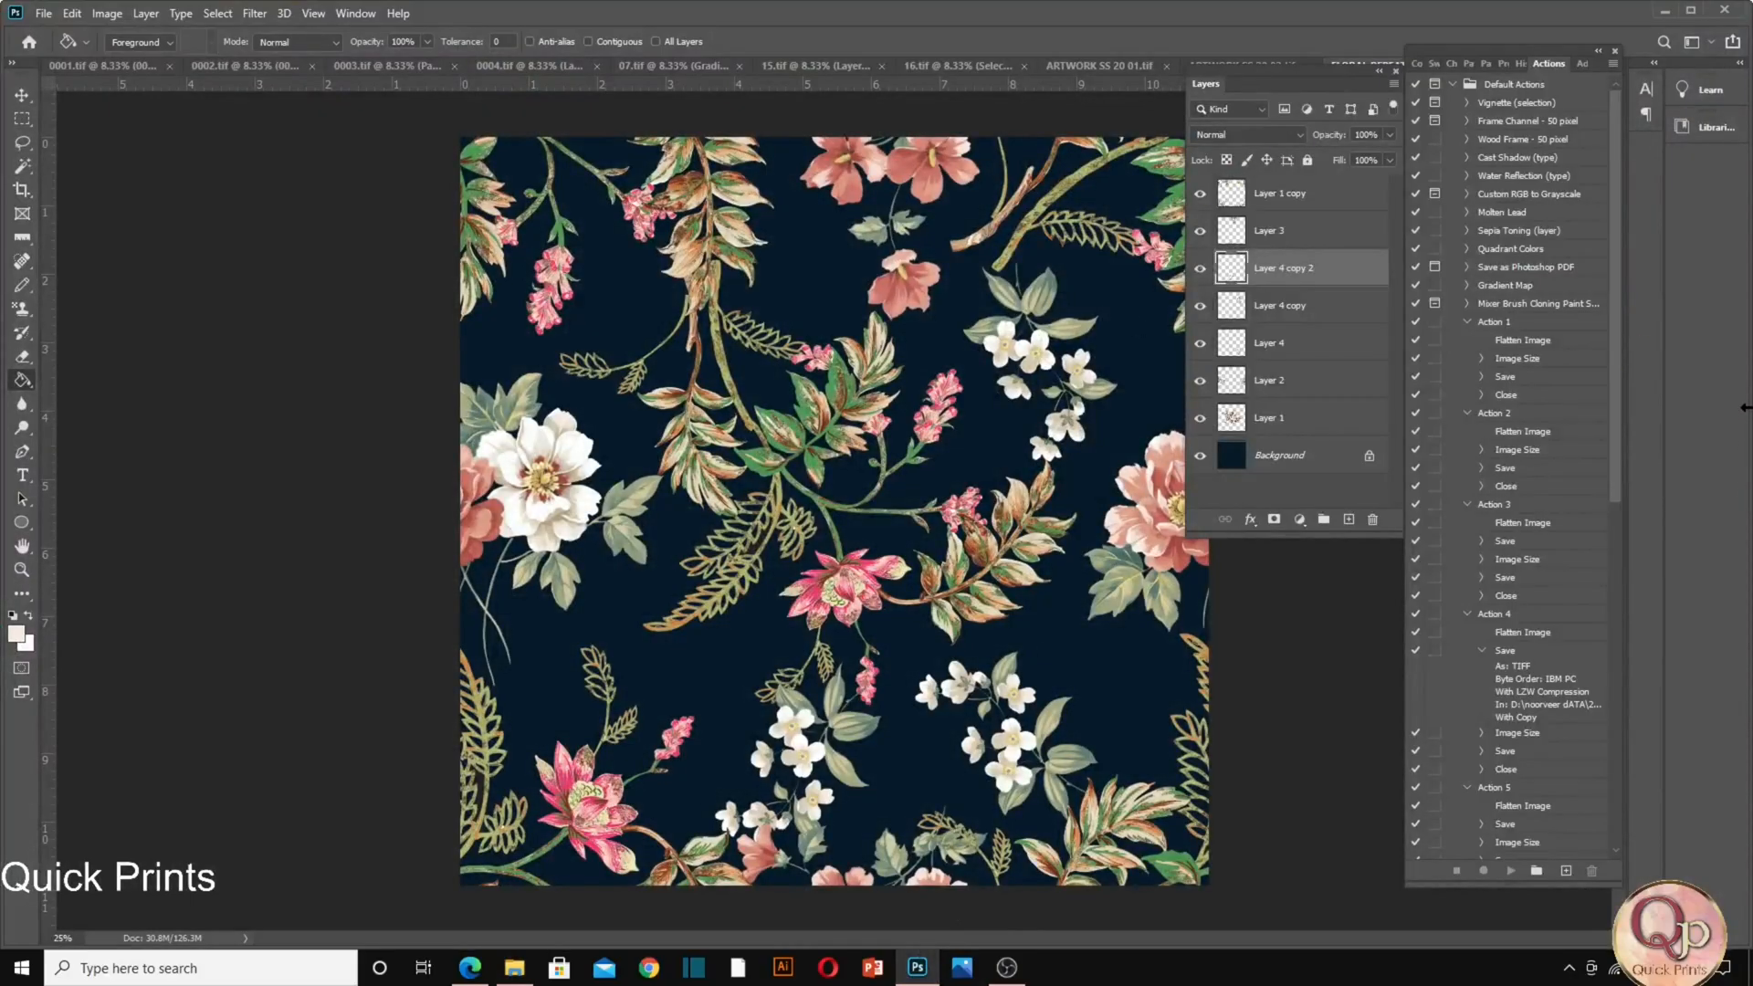
Switch to Photoshop, tile all open documents and float ARTWORK SS 20 01.tif in its own window.
click(353, 15)
mouse_move(406, 35)
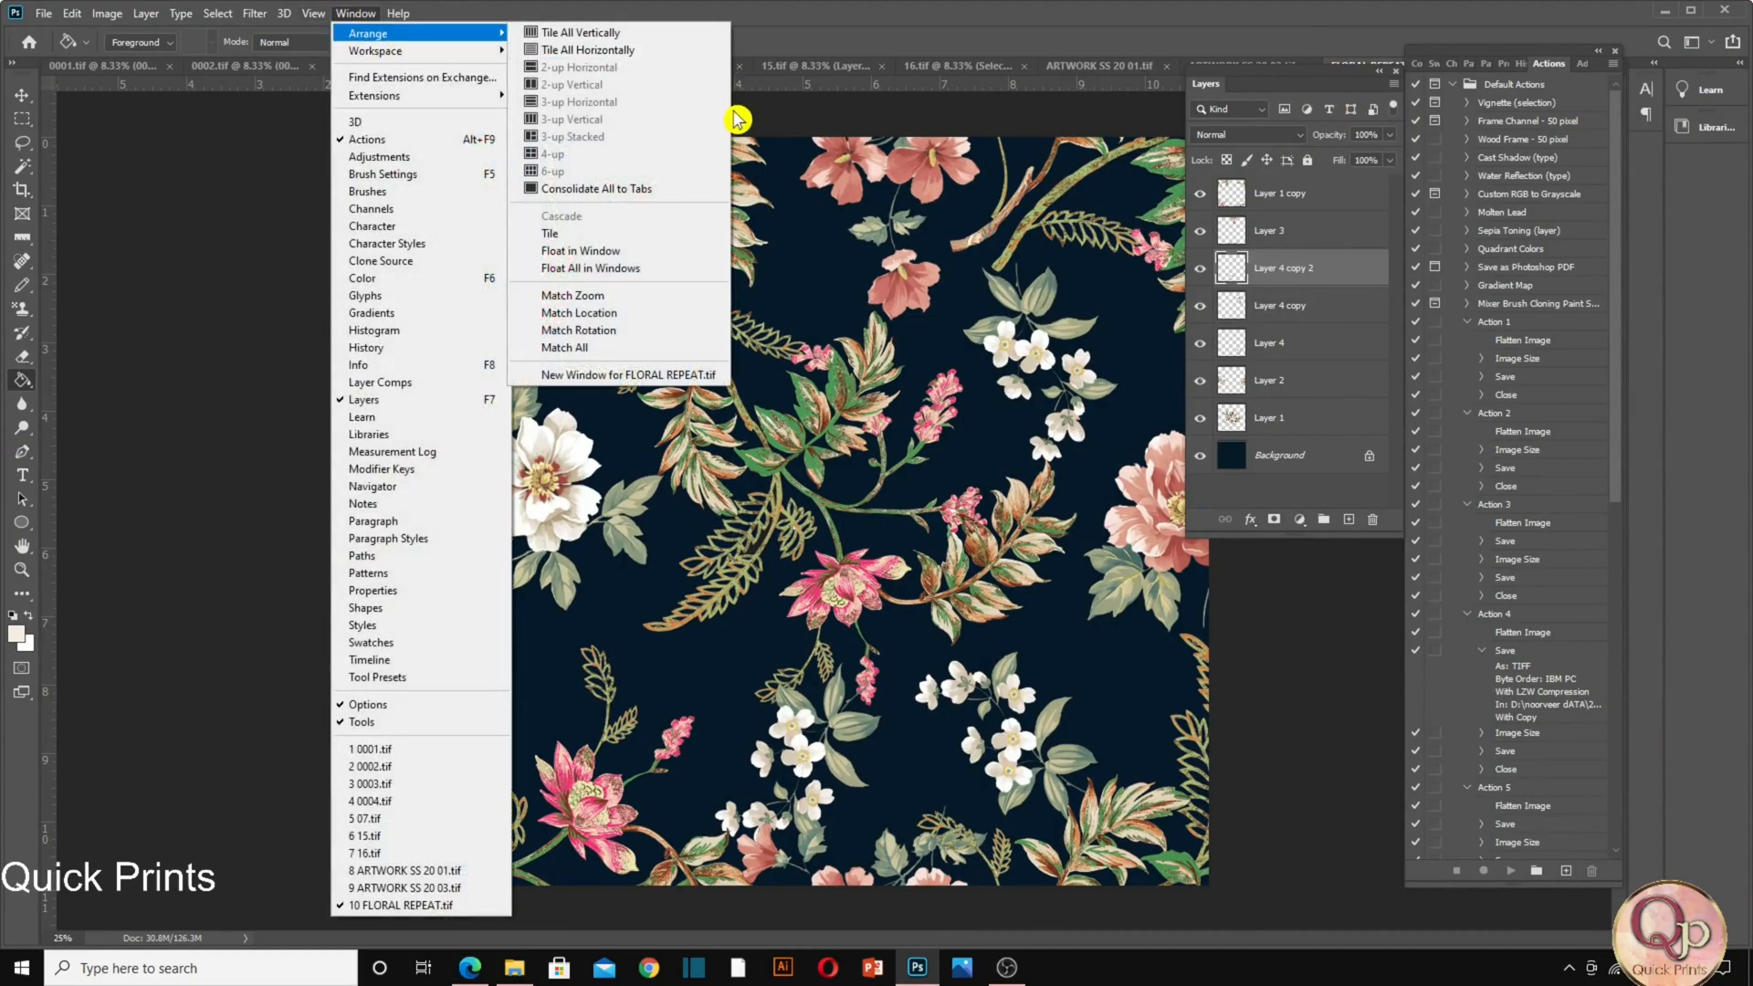
click(592, 236)
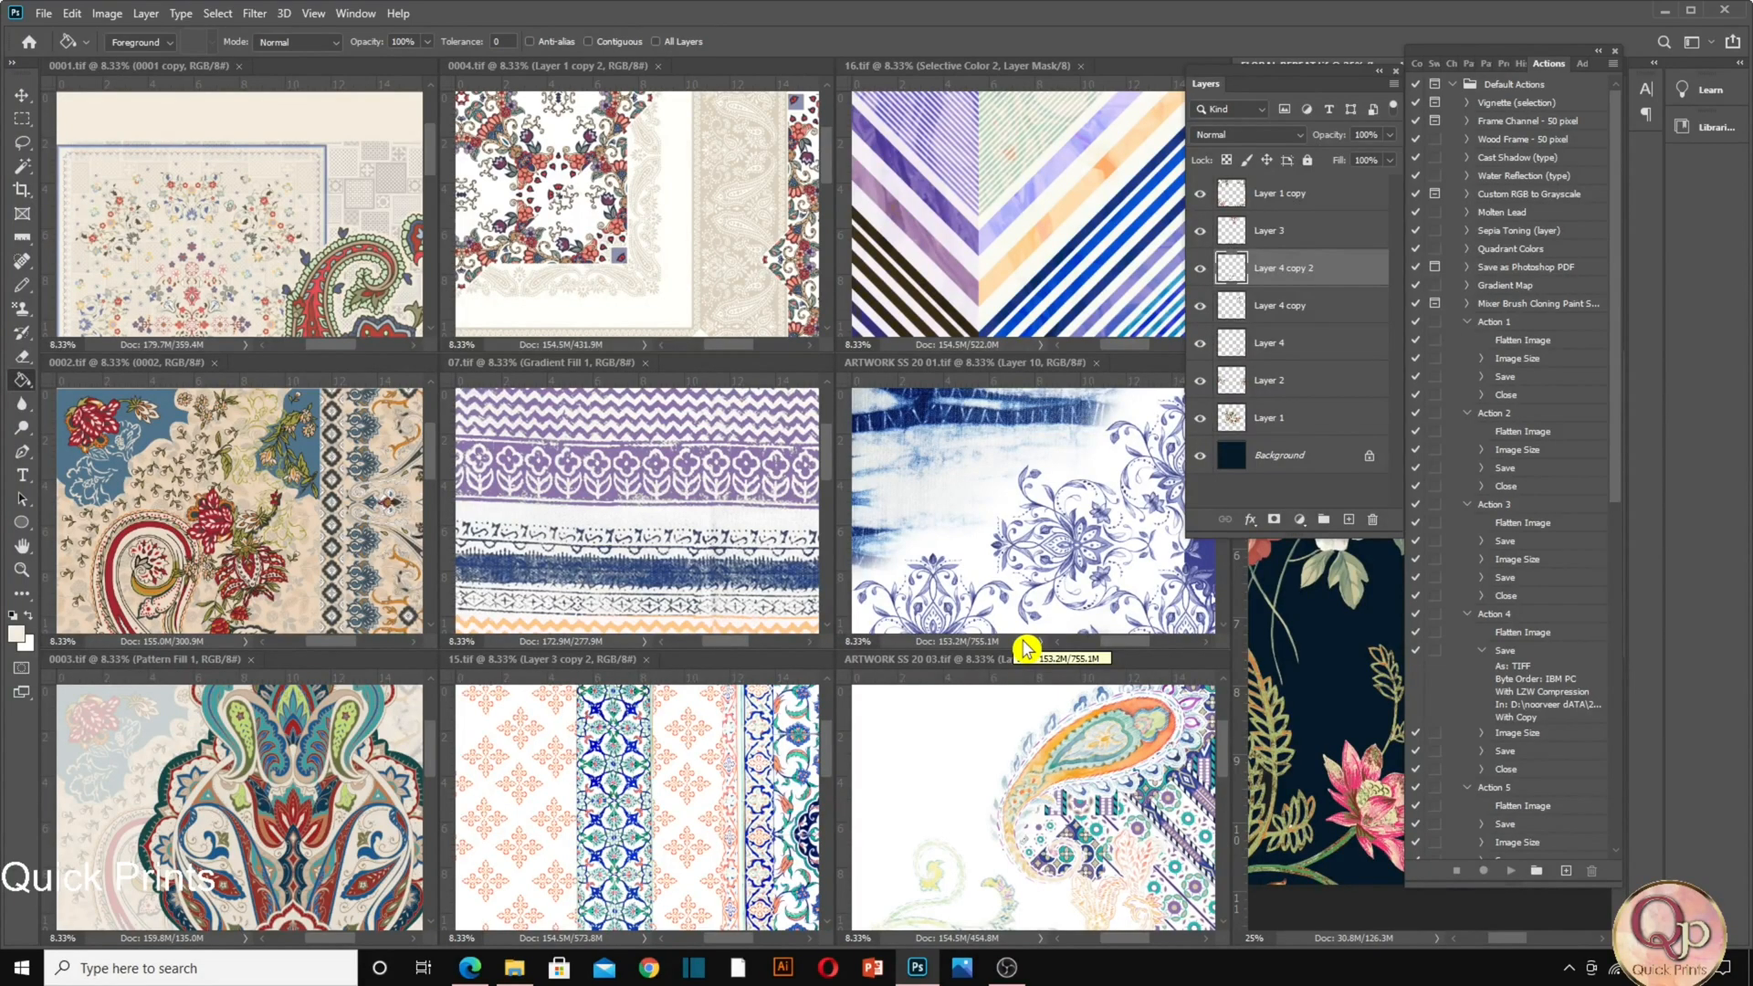
drag(950, 365, 490, 293)
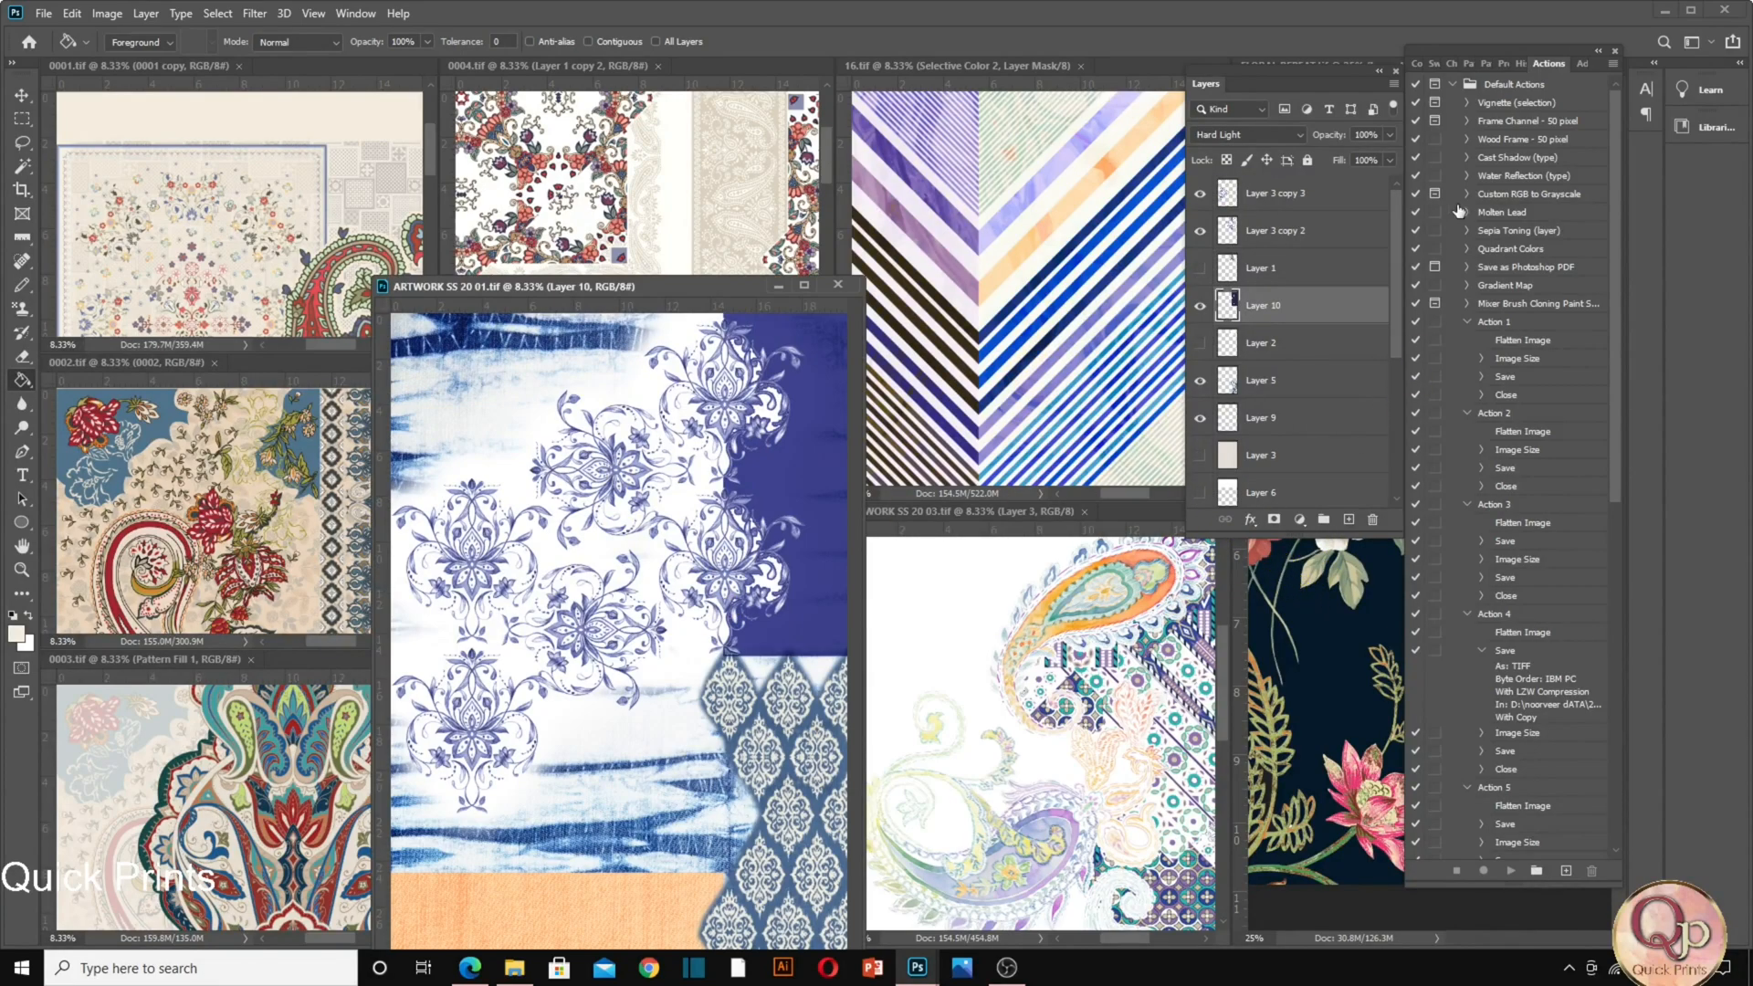
Hide the Actions panel and show it again.
click(355, 13)
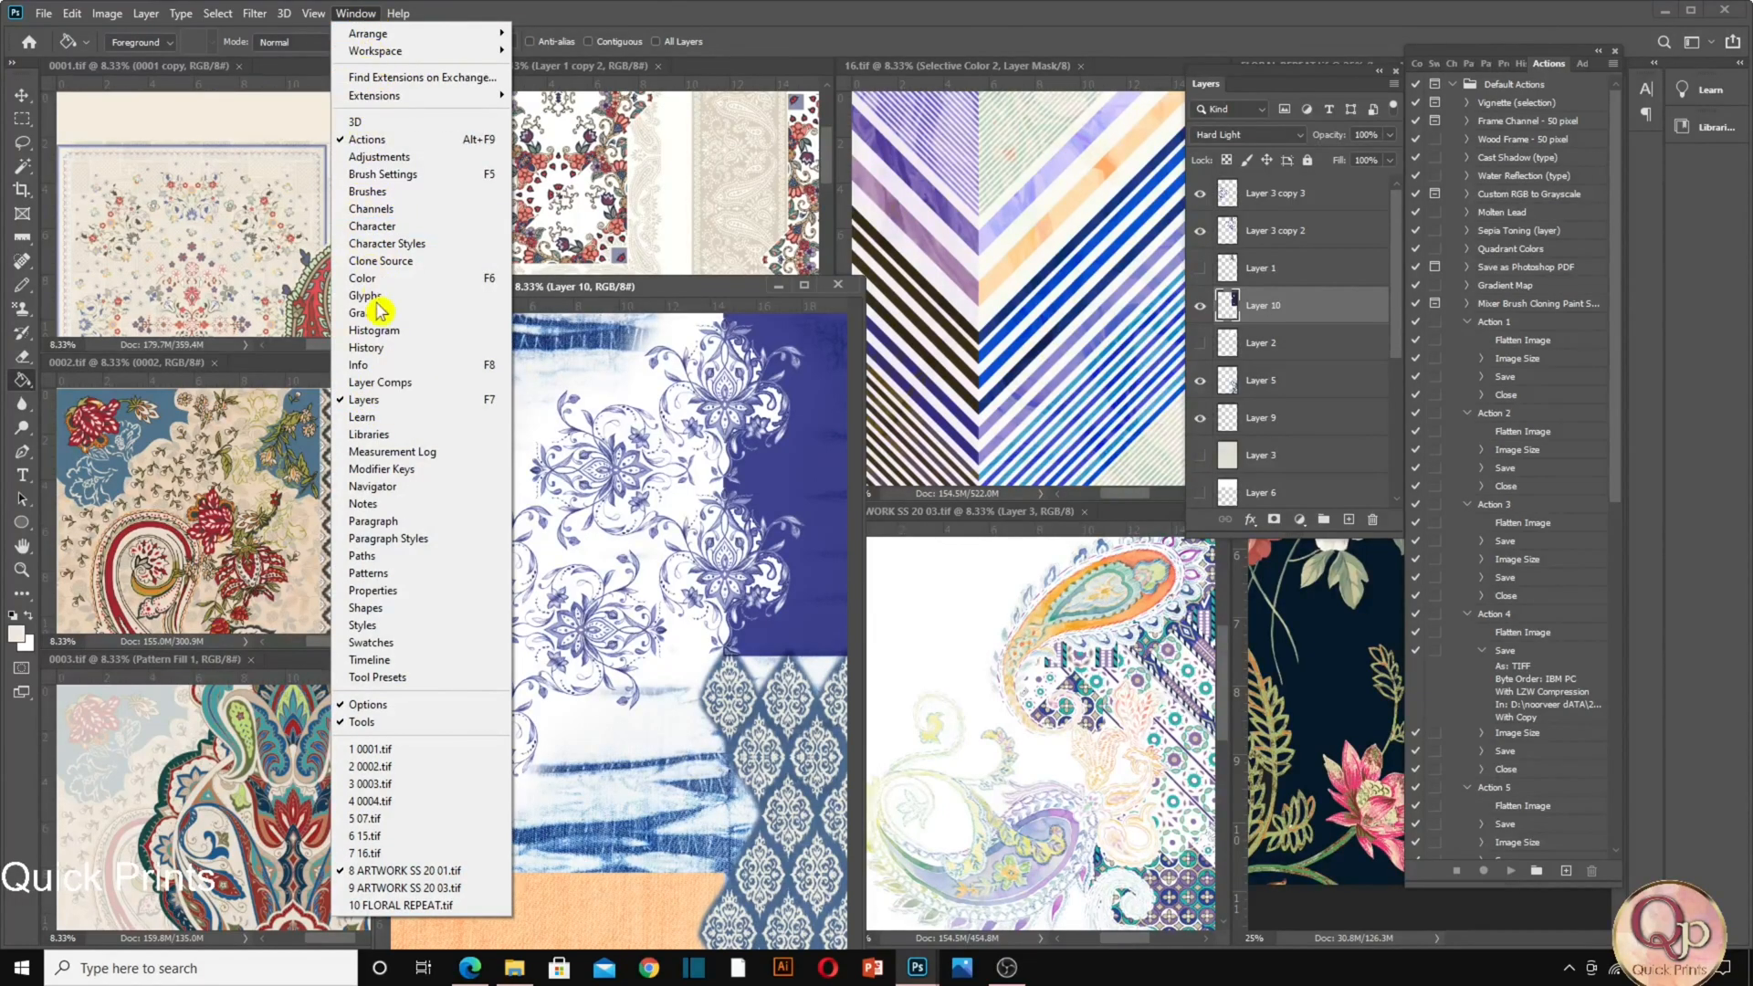
click(380, 141)
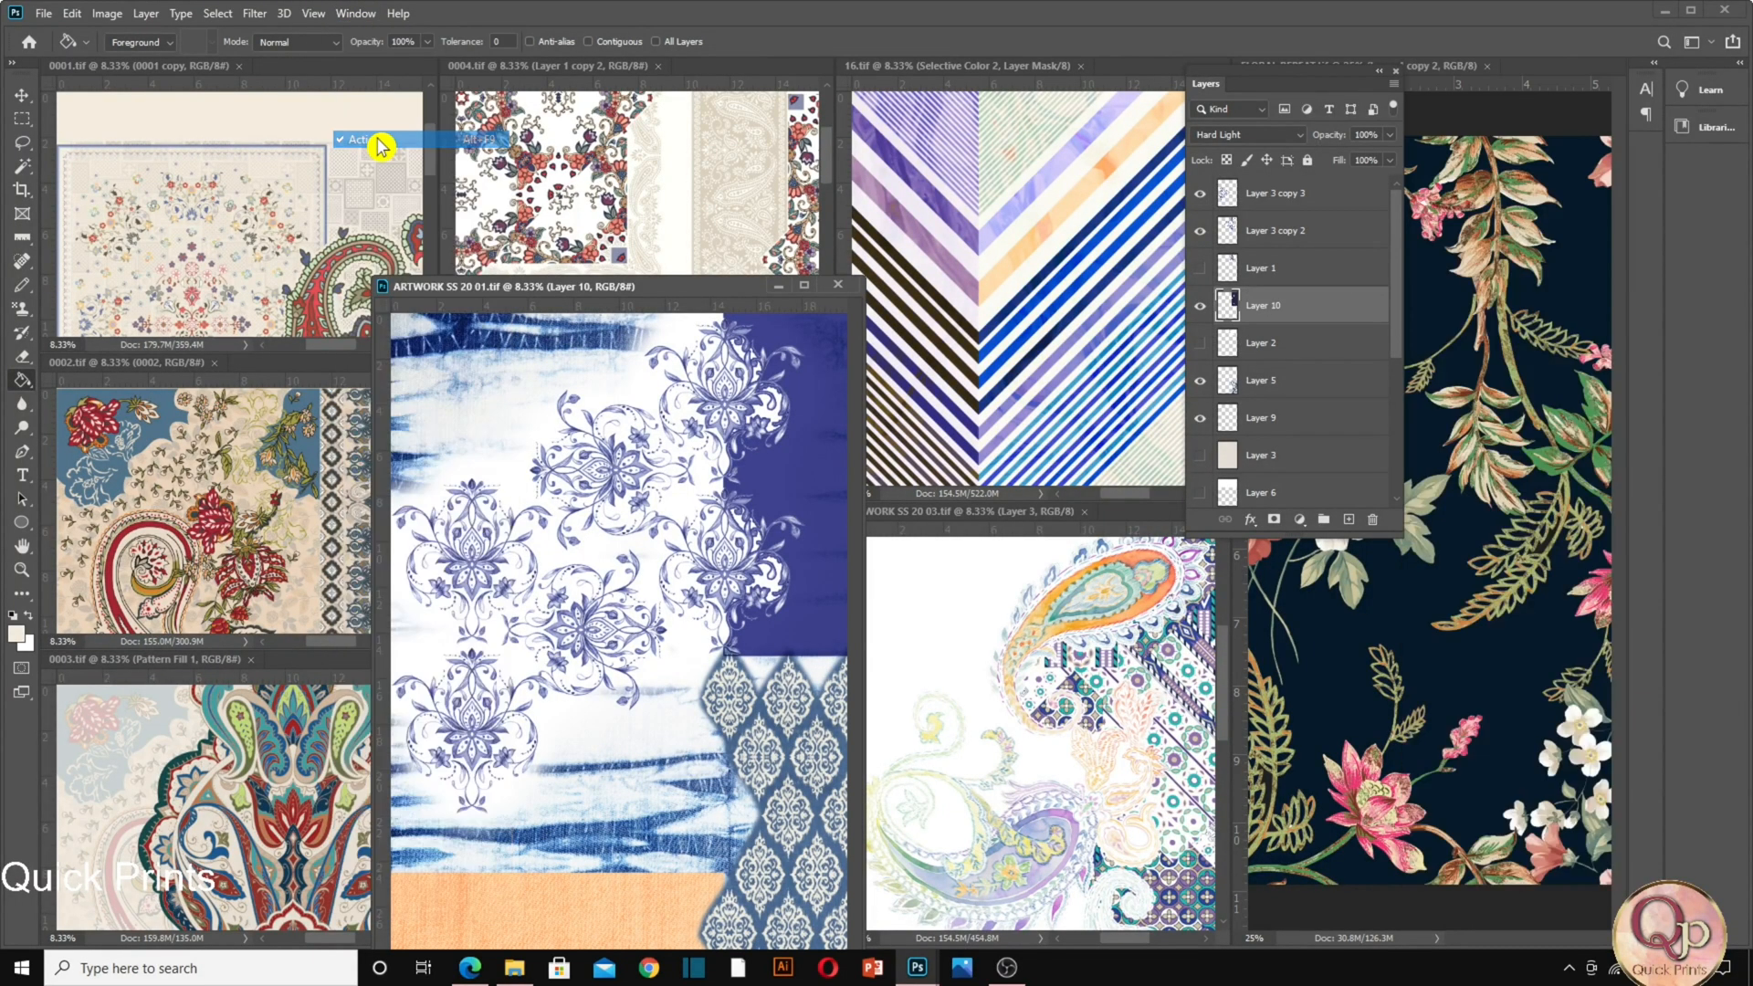
click(357, 15)
click(374, 143)
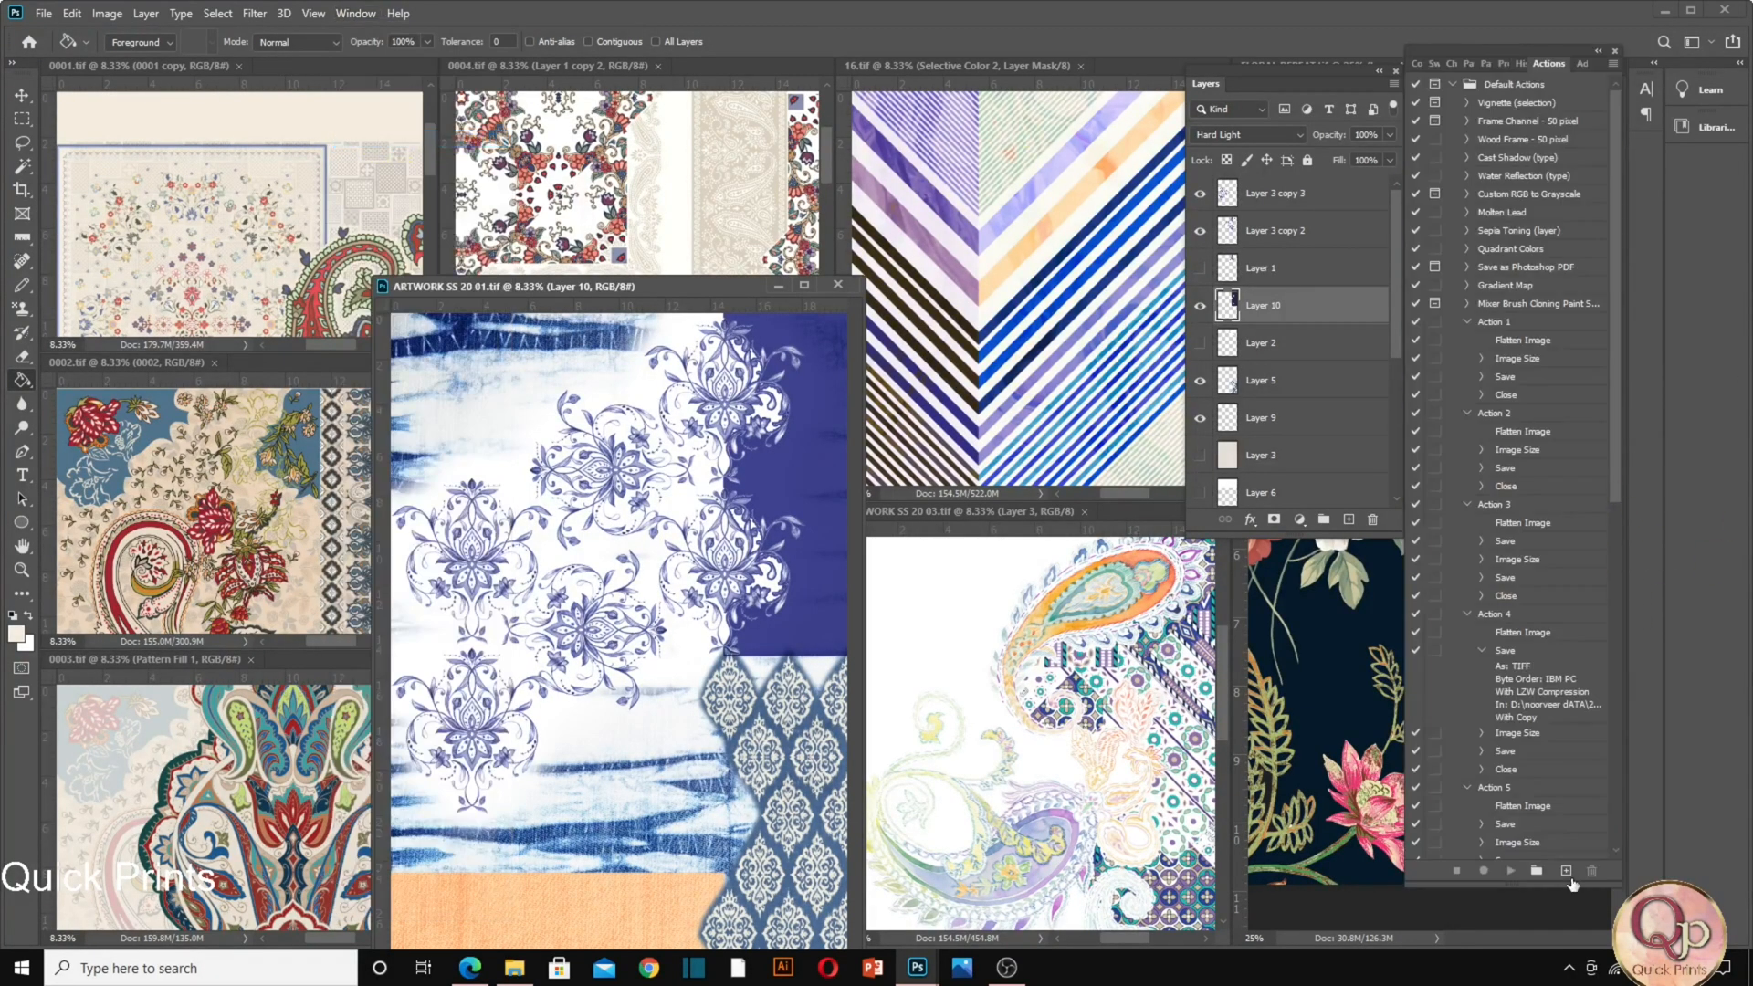
Create a new action named LOW RES in the Default Actions set and start recording it.
drag(704, 283, 700, 163)
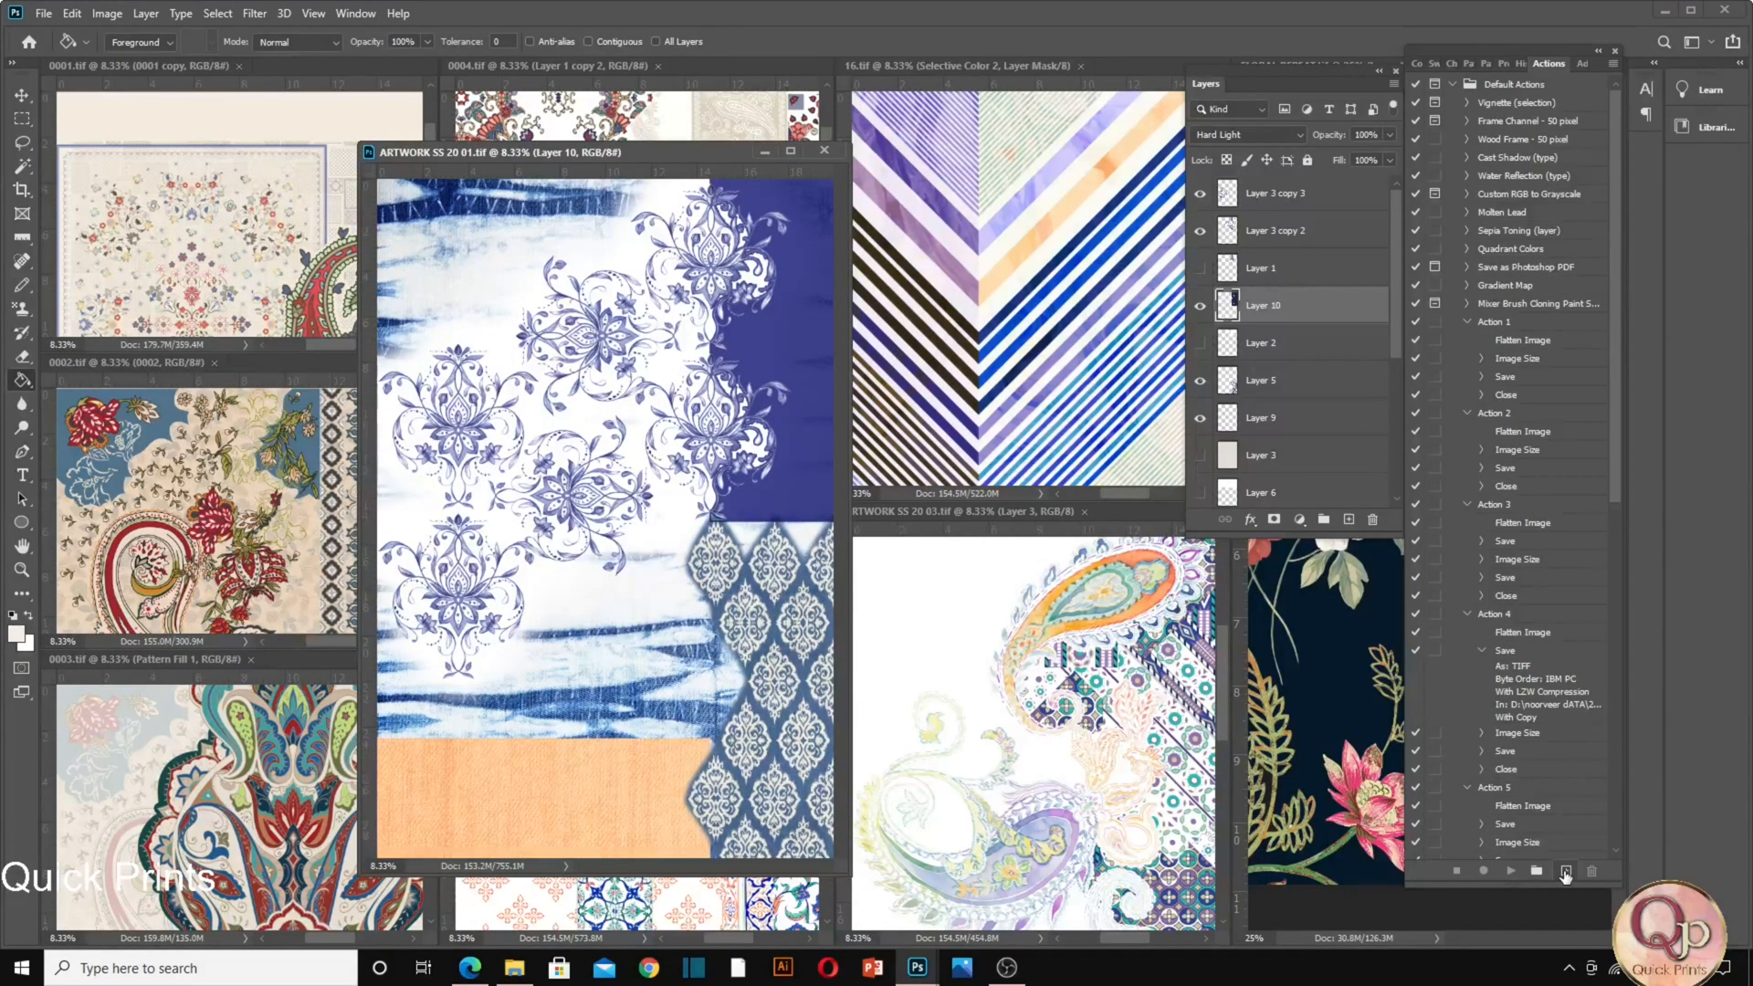
click(1565, 872)
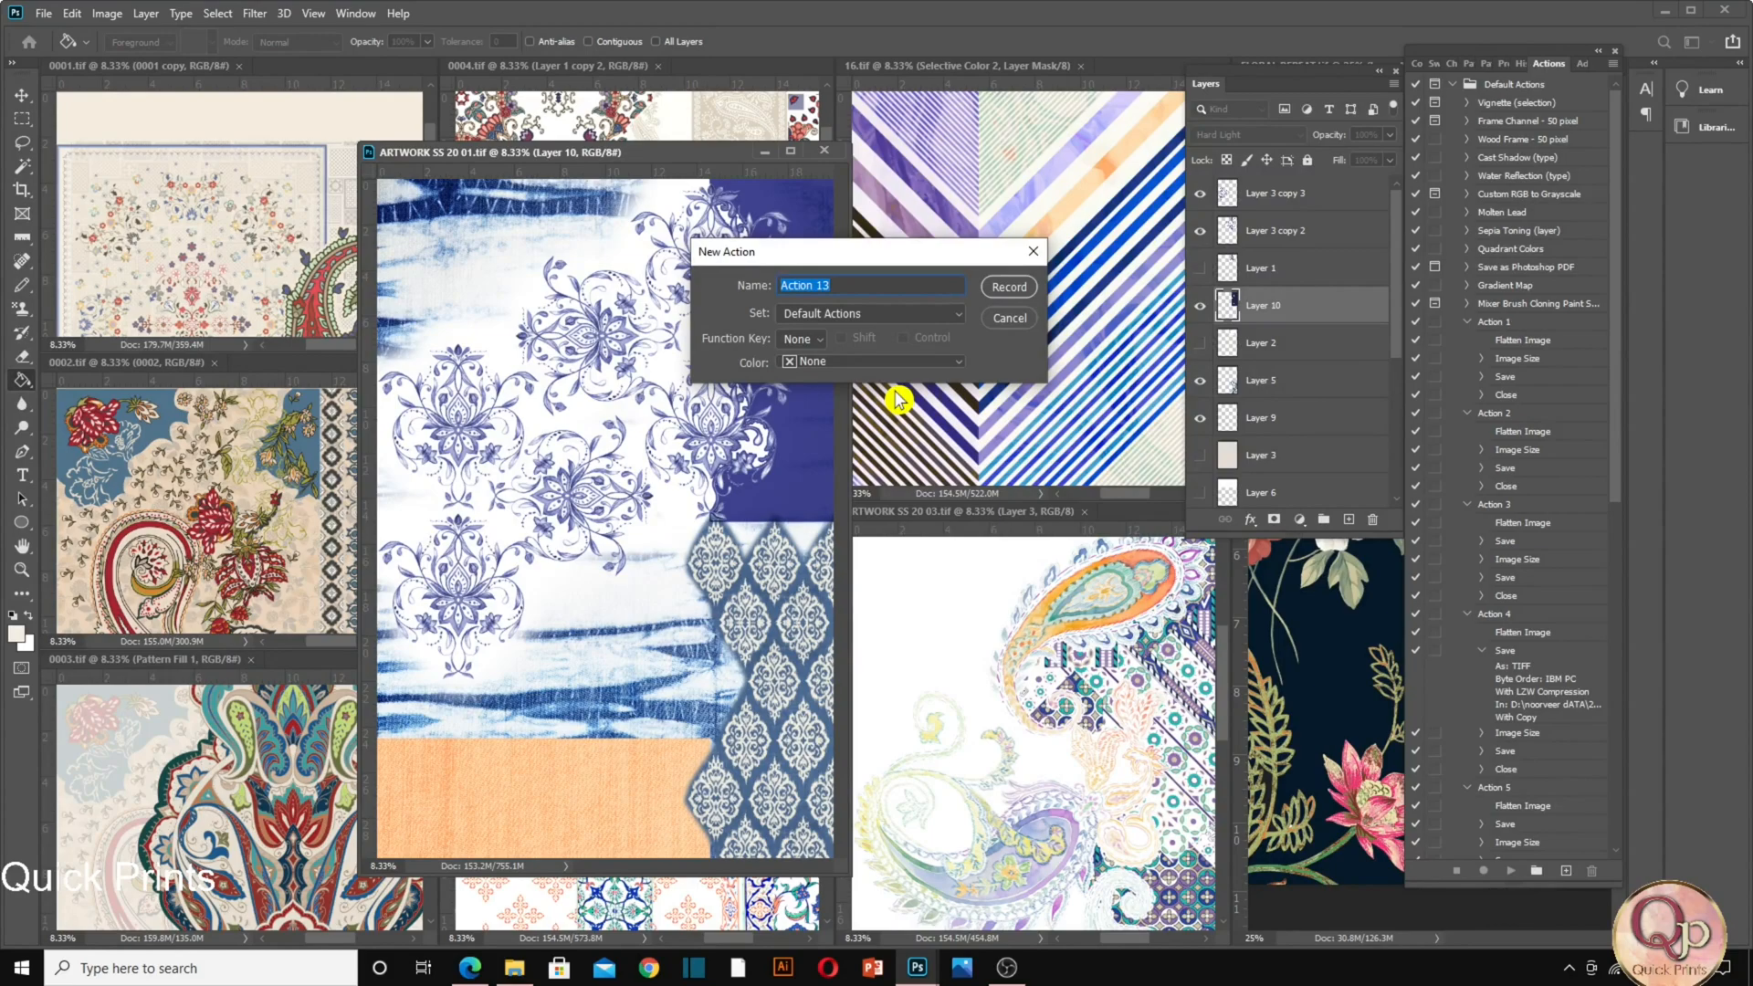
key(BackSpace)
click(1007, 289)
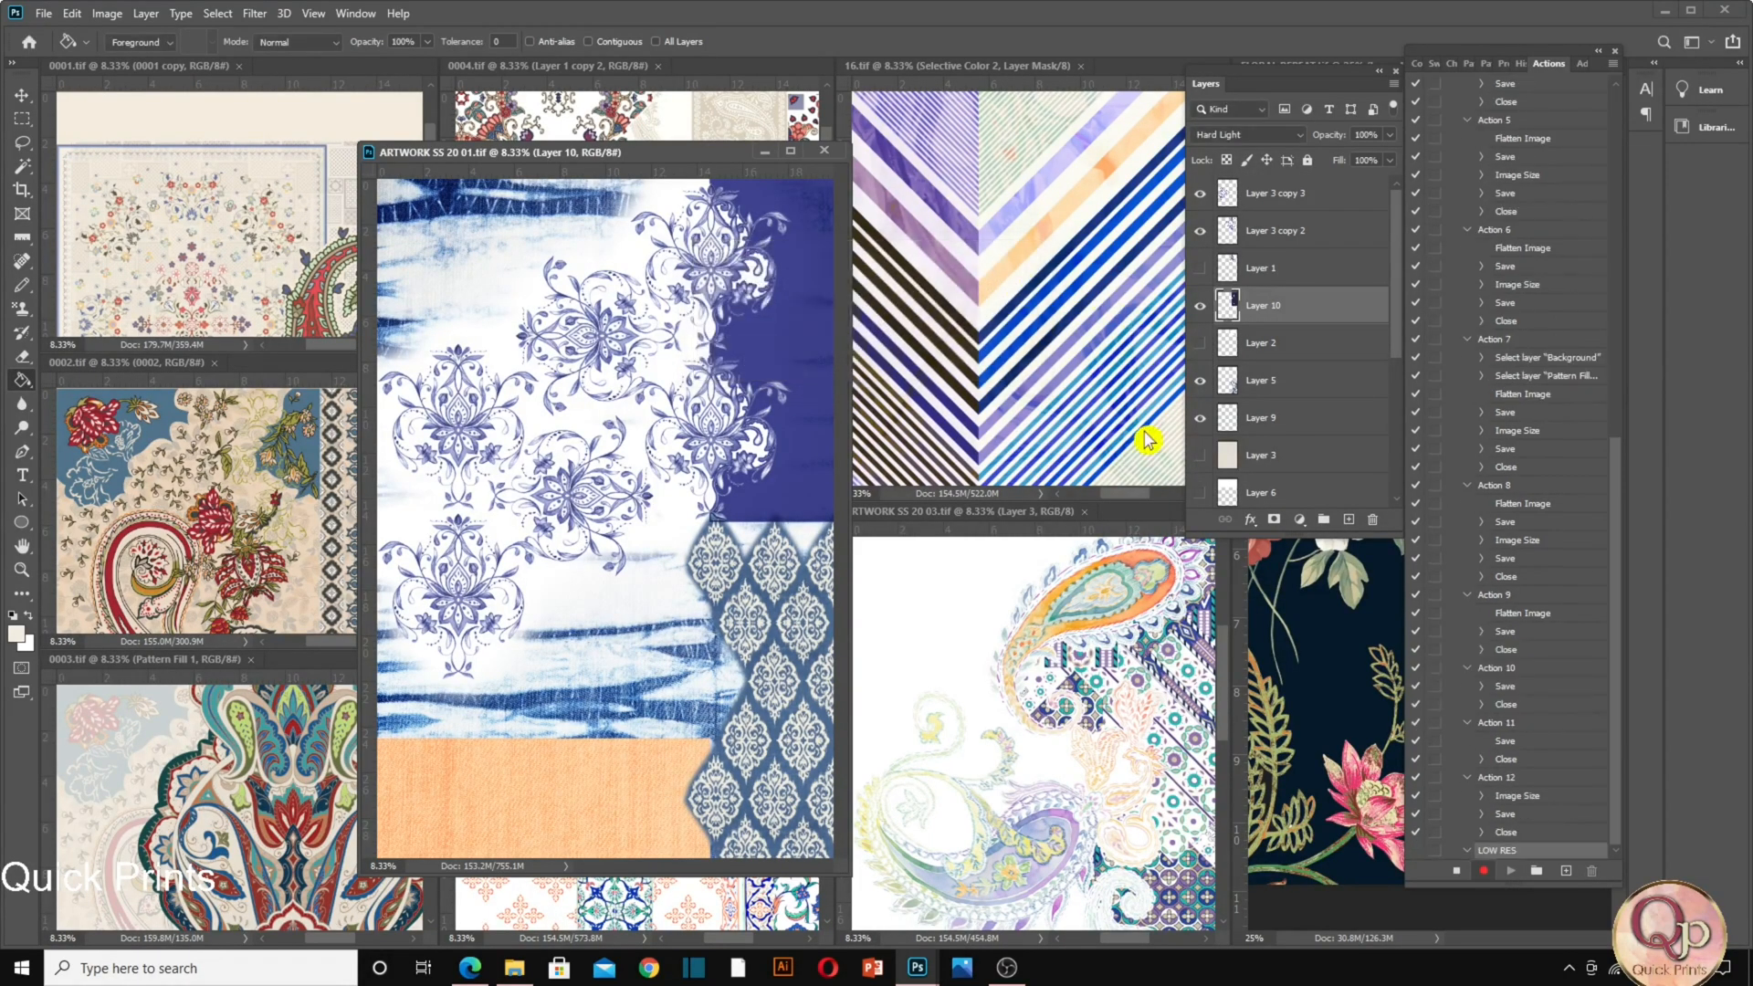
Flatten the ARTWORK SS 20 01 image, discarding its hidden layers.
mouse_move(630, 163)
mouse_down()
mouse_move(563, 160)
mouse_move(607, 163)
mouse_up()
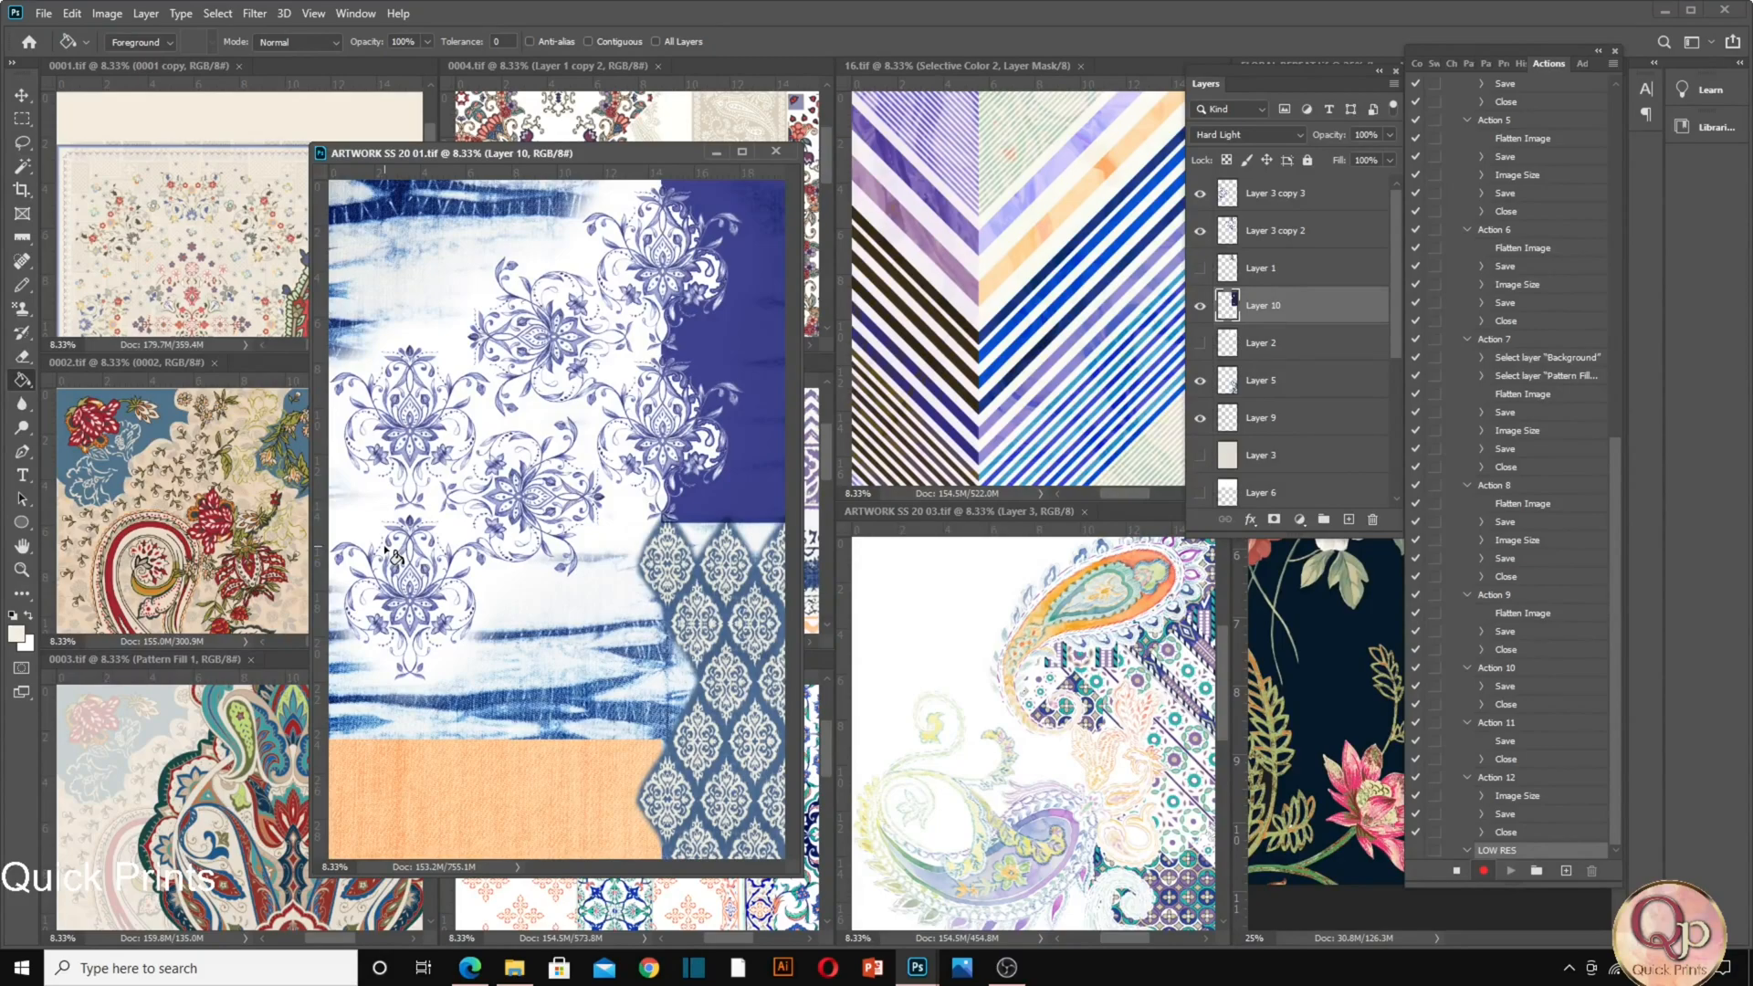
right_click(1329, 316)
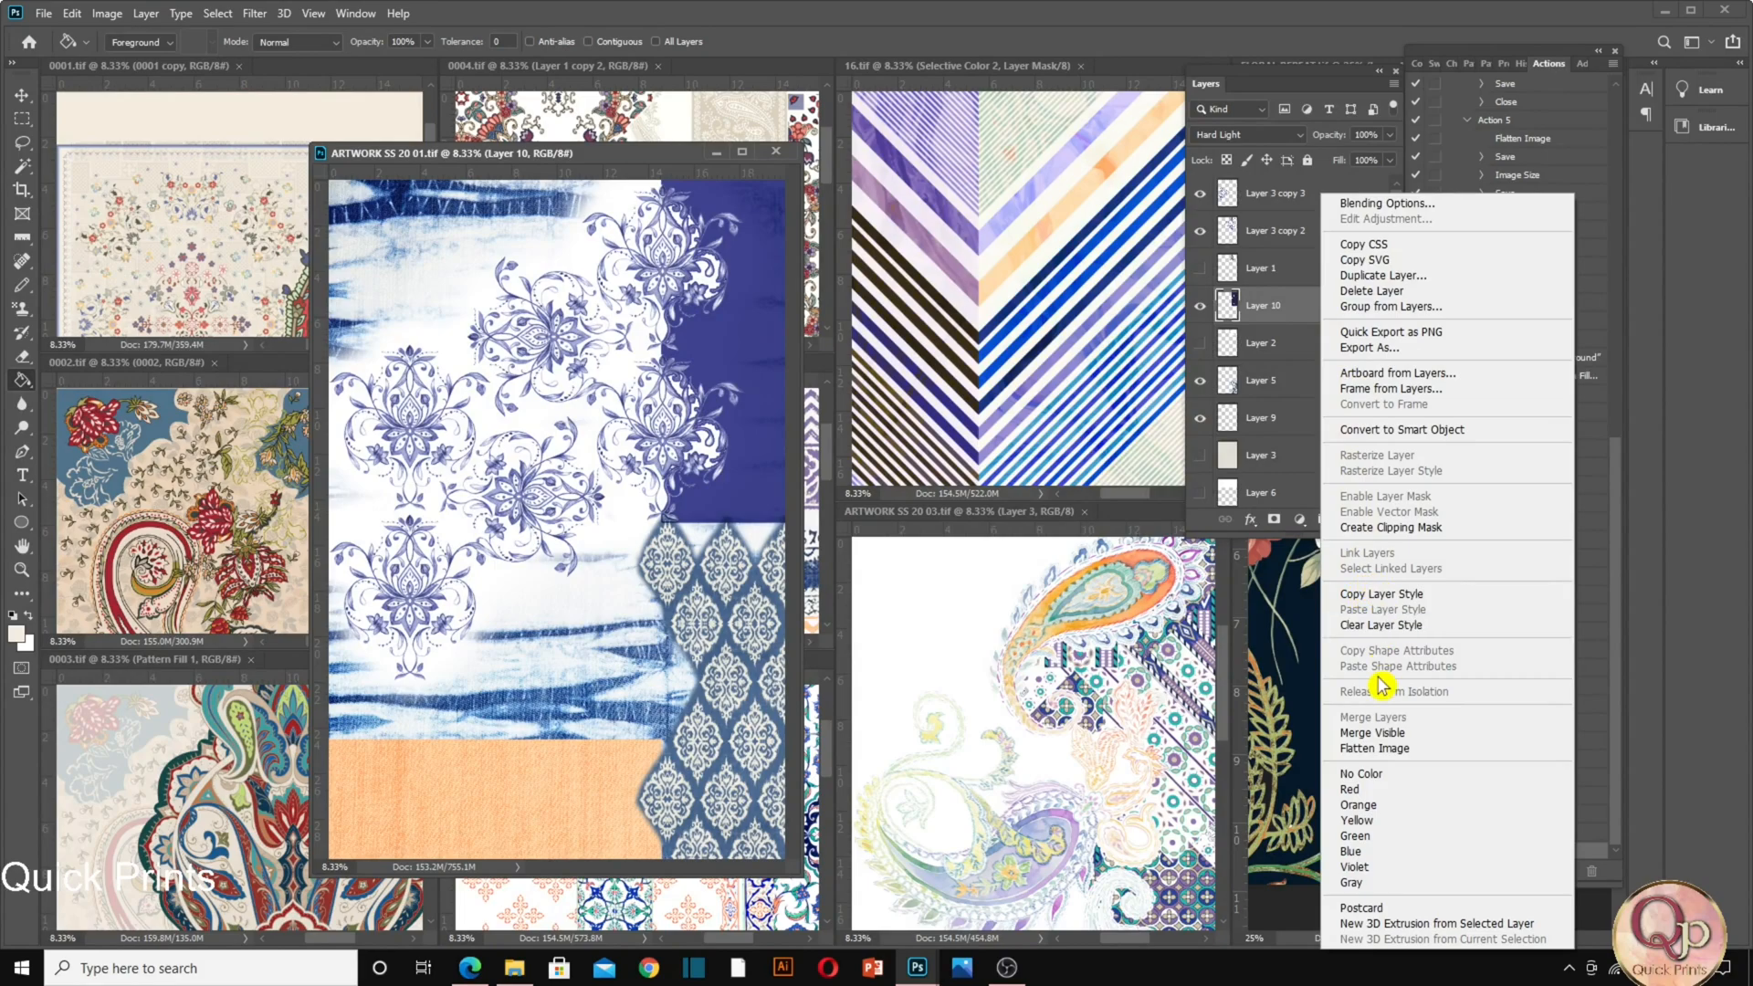
click(1375, 748)
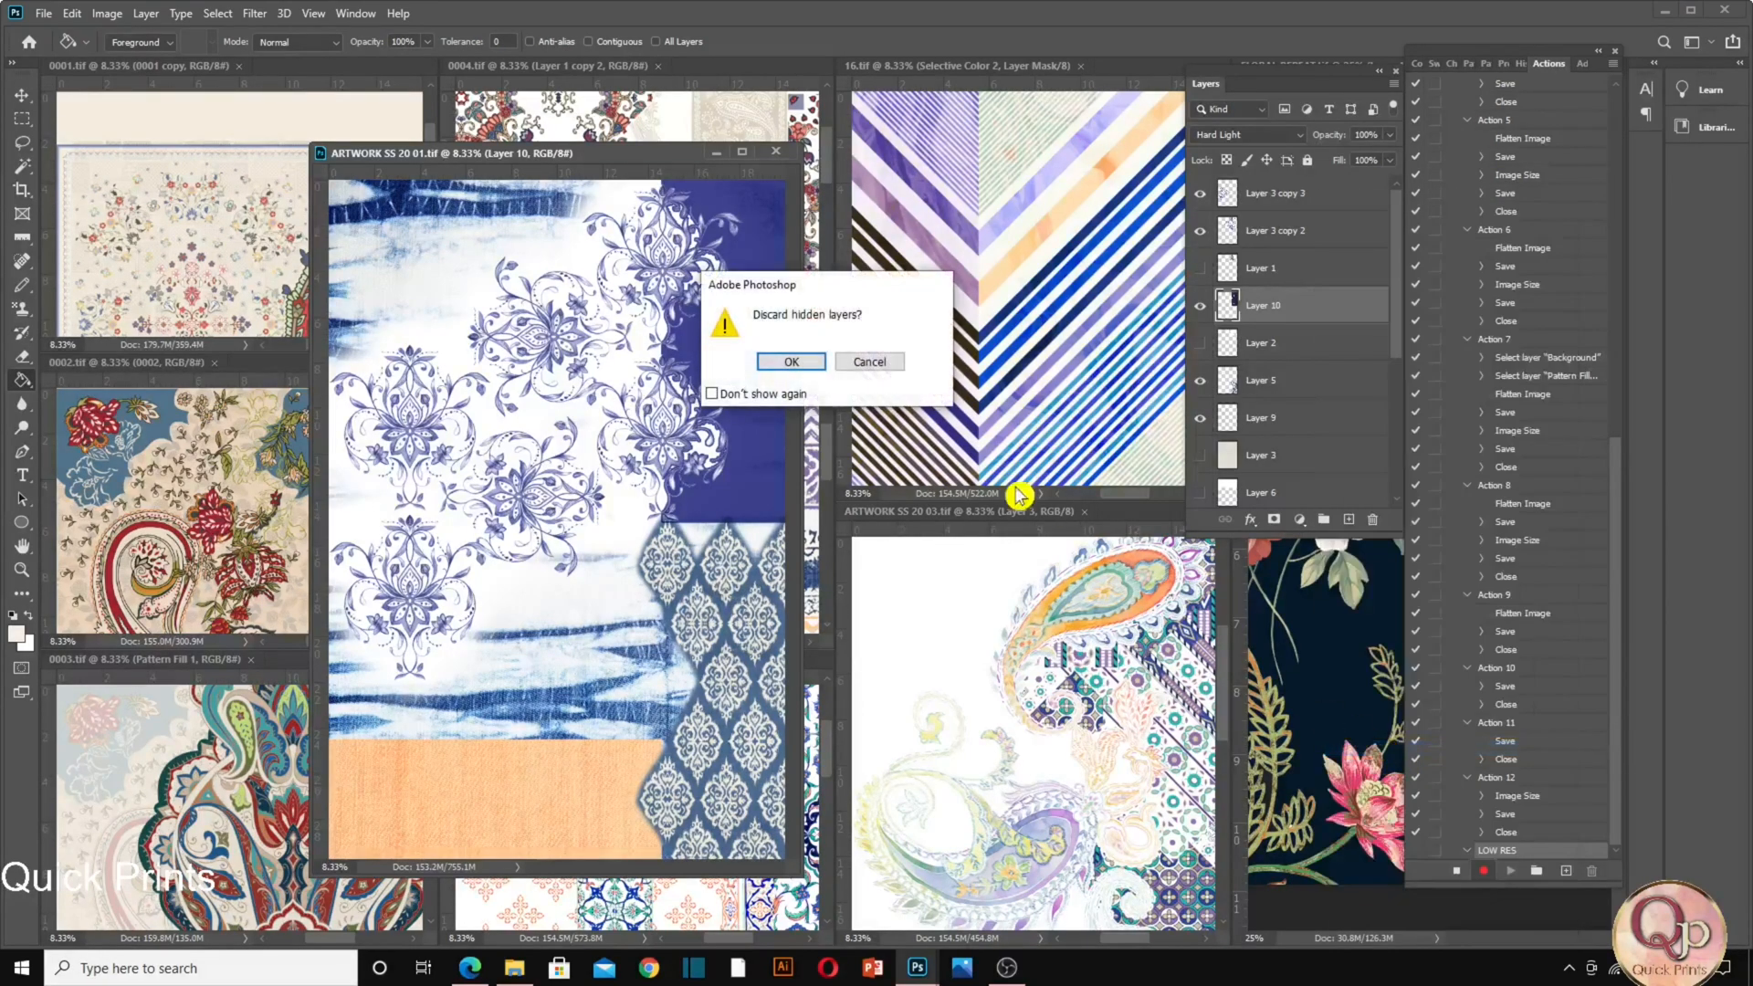
click(805, 370)
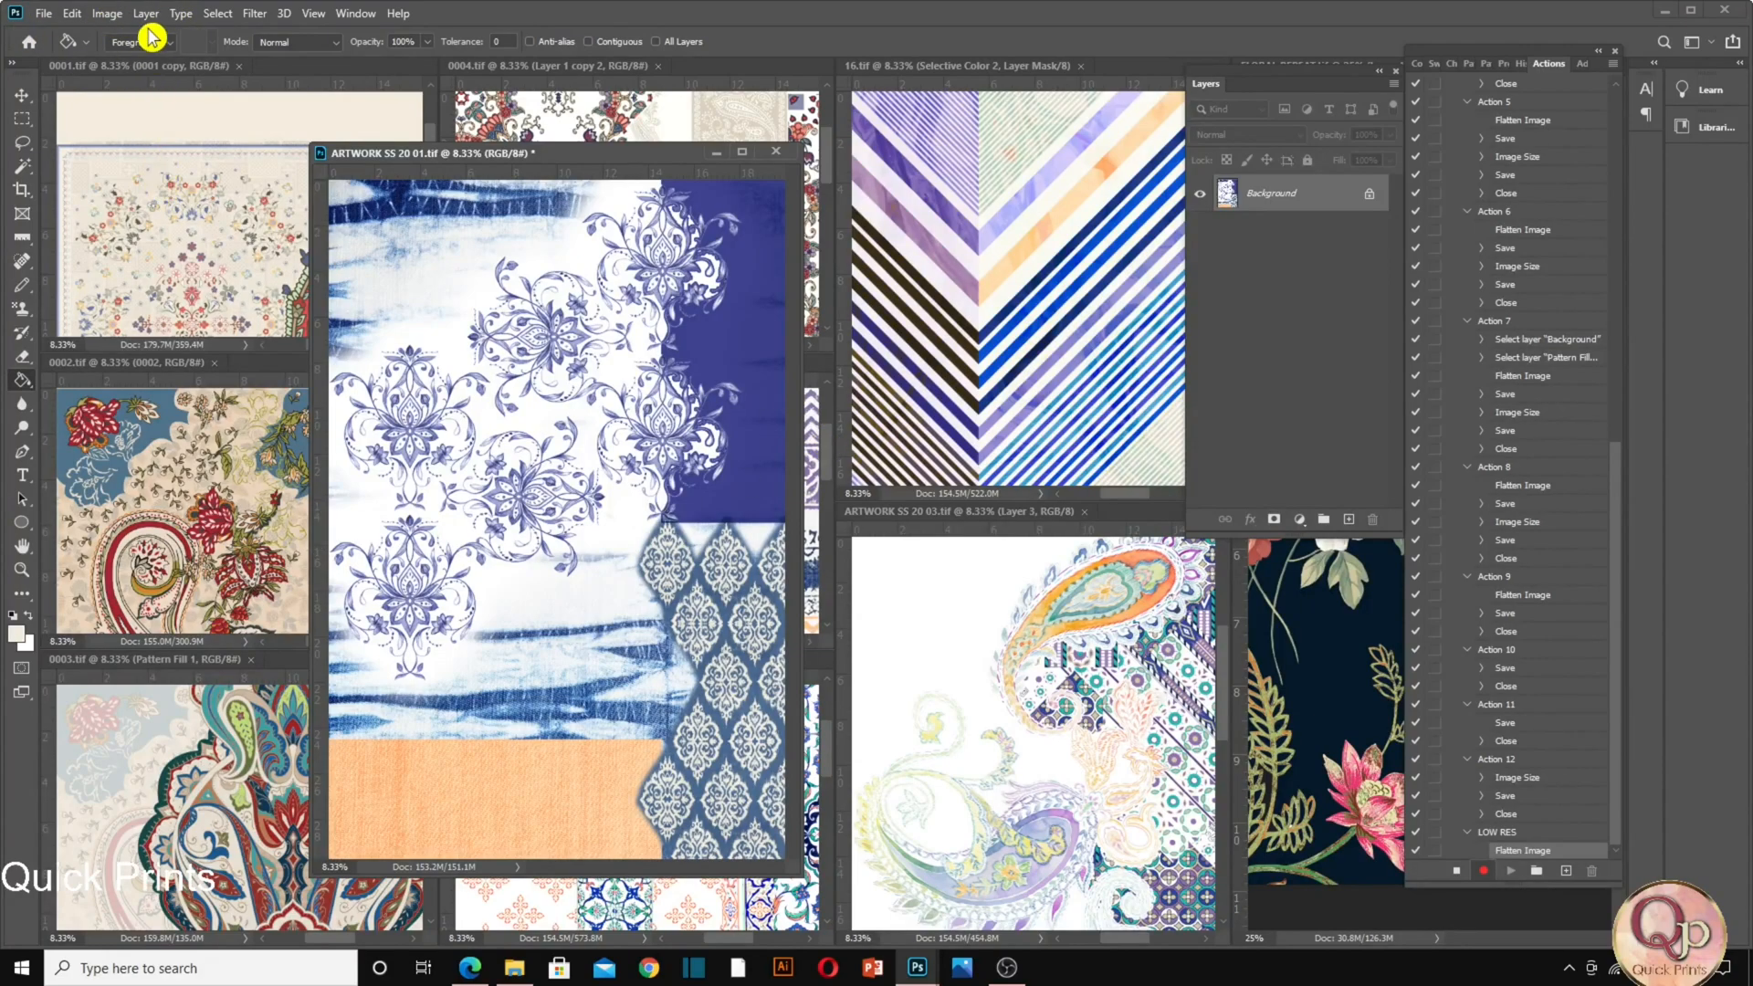
Resize the flattened image to a width of 8 inches at a resolution of 150 pixels per inch.
click(107, 12)
click(149, 161)
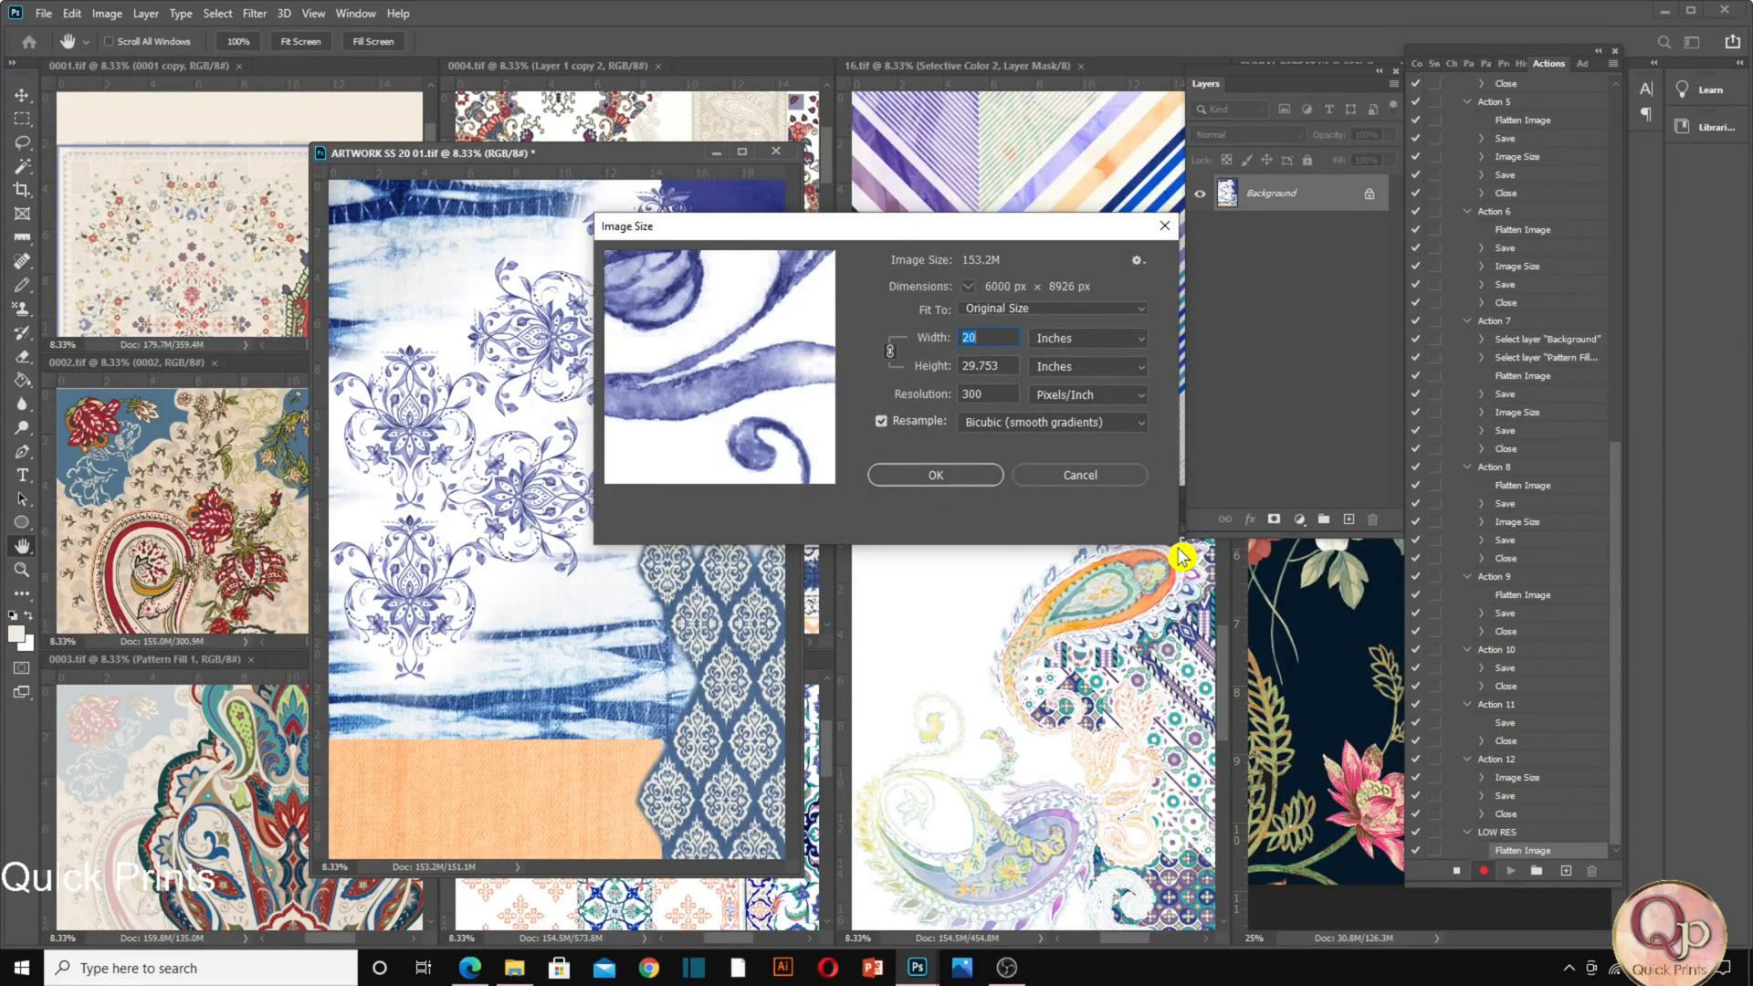
text(8)
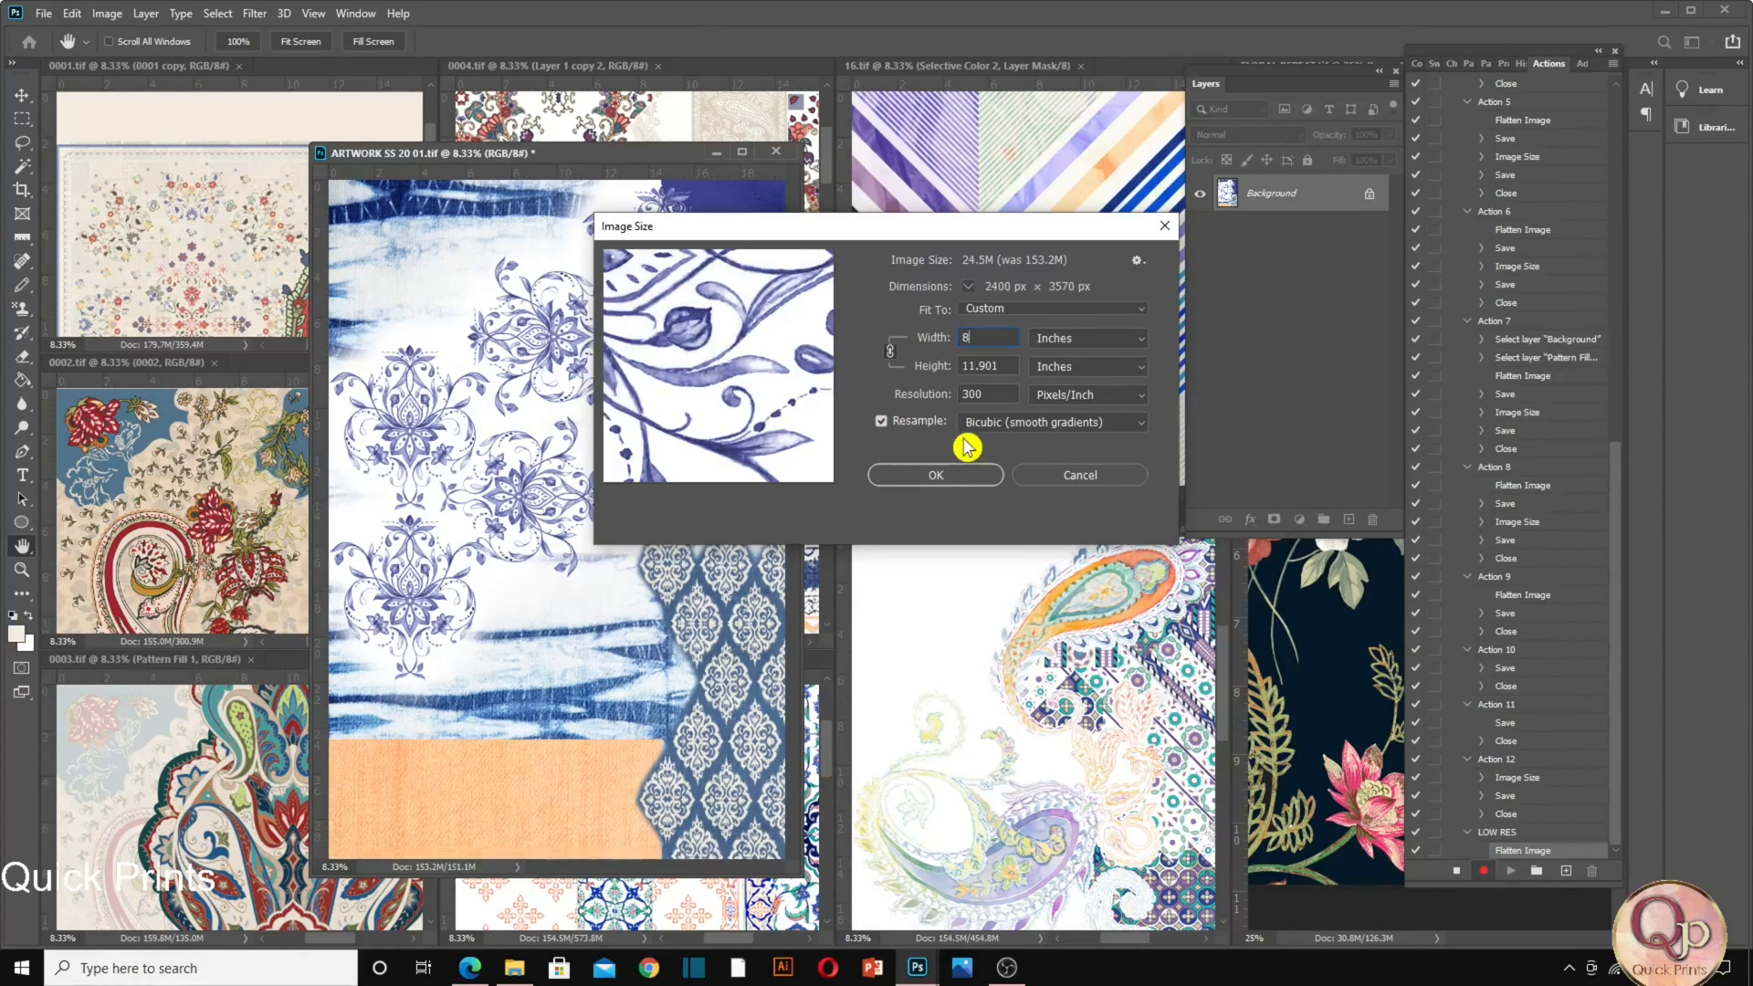
double_click(986, 396)
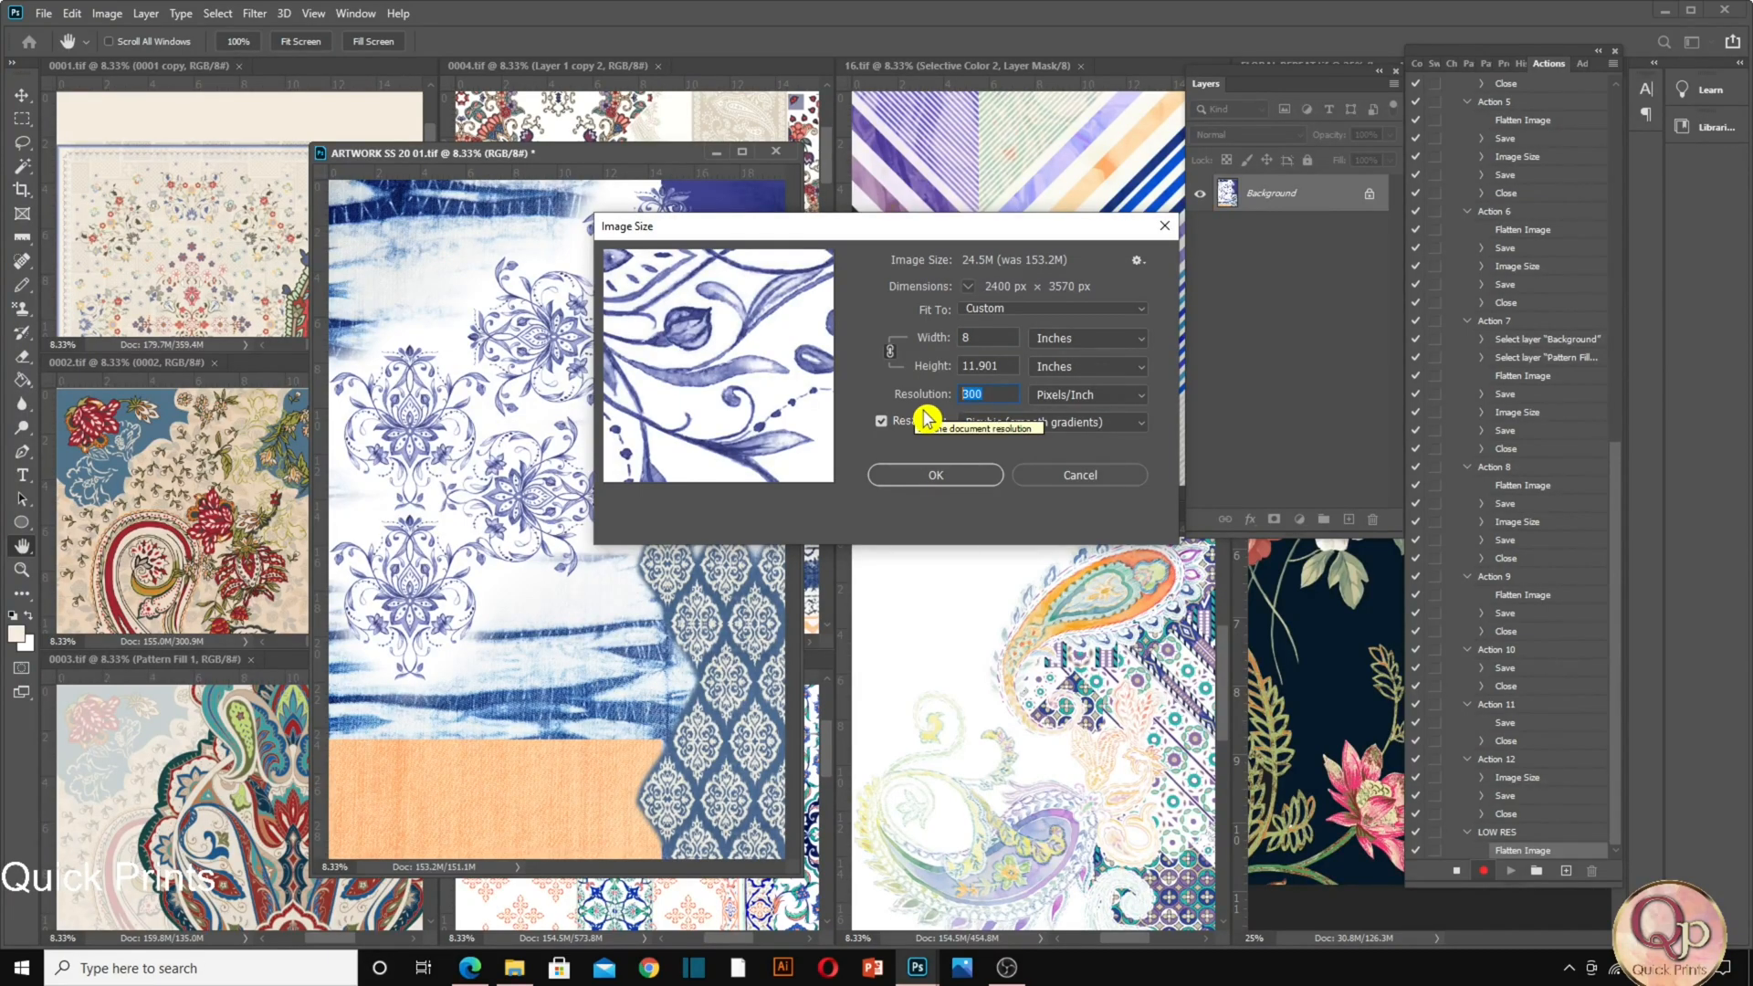
text(150)
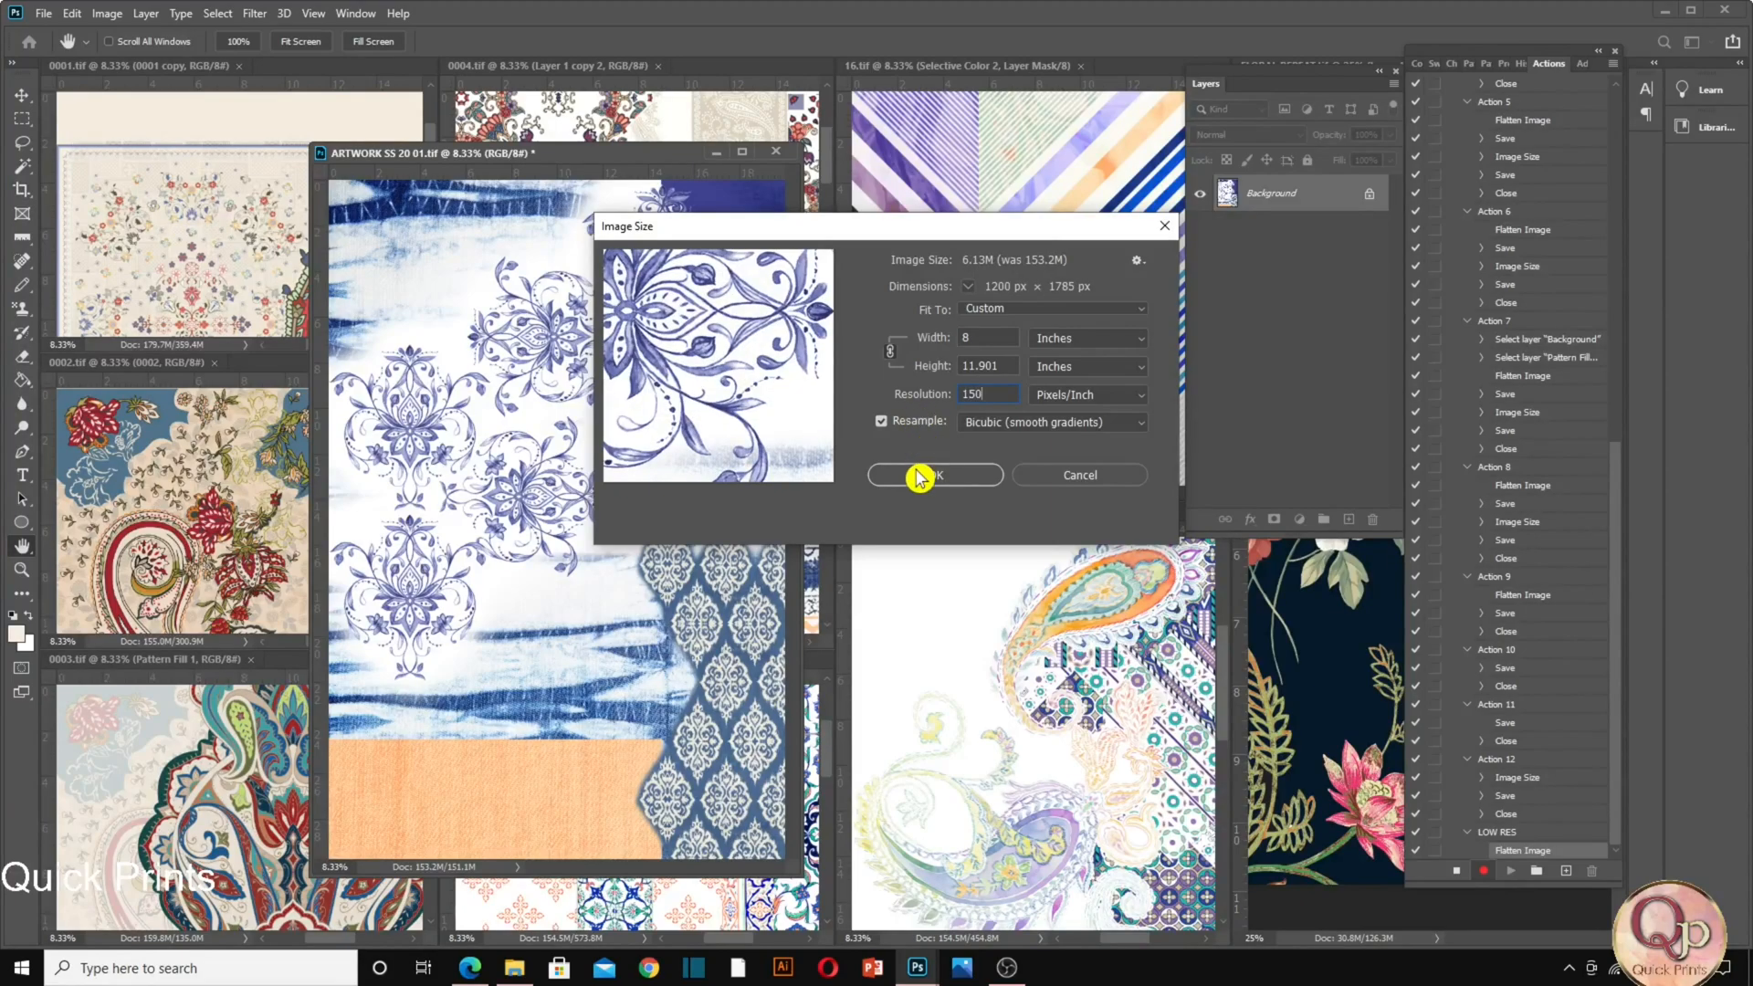
click(918, 475)
key(g)
scroll(377, 240, up, 2)
drag(445, 333, 904, 732)
scroll(605, 527, up, 3)
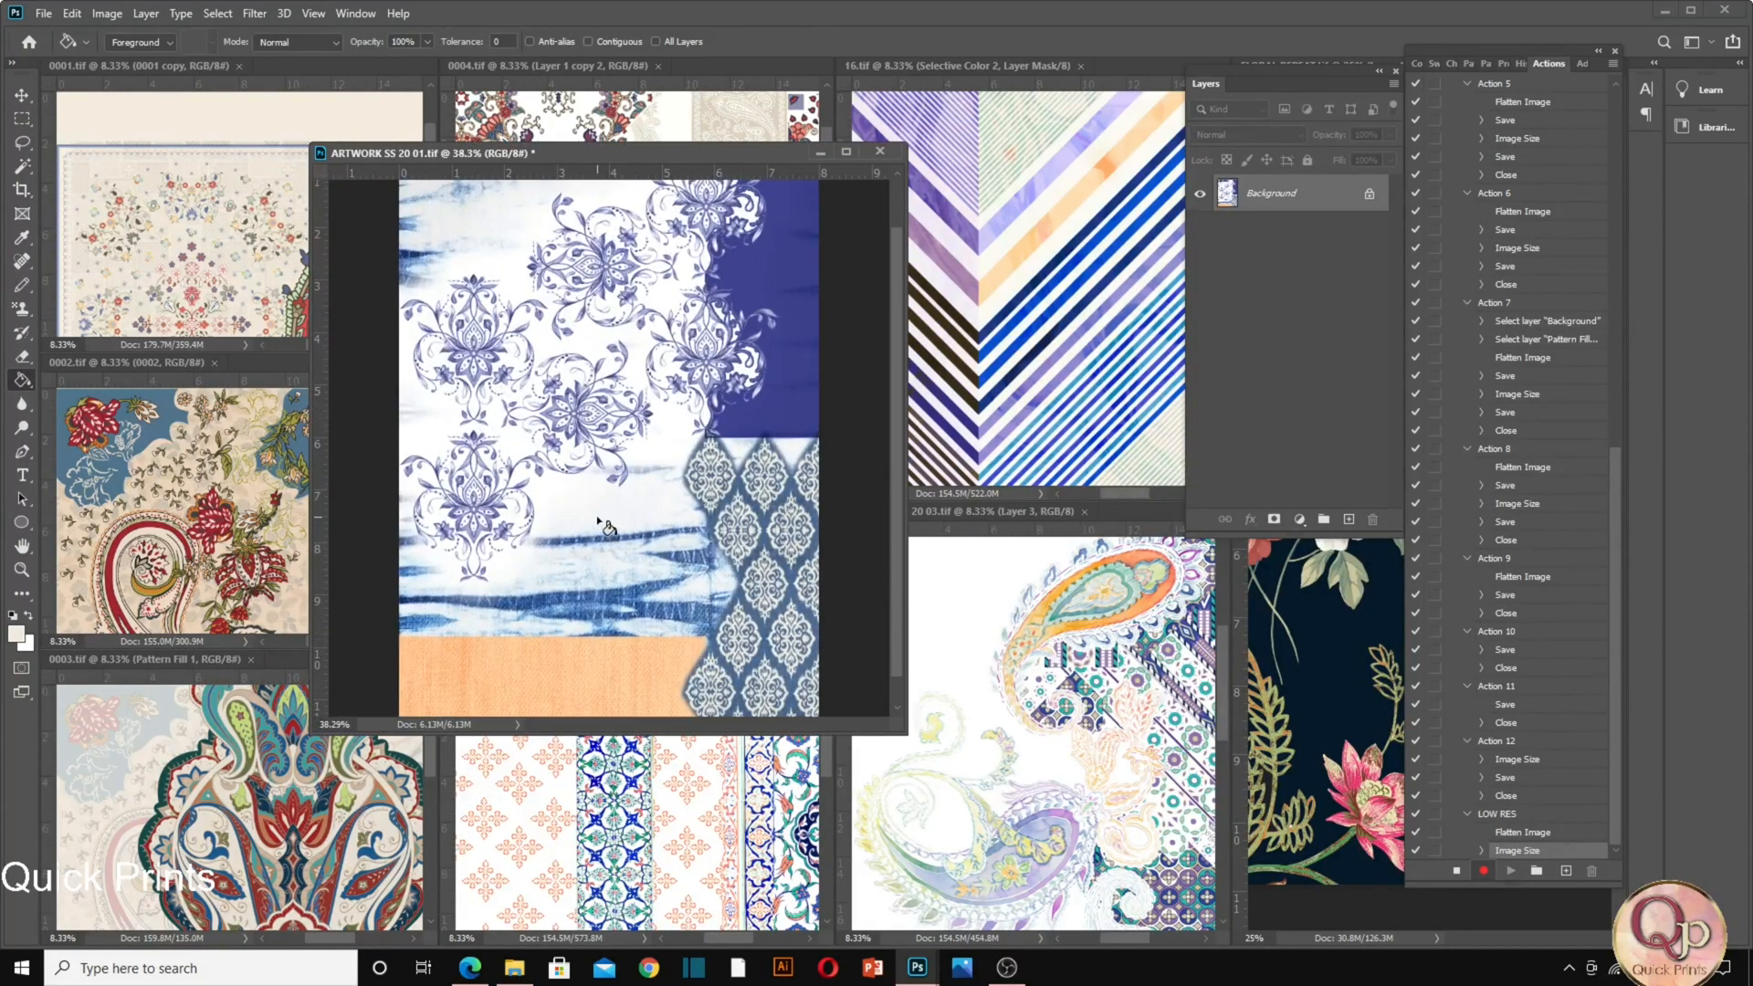
Start saving the image under a new location and create a folder named LOW RES inside New folder.
click(43, 13)
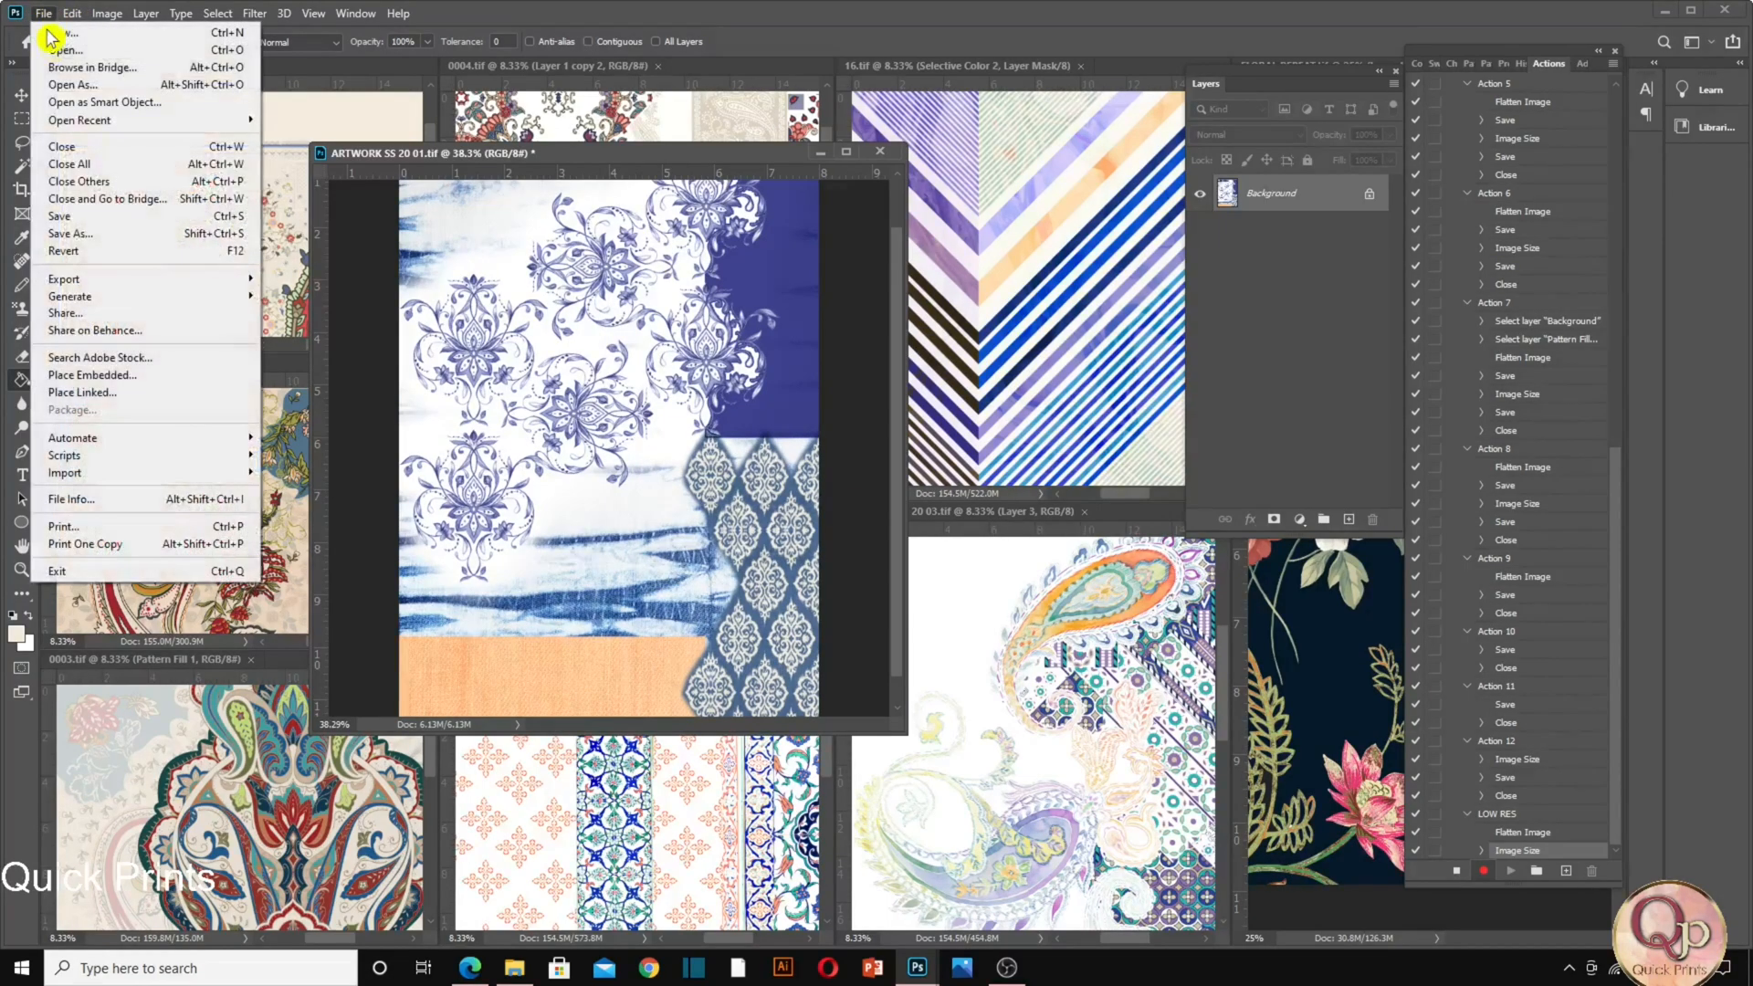
click(112, 242)
click(982, 638)
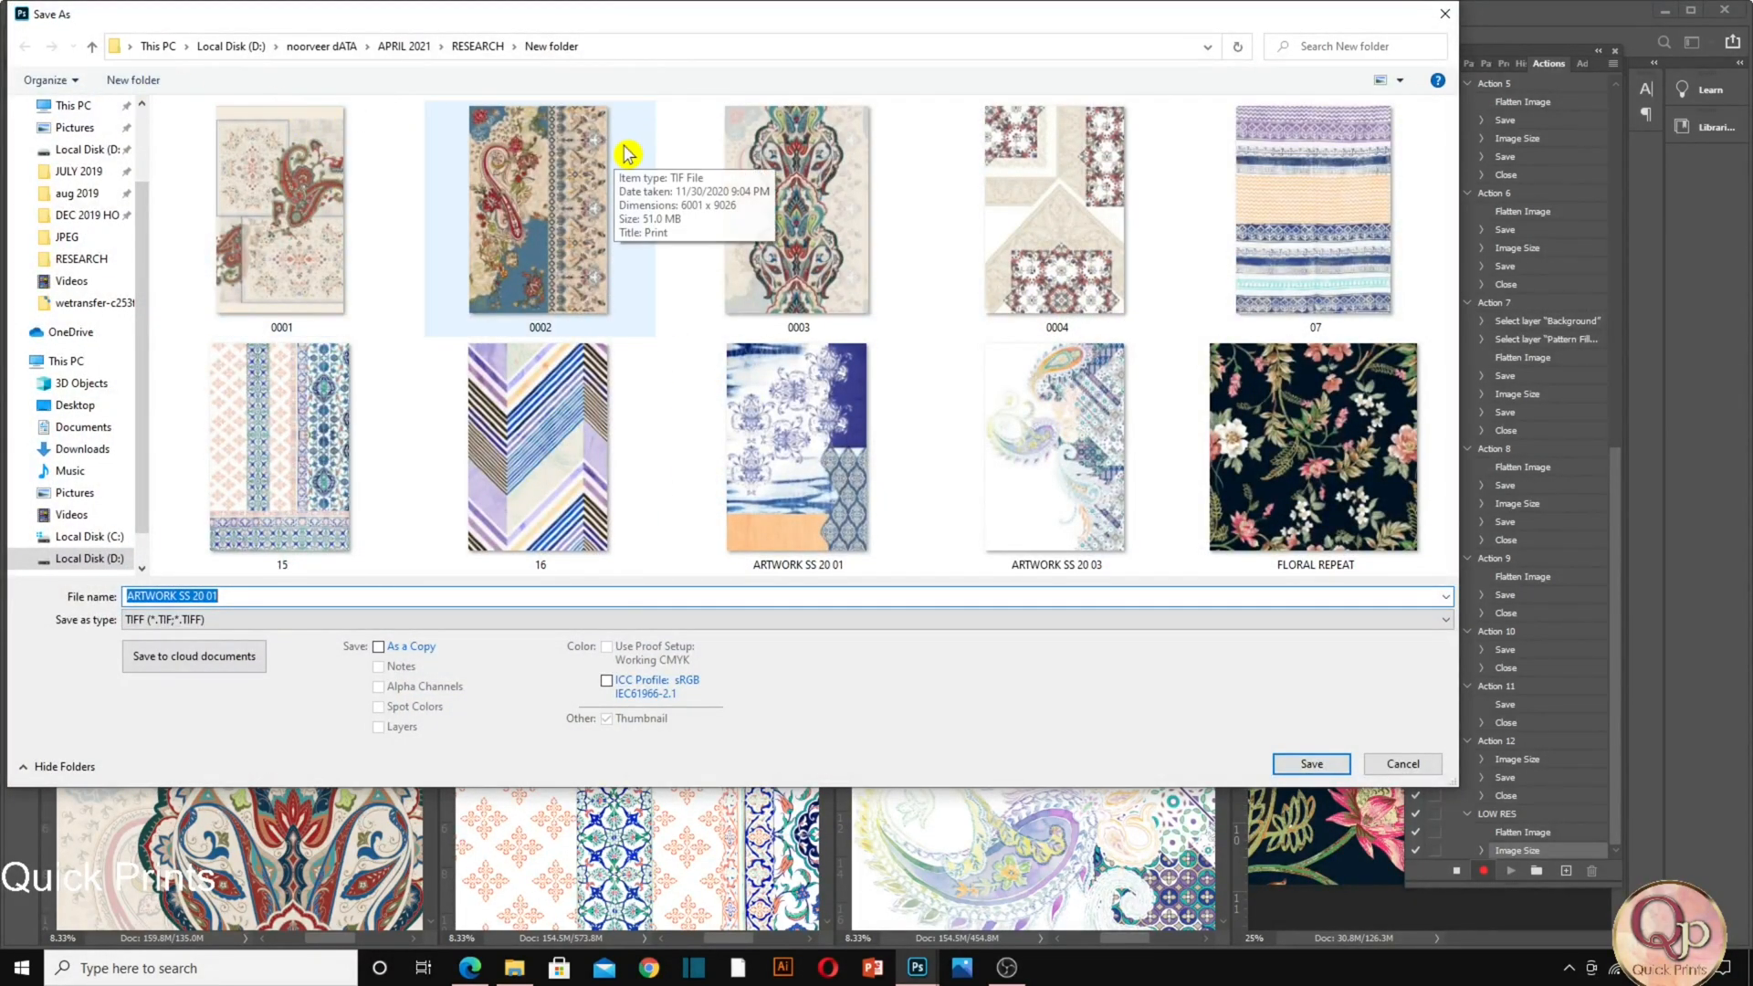
click(147, 81)
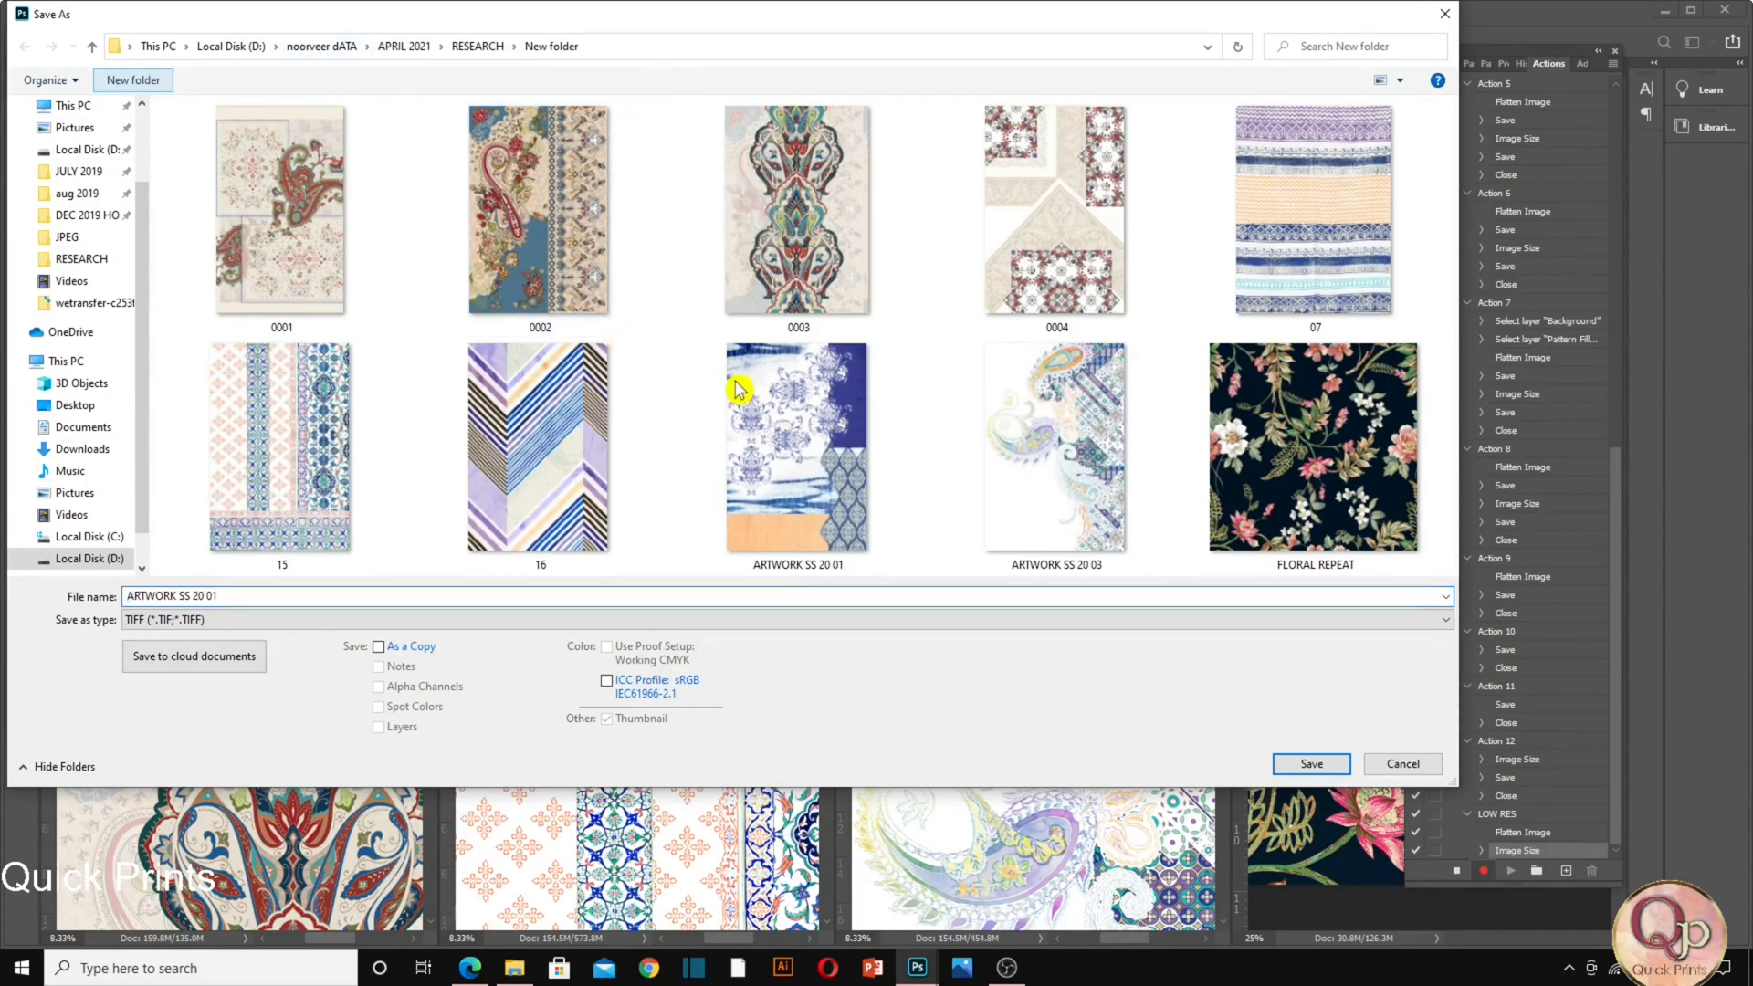
text(LOW RES)
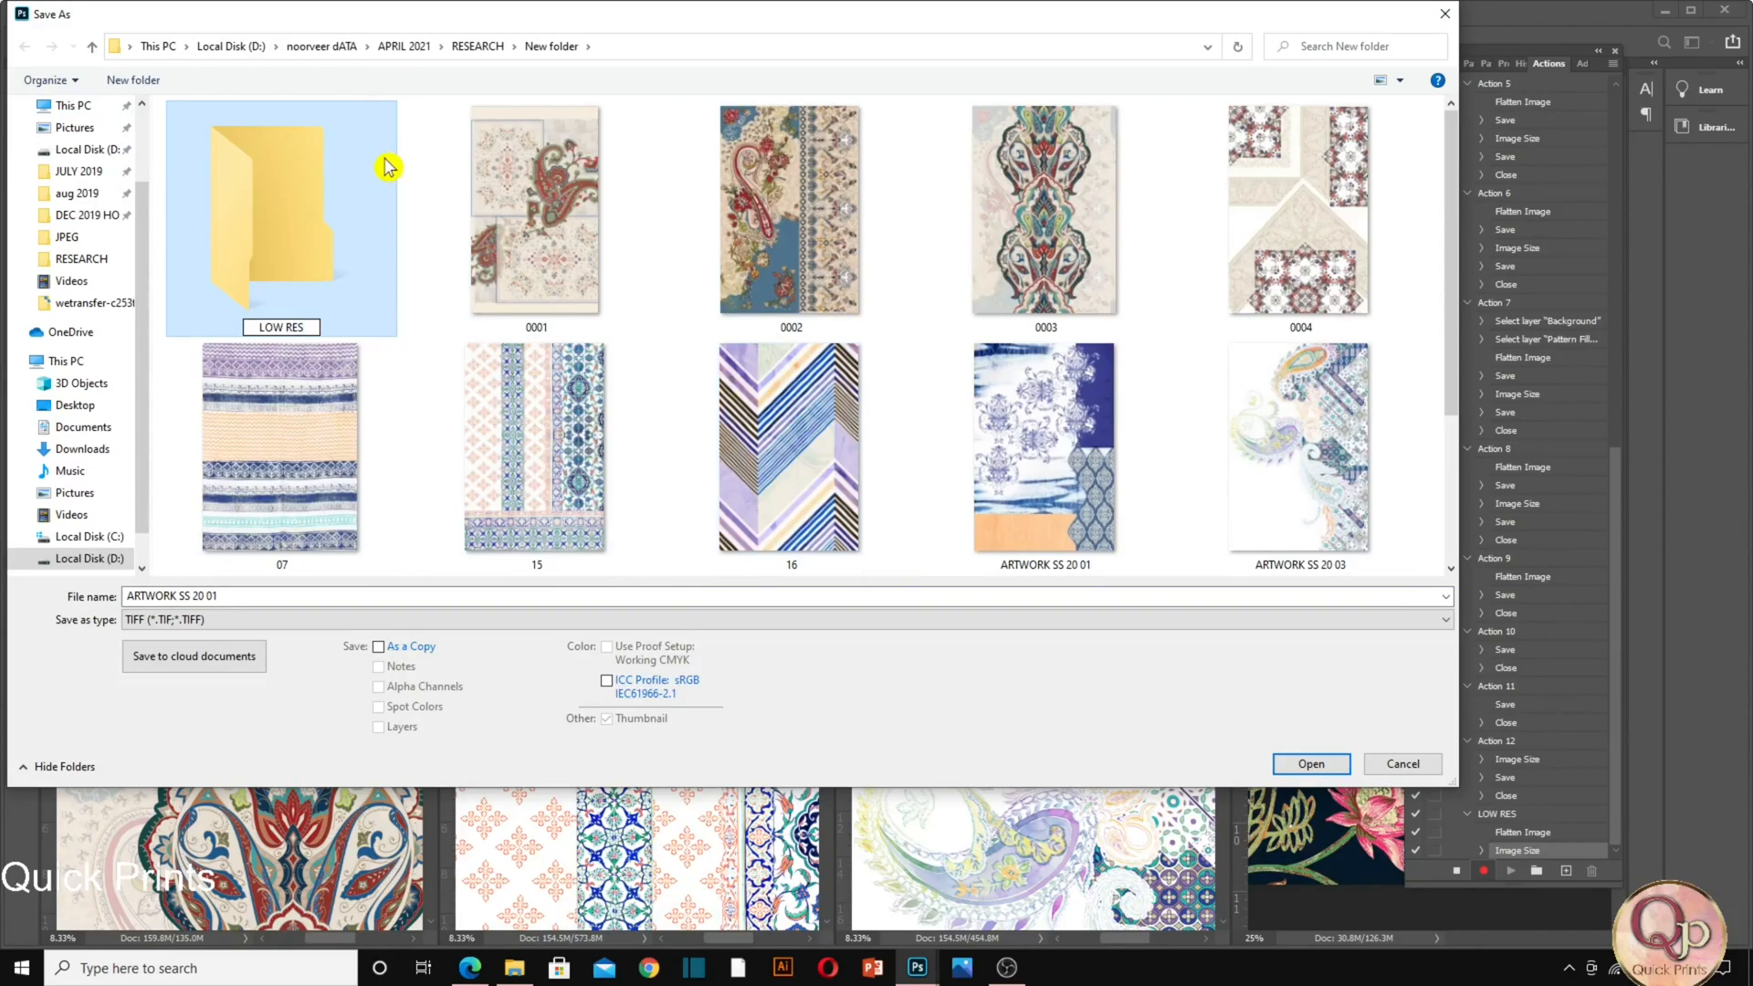
key(Return)
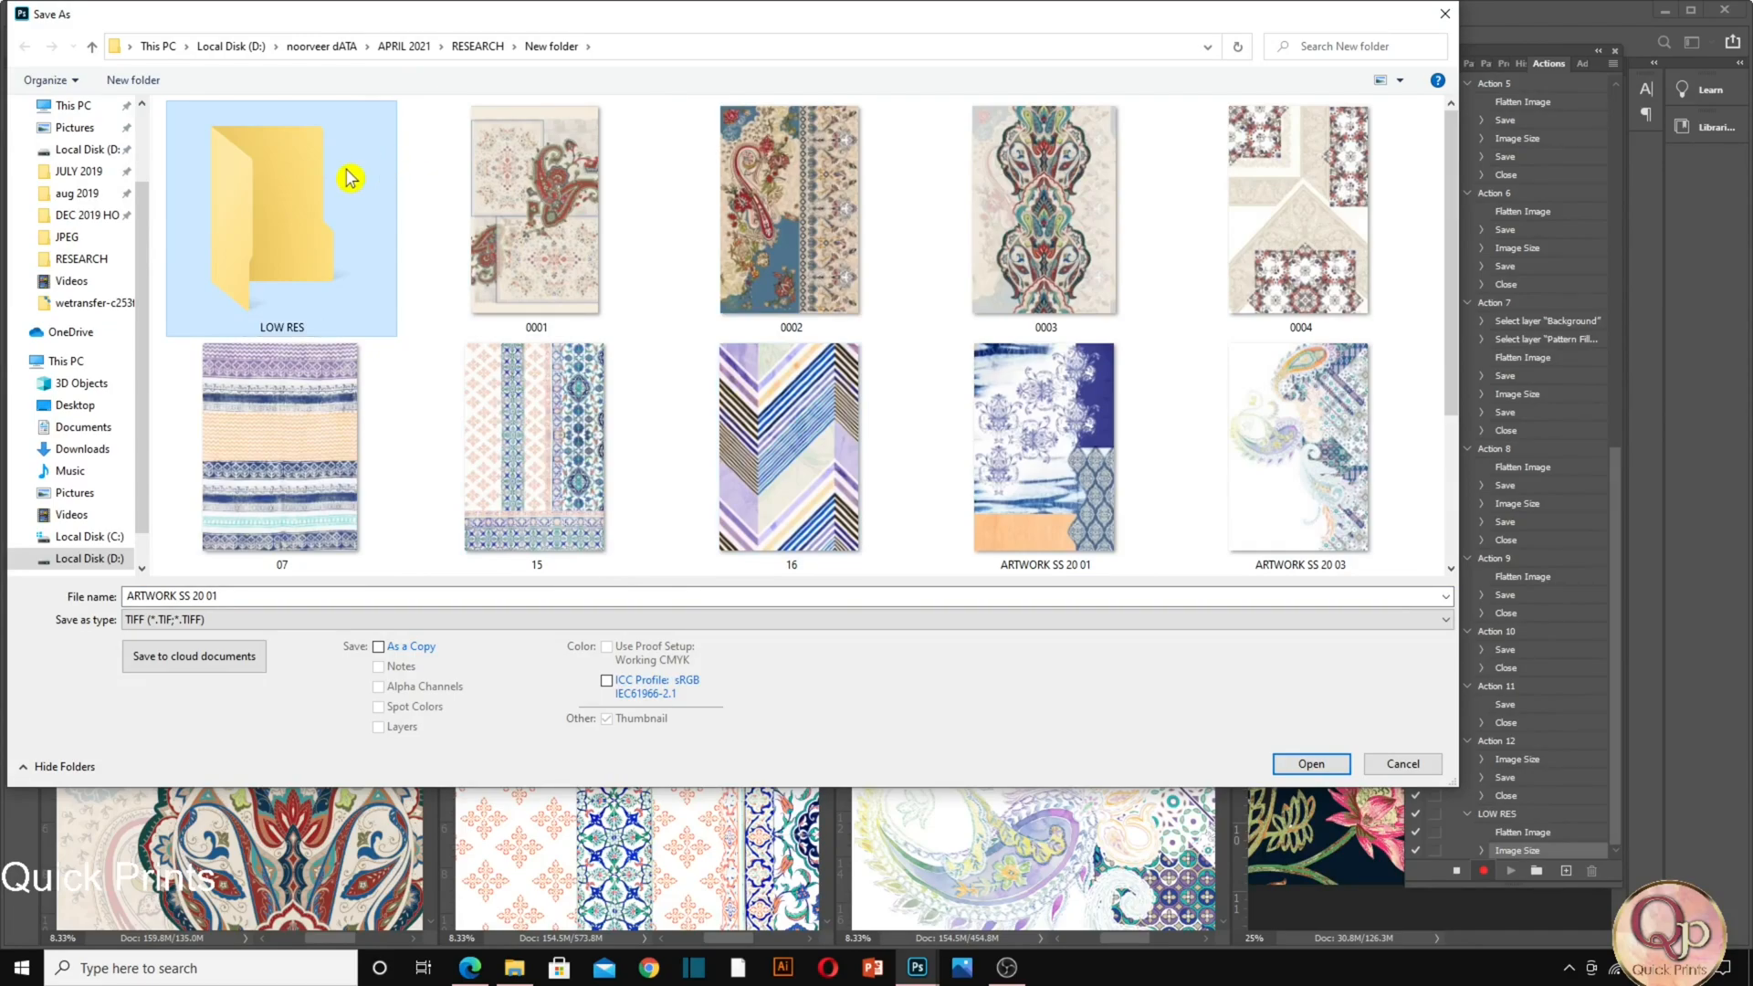
Save ARTWORK SS 20 01 as a JPEG in the LOW RES folder with quality 12 and the Progressive format option.
double_click(350, 179)
click(256, 620)
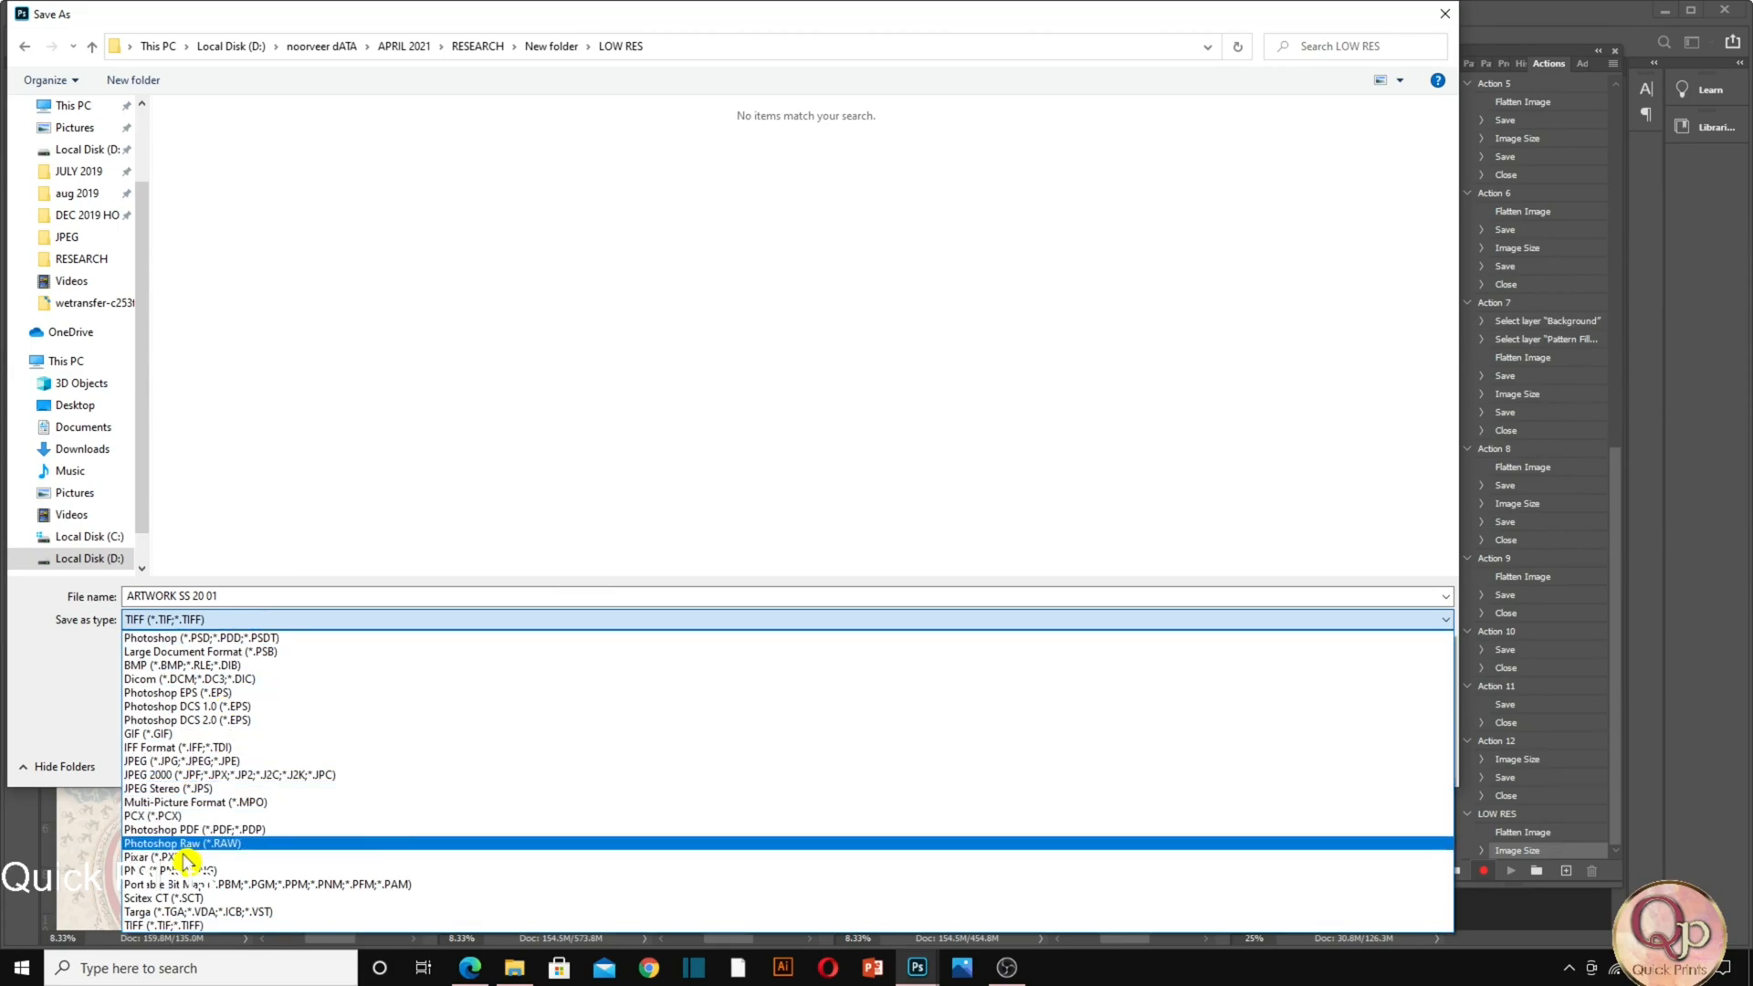
click(168, 761)
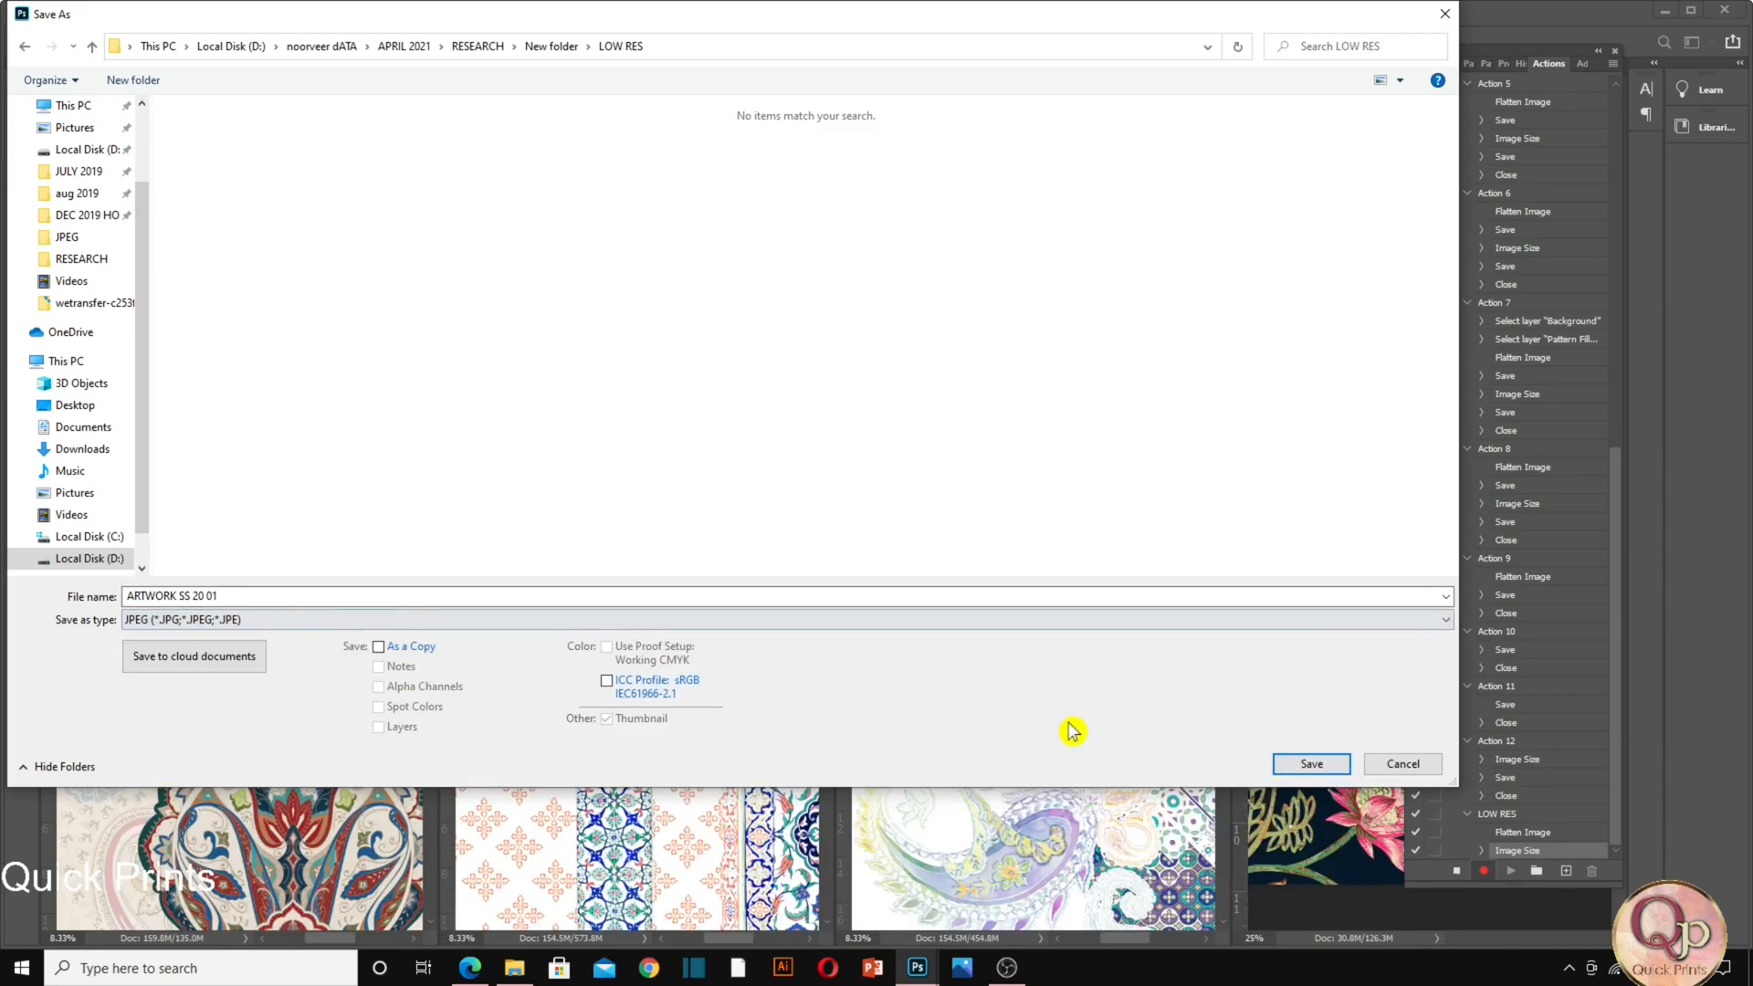
click(1312, 764)
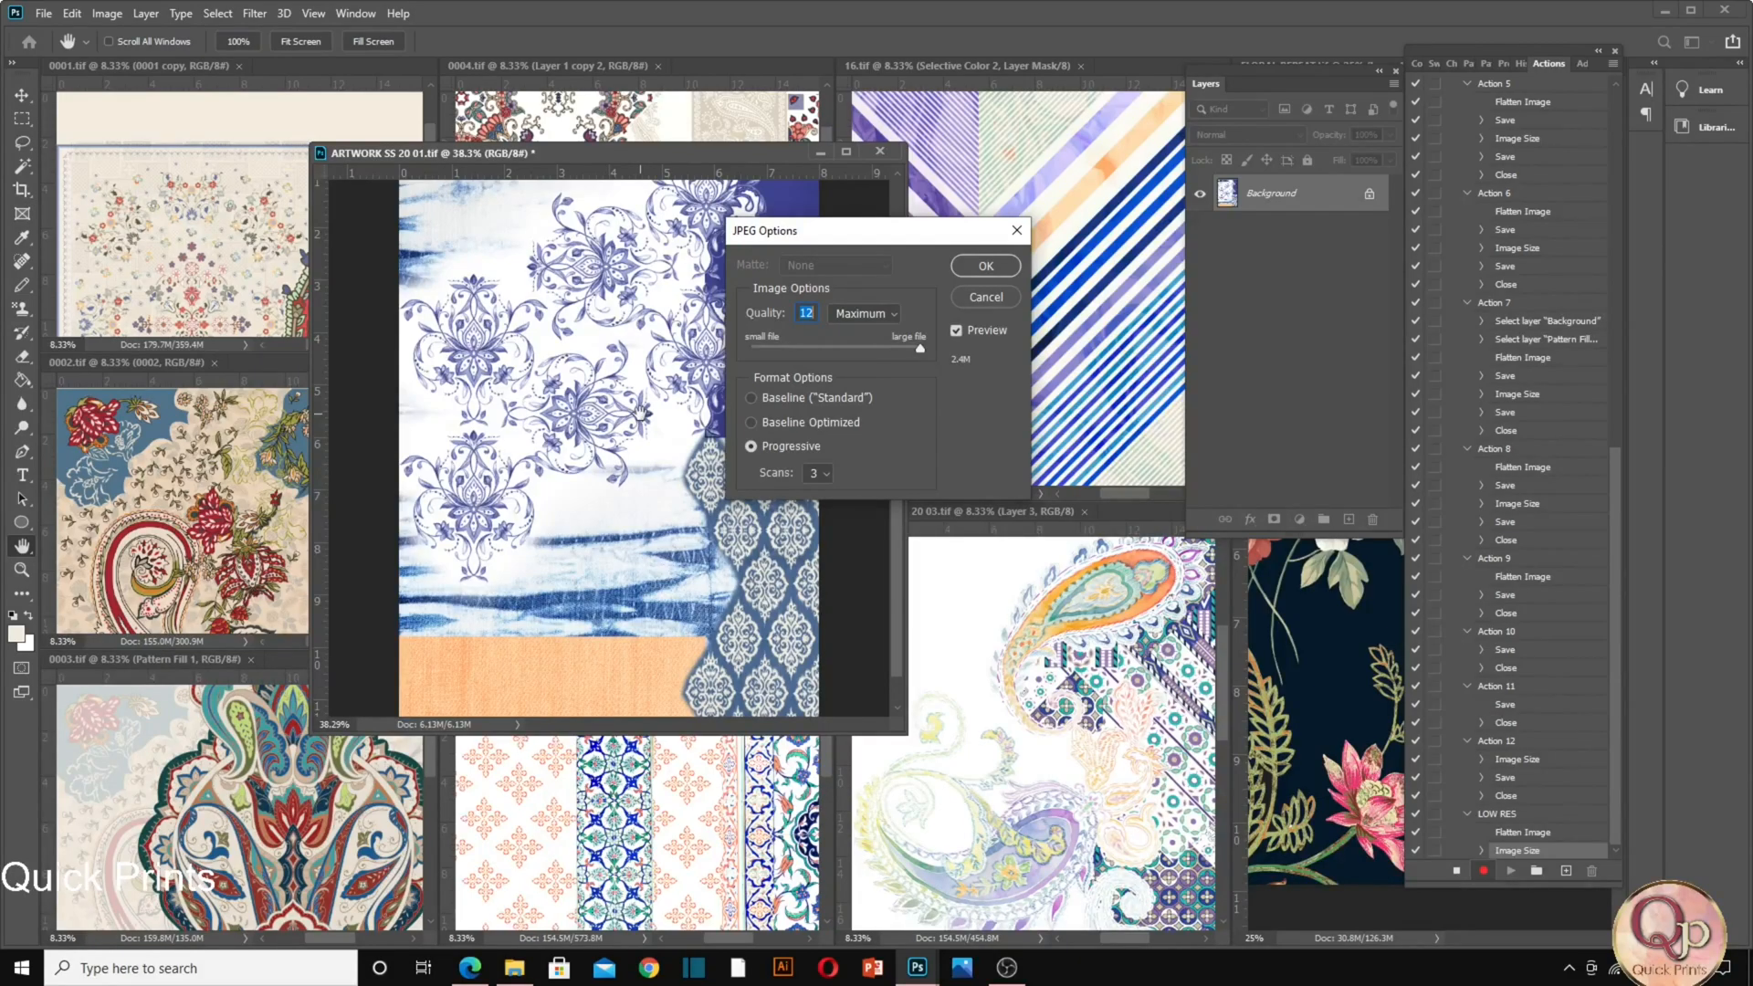
click(986, 267)
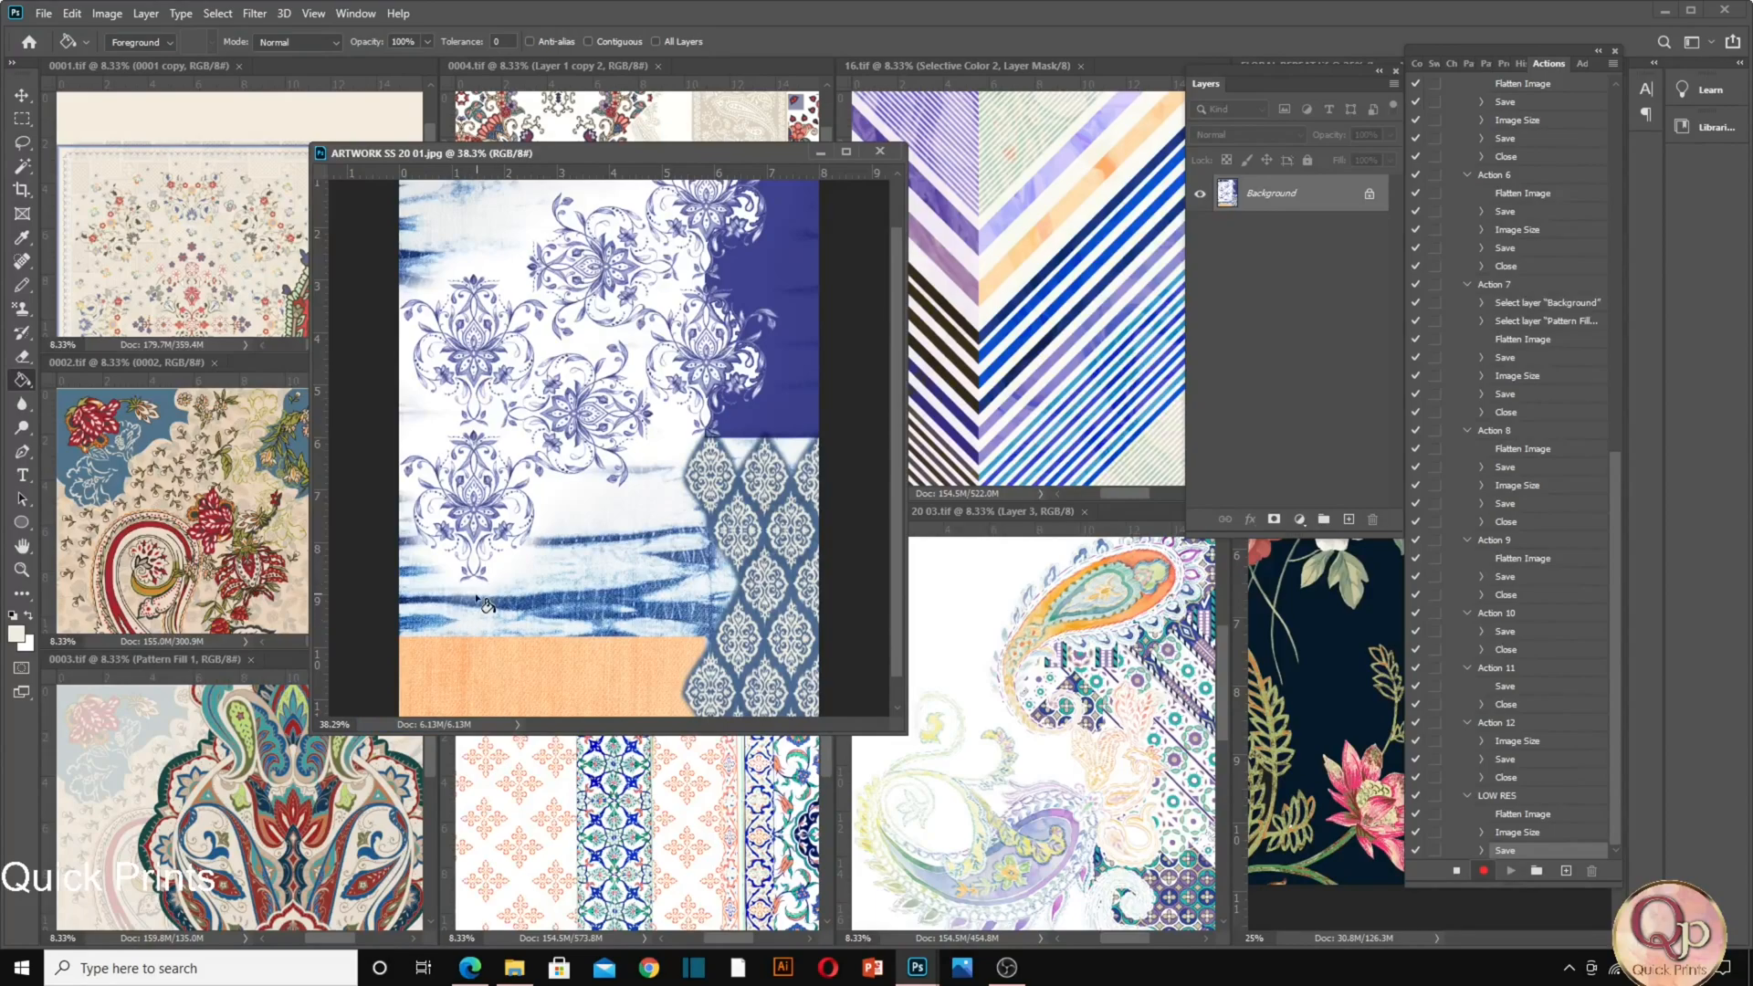
Switch to File Explorer and check the file size of ARTWORK SS 20 01 in the LOW RES folder.
click(514, 968)
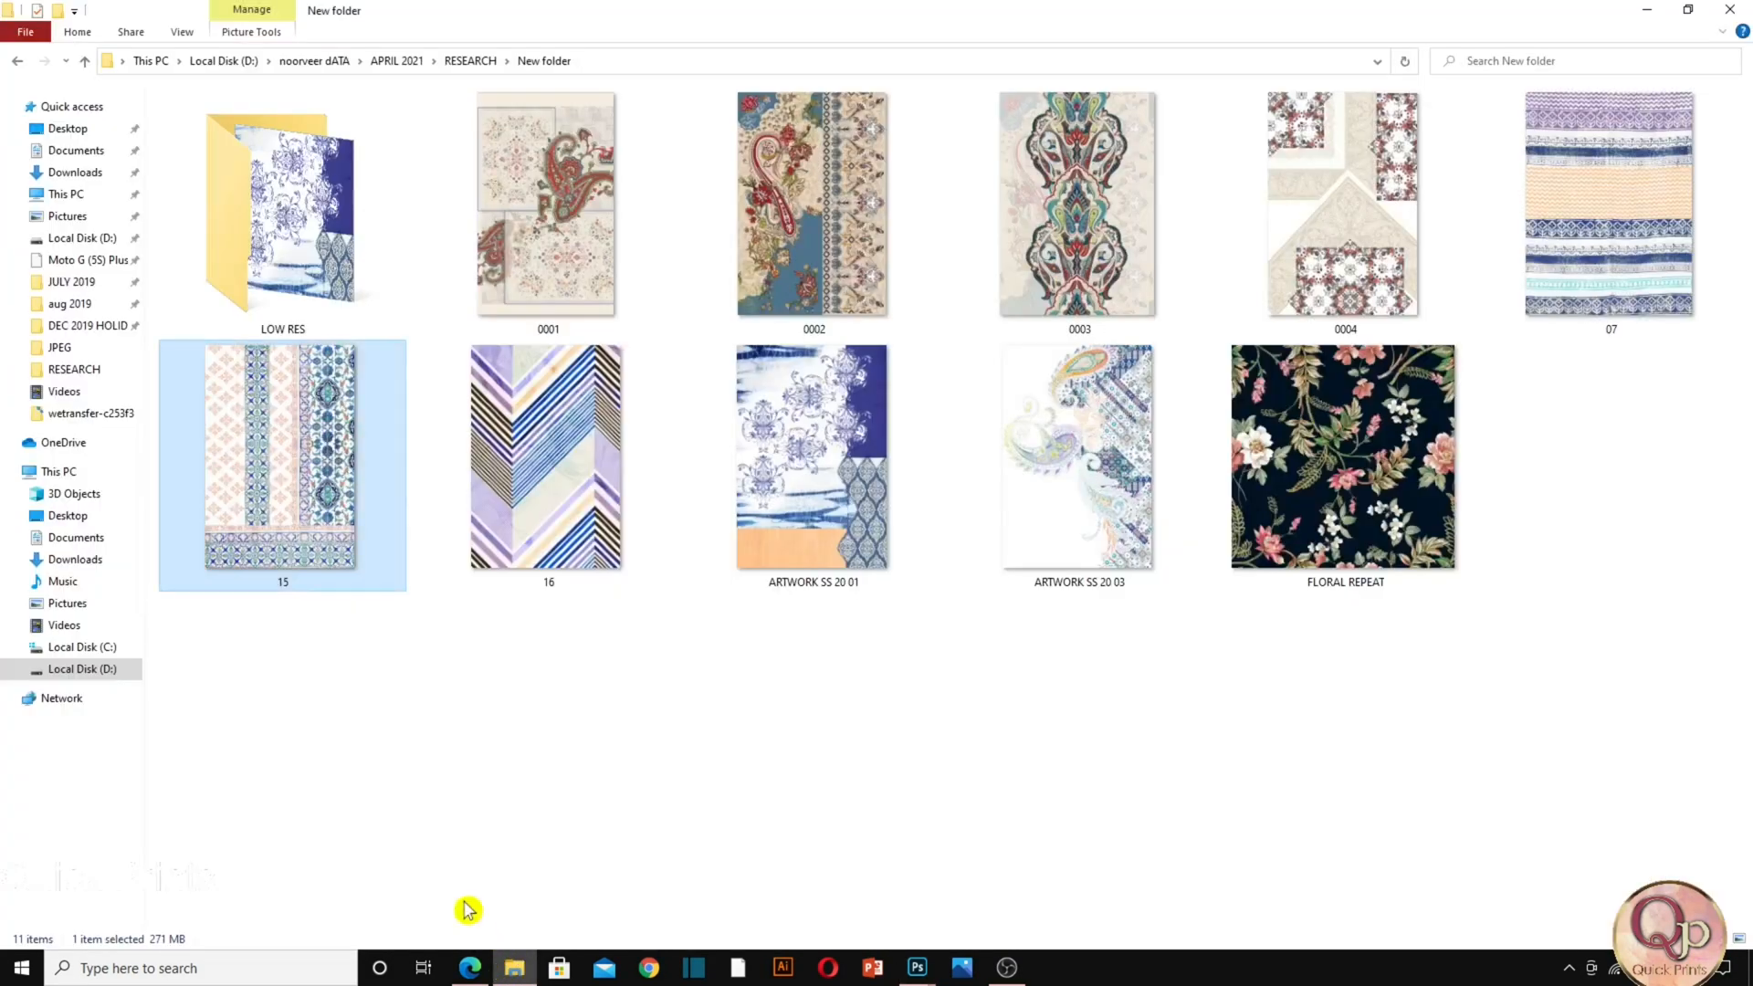
double_click(310, 284)
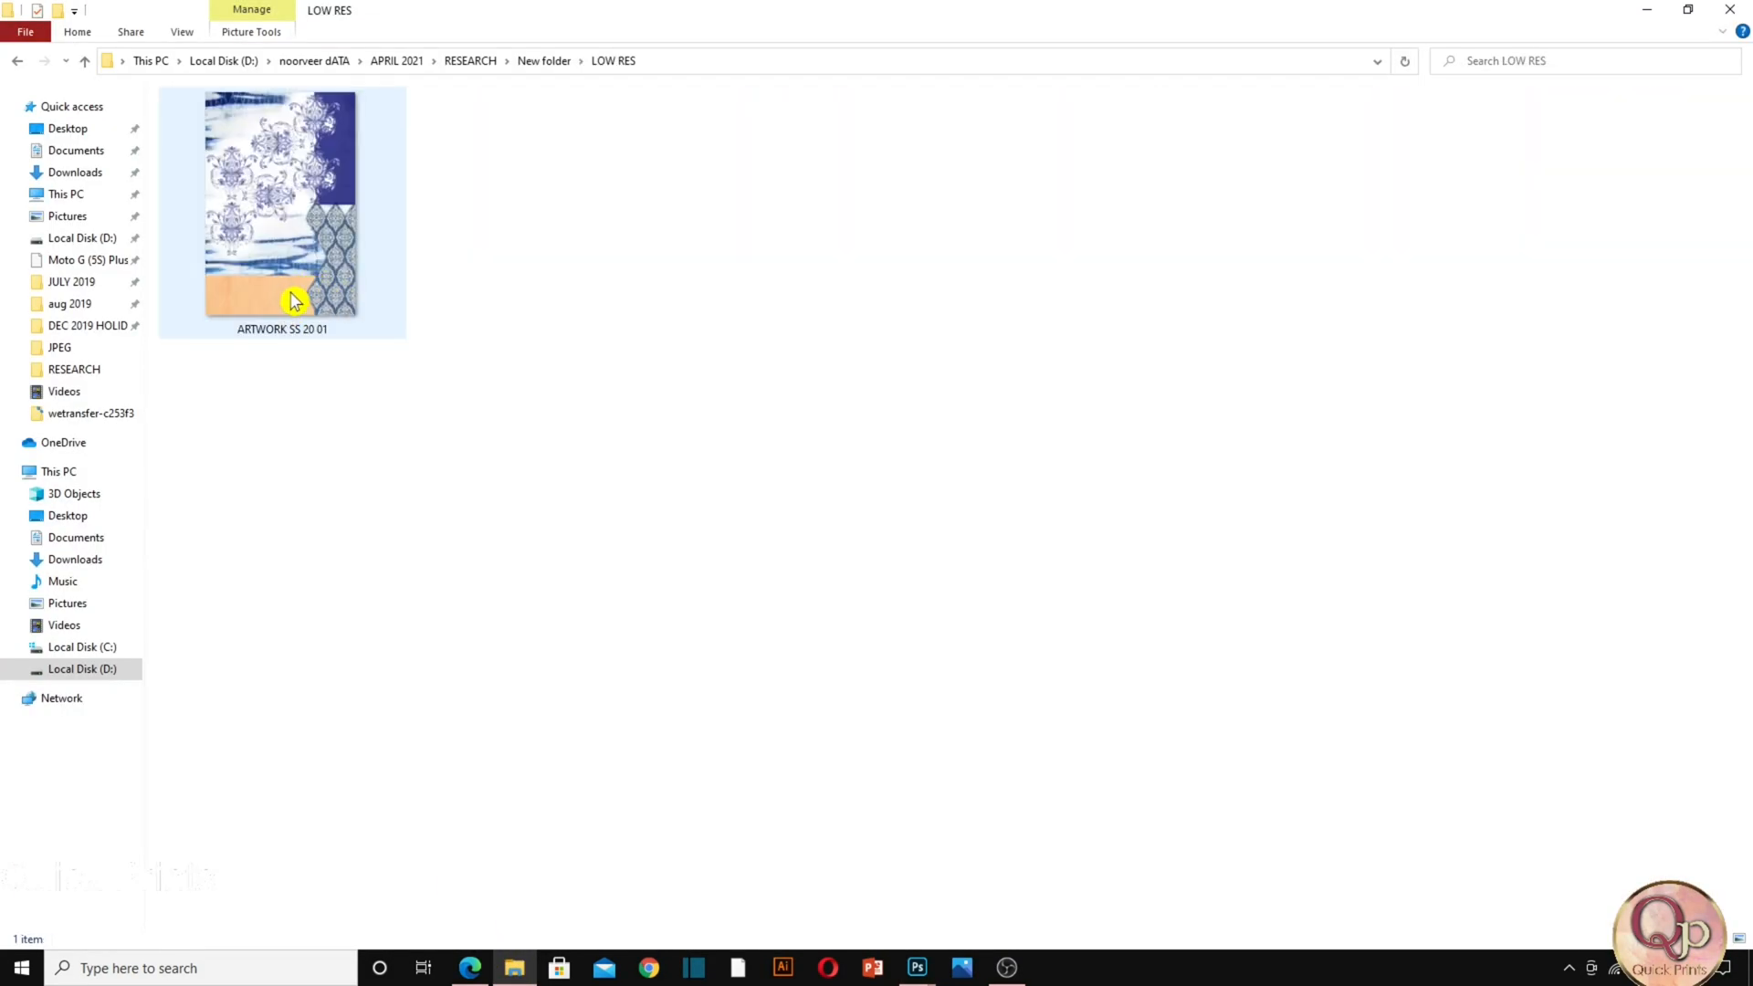
click(293, 287)
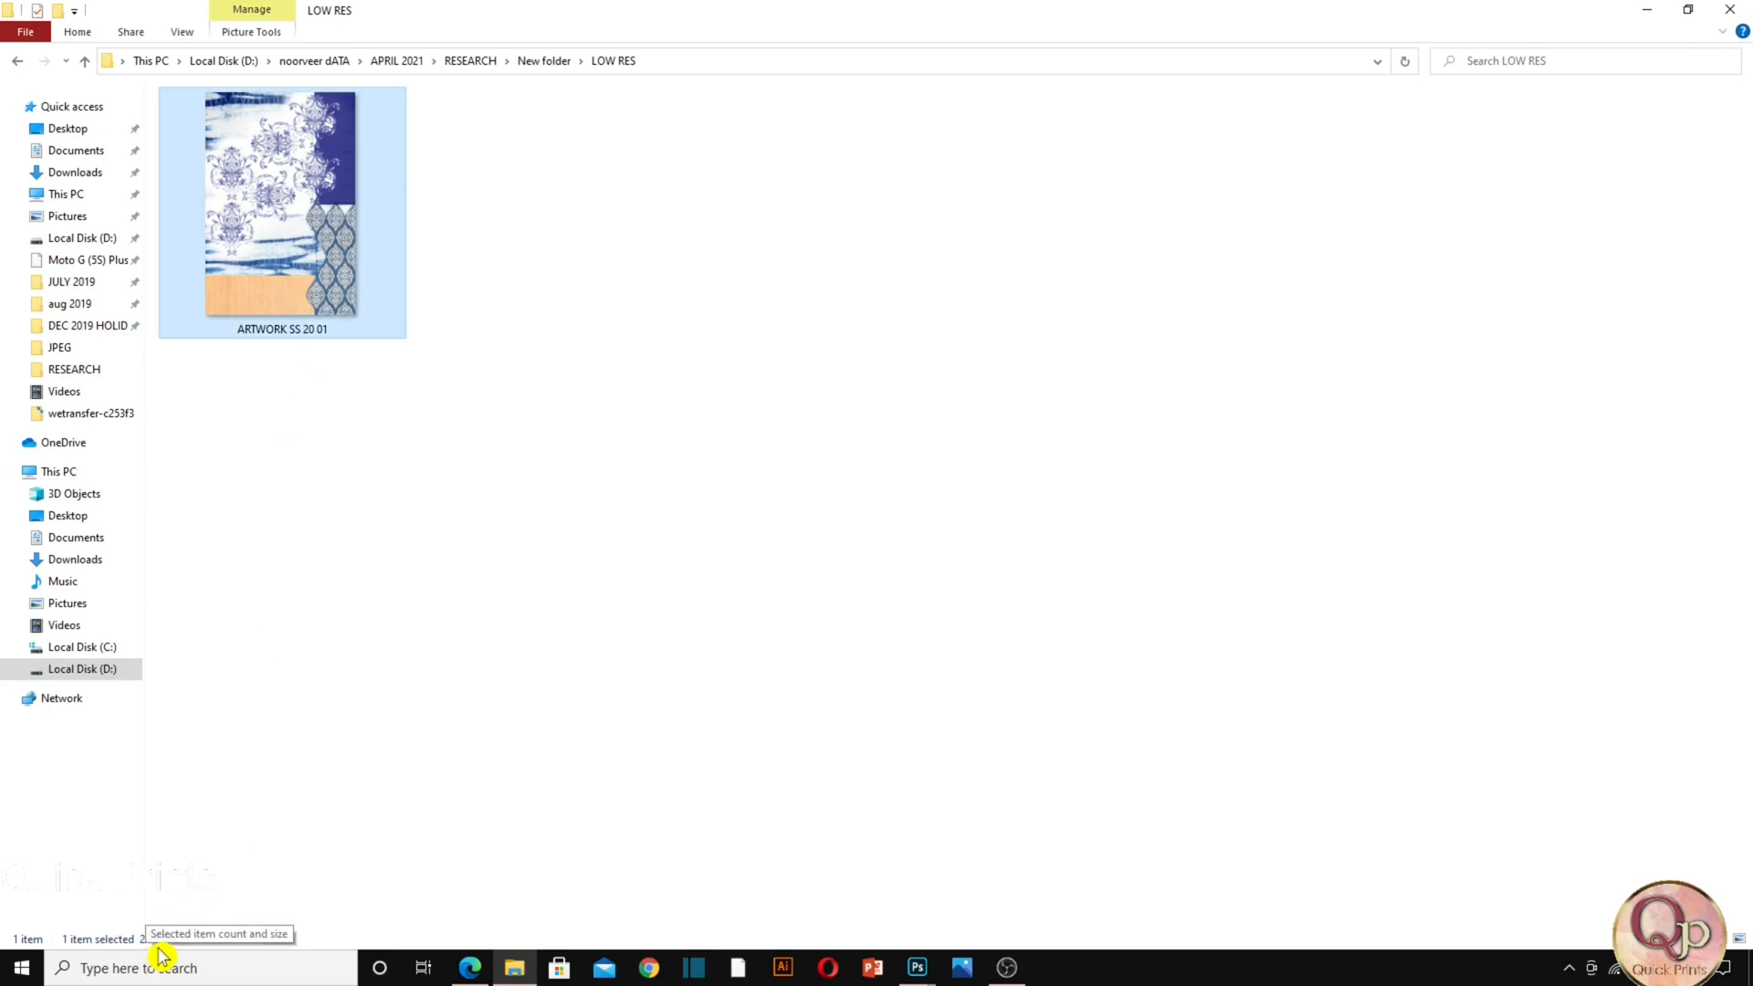
click(1647, 11)
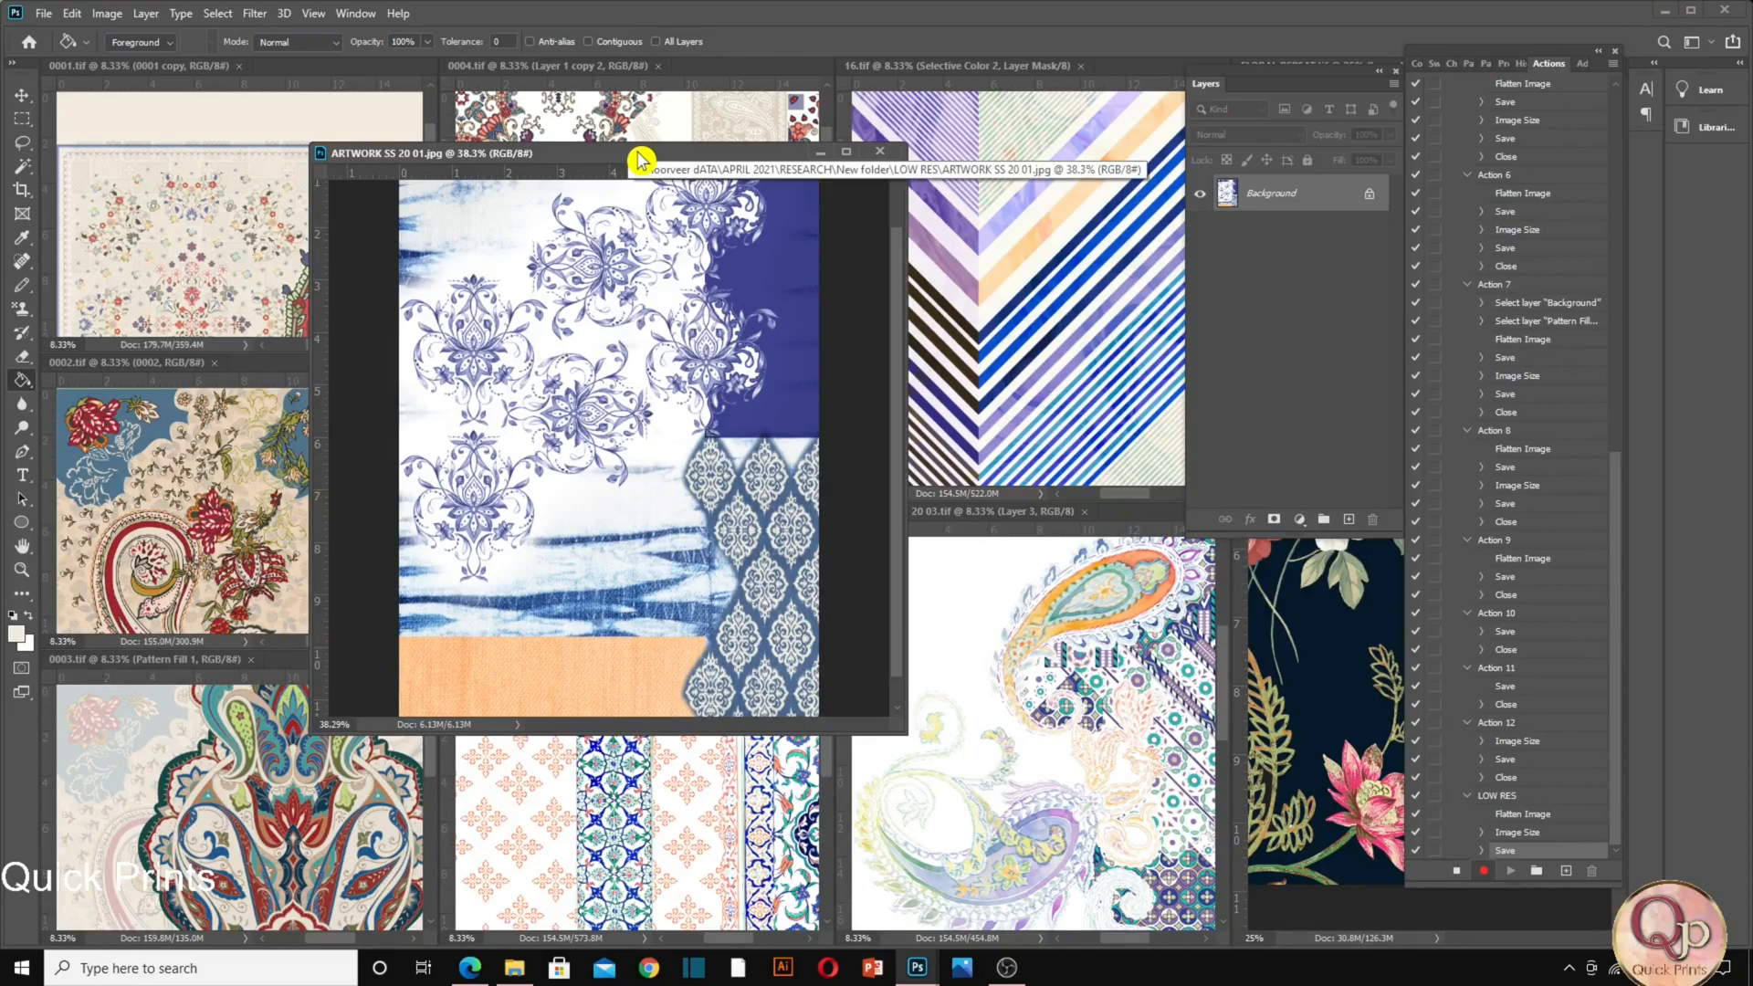
Record closing the ARTWORK SS 20 01 image as the last command of the LOW RES action and stop recording.
click(881, 153)
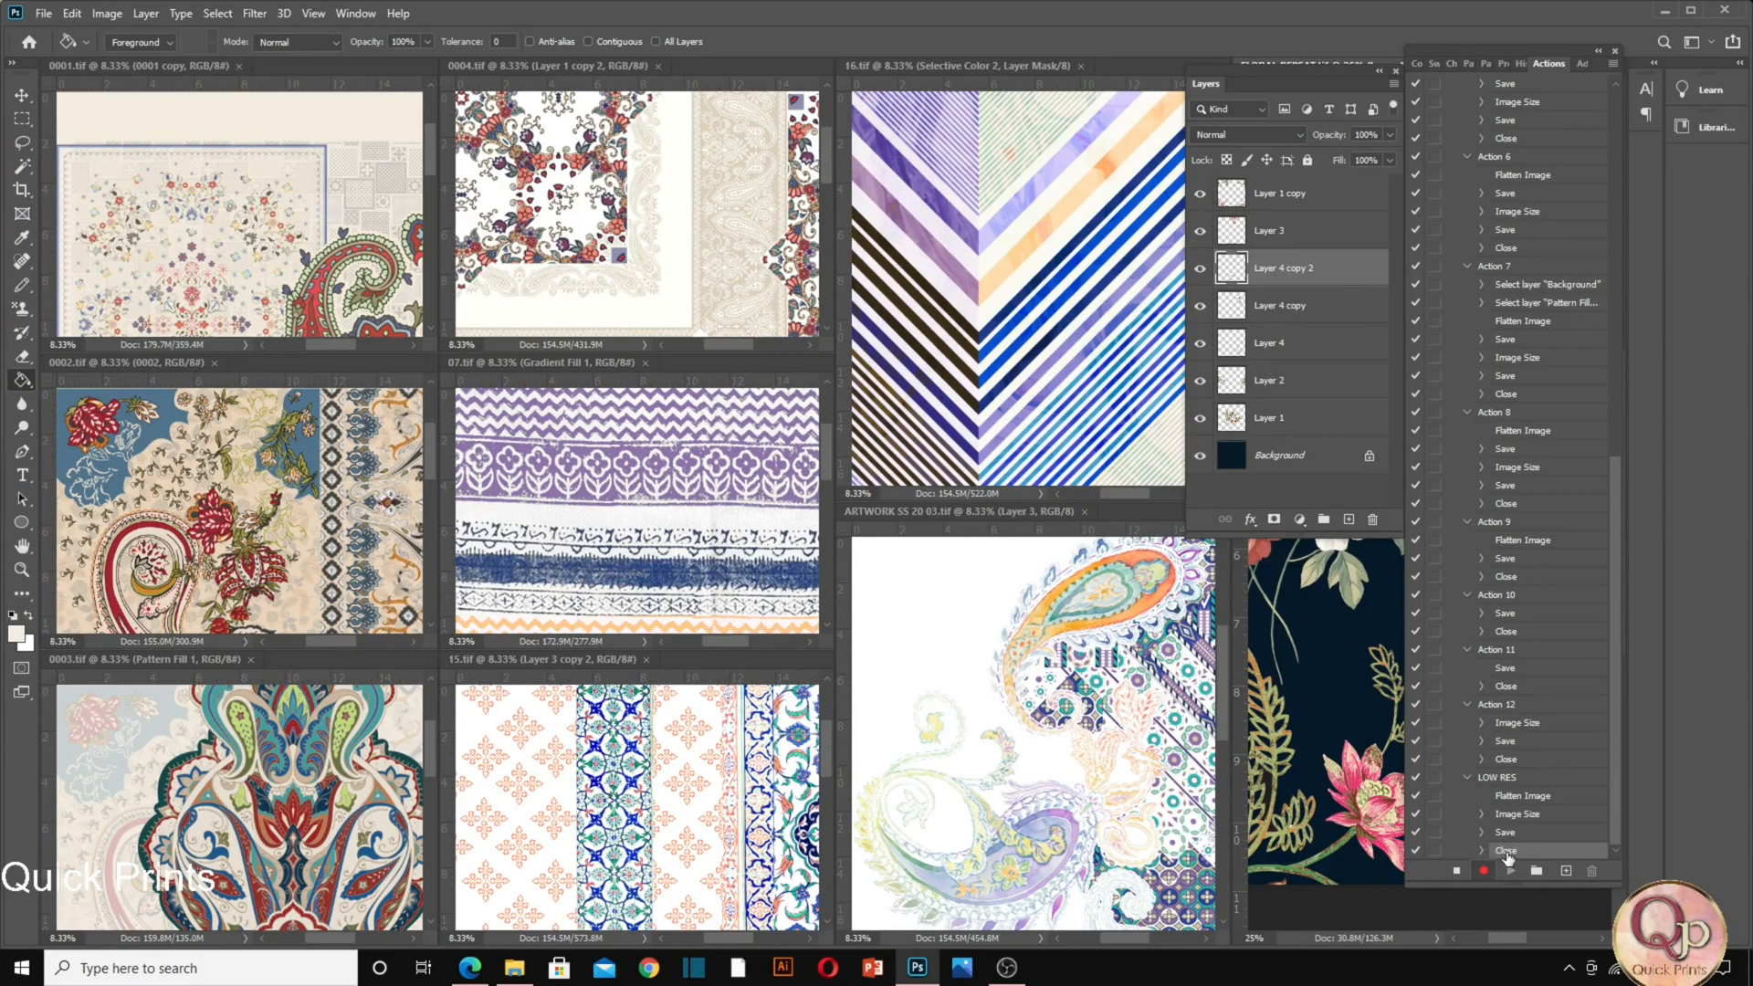
click(1457, 872)
Tile all open artwork windows and hide the Layers and Actions panels to clear the workspace.
click(355, 13)
mouse_move(421, 37)
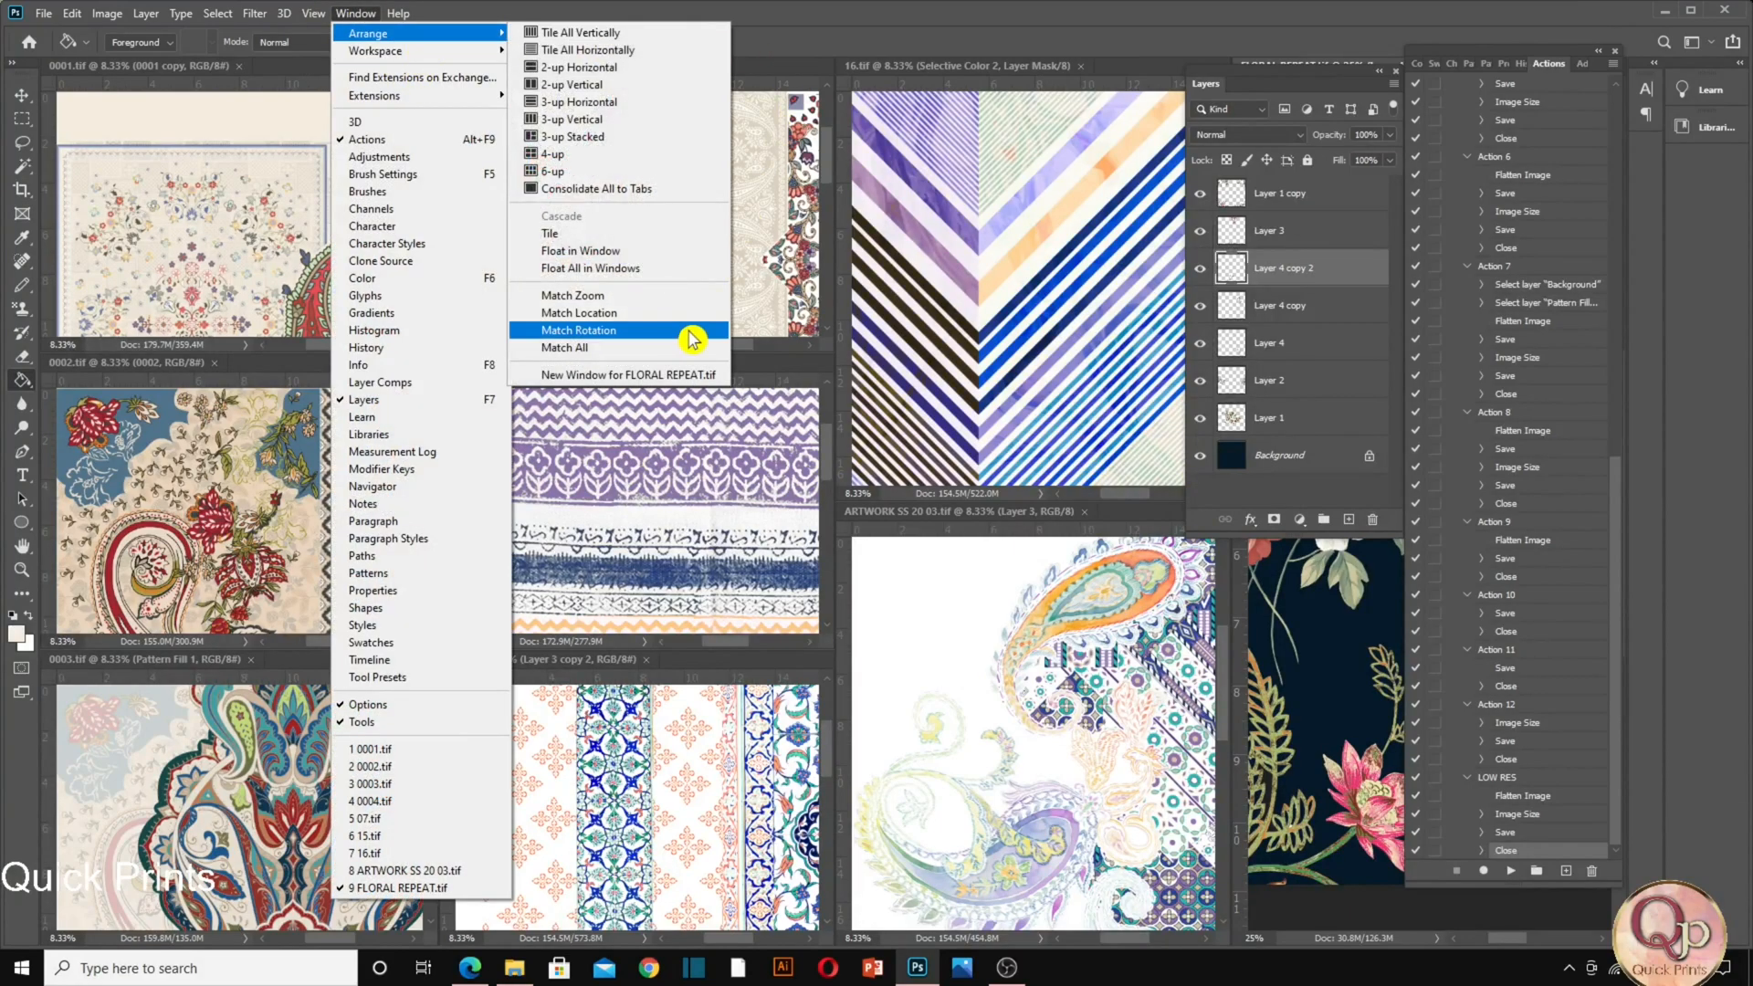
click(621, 234)
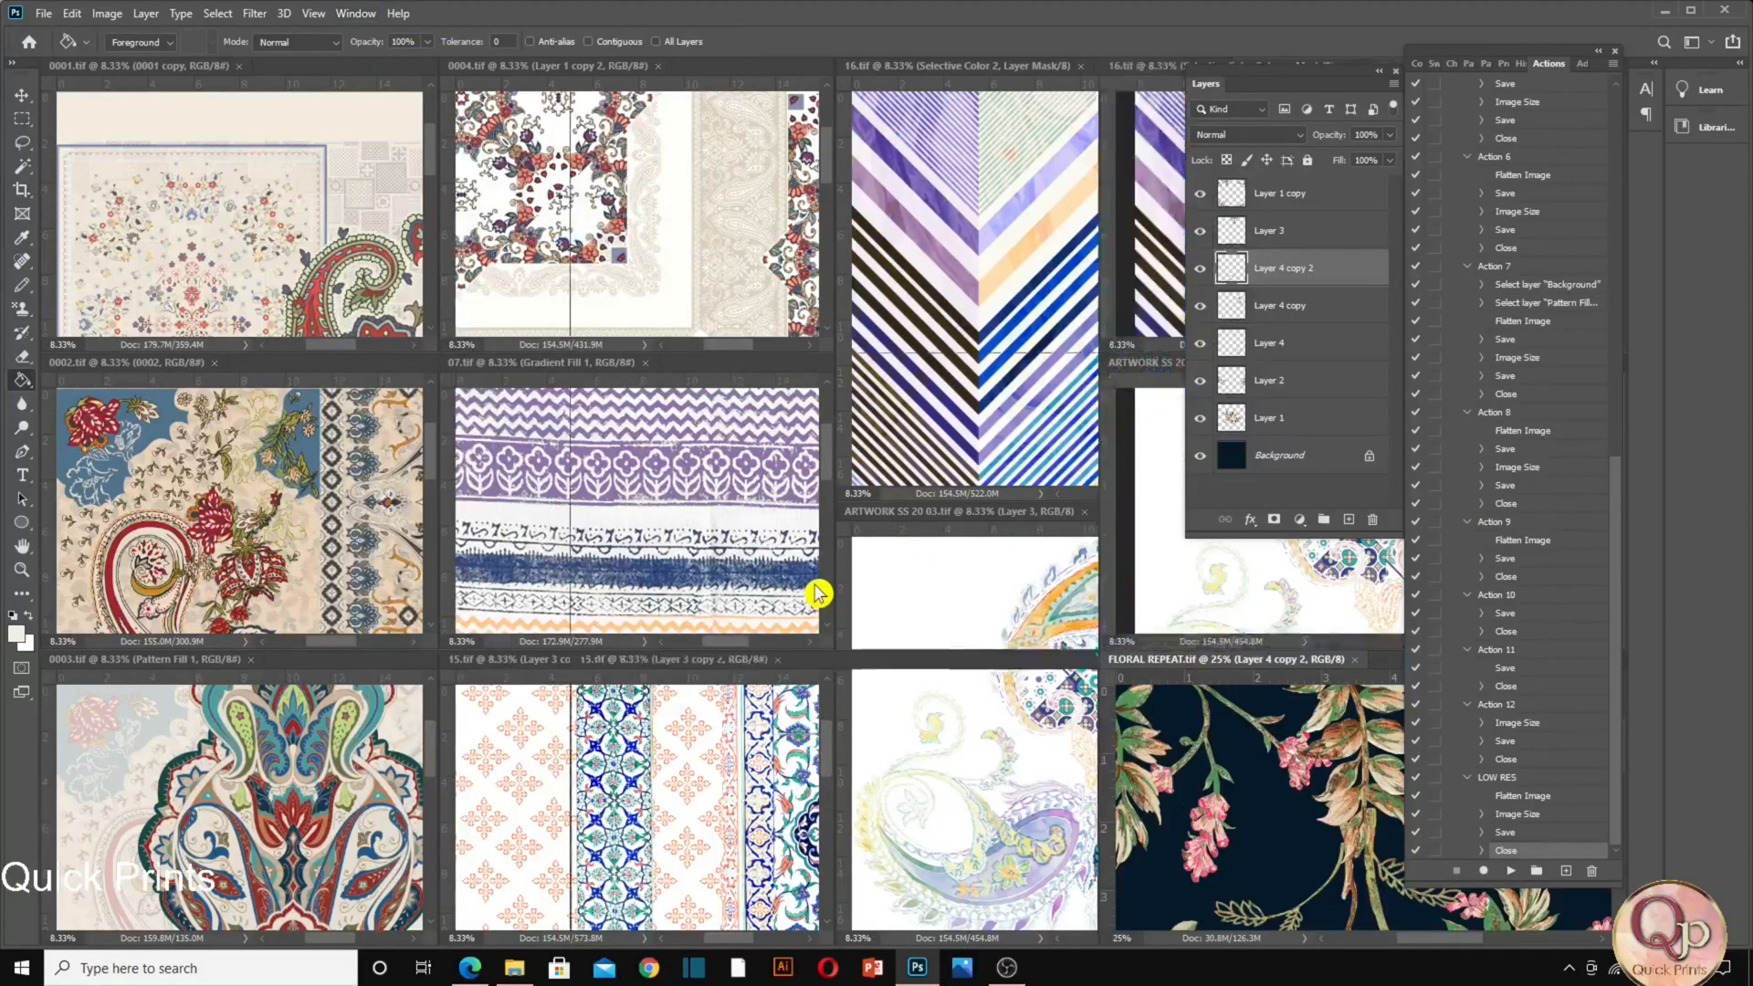
click(1395, 71)
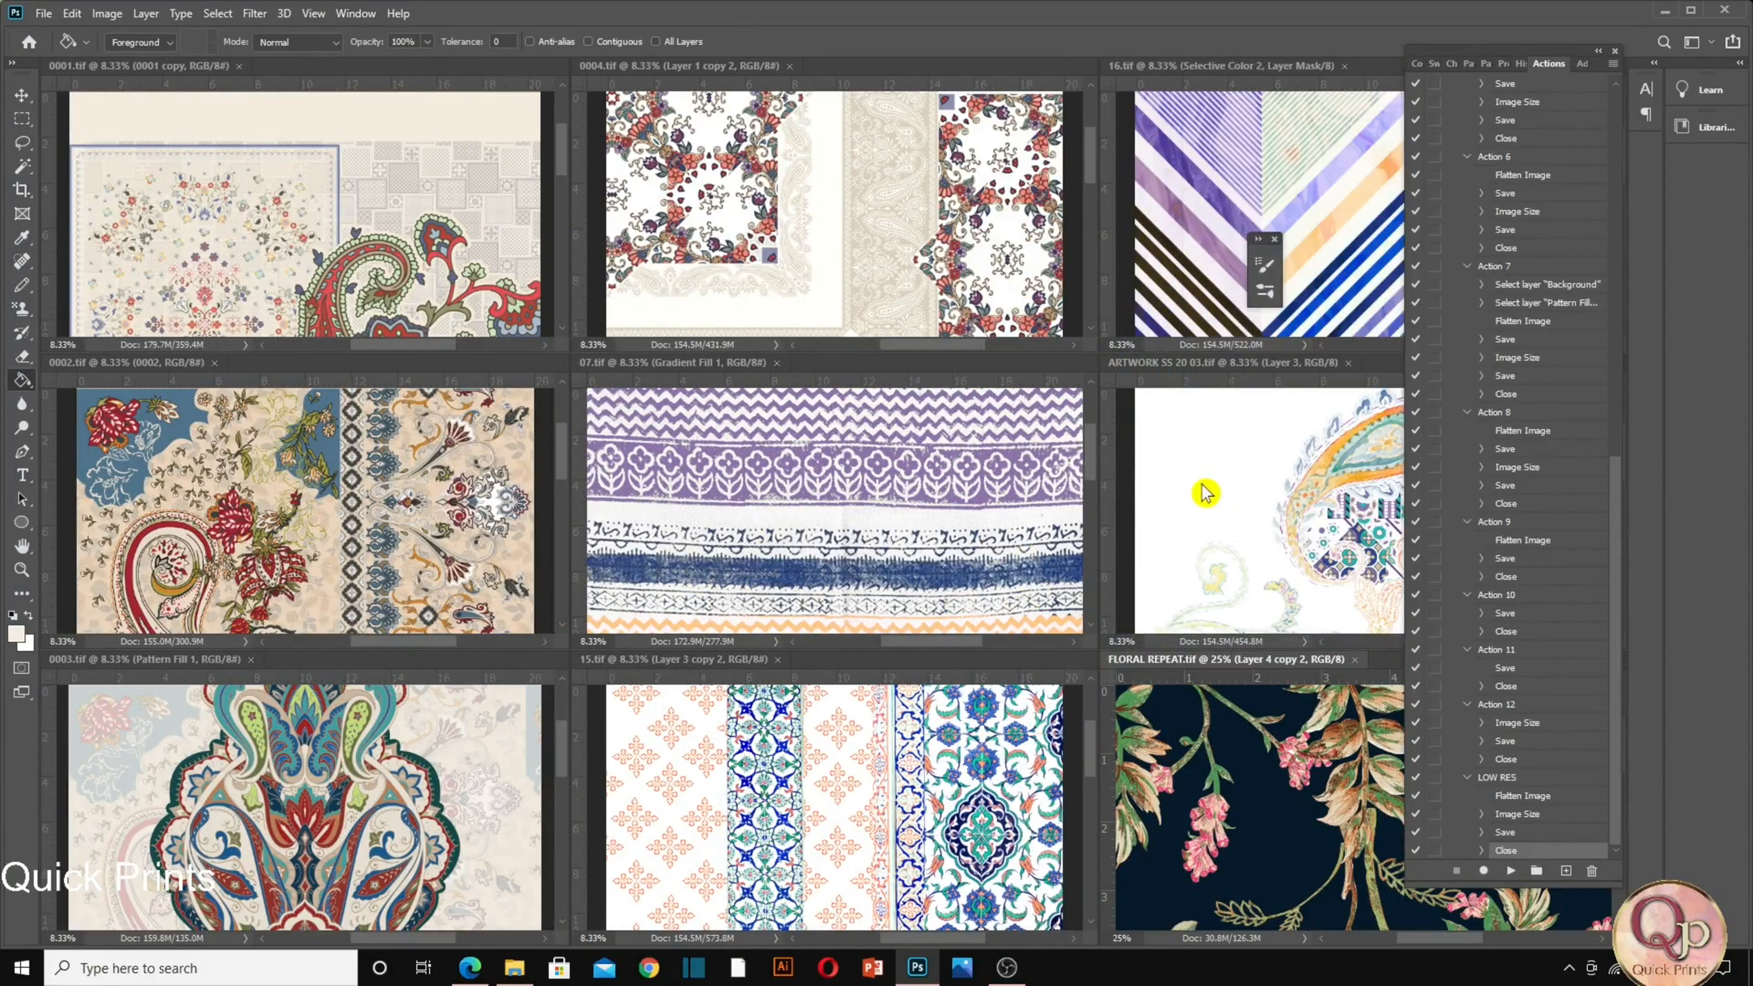
click(1615, 51)
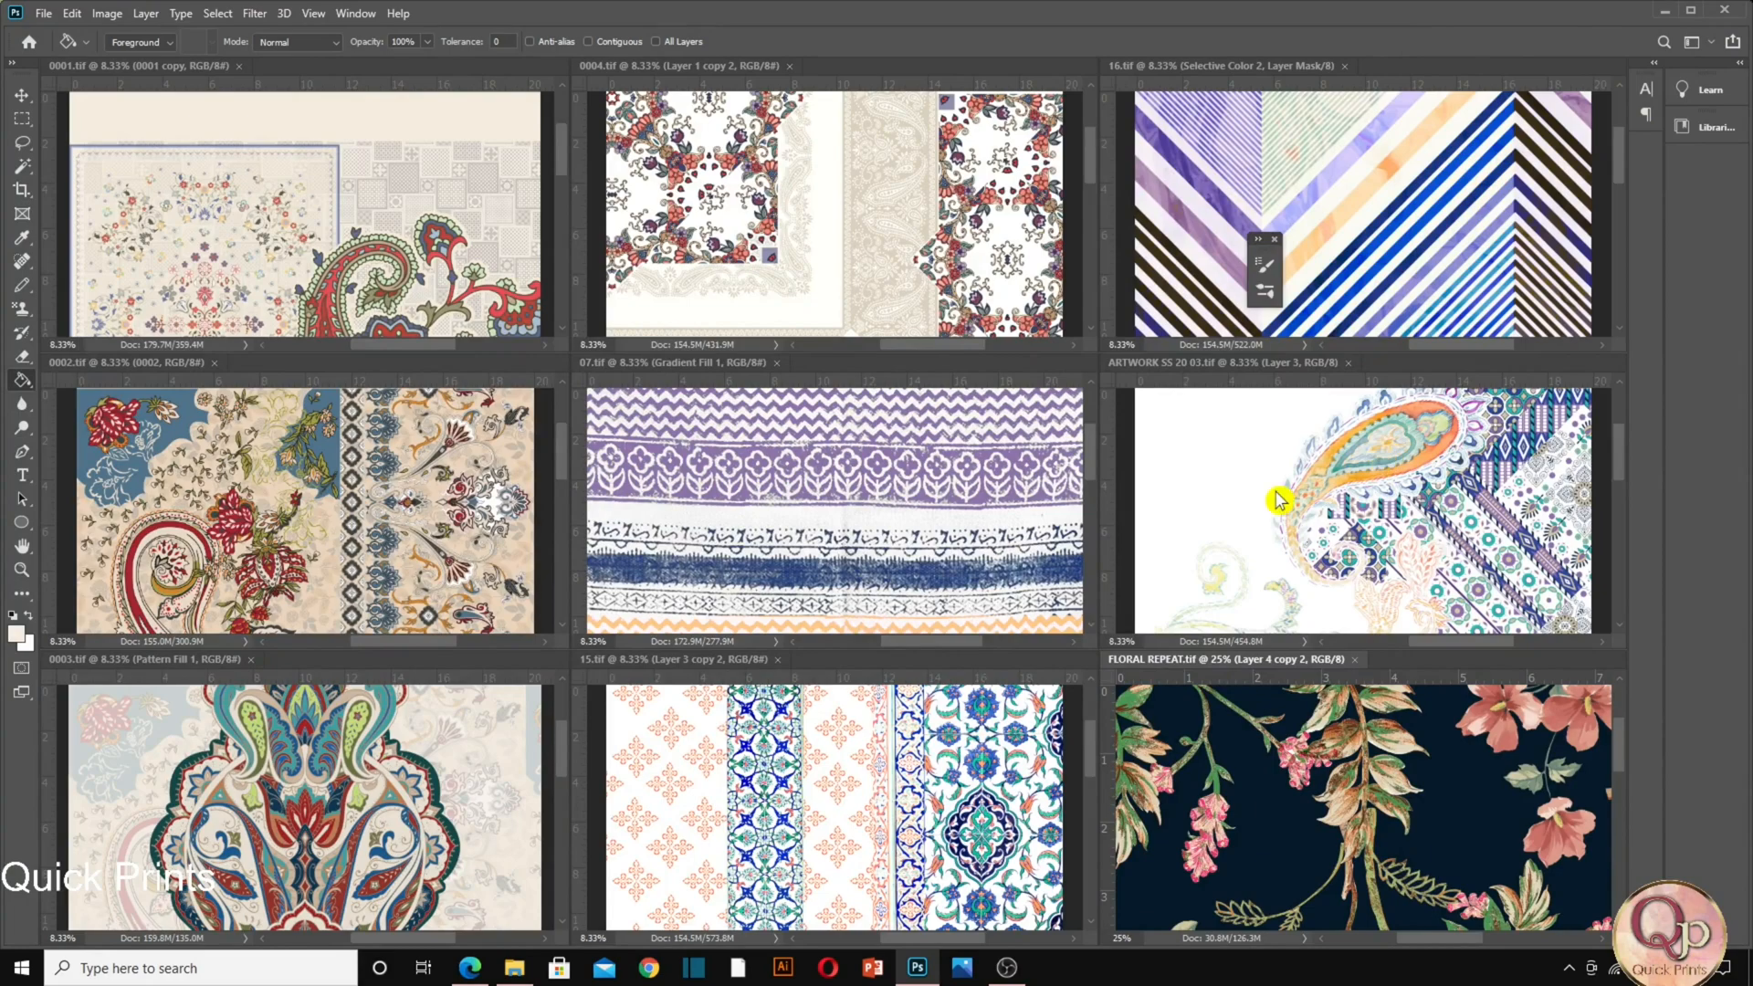
Zoom out each of the nine tiled artworks, from FLORAL REPEAT through to 0001, to show more of every design.
key(ctrl+minus)
key(ctrl+minus)
scroll(186, 441, down, 10)
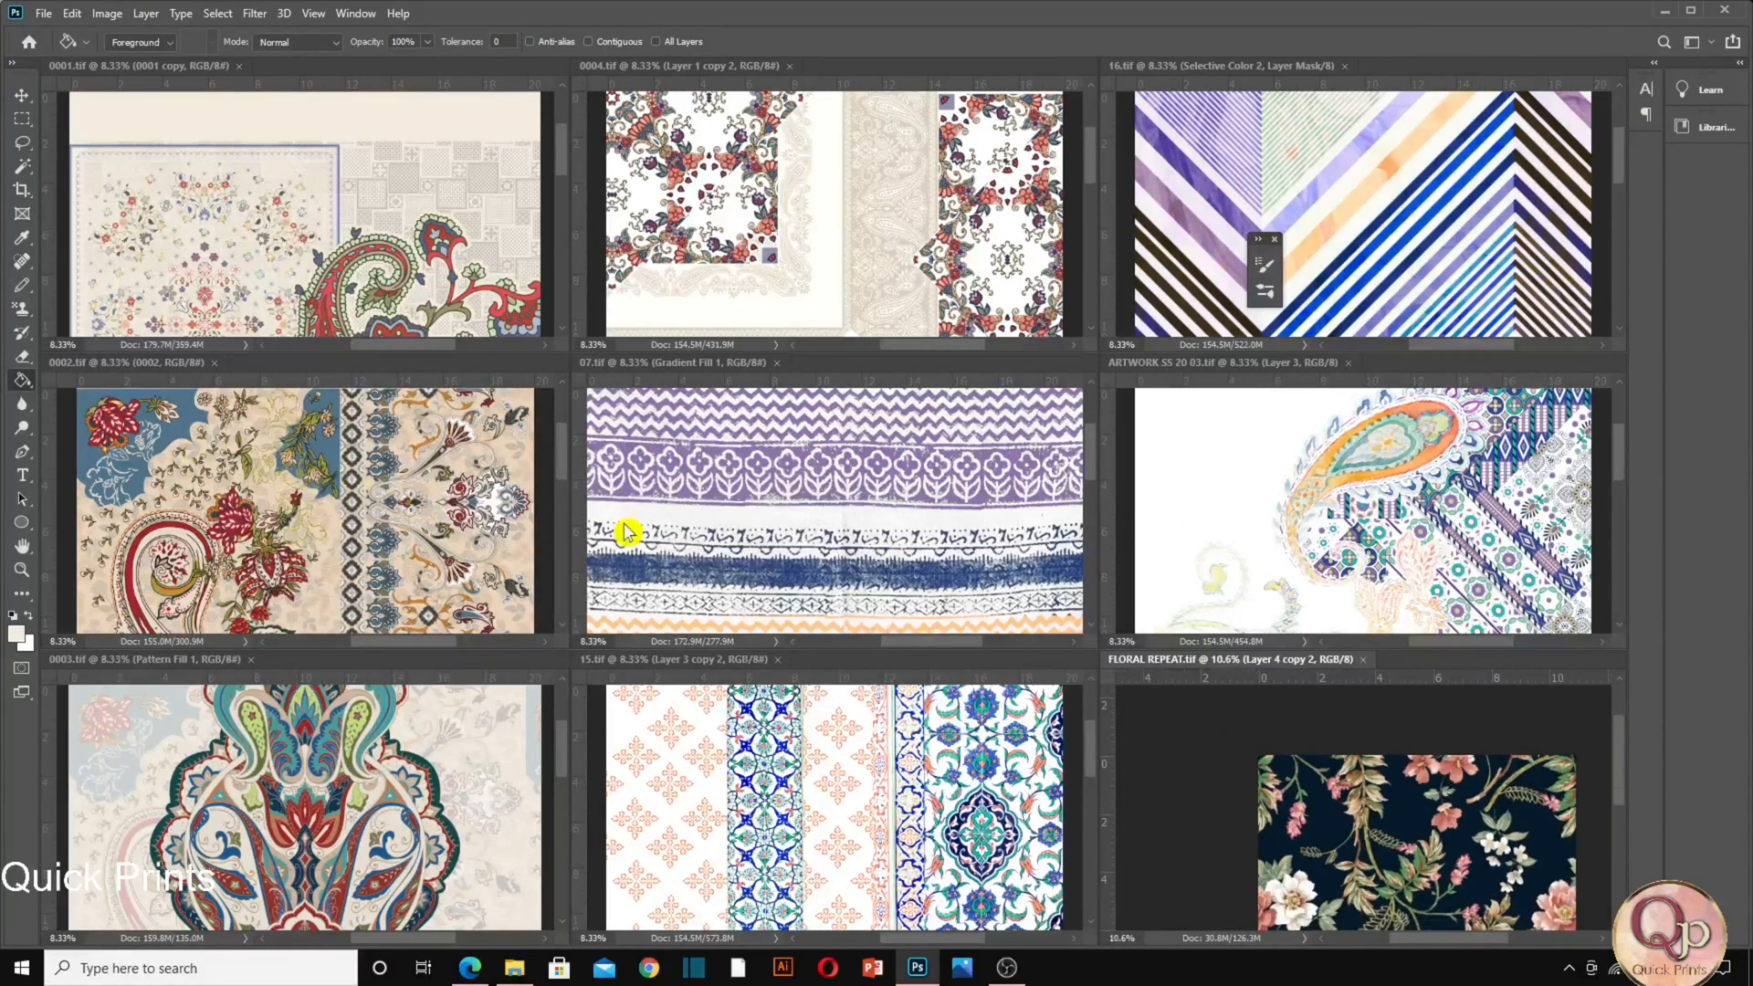
click(1252, 545)
scroll(1251, 544, down, 8)
scroll(1252, 545, down, 6)
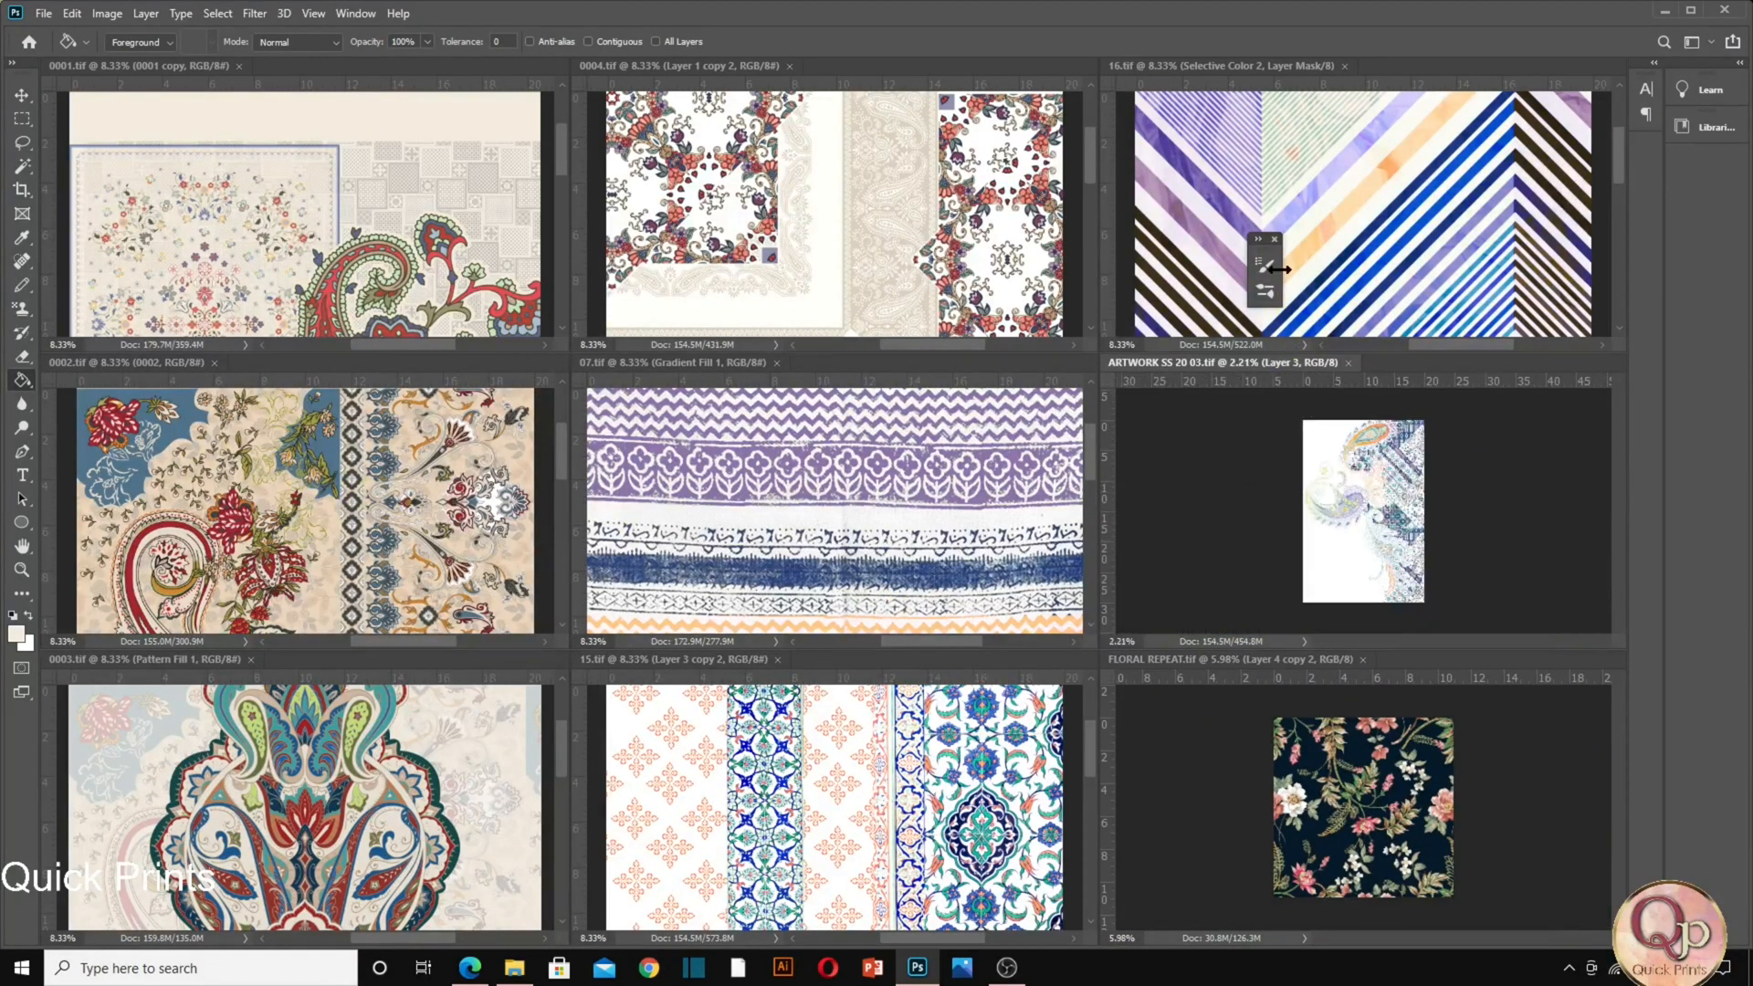
click(1376, 226)
scroll(1376, 225, down, 5)
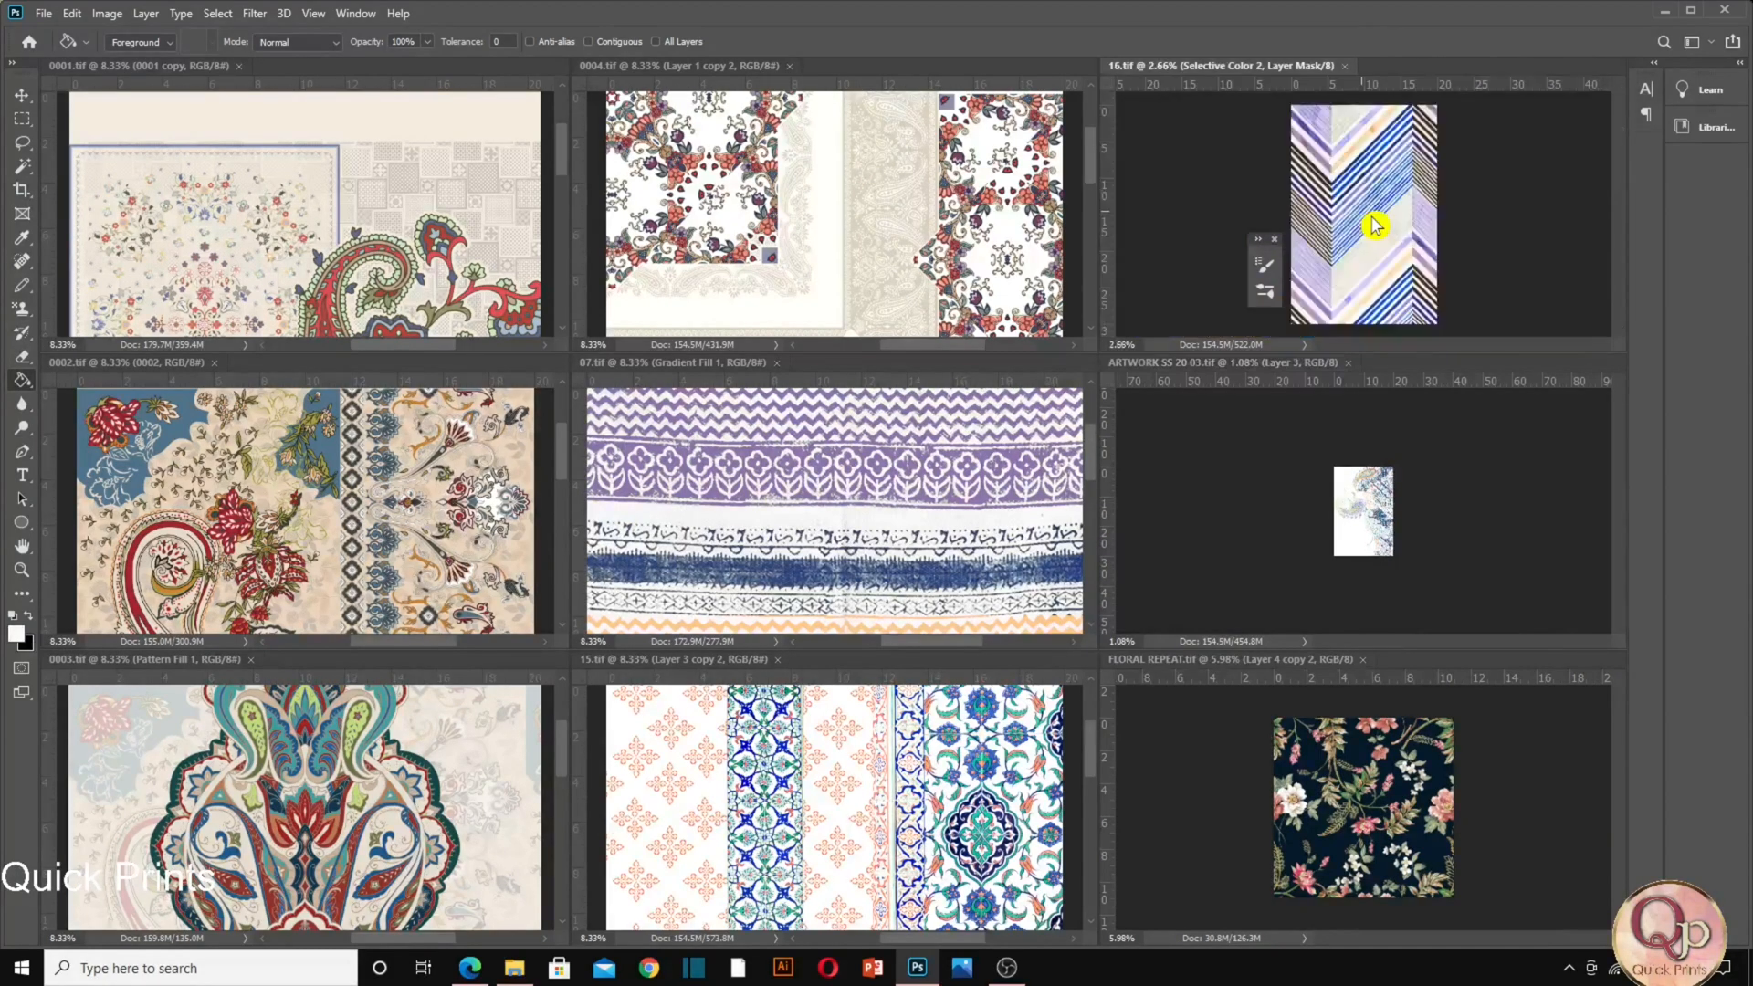
click(795, 227)
scroll(795, 226, down, 4)
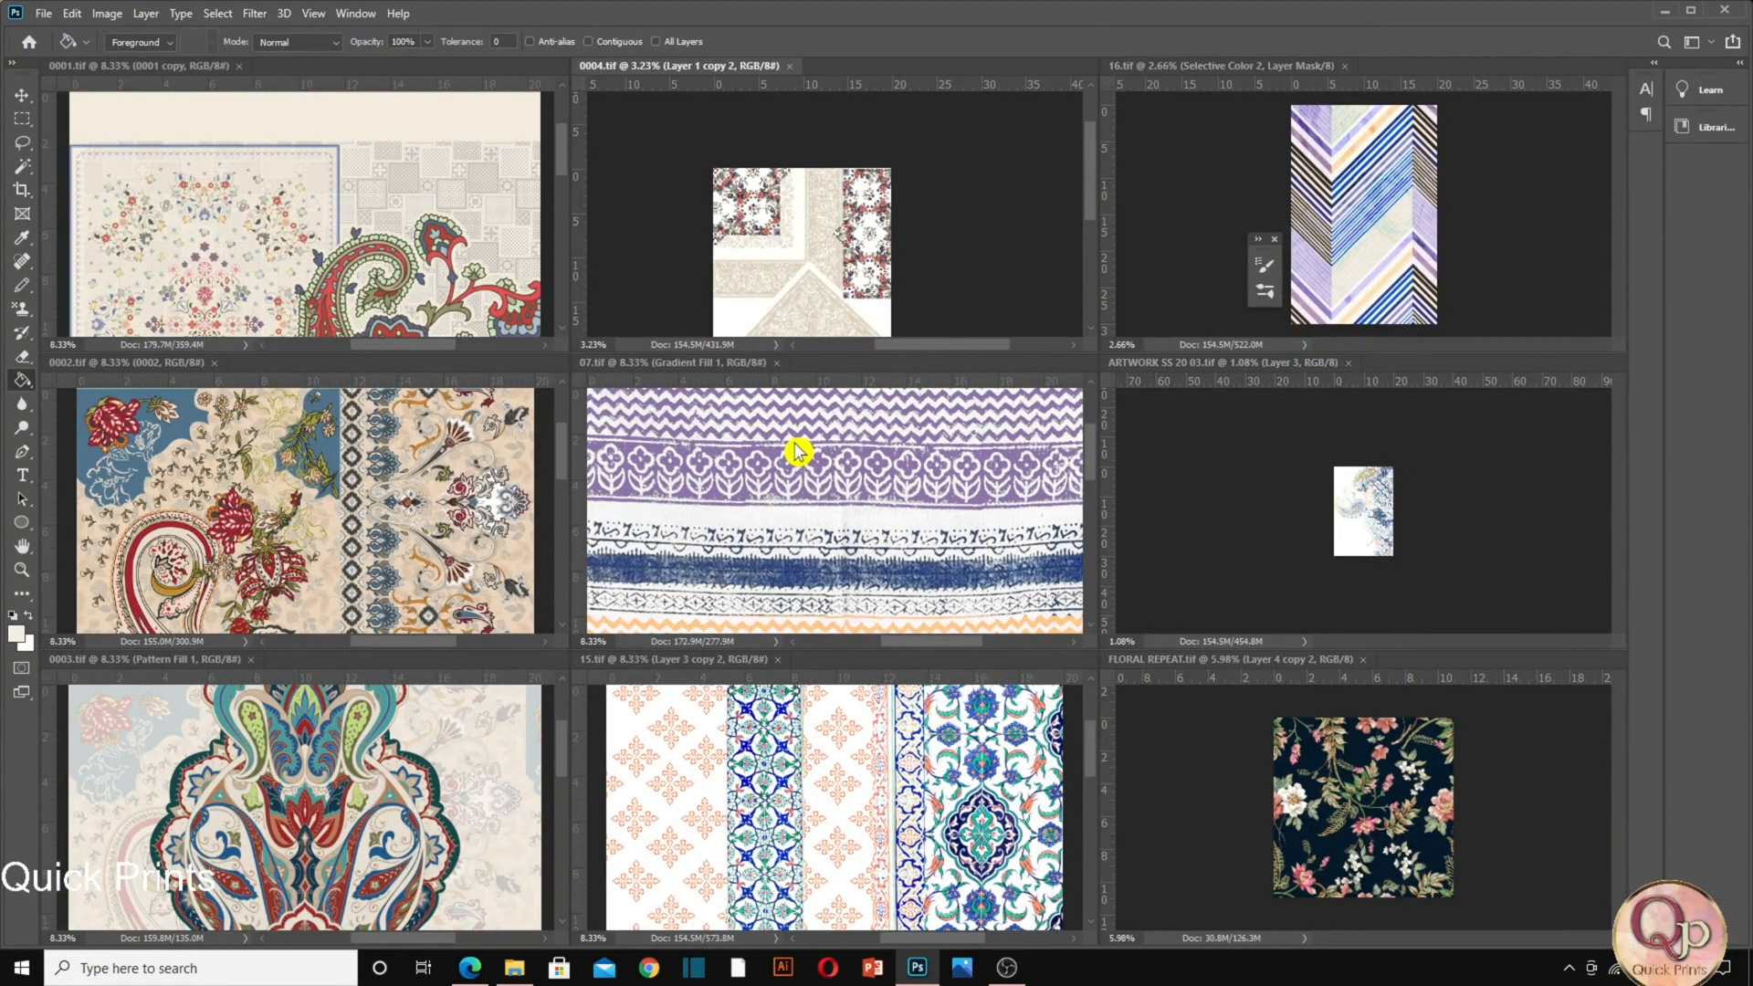
click(795, 450)
scroll(795, 450, down, 4)
scroll(795, 450, down, 2)
click(777, 740)
scroll(777, 739, down, 4)
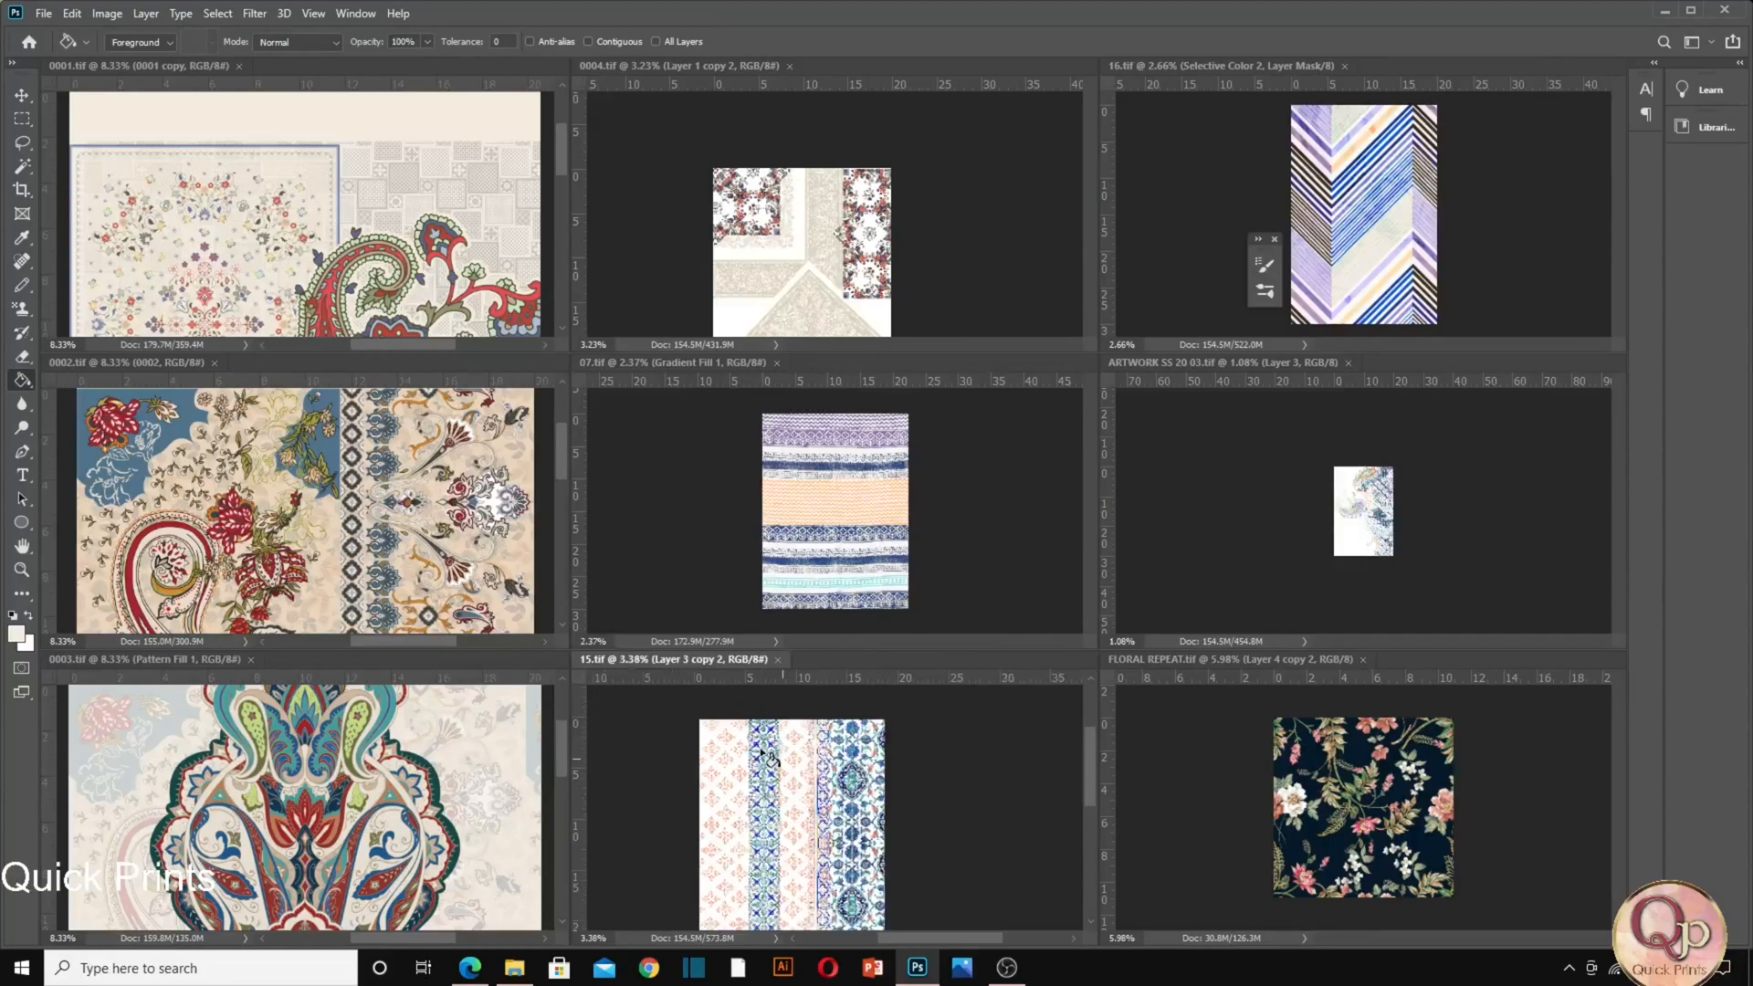
click(384, 822)
scroll(385, 821, down, 5)
click(399, 538)
scroll(399, 538, down, 5)
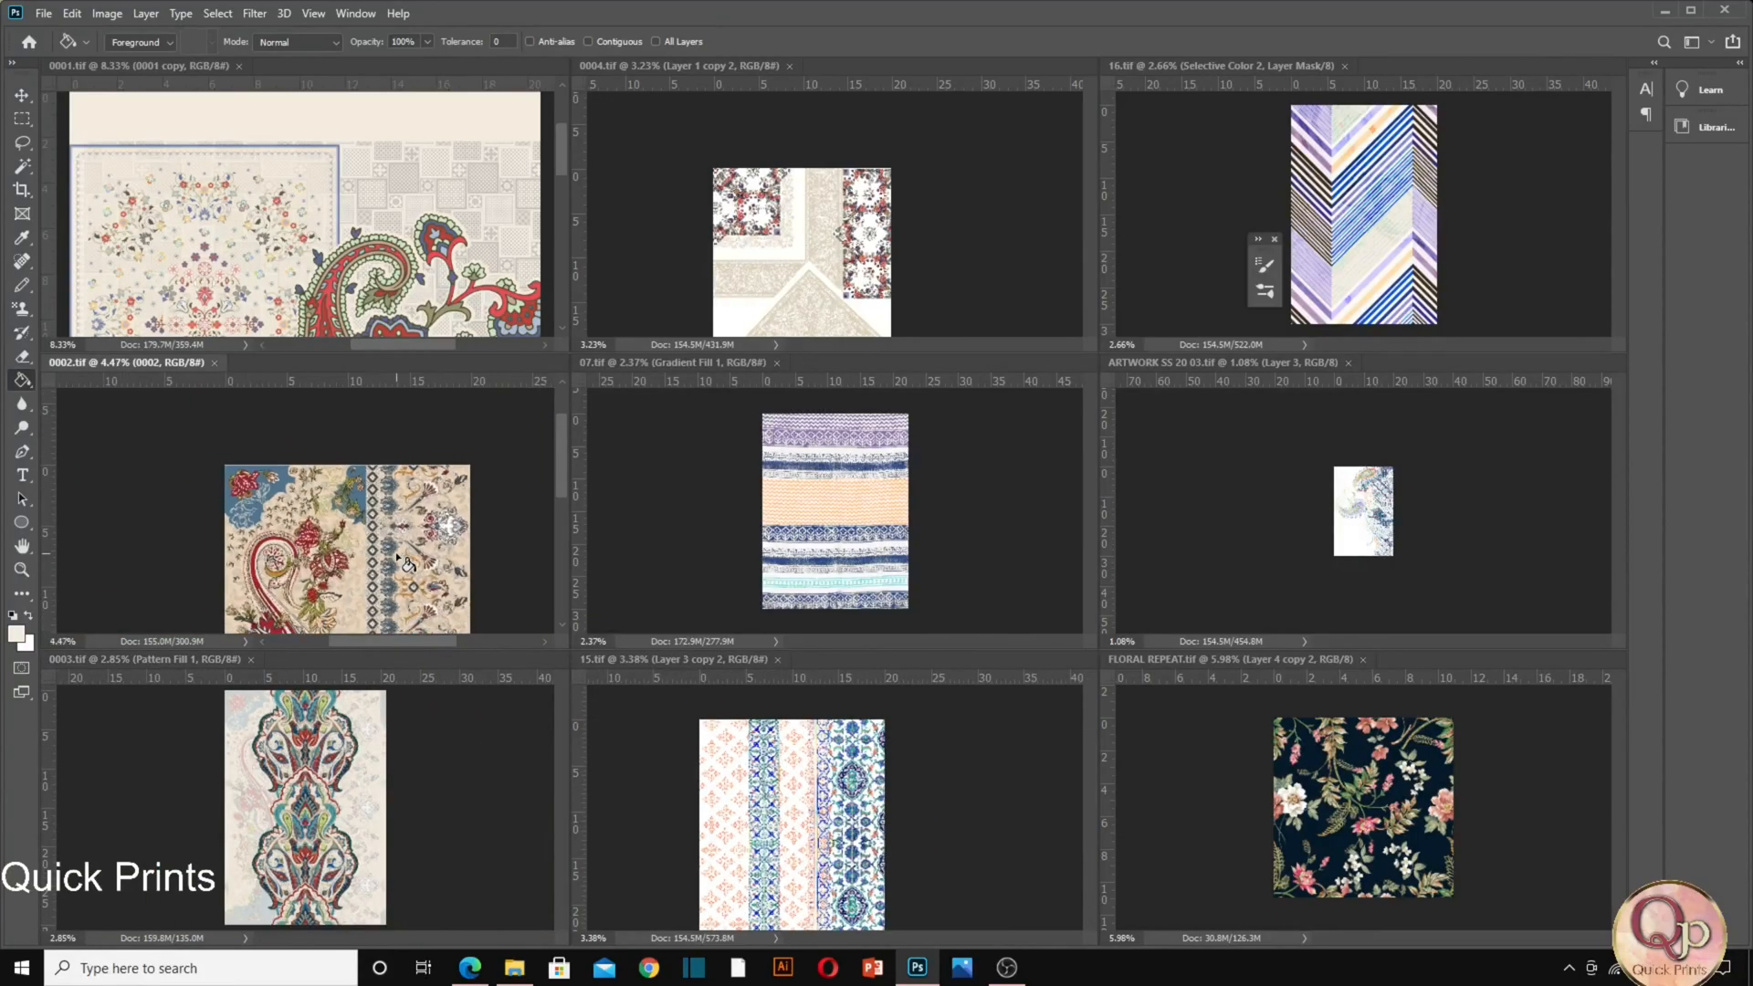
click(356, 253)
scroll(356, 253, down, 6)
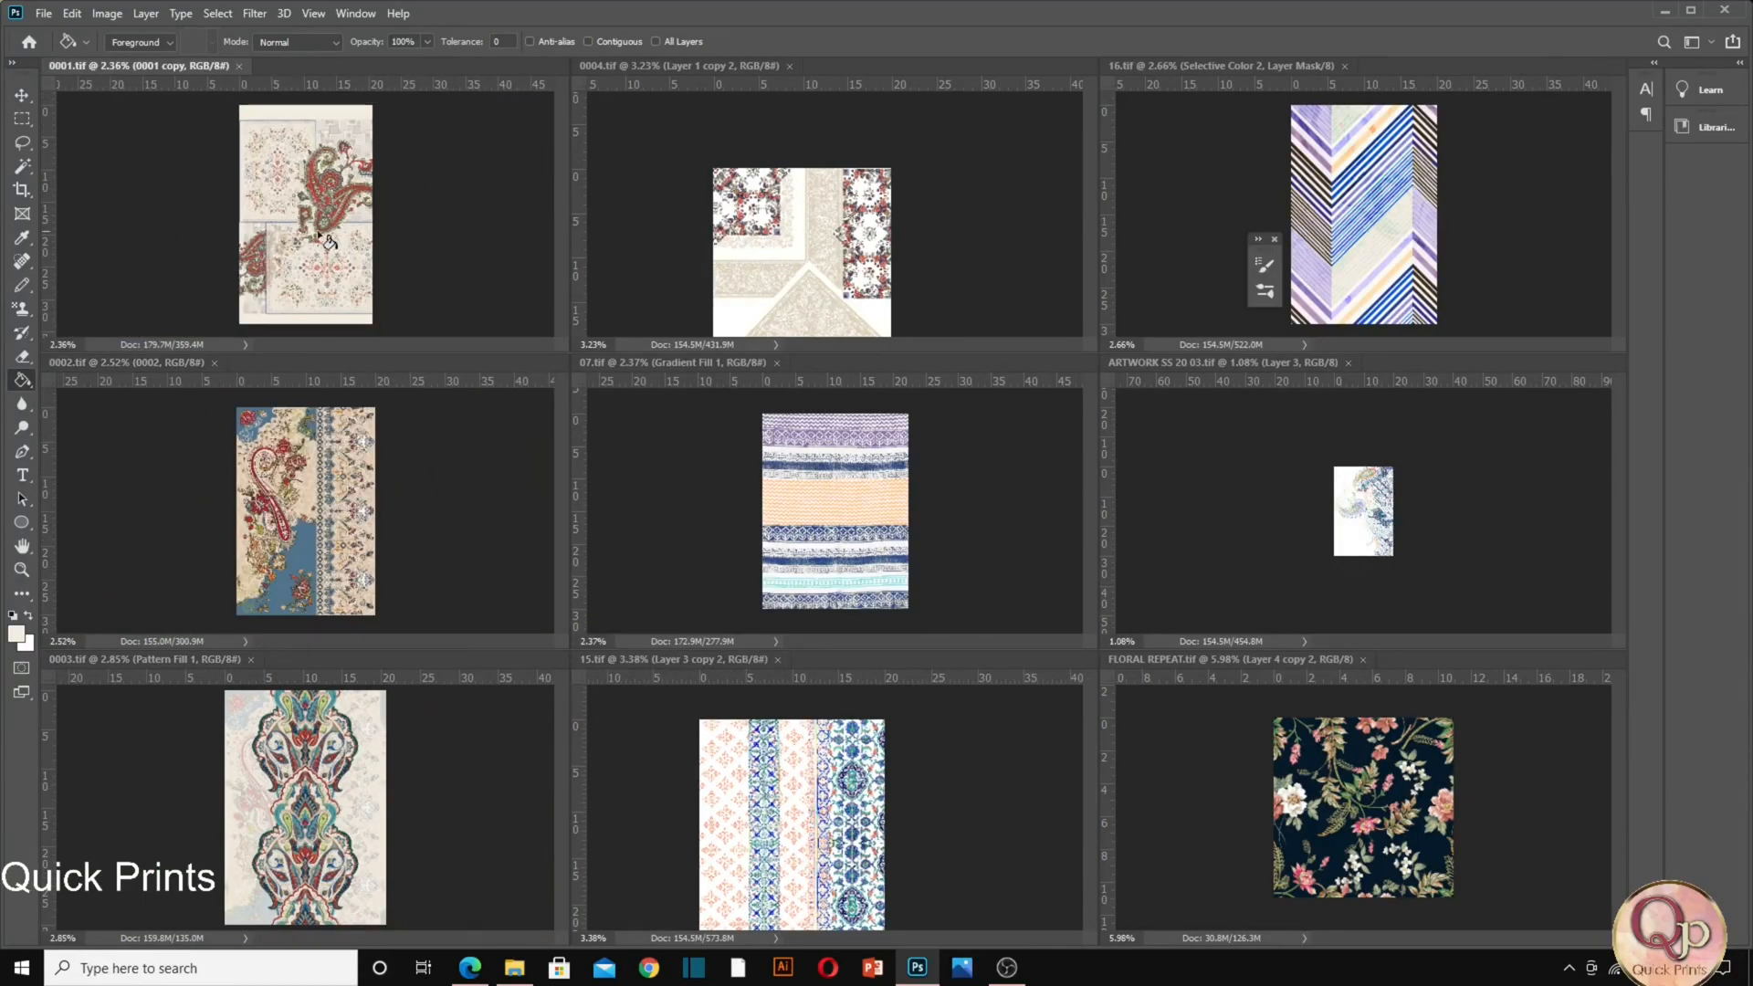
Batch-run the LOW RES action from Default Actions on the opened files, with destination None and Stop for Errors.
click(43, 14)
mouse_move(155, 447)
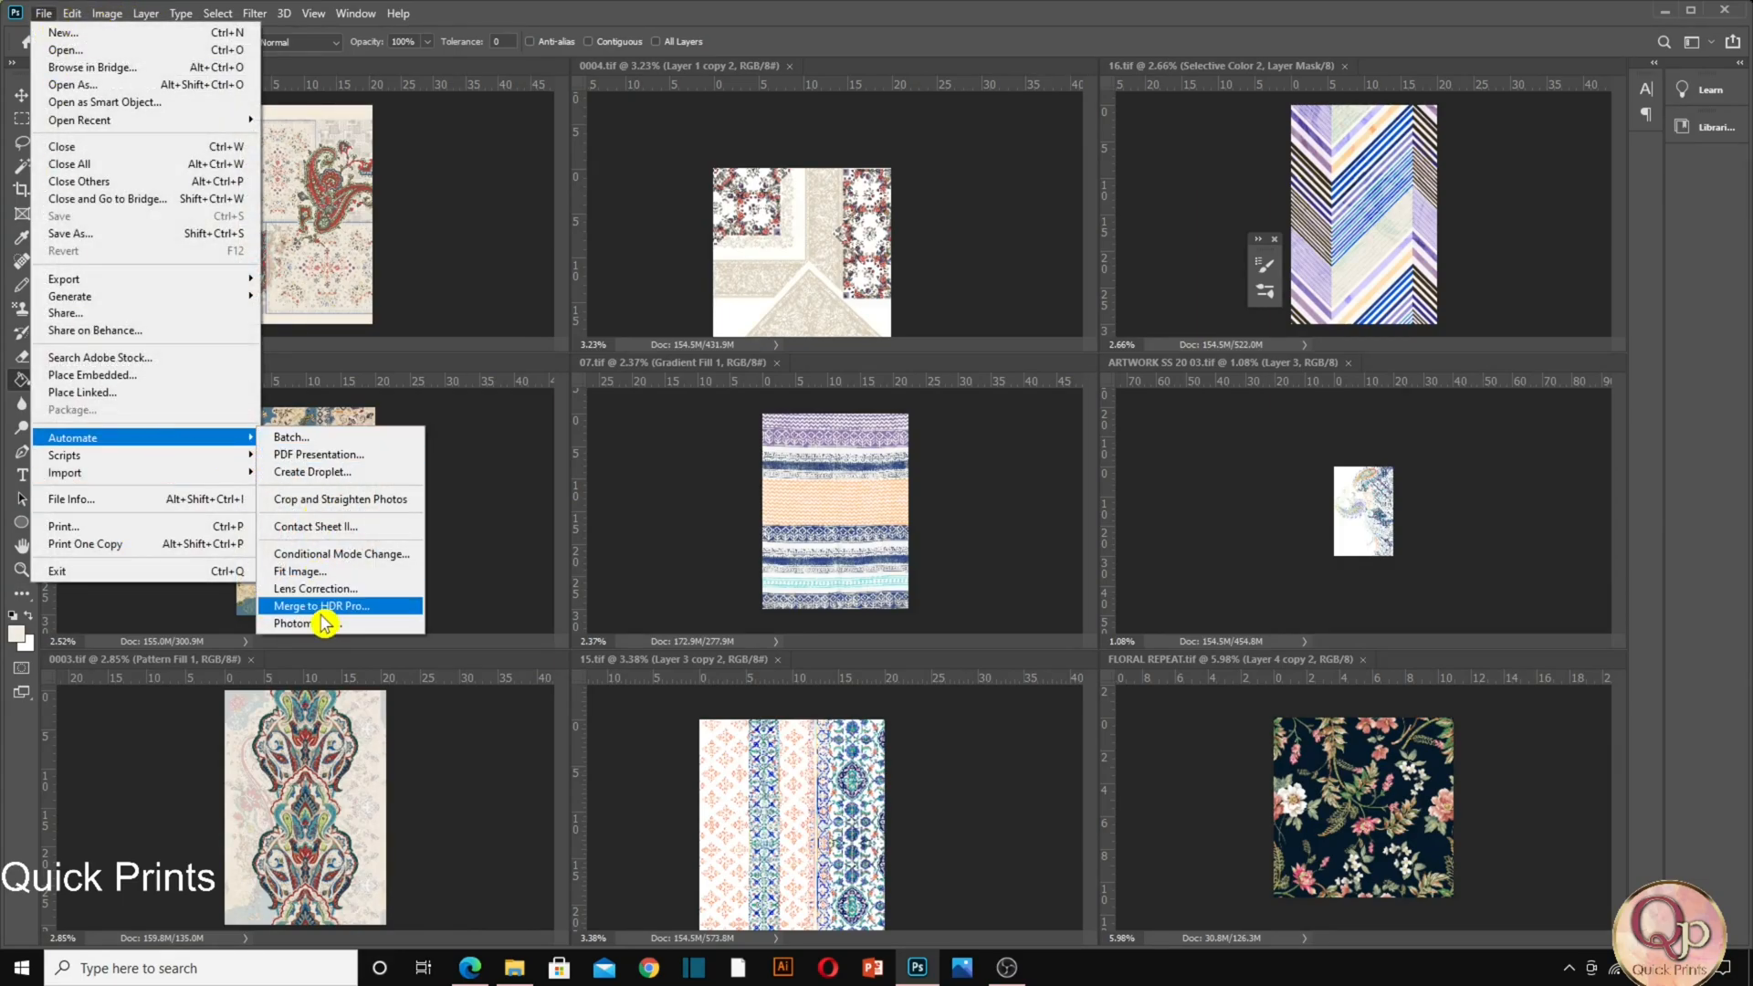
click(309, 445)
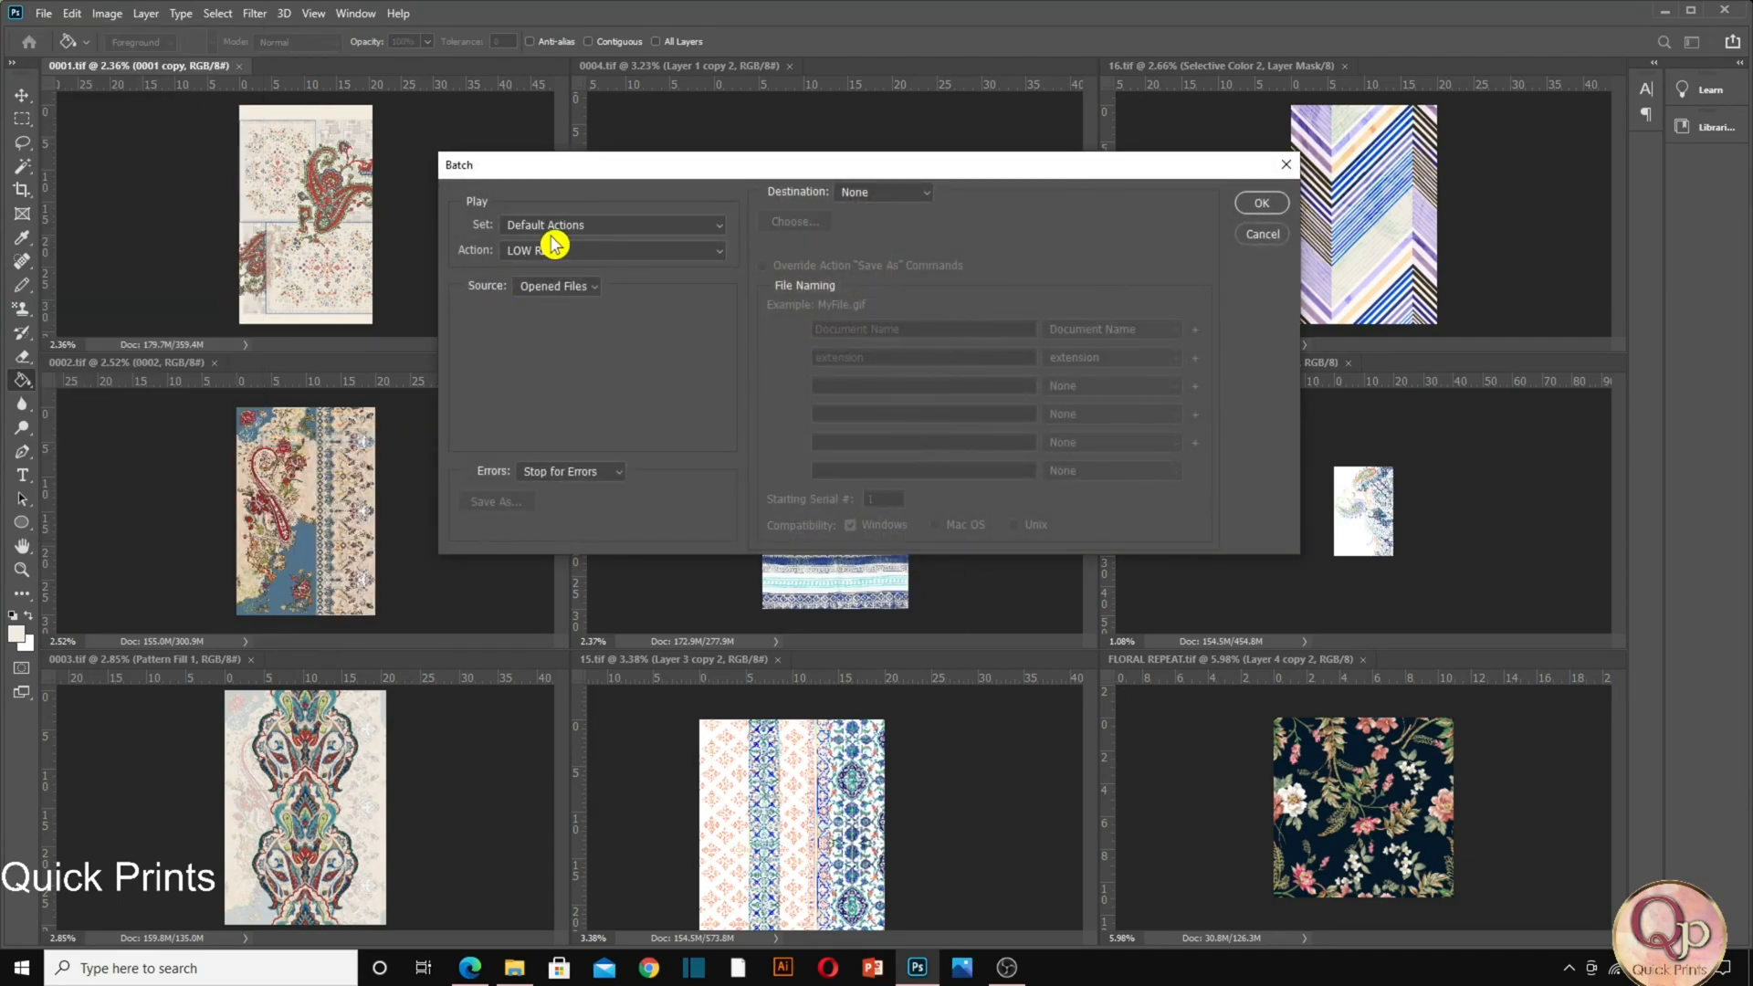
click(549, 290)
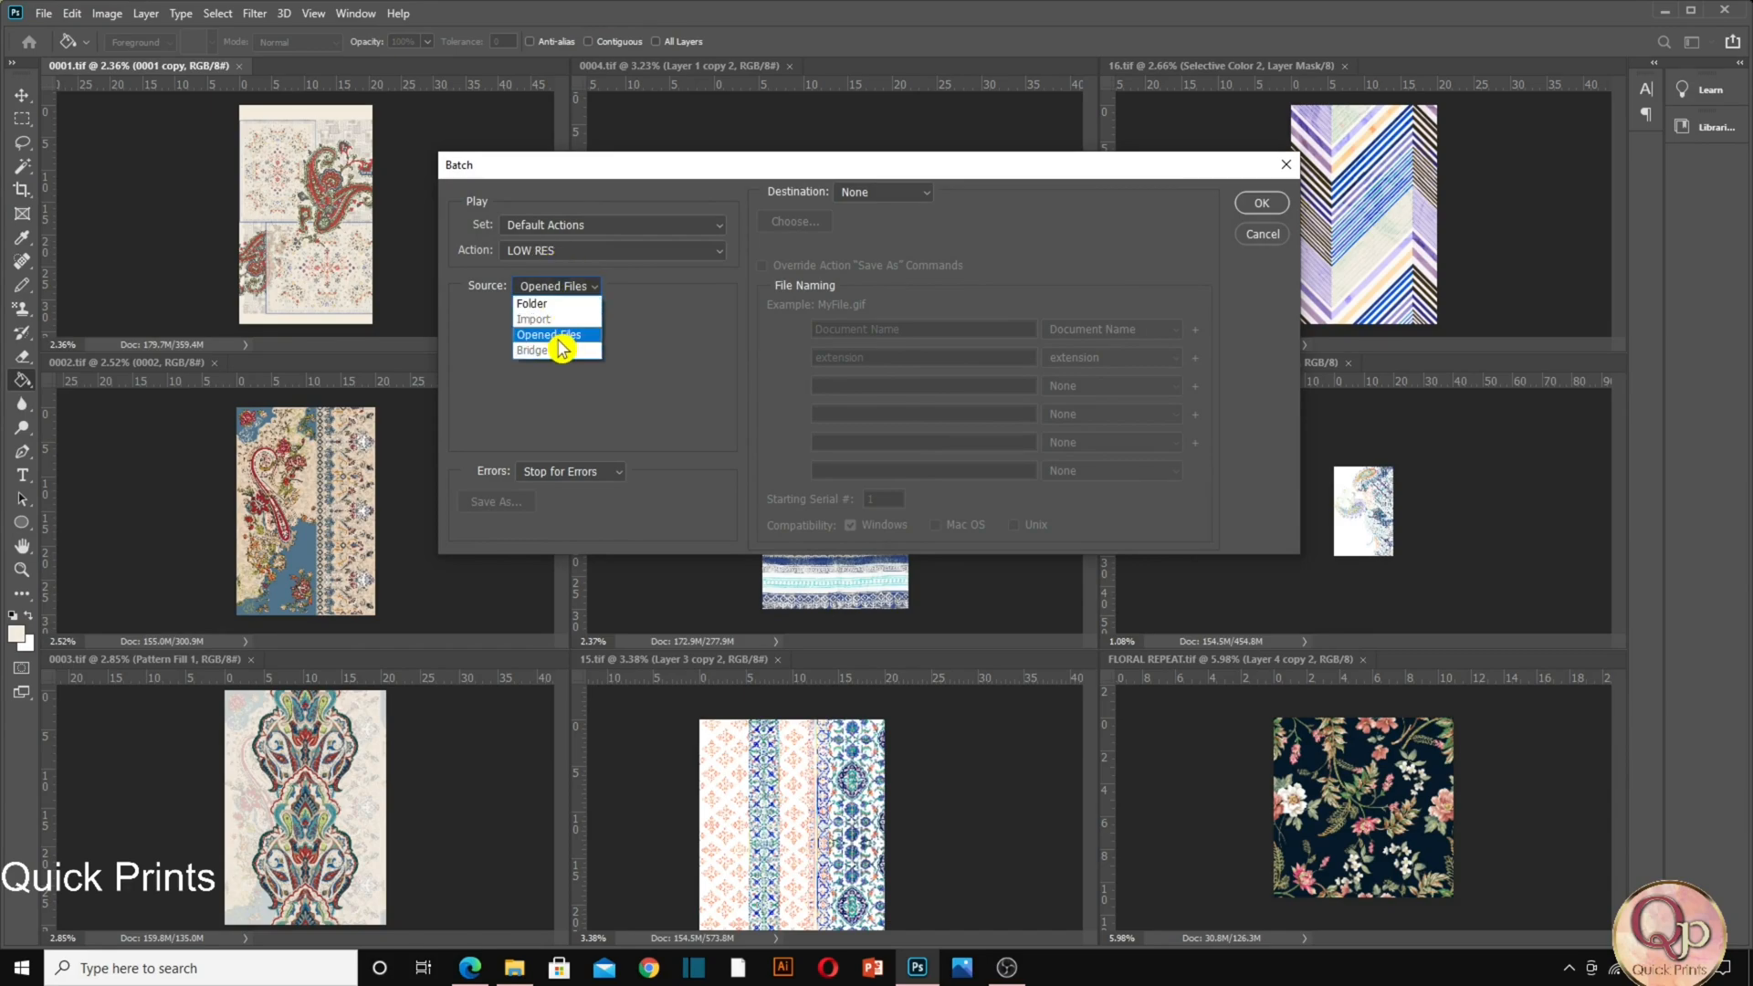
click(559, 337)
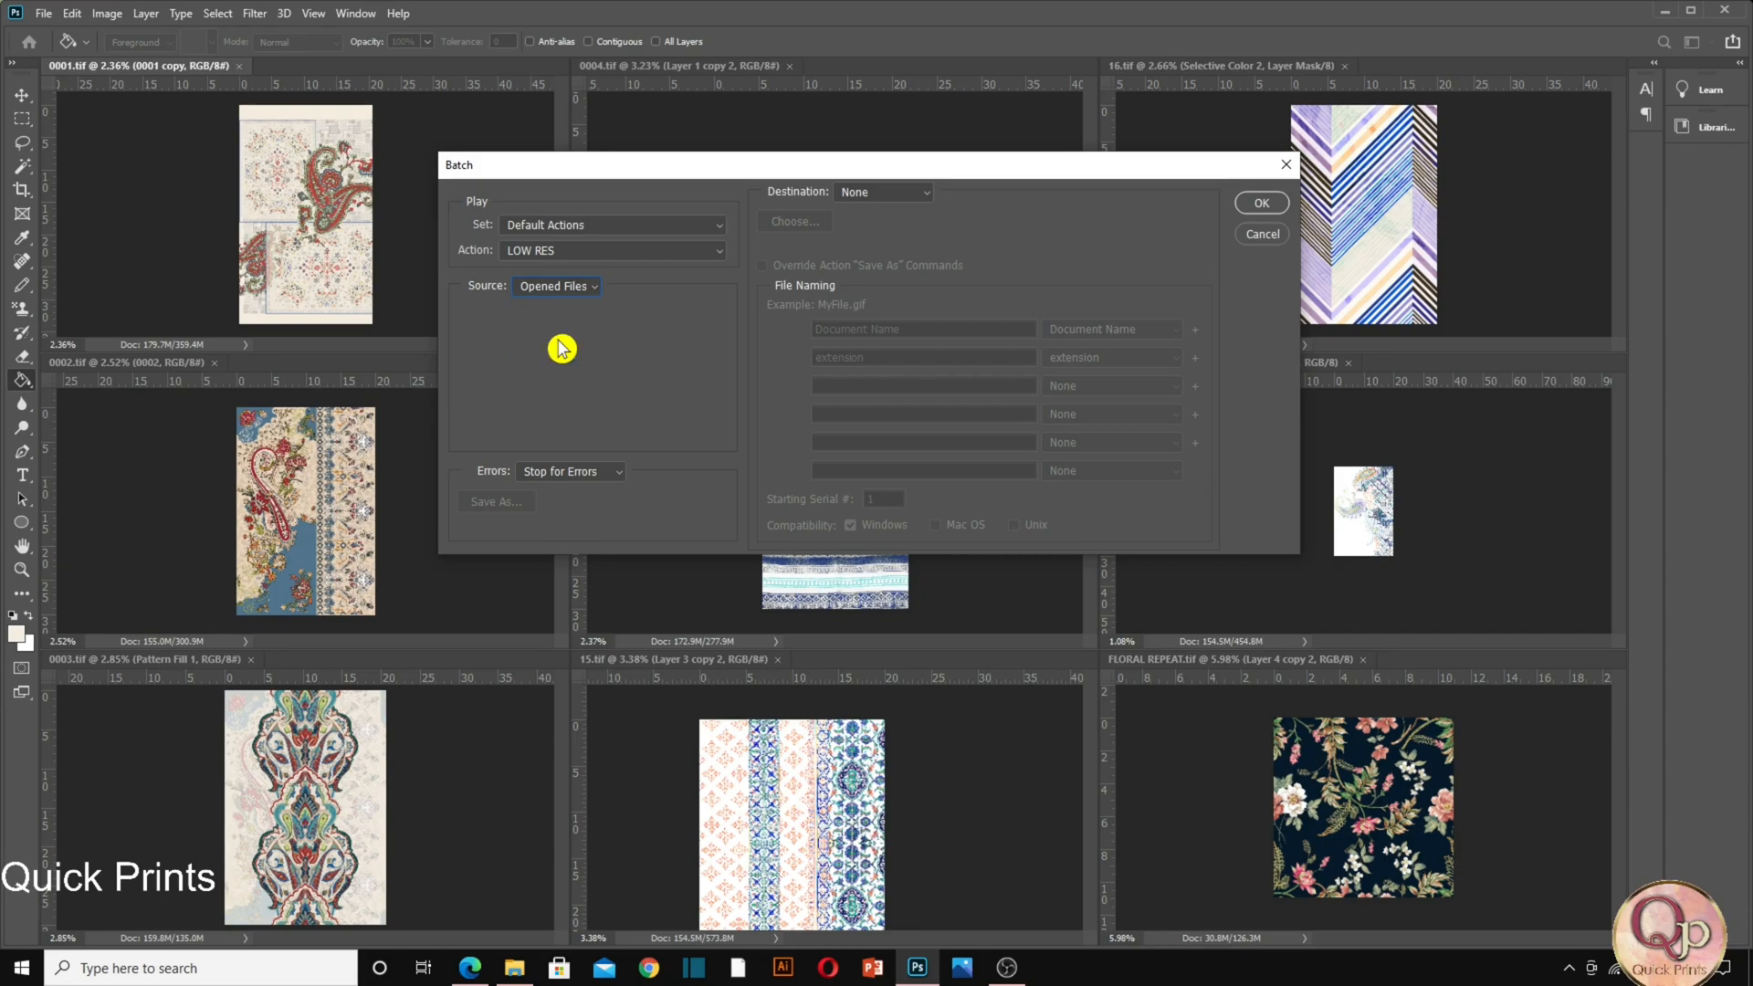
click(577, 476)
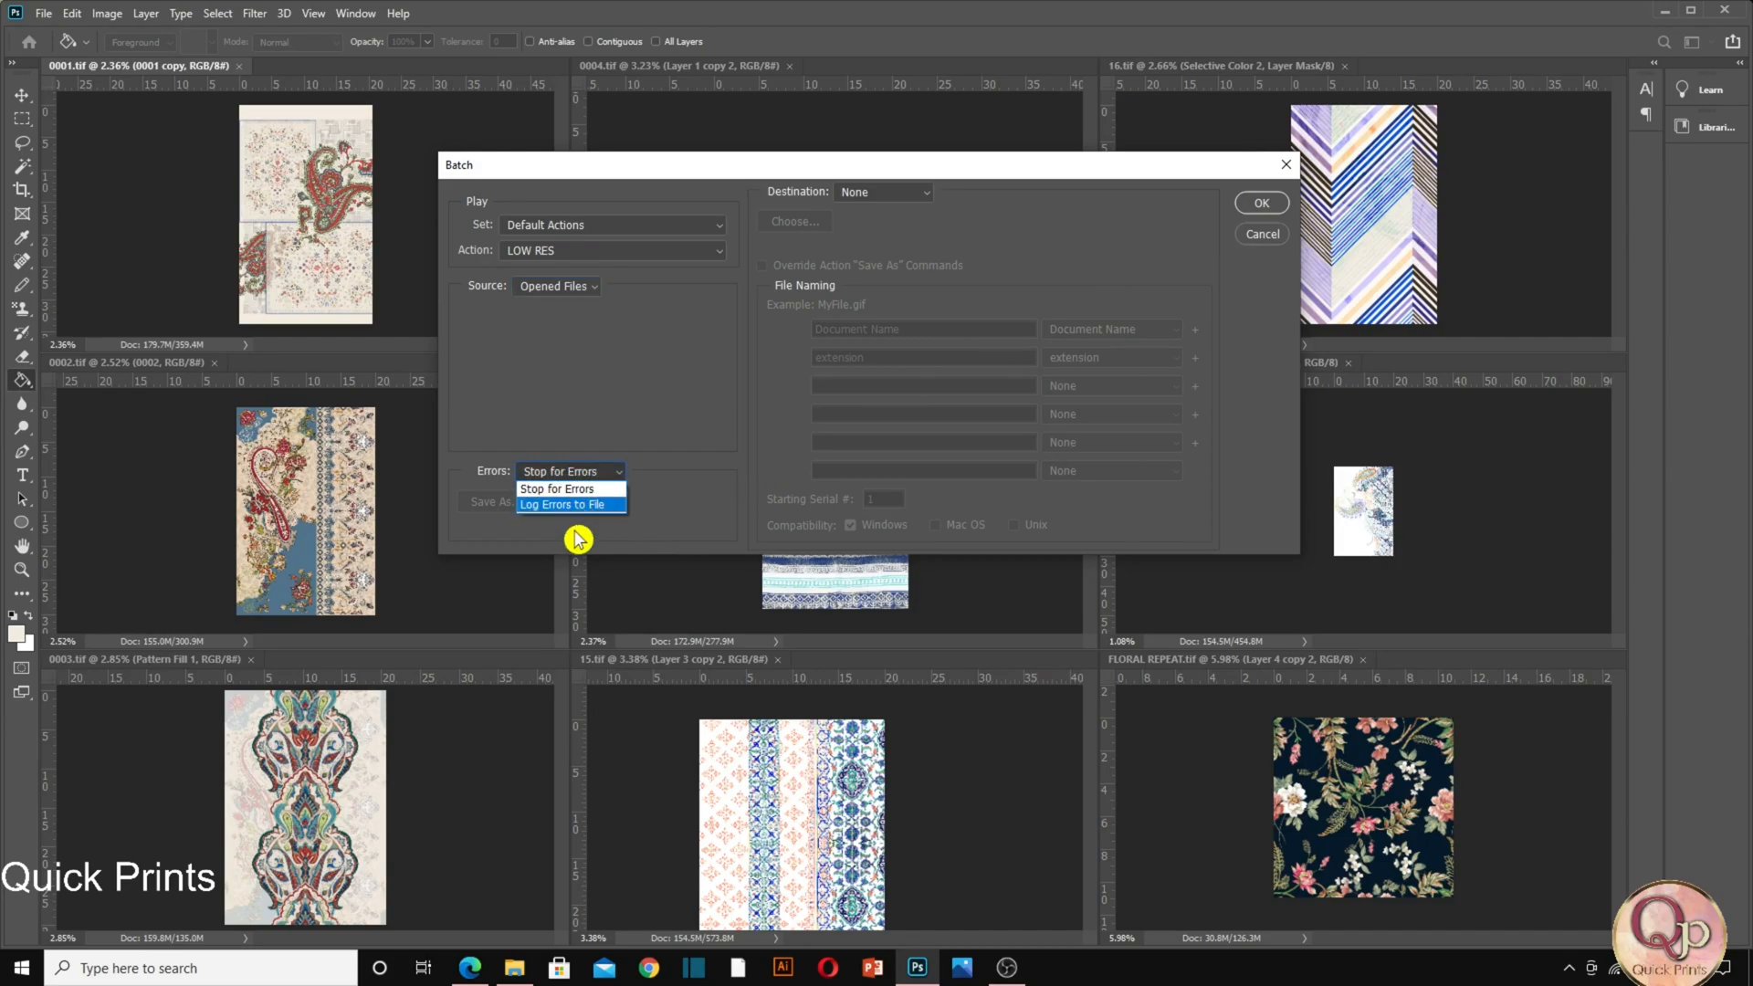
click(571, 490)
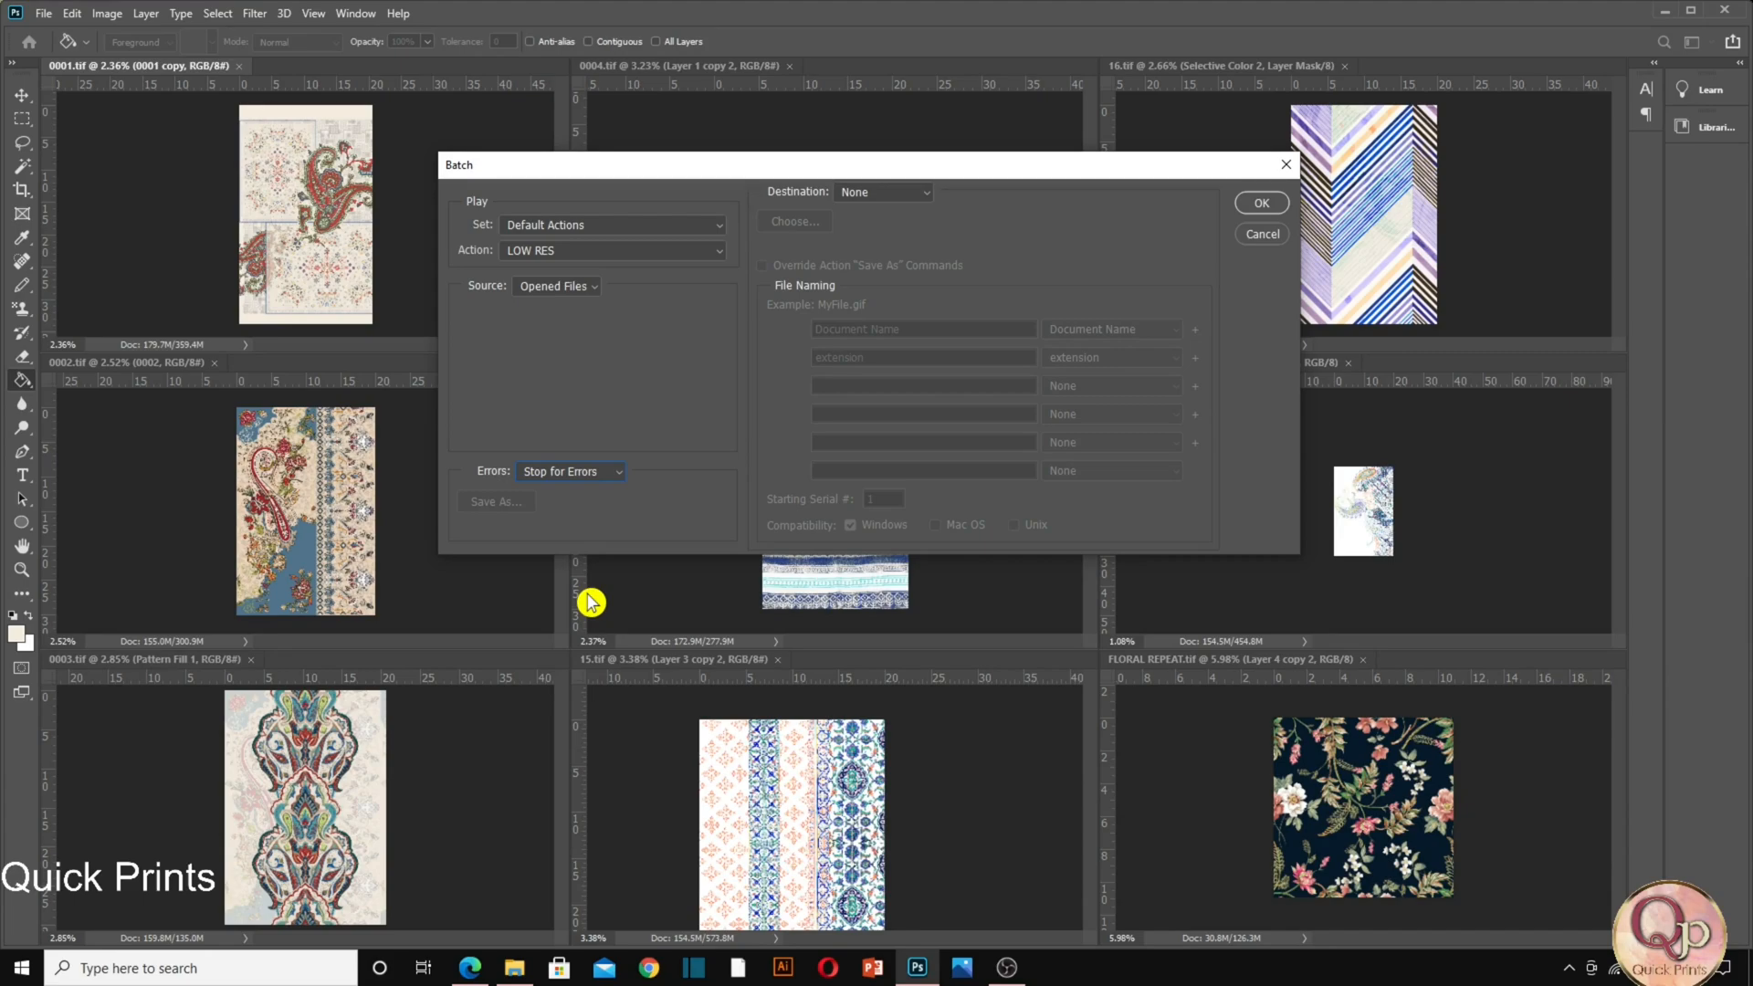
click(1261, 207)
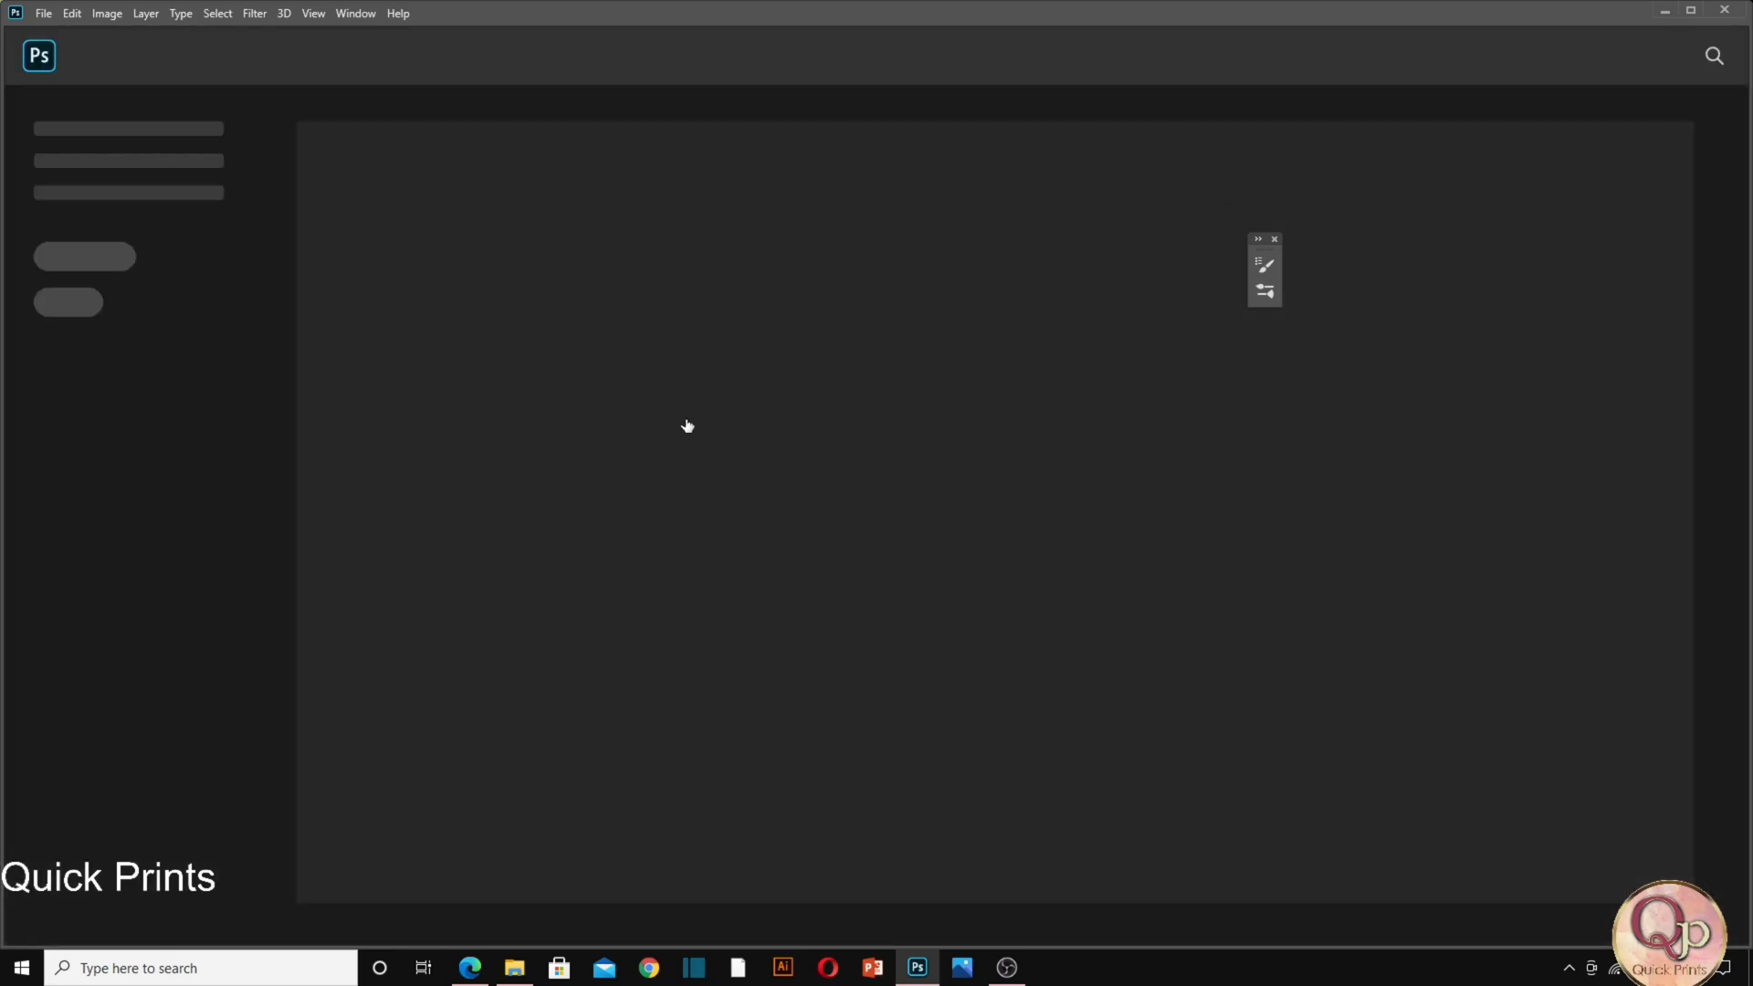
Leave the home screen, switch to File Explorer and check the file sizes of original artworks in New folder.
click(33, 56)
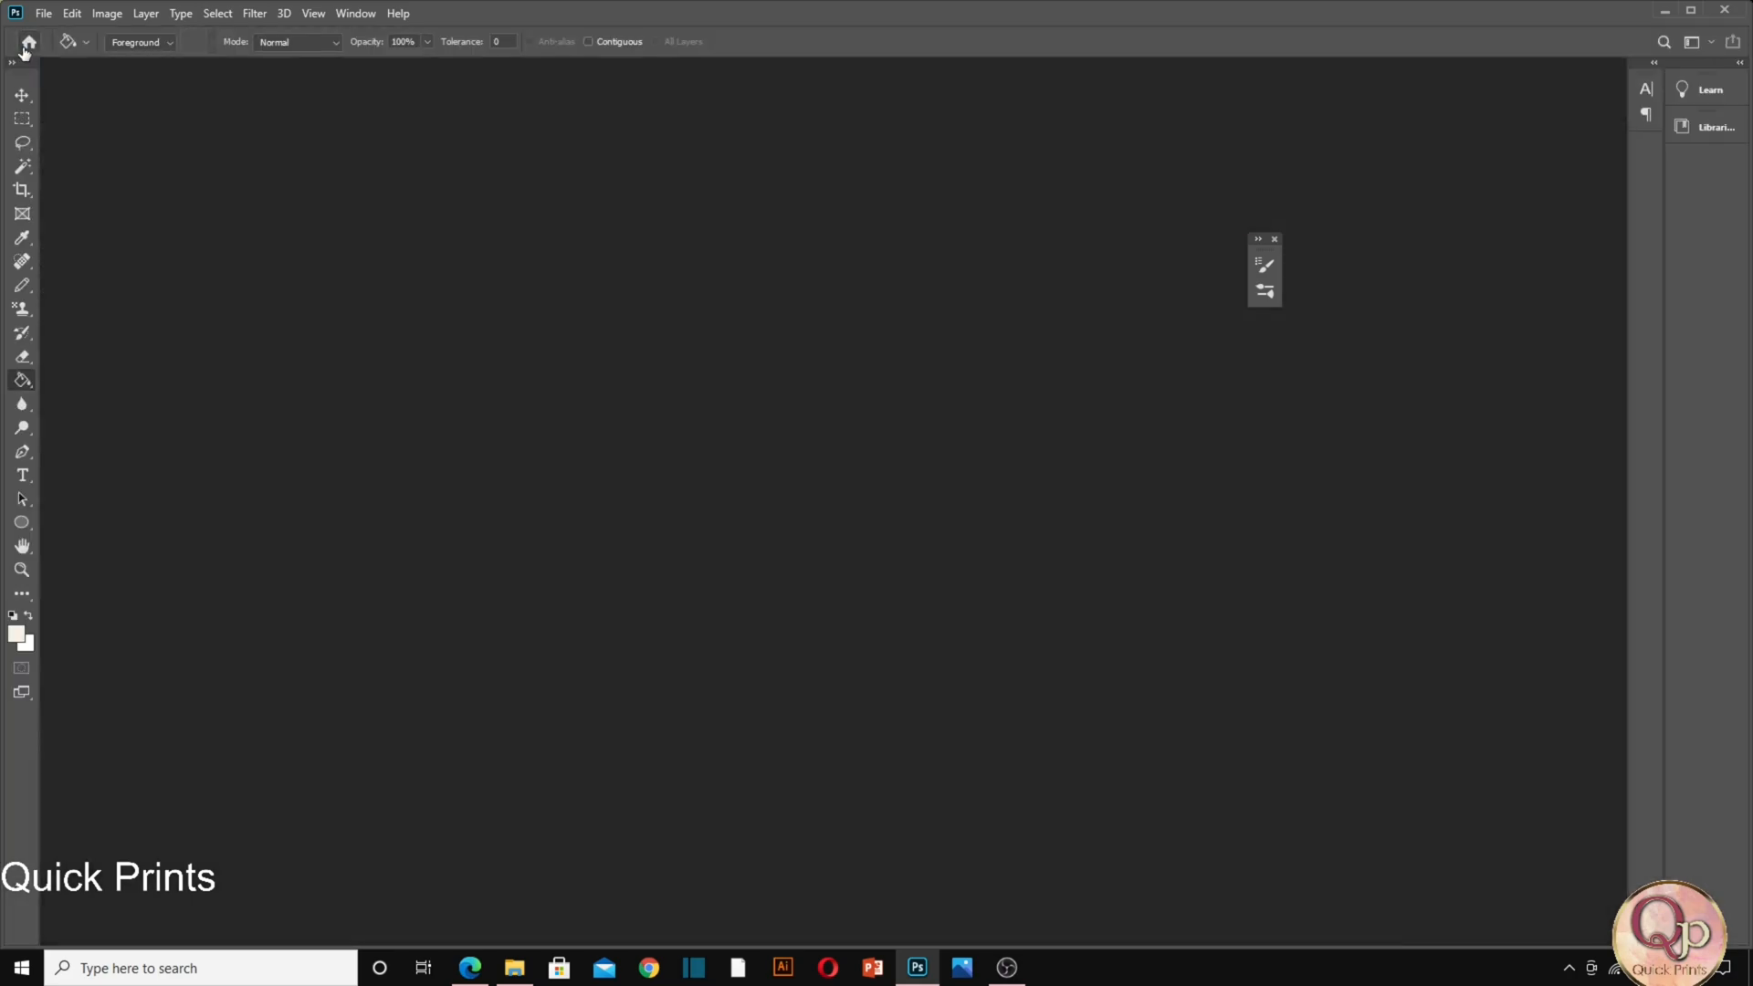
click(517, 968)
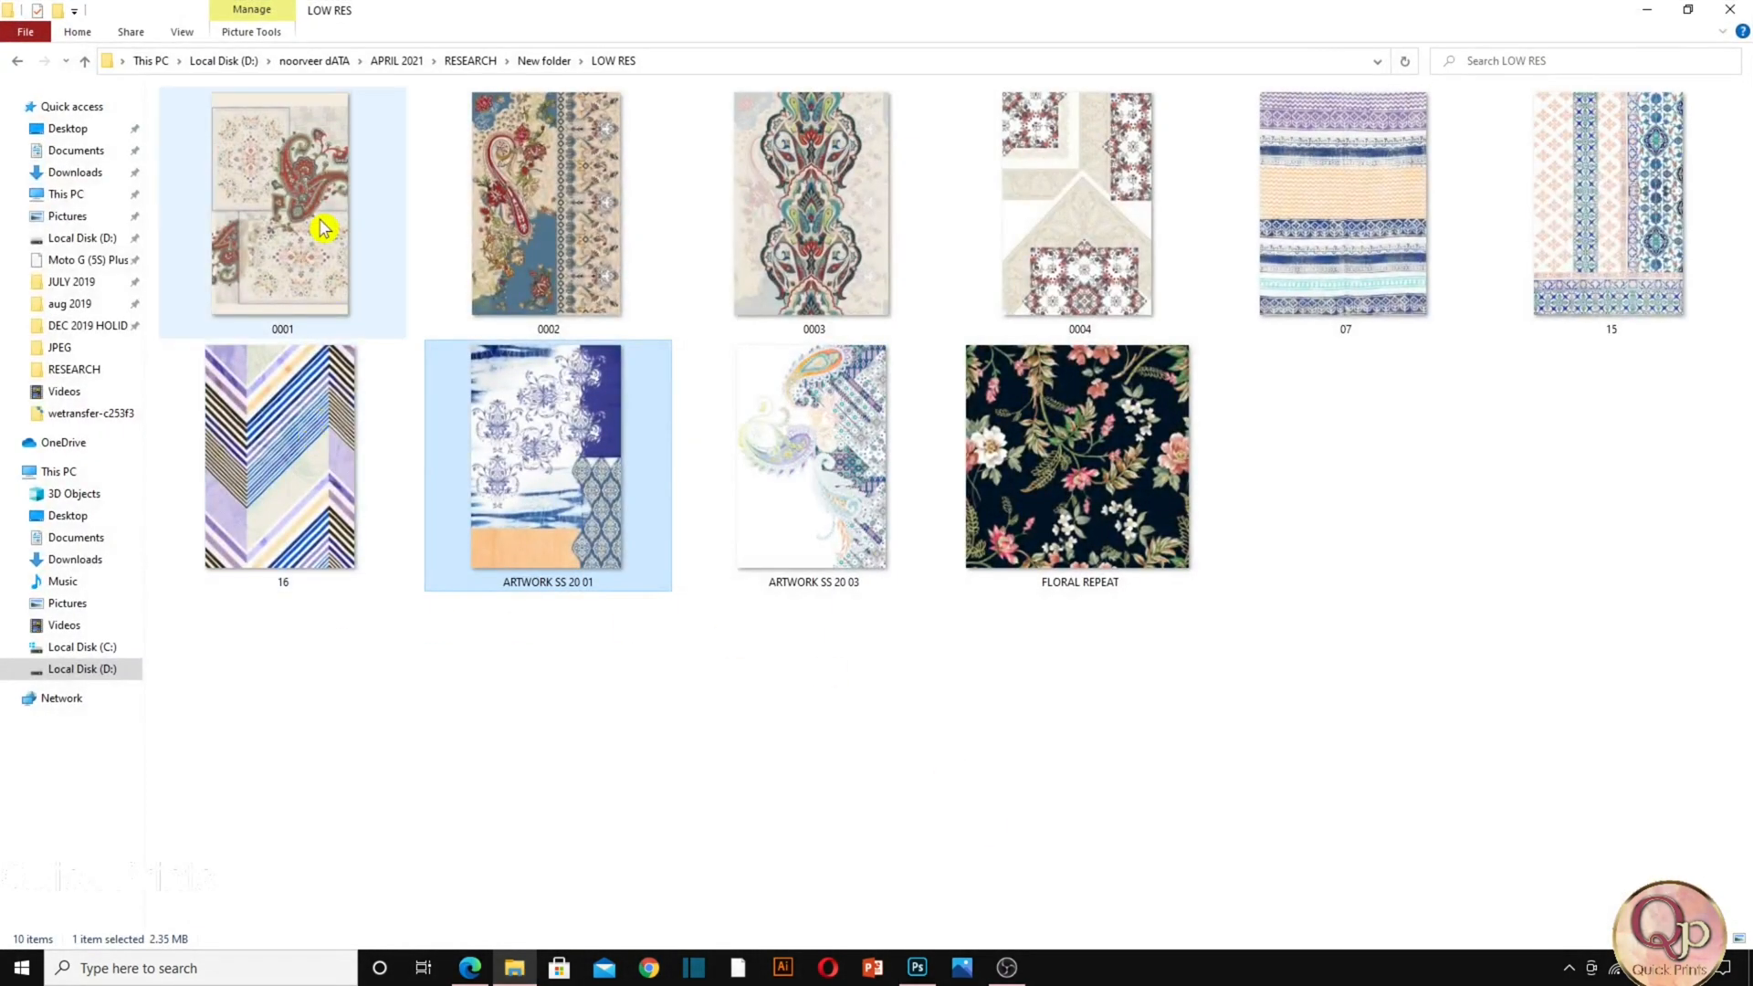
click(541, 62)
click(284, 561)
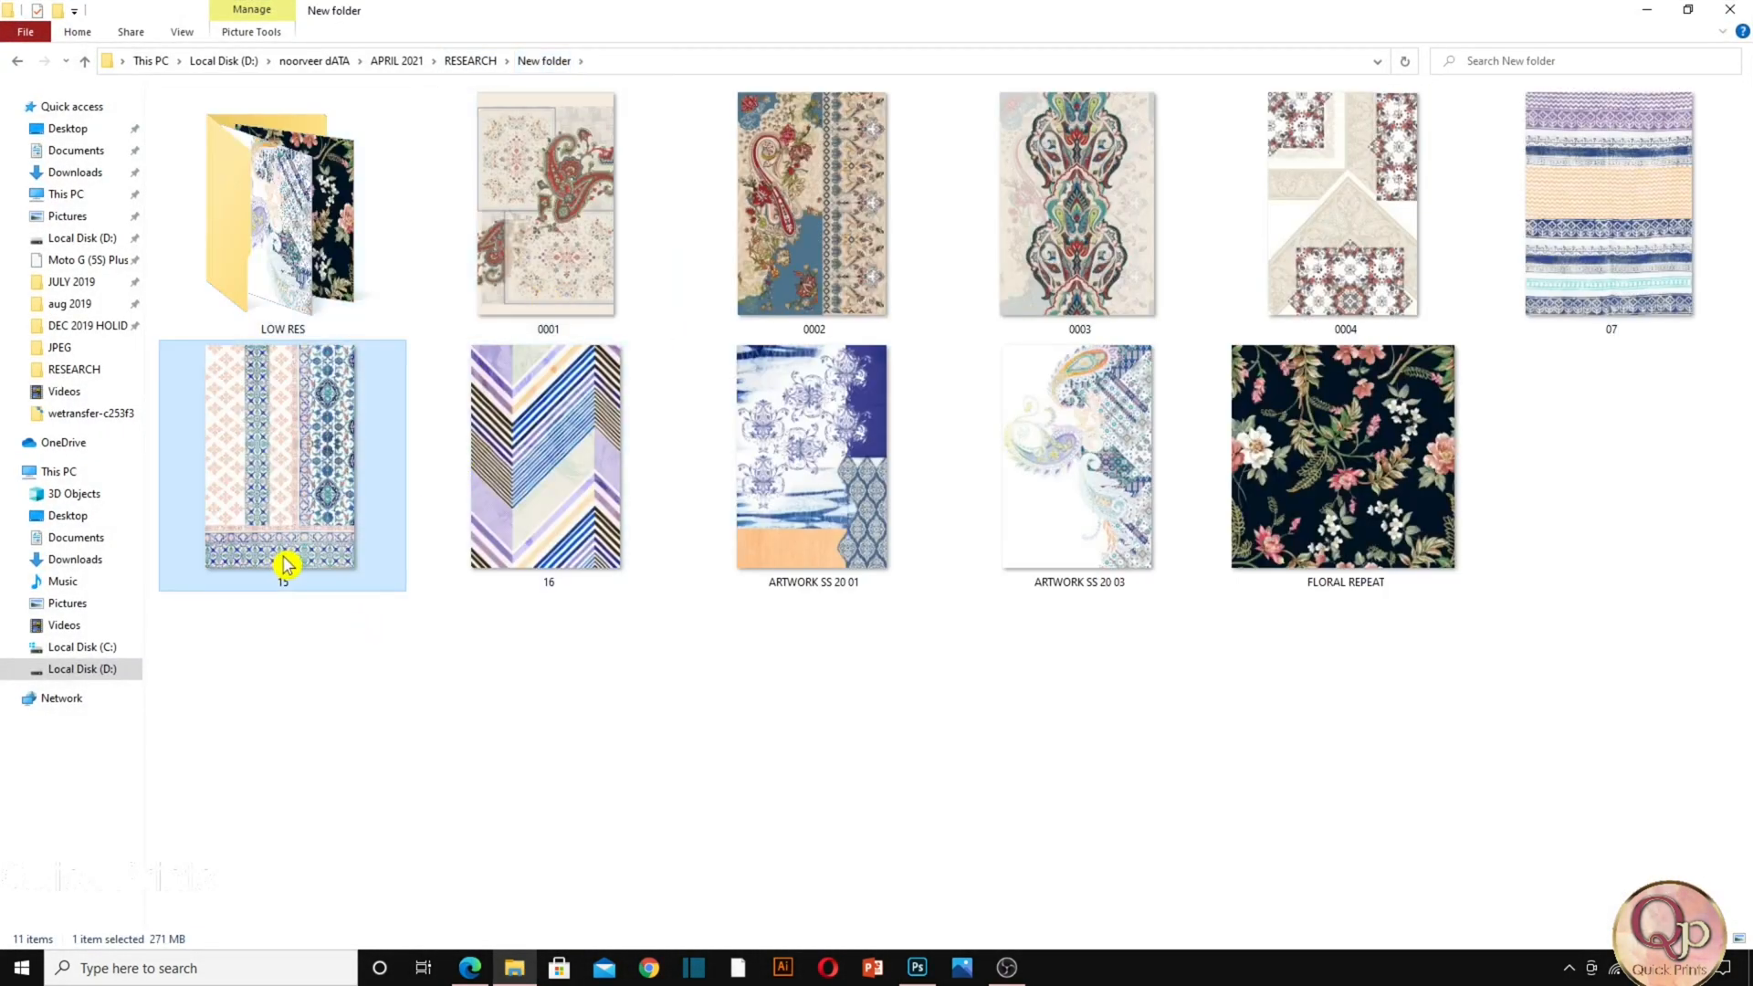
click(482, 538)
click(749, 535)
click(605, 340)
Open the LOW RES folder and check the file sizes of the batch-saved JPEGs.
double_click(341, 278)
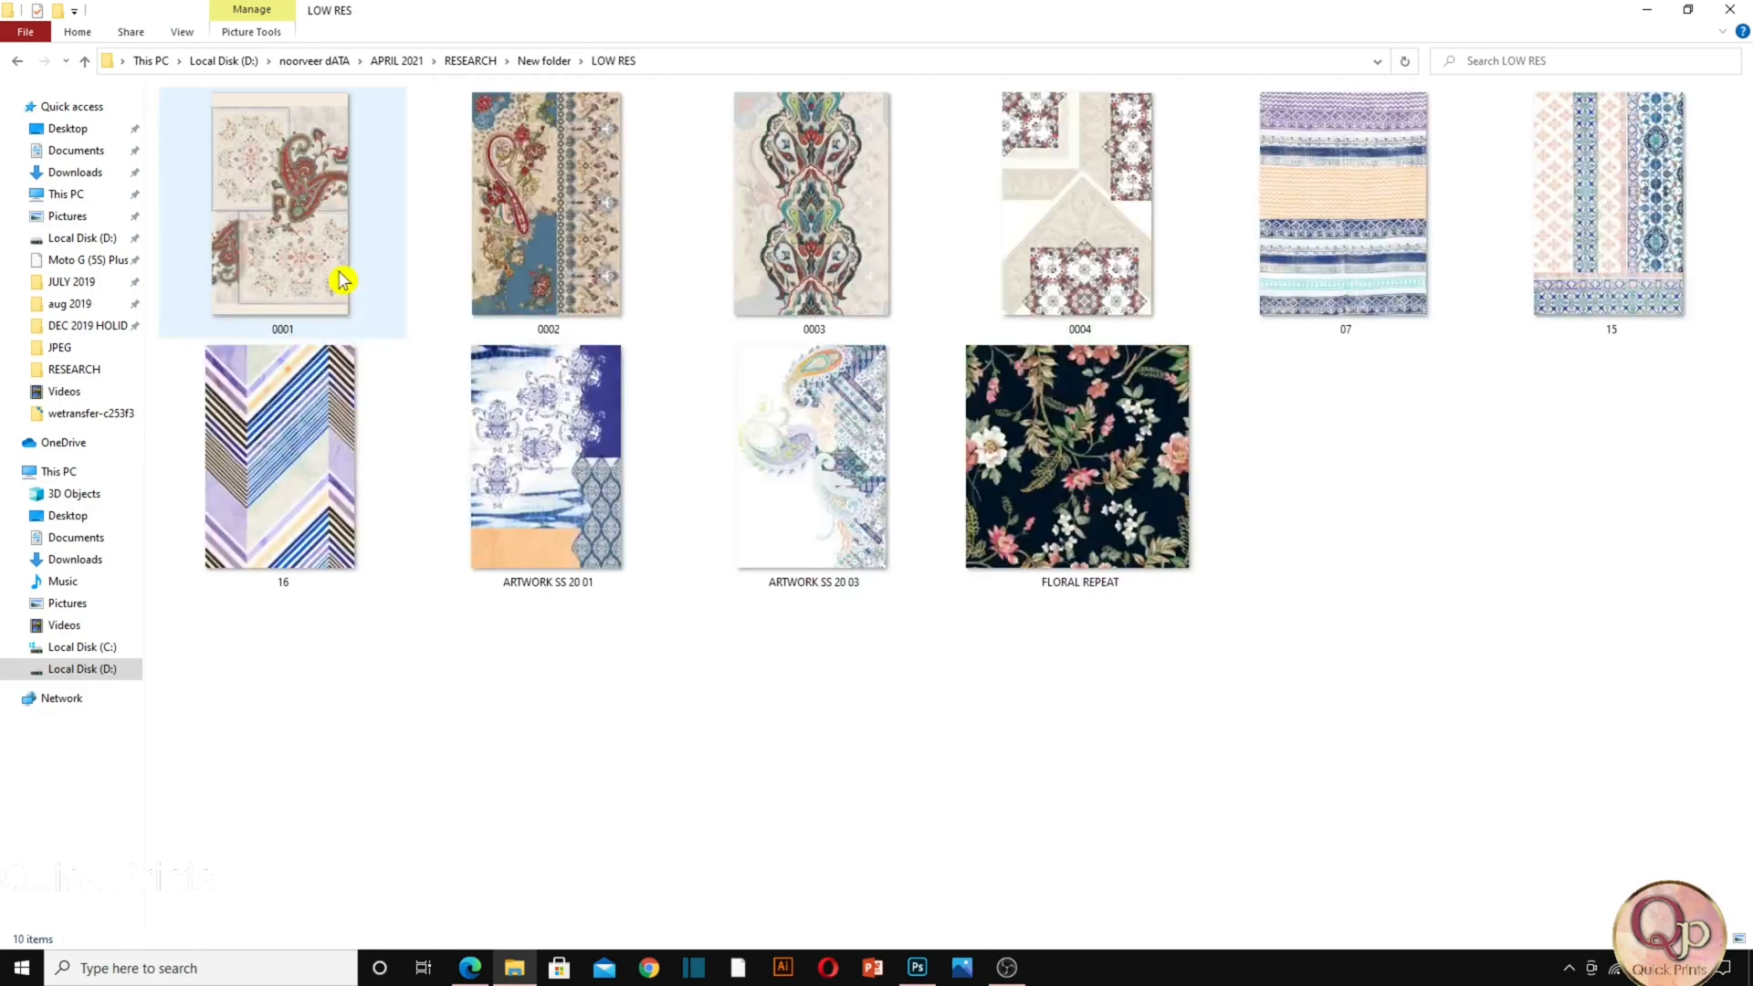
click(341, 454)
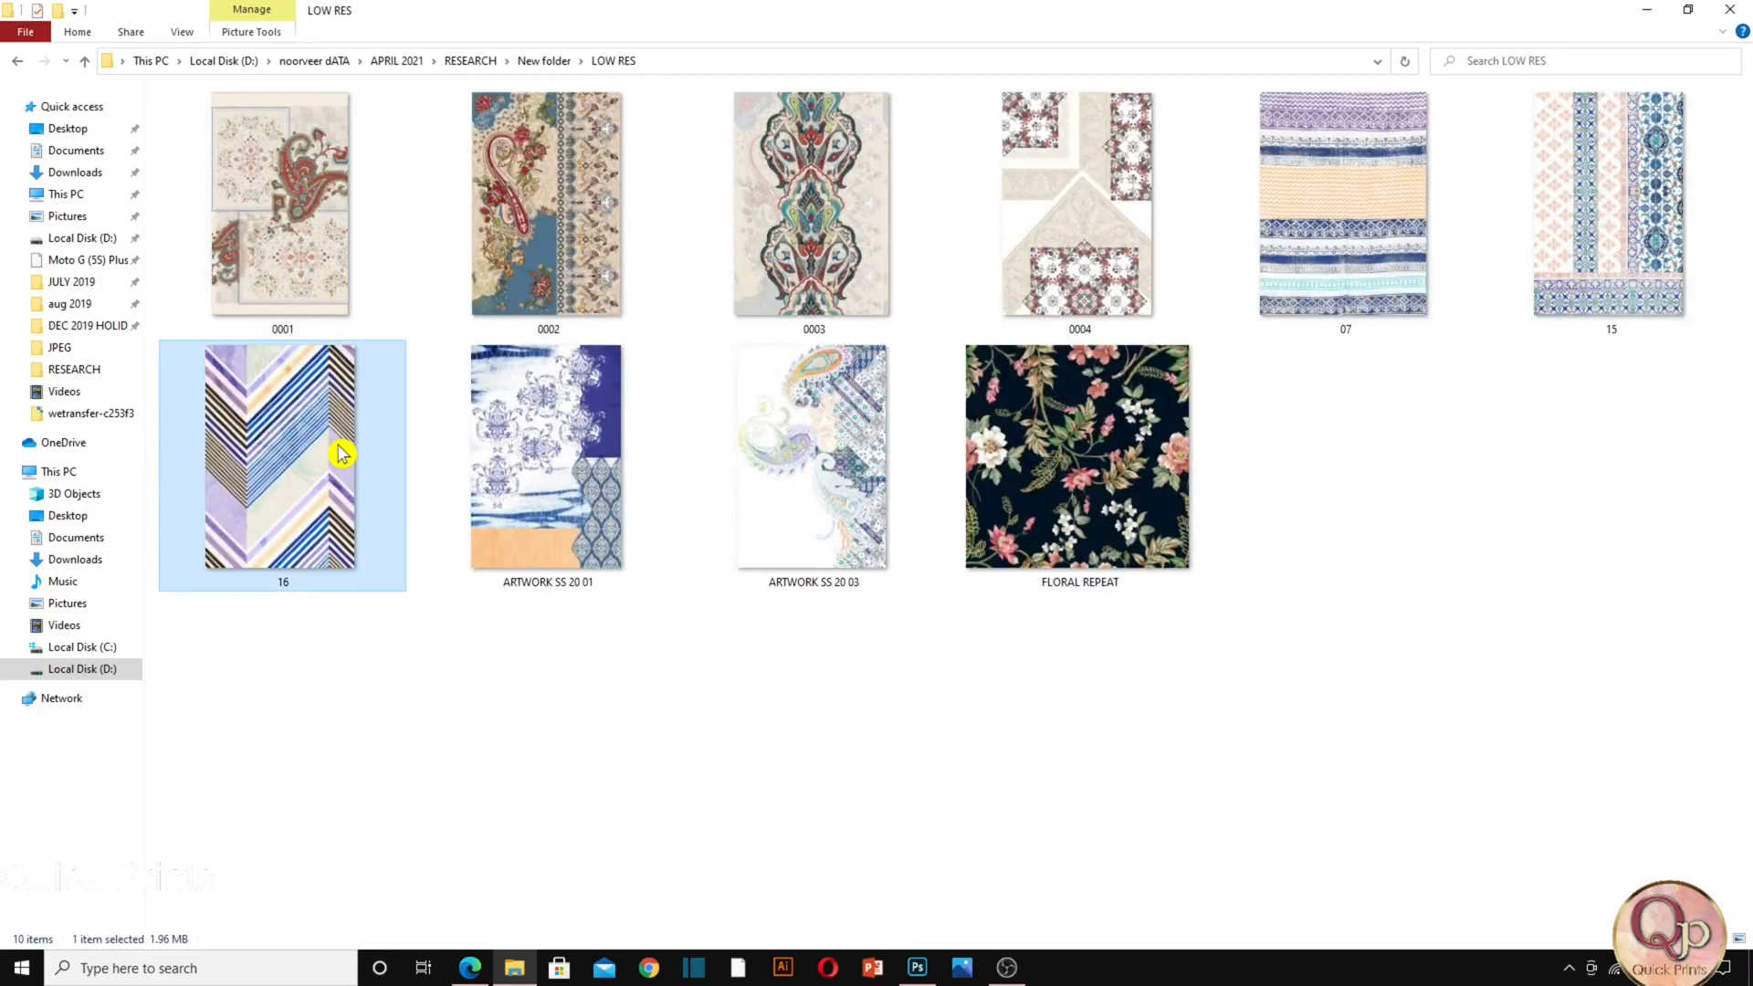
click(557, 490)
click(806, 484)
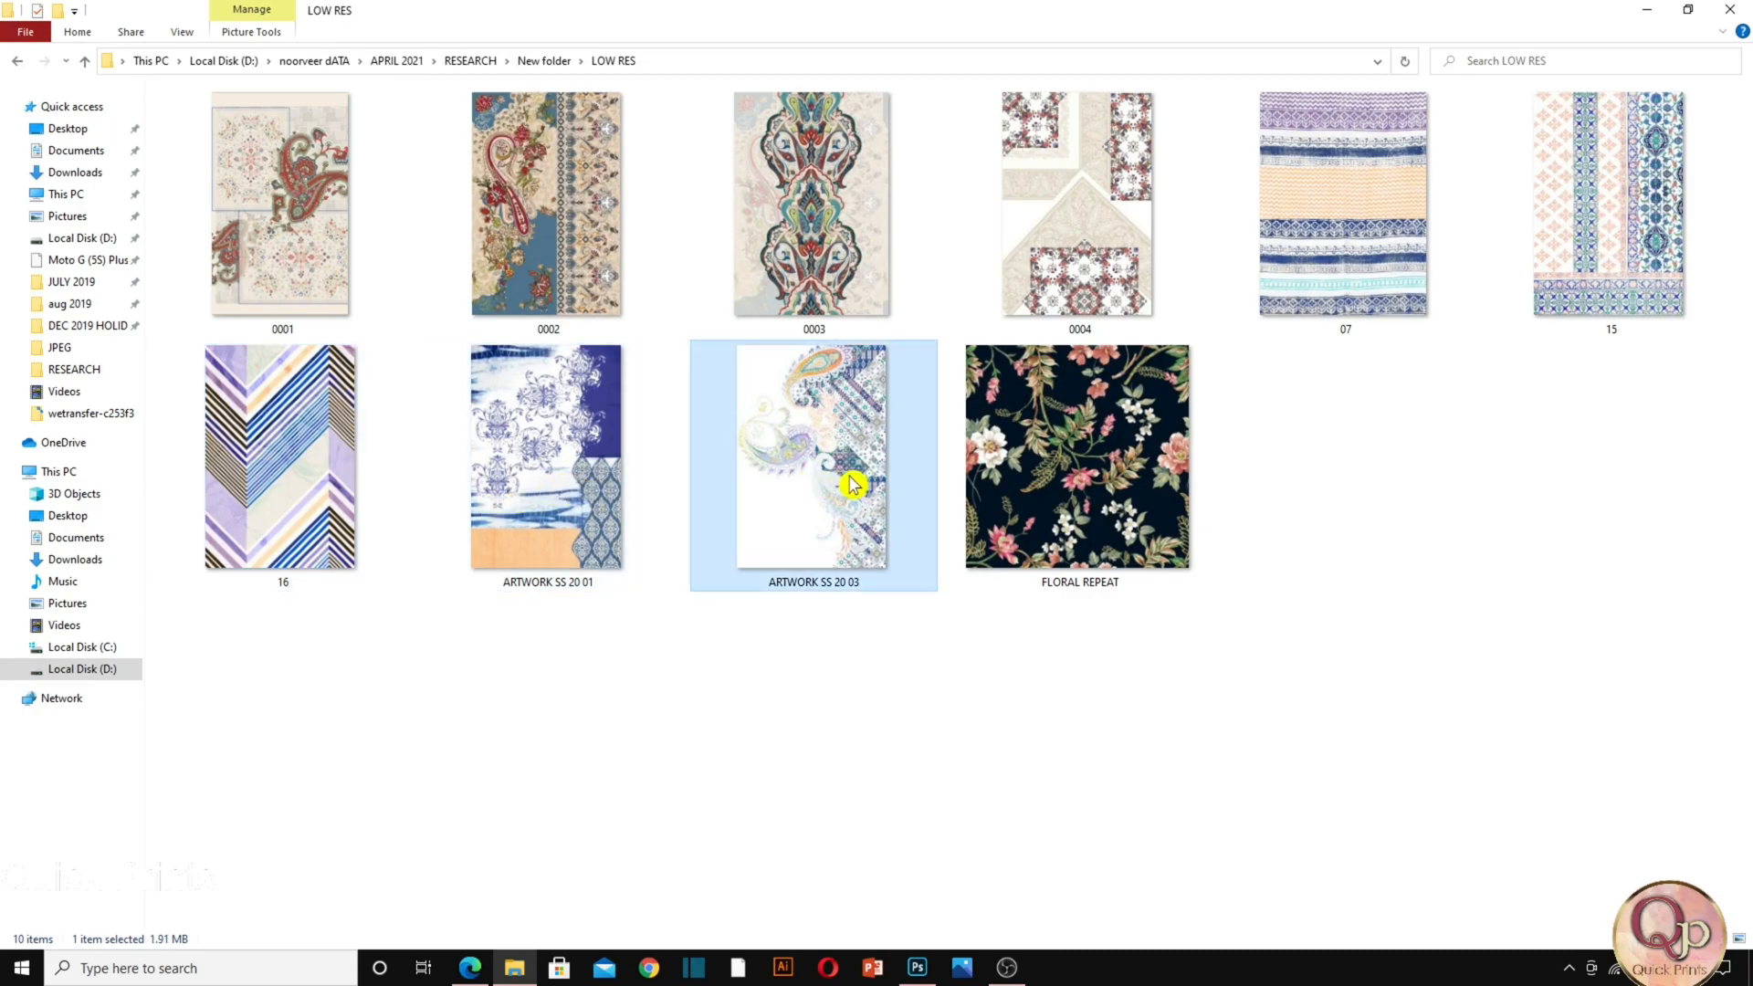
click(1028, 522)
click(758, 265)
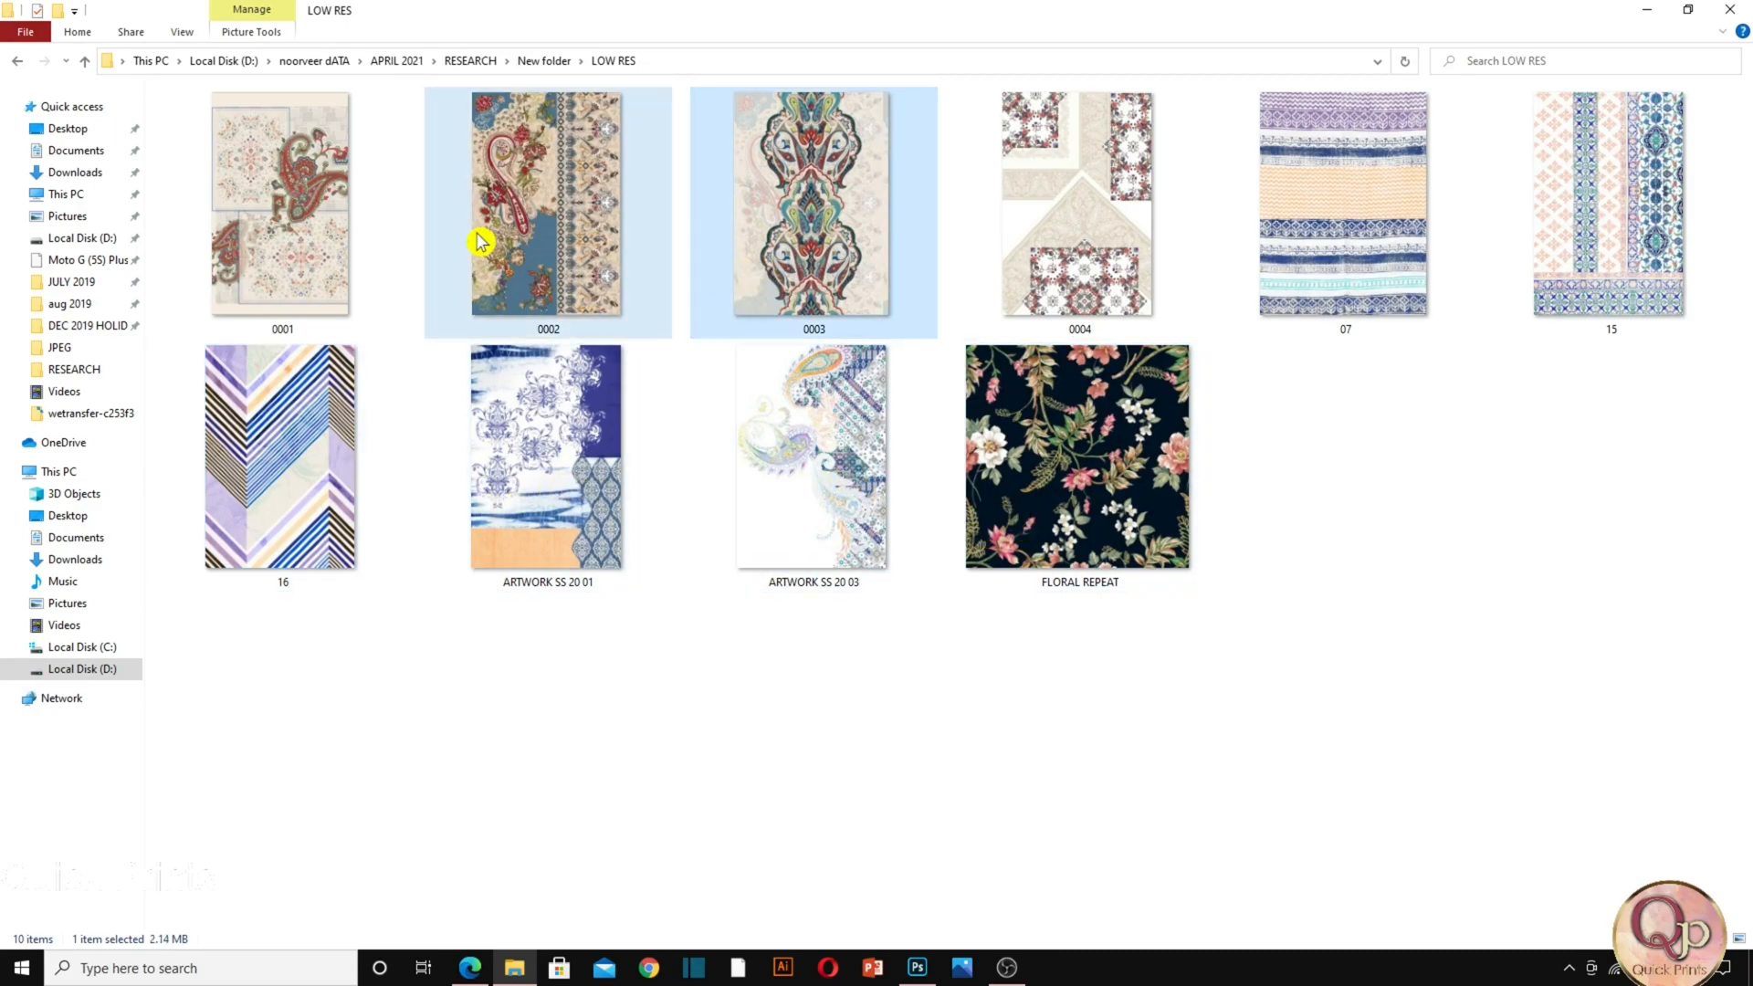
click(239, 248)
click(880, 257)
View the low-resolution JPEGs 0004 and 07 in Photos, zooming in to inspect their quality, and close each one.
click(1059, 265)
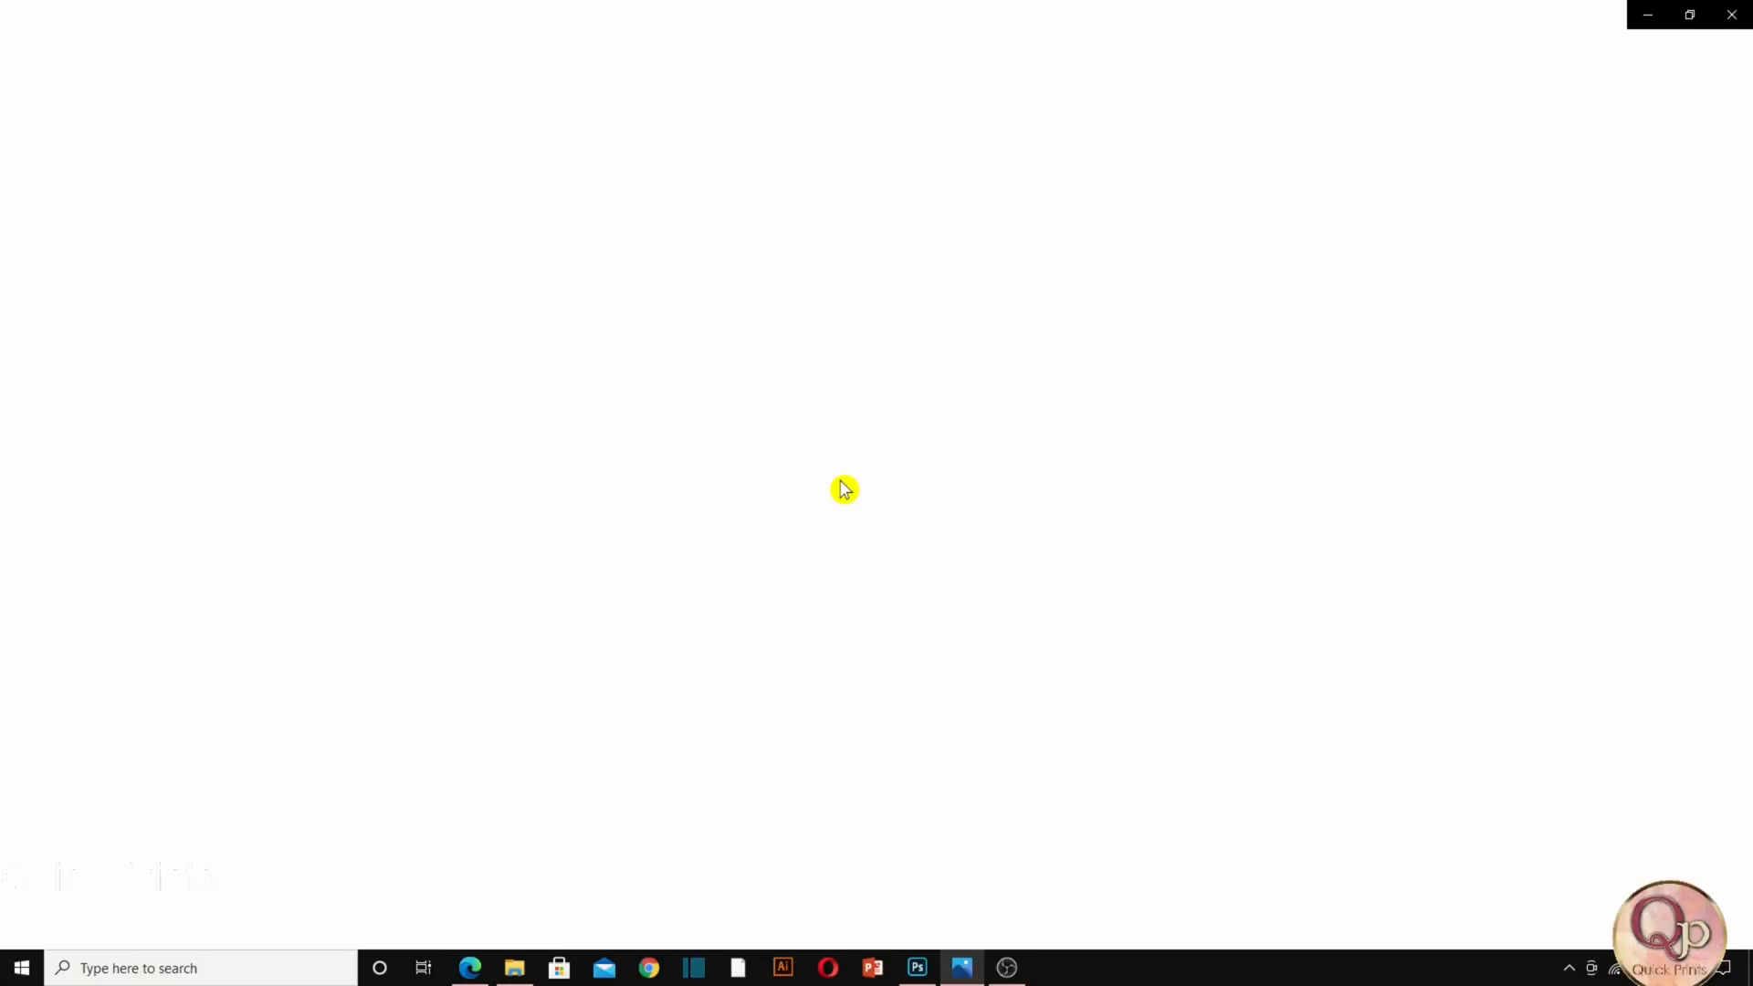
scroll(677, 685, up, 5)
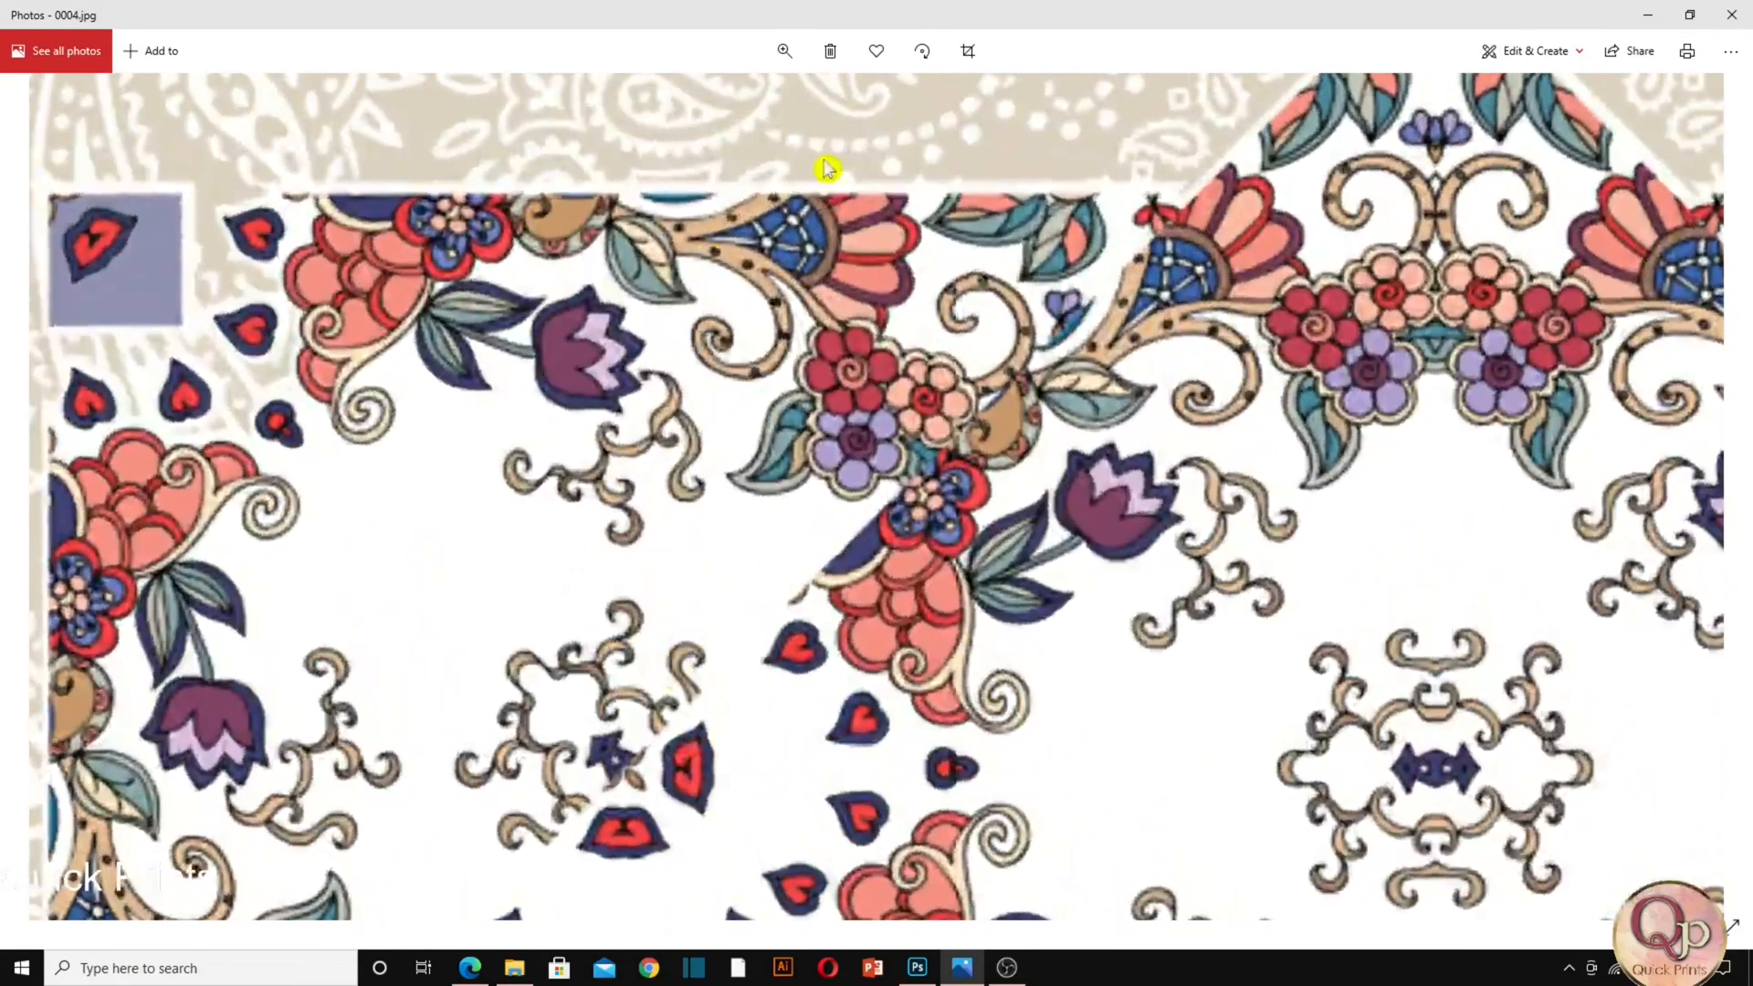
click(1731, 15)
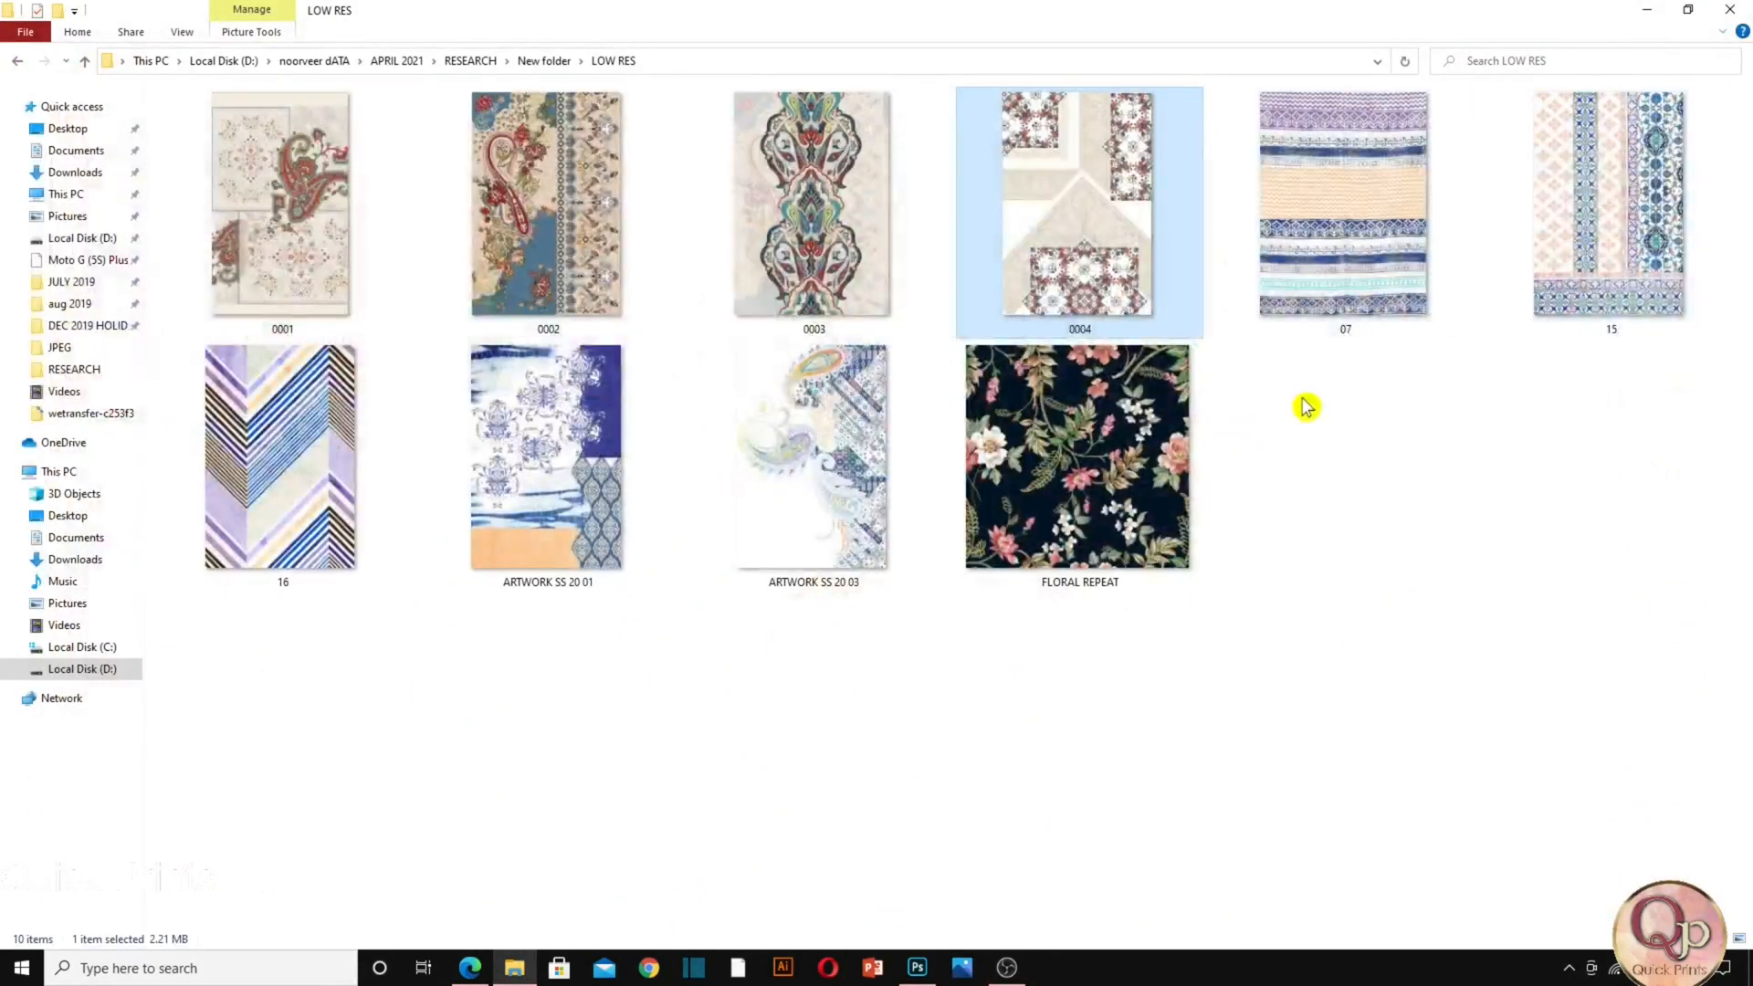
double_click(1355, 196)
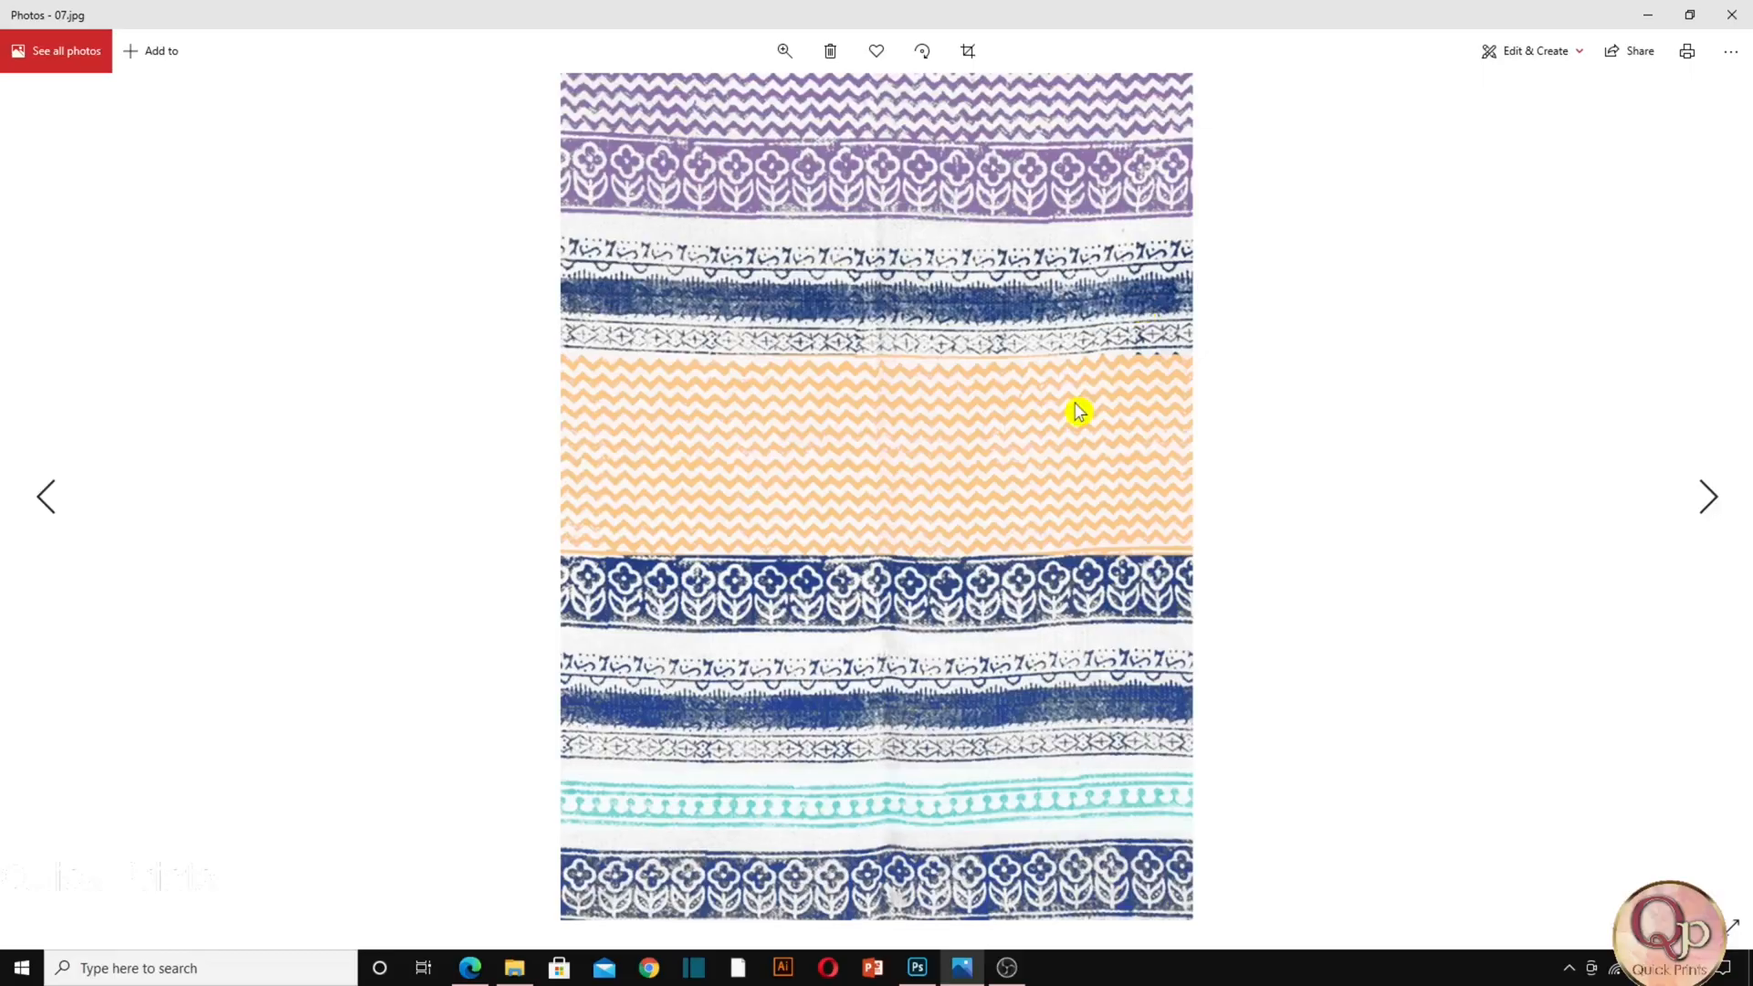
scroll(846, 432, up, 3)
click(1731, 15)
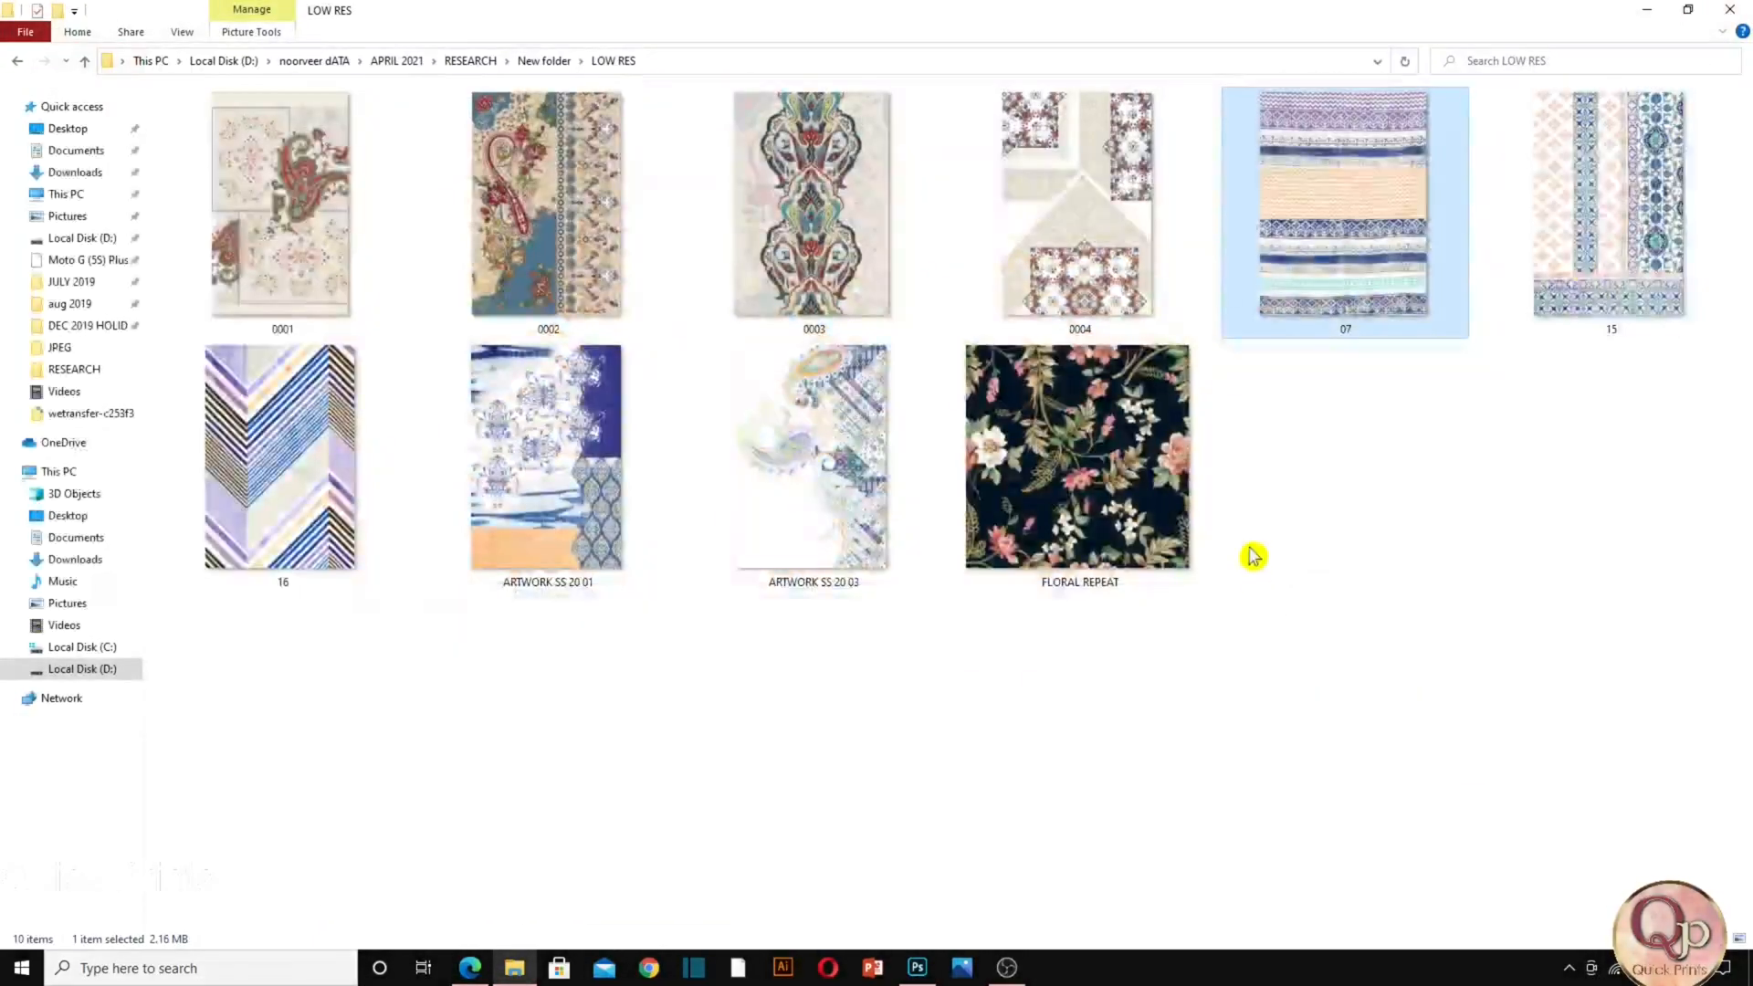
Switch to Photoshop and open all ten JPEGs from the LOW RES folder.
click(918, 967)
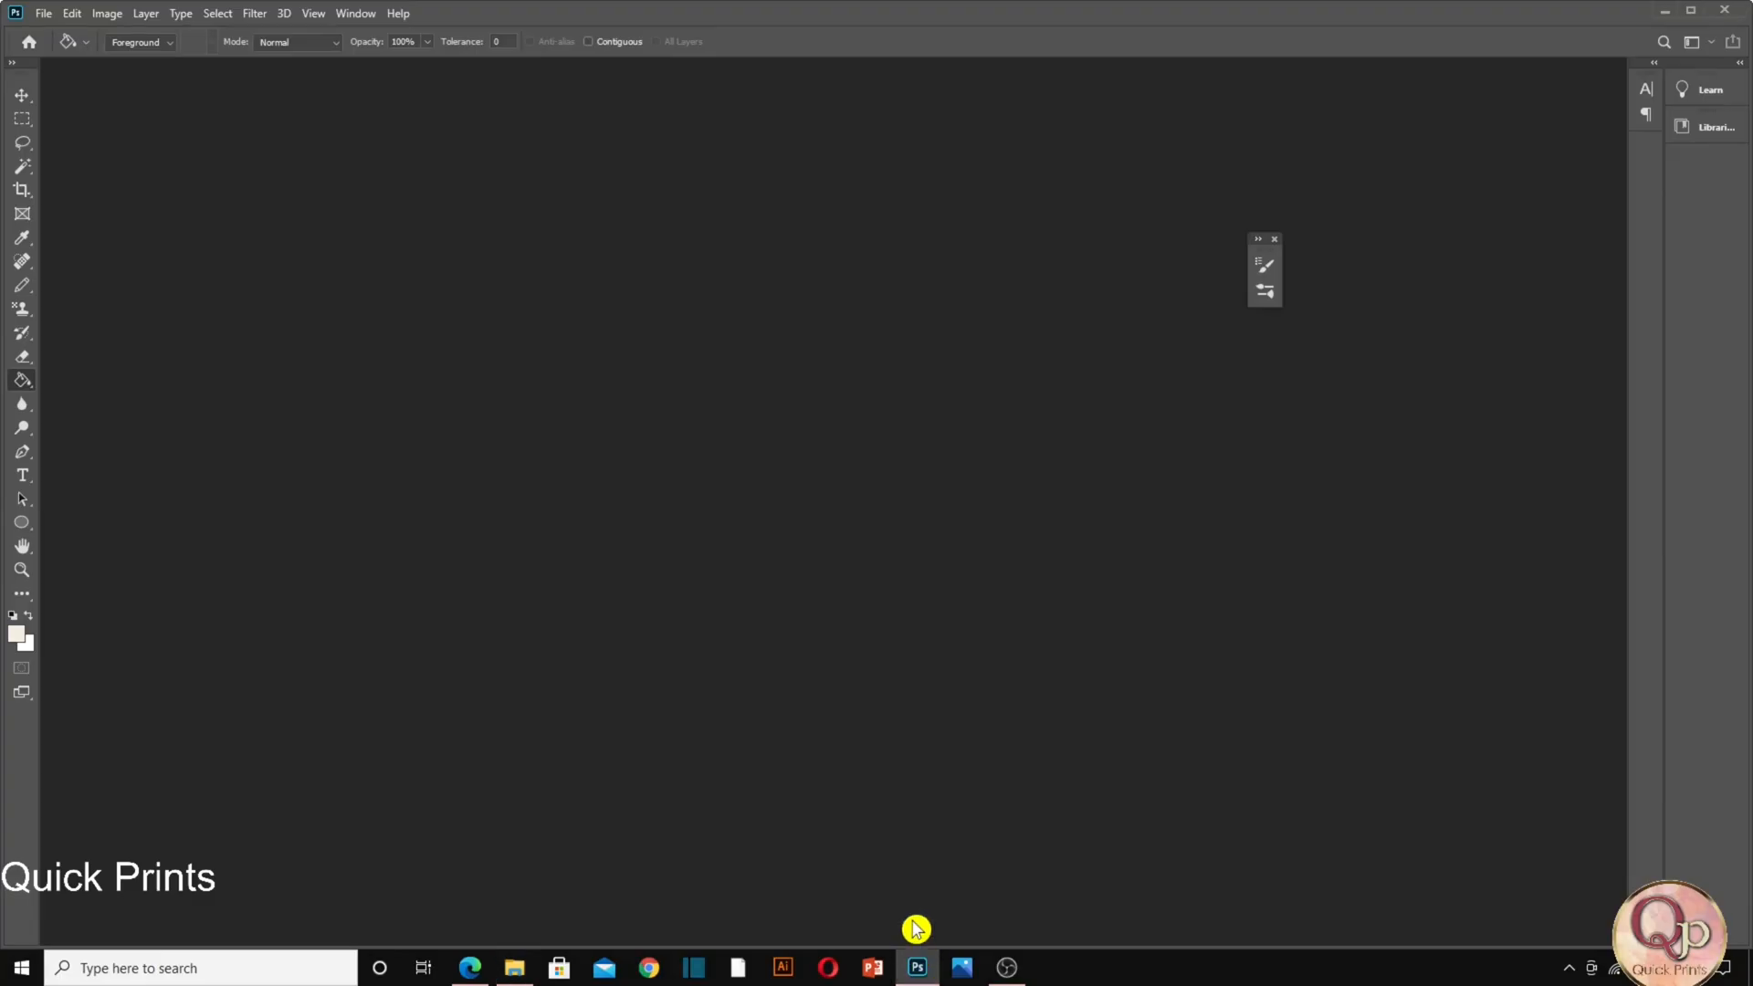
double_click(539, 374)
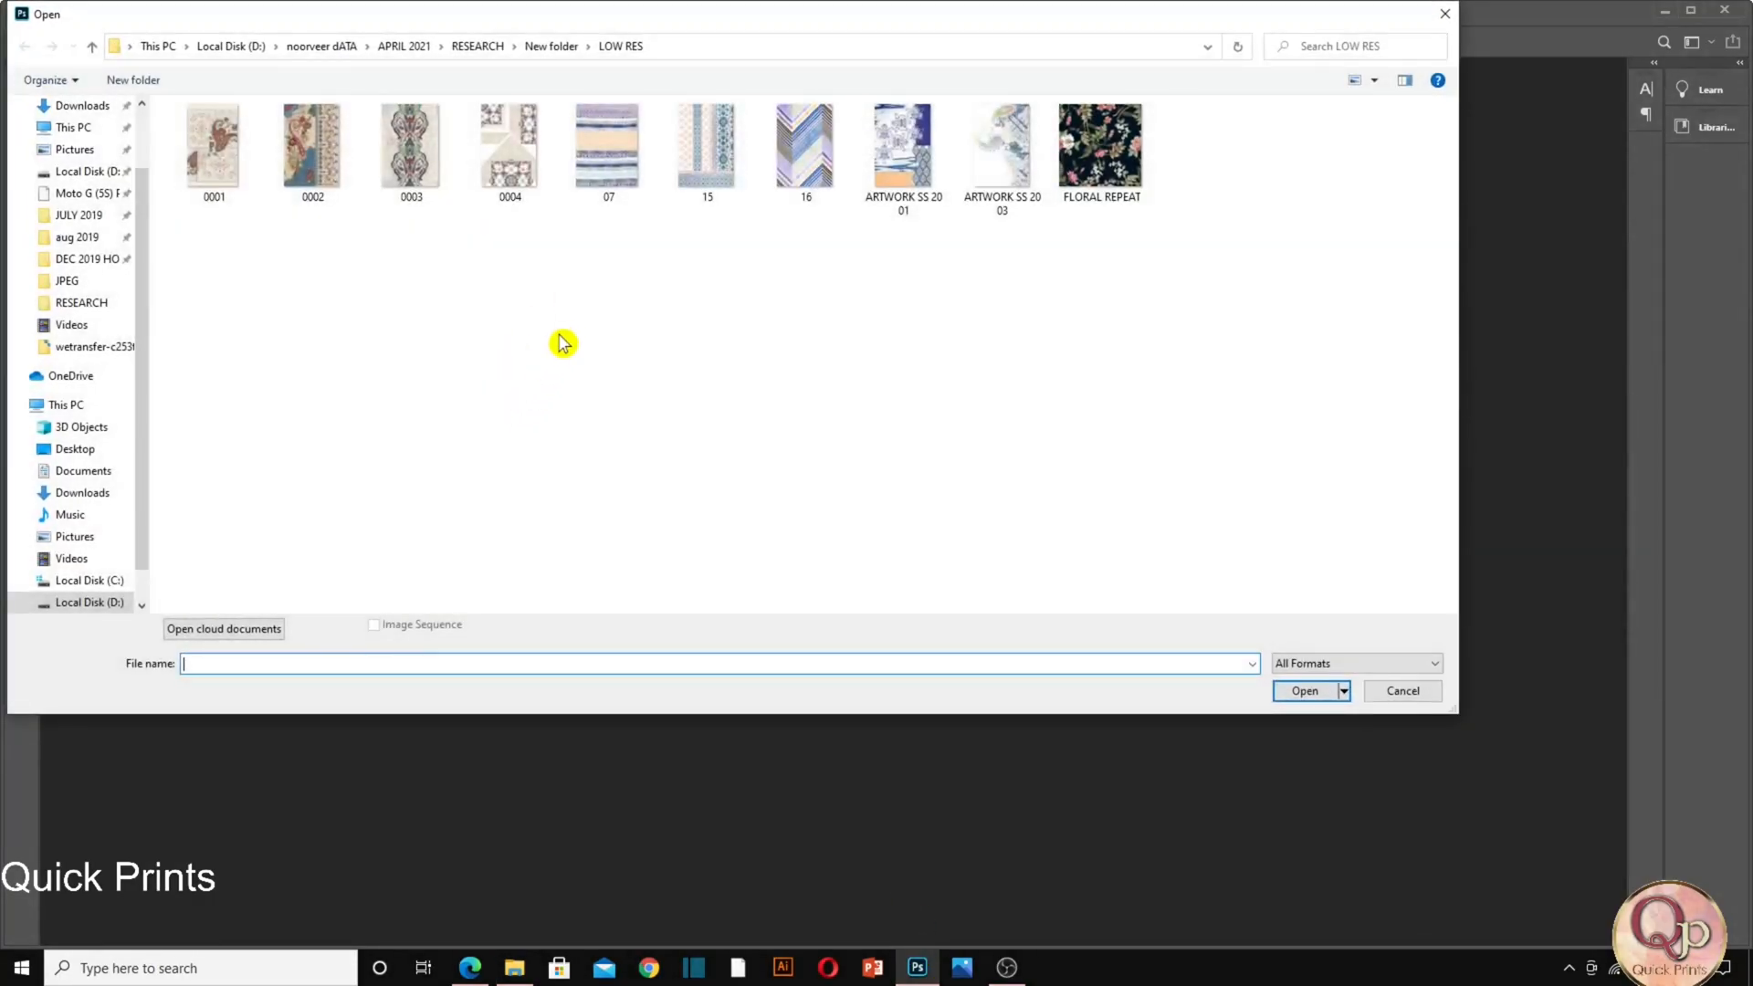
drag(1231, 255, 184, 39)
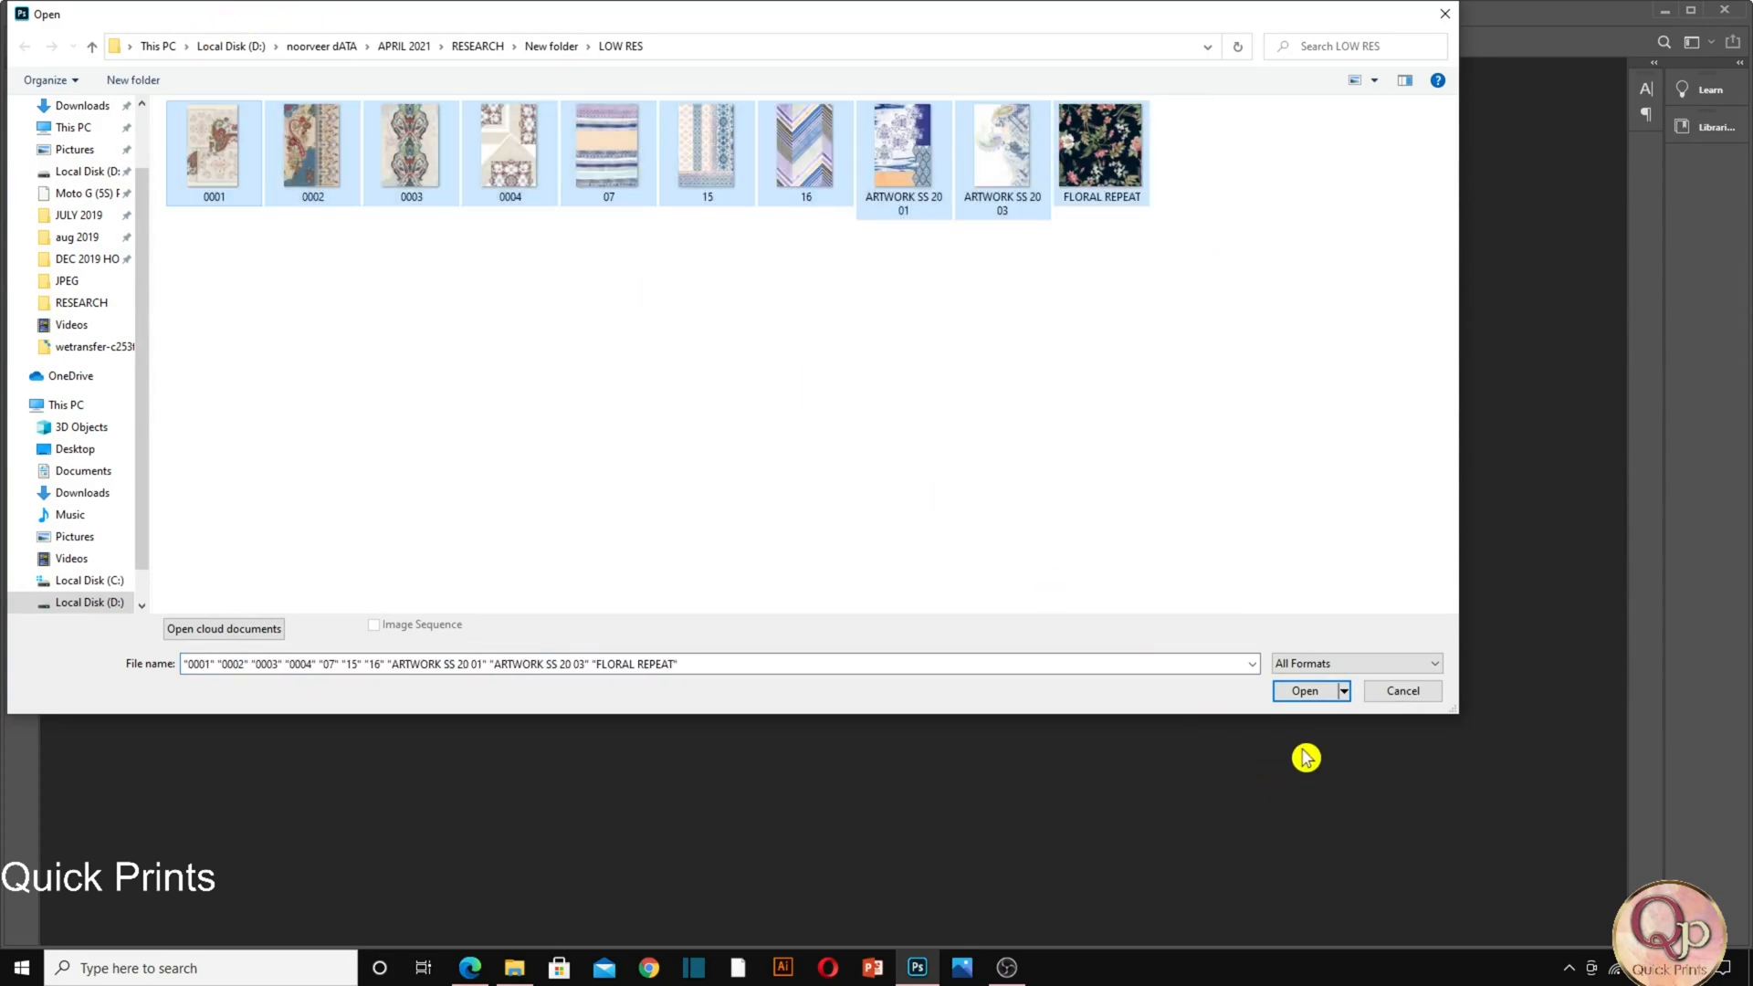
click(1330, 691)
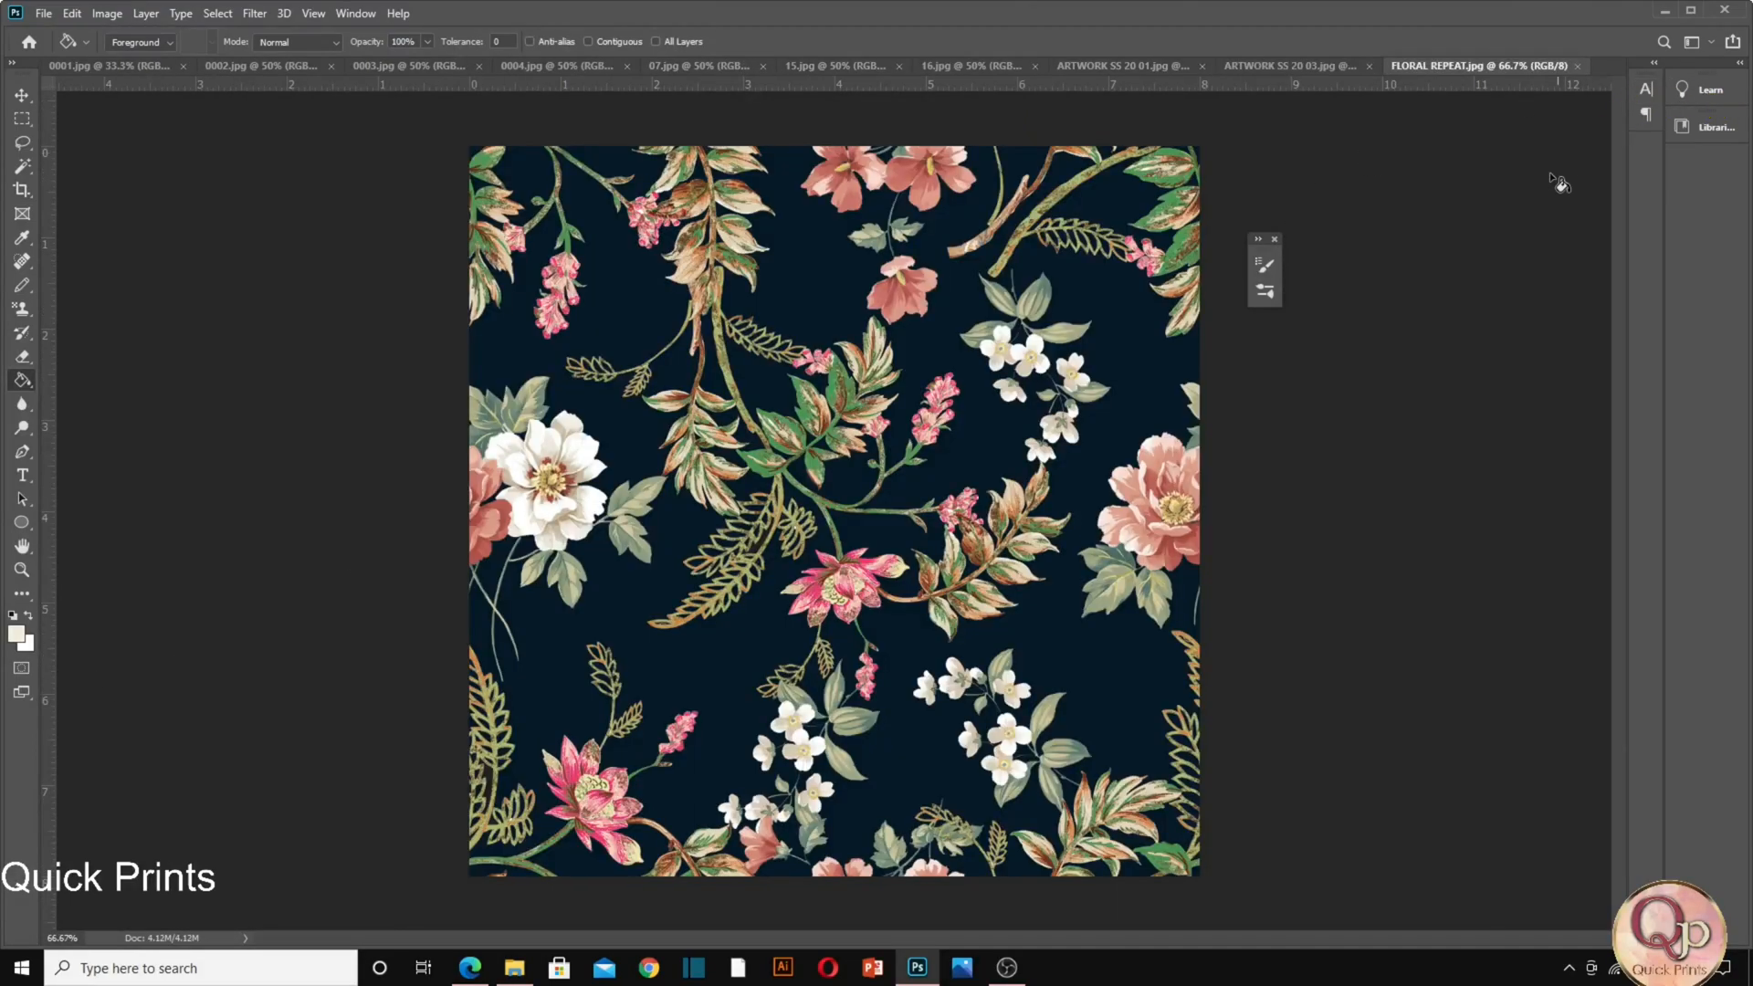
Show the Layers panel and place it beside the FLORAL REPEAT artwork.
click(320, 13)
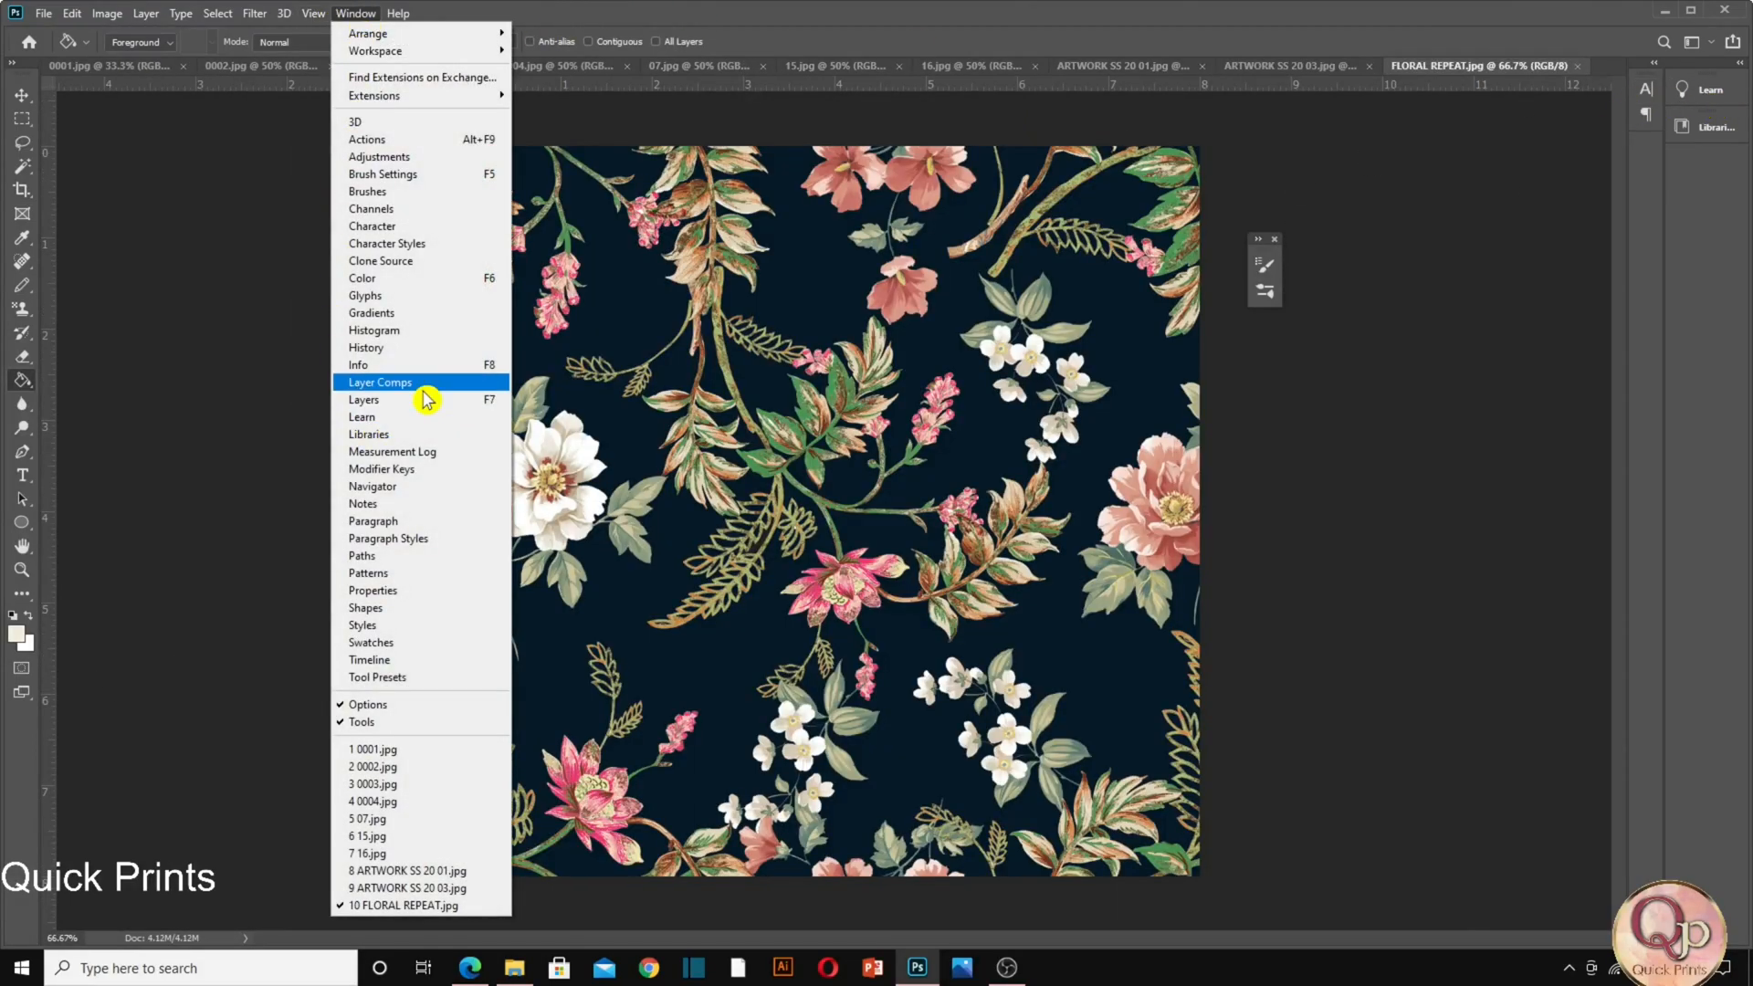
click(399, 398)
drag(1306, 86, 1473, 187)
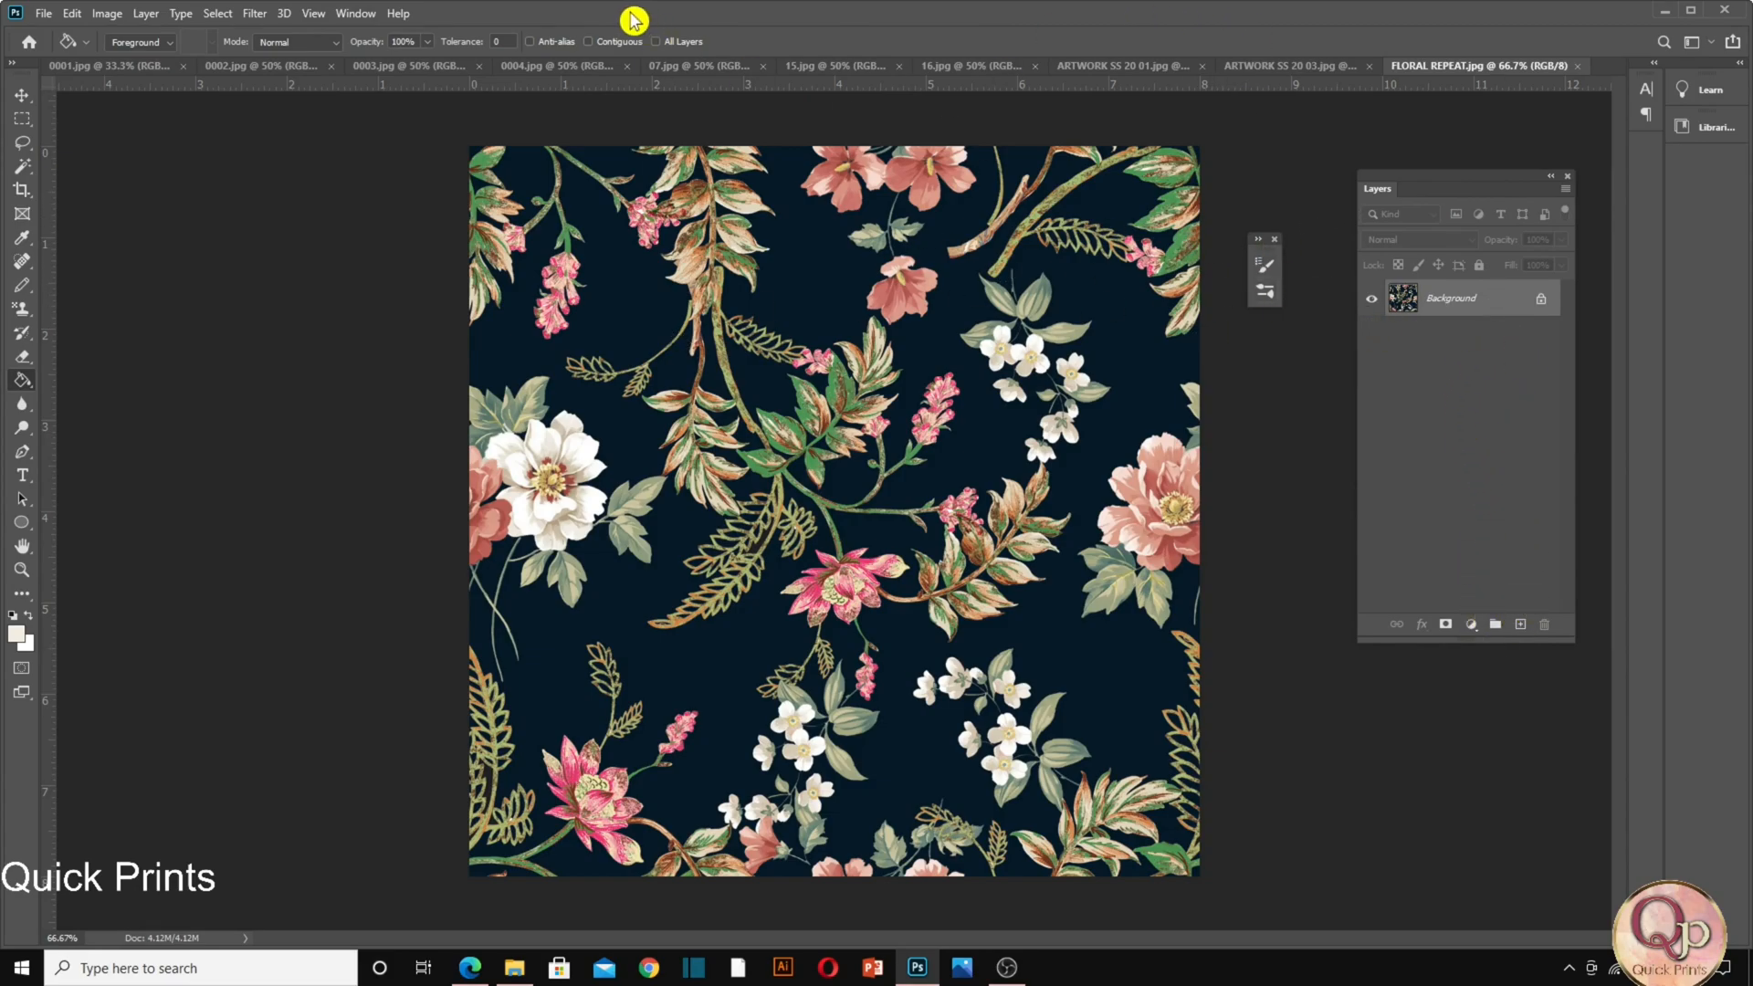
Create a new action named ROTATION in the Default Actions set and start recording it.
click(370, 13)
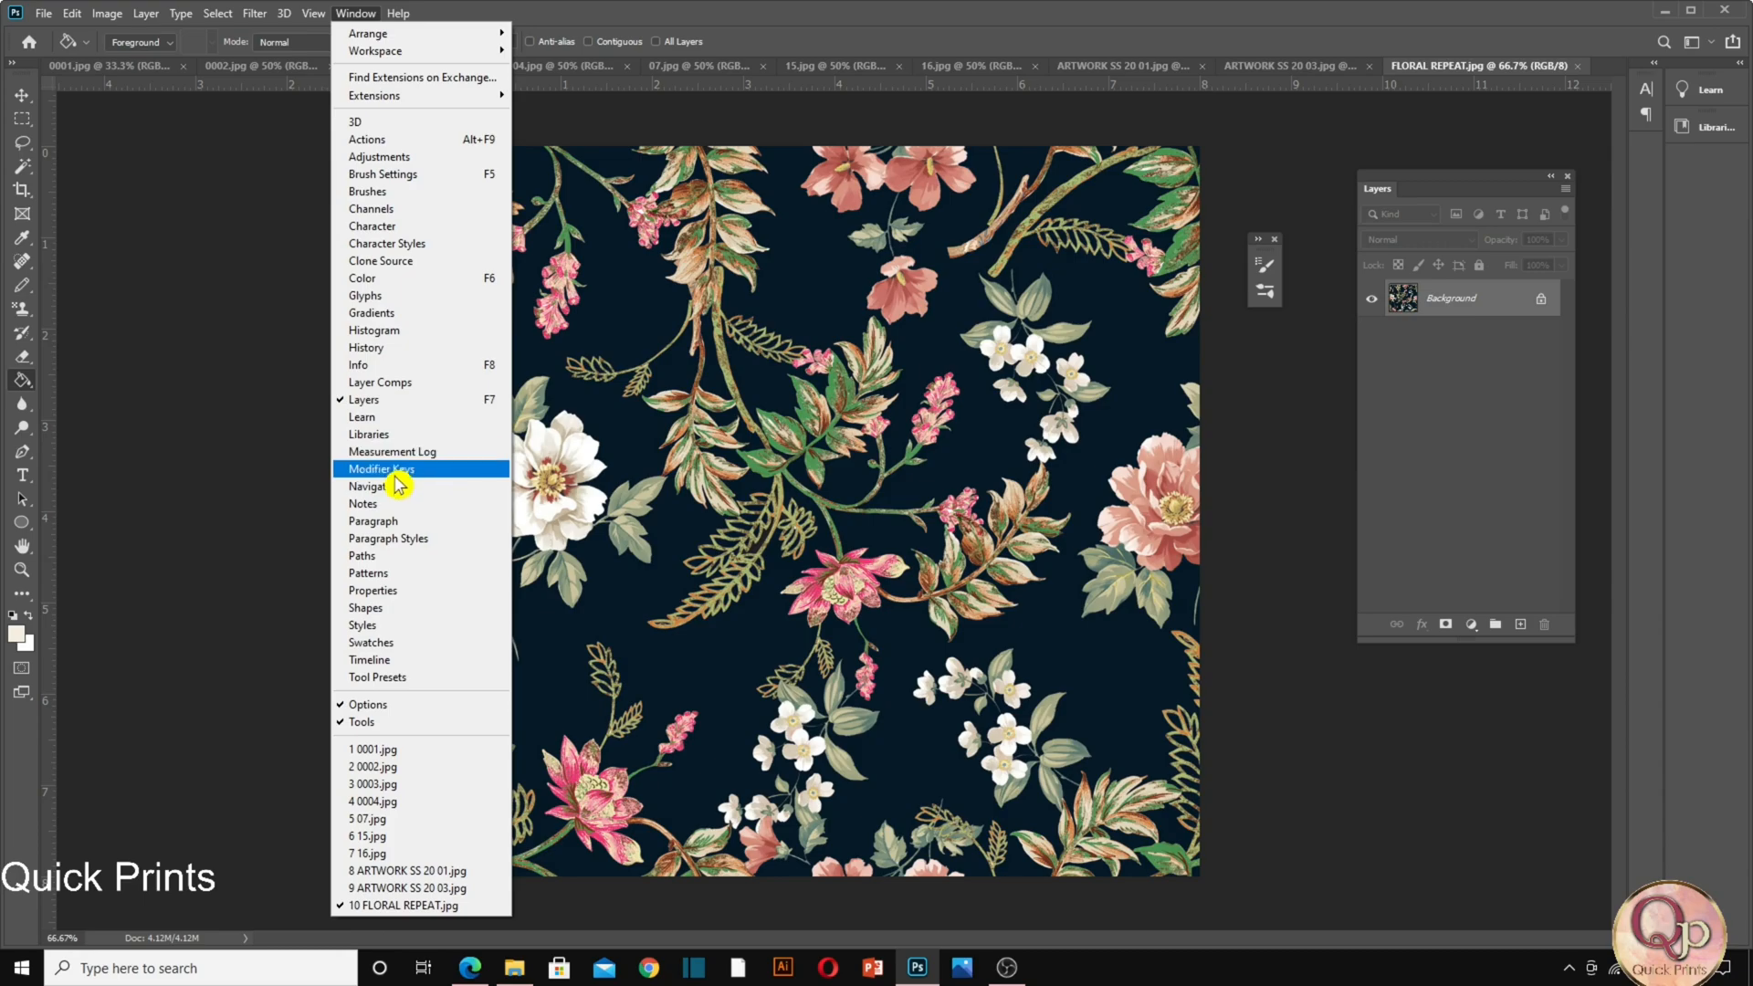
click(388, 140)
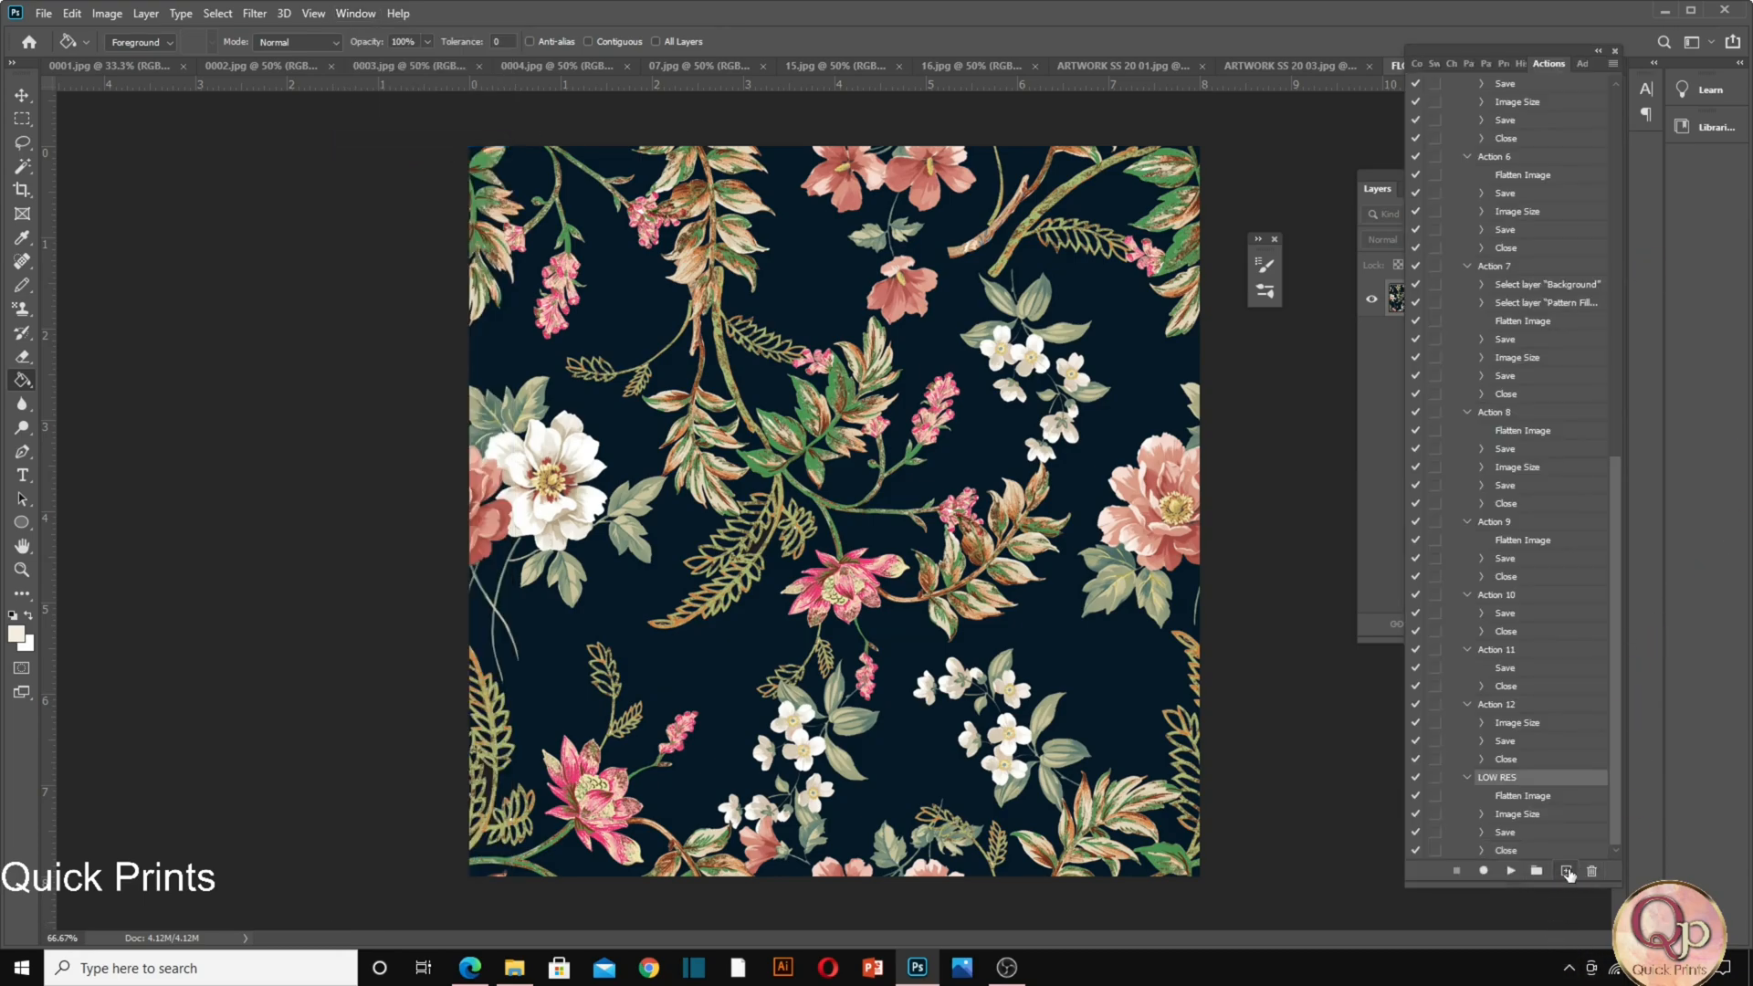
click(1566, 872)
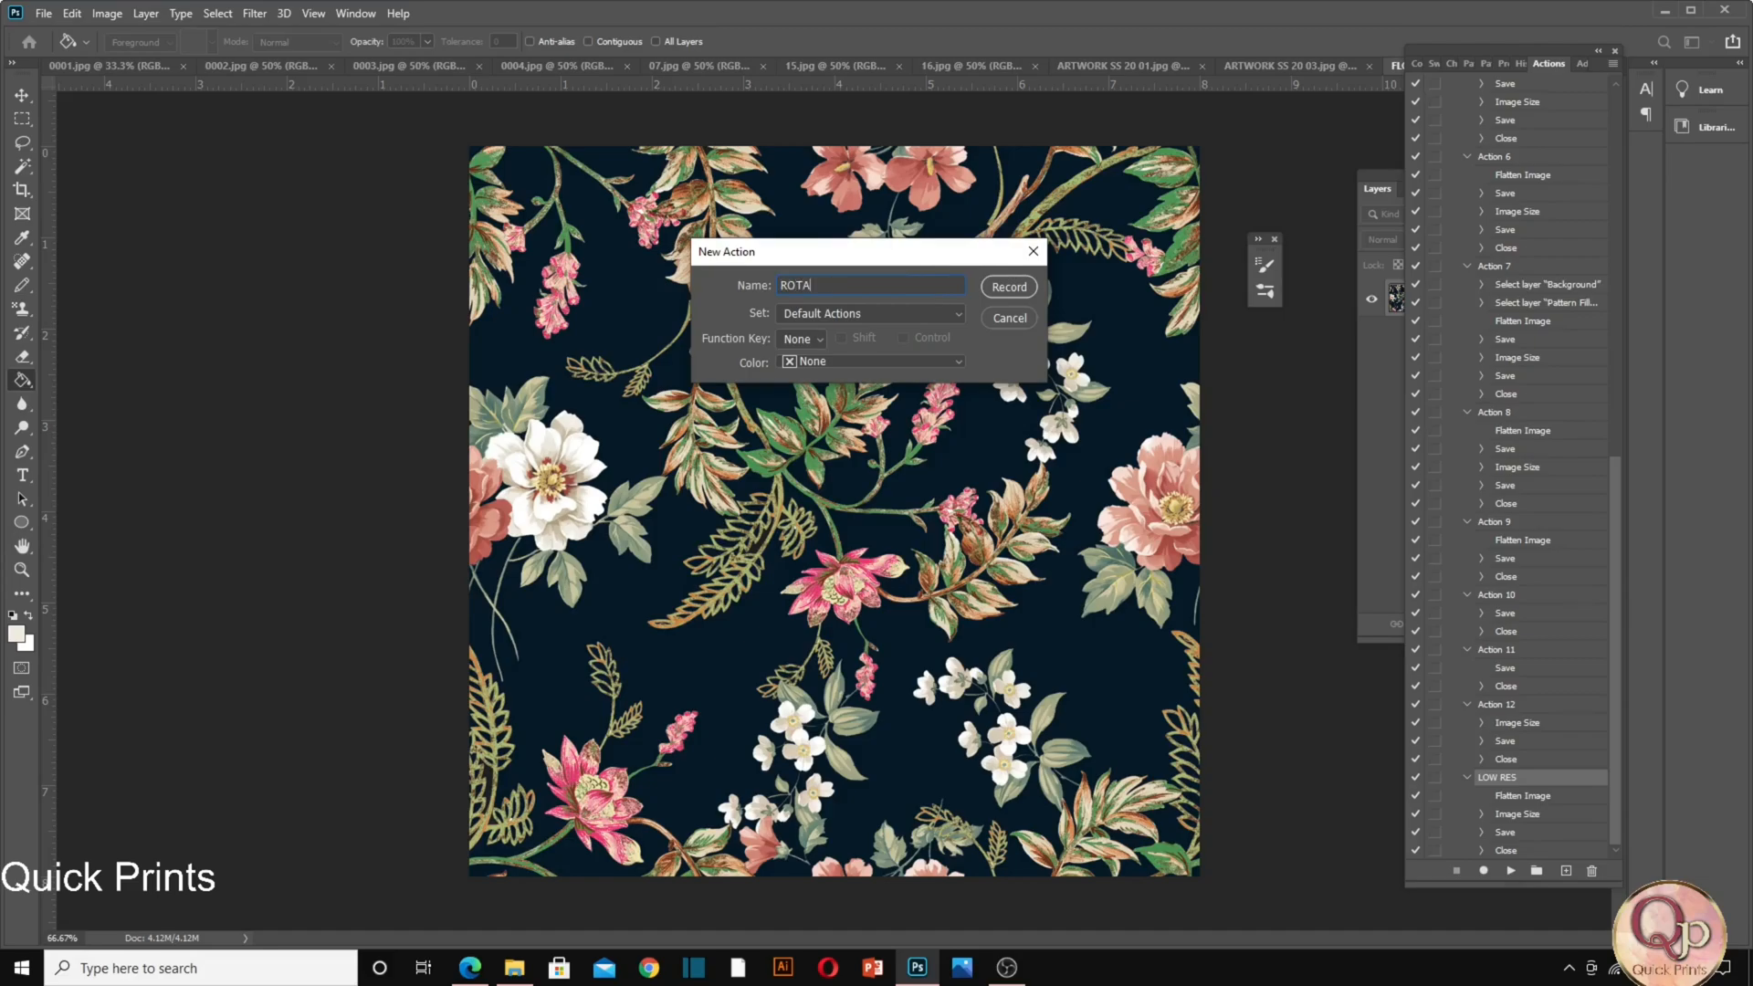
click(993, 294)
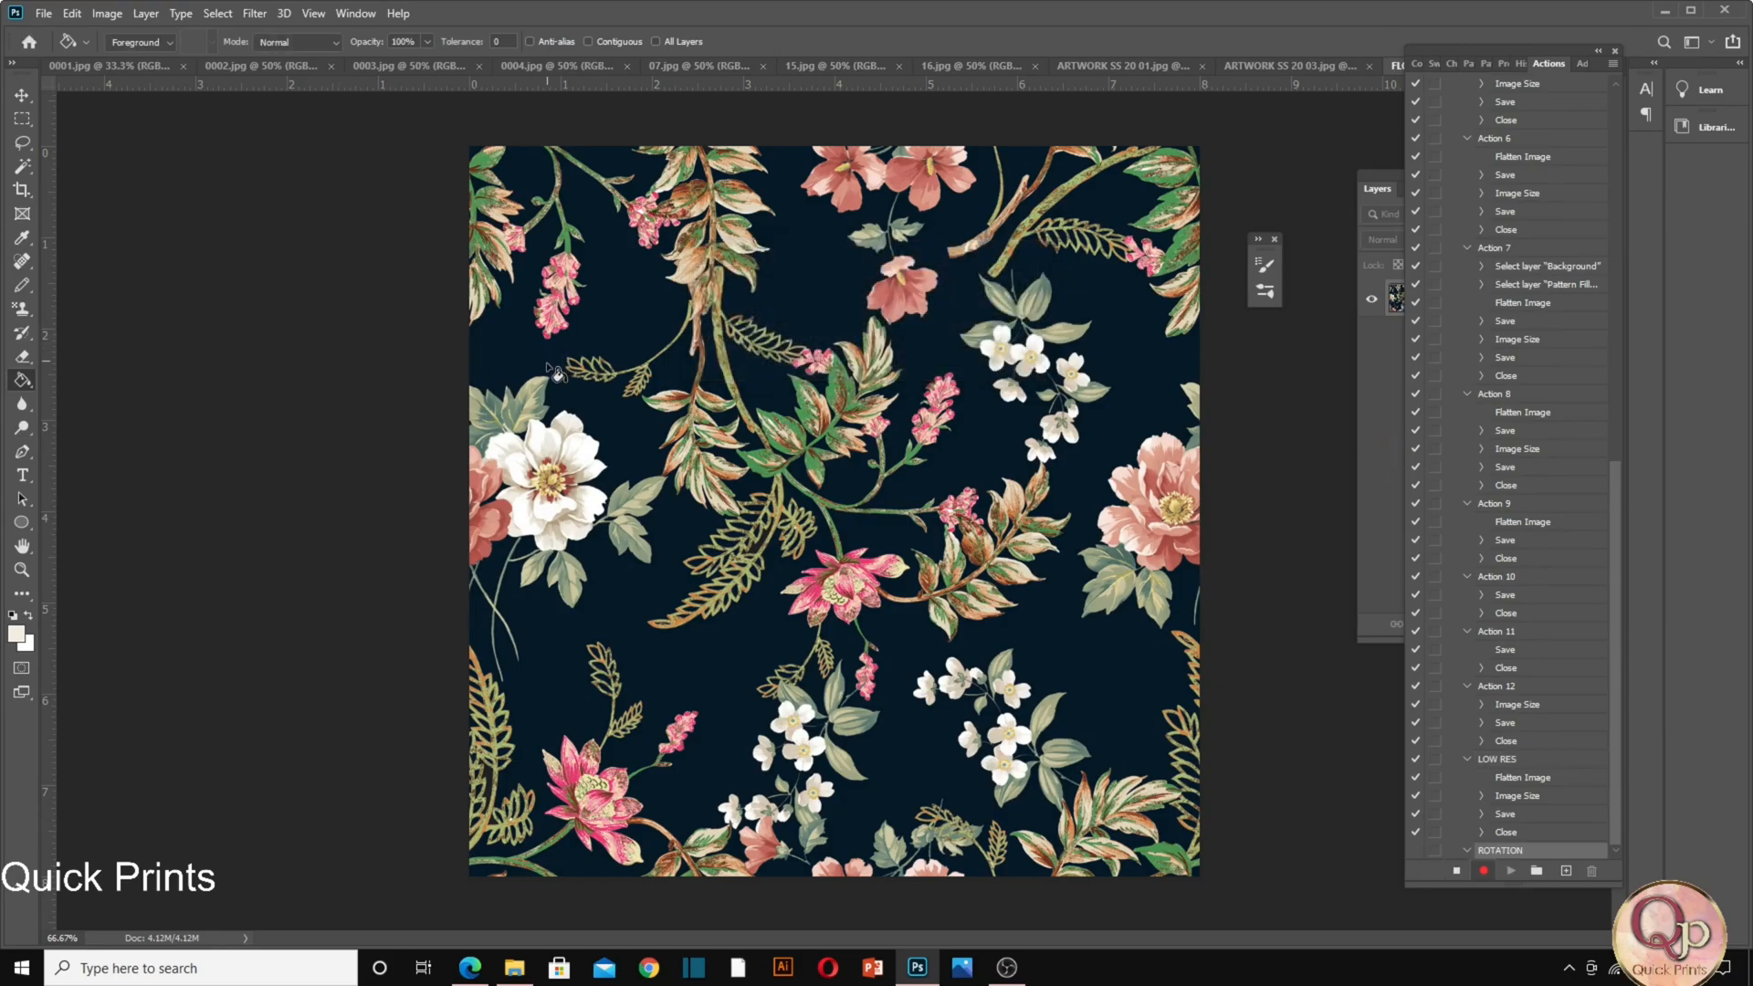
Convert the locked Background of FLORAL REPEAT into a normal layer named Layer 0.
click(1397, 379)
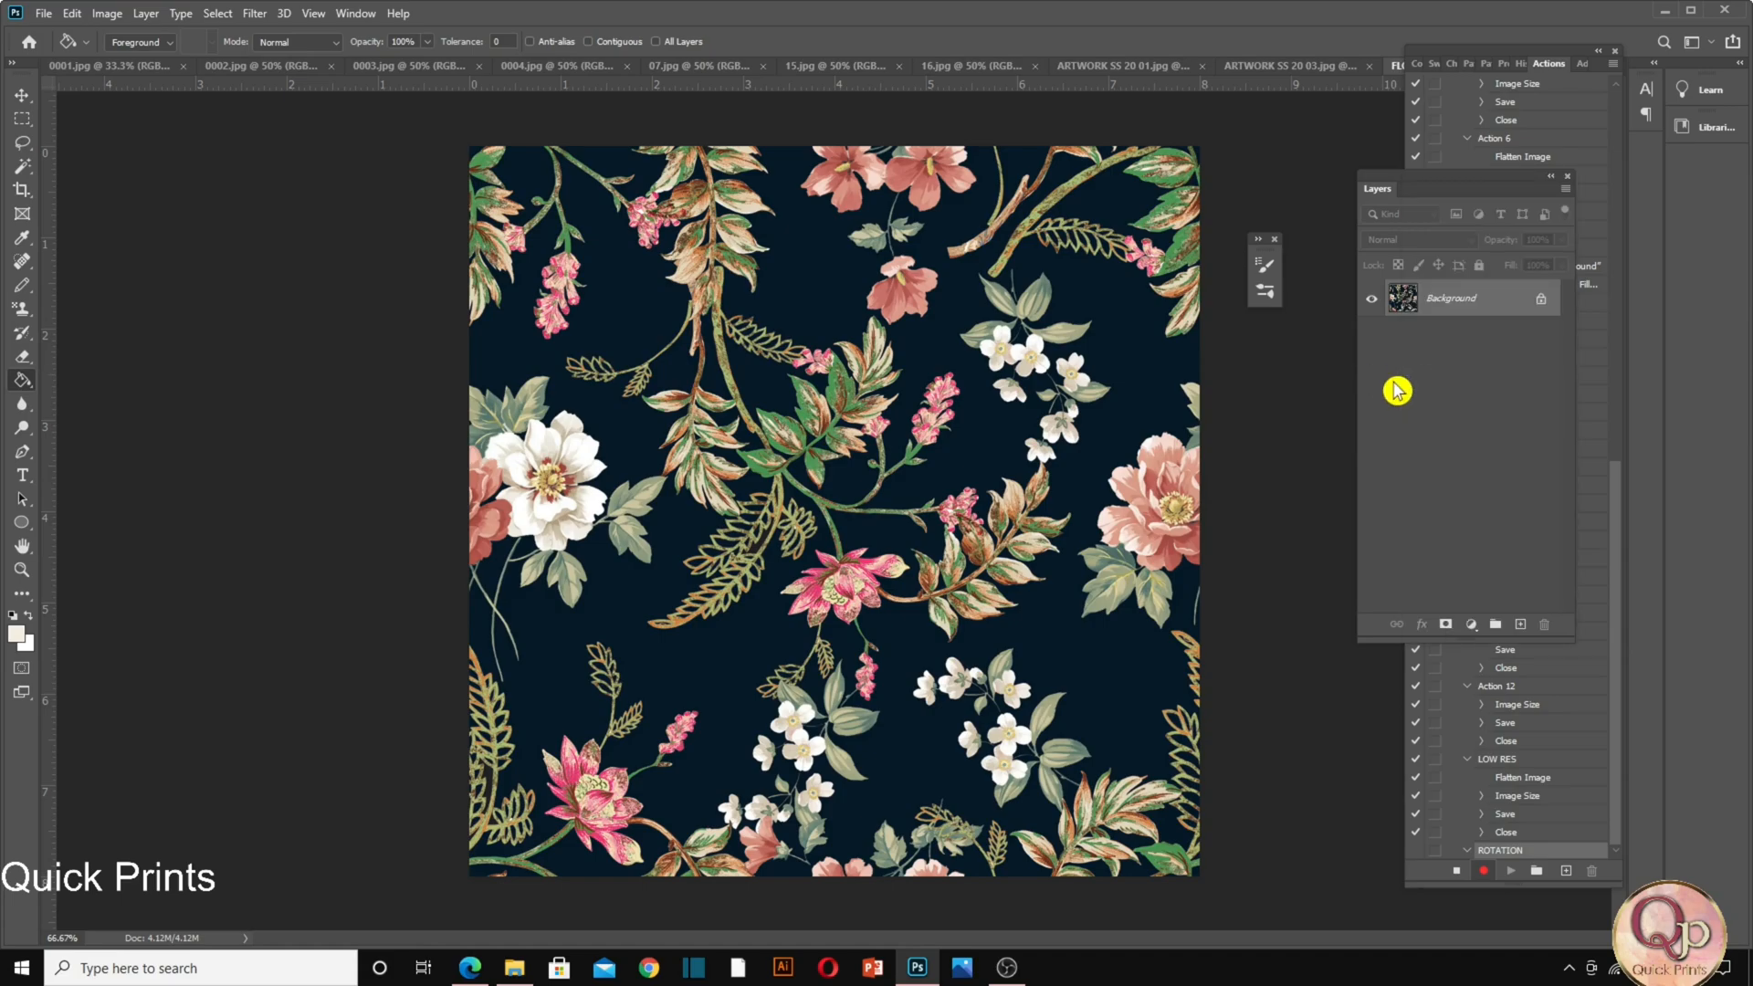
double_click(1517, 306)
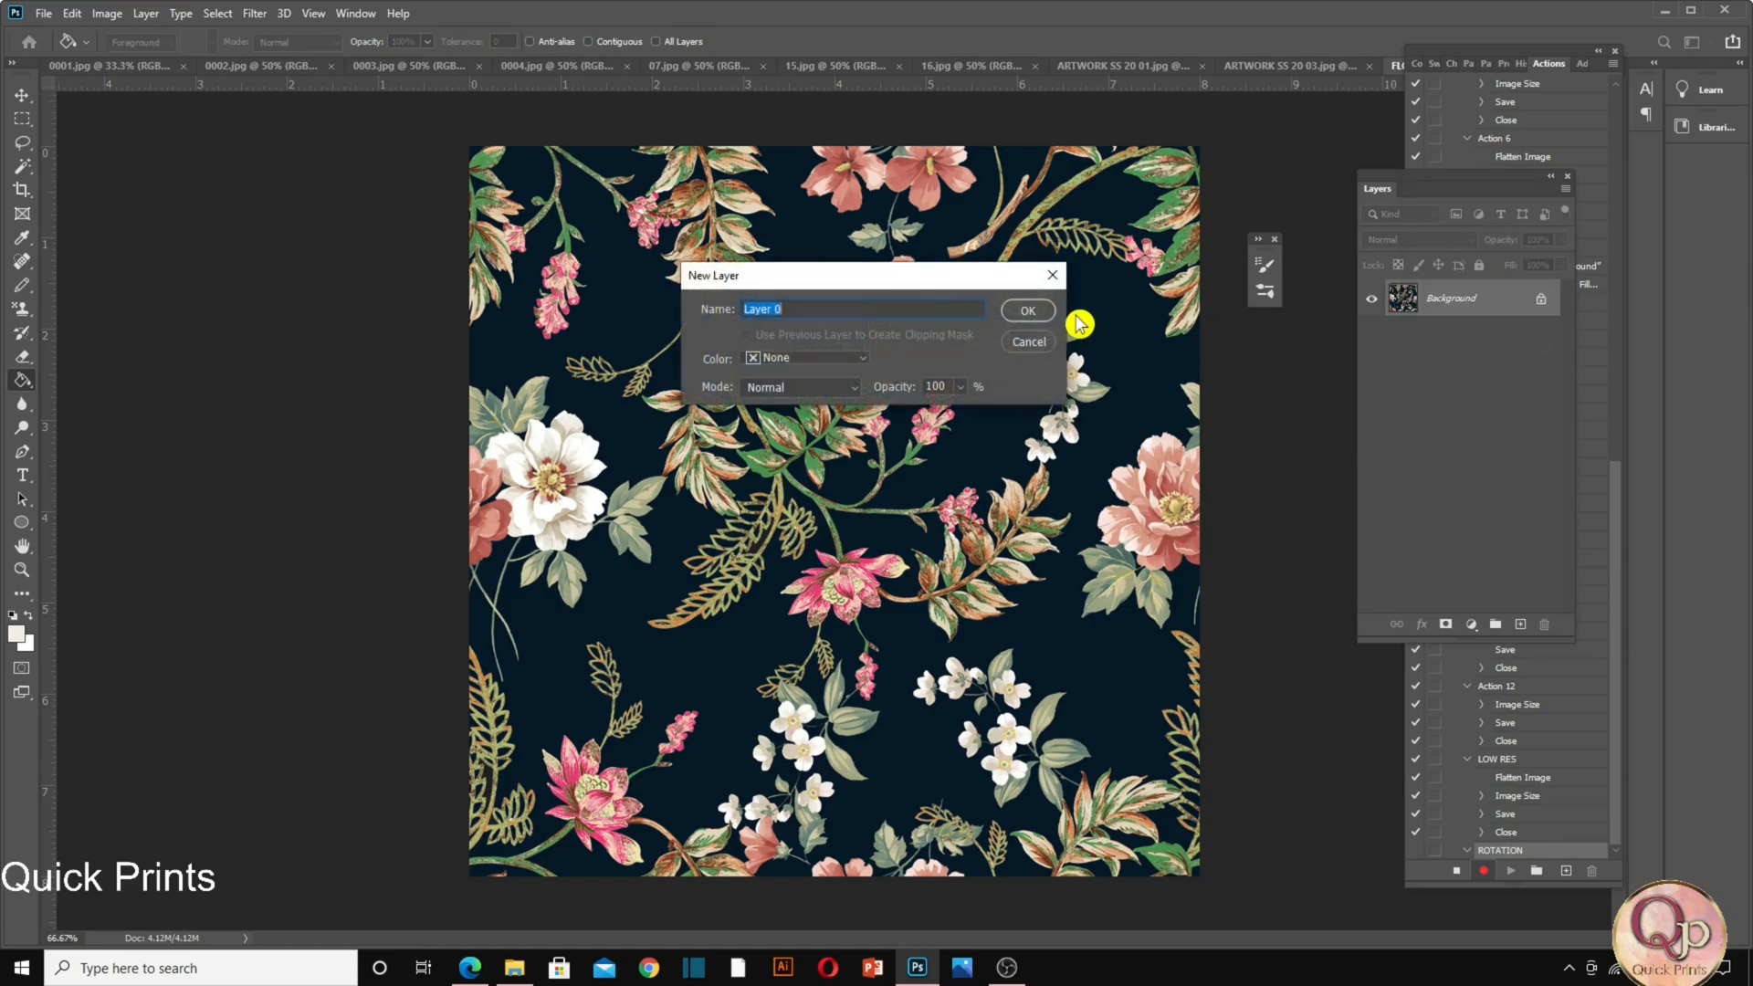
click(1048, 315)
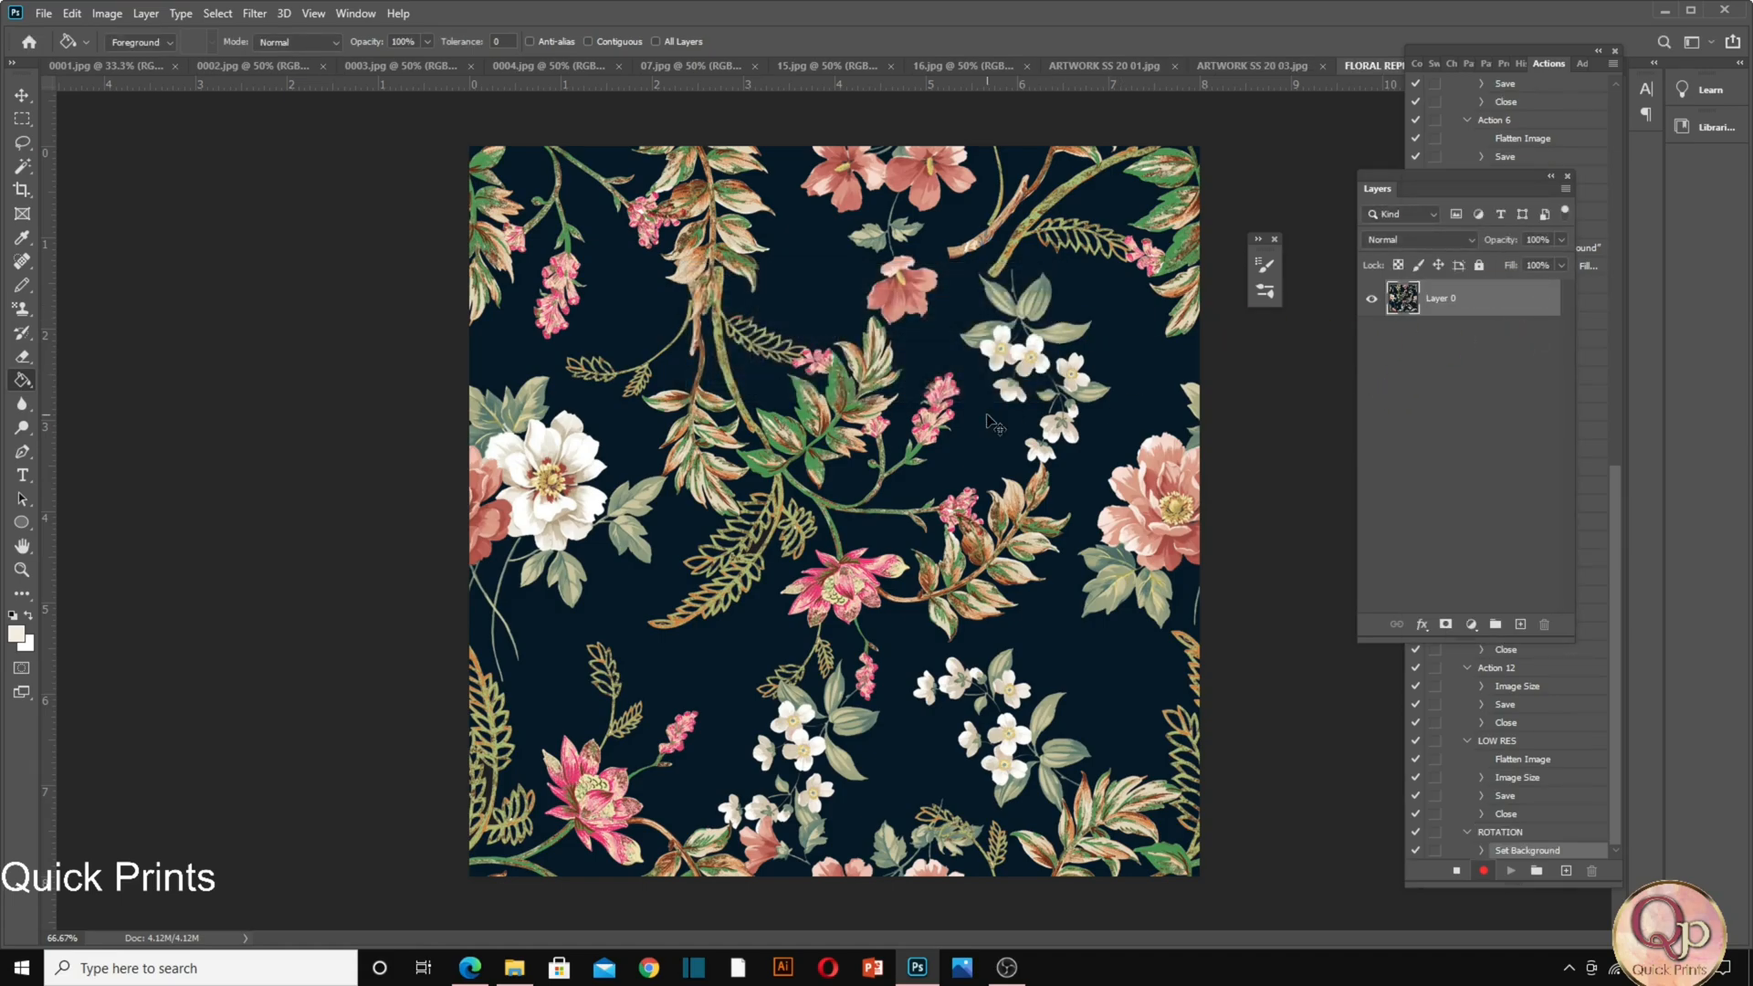
Rotate Layer 0 by 45 degrees with Free Transform and apply the transformation.
key(ctrl+t)
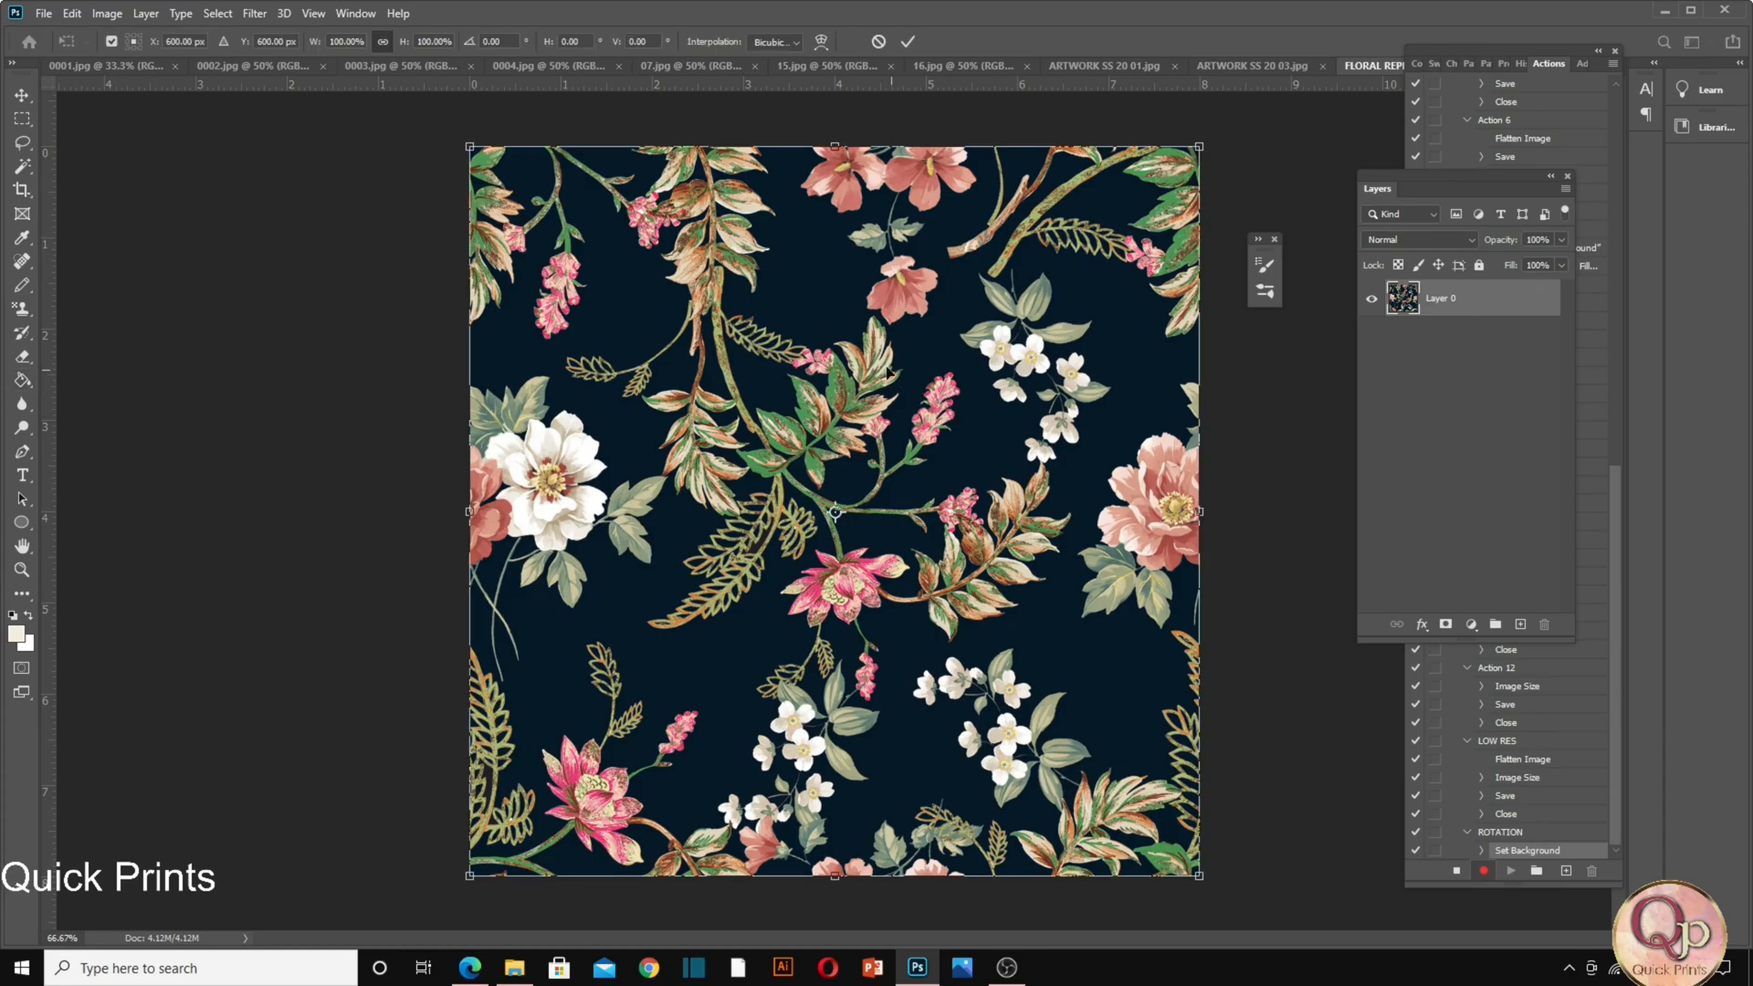
right_click(683, 287)
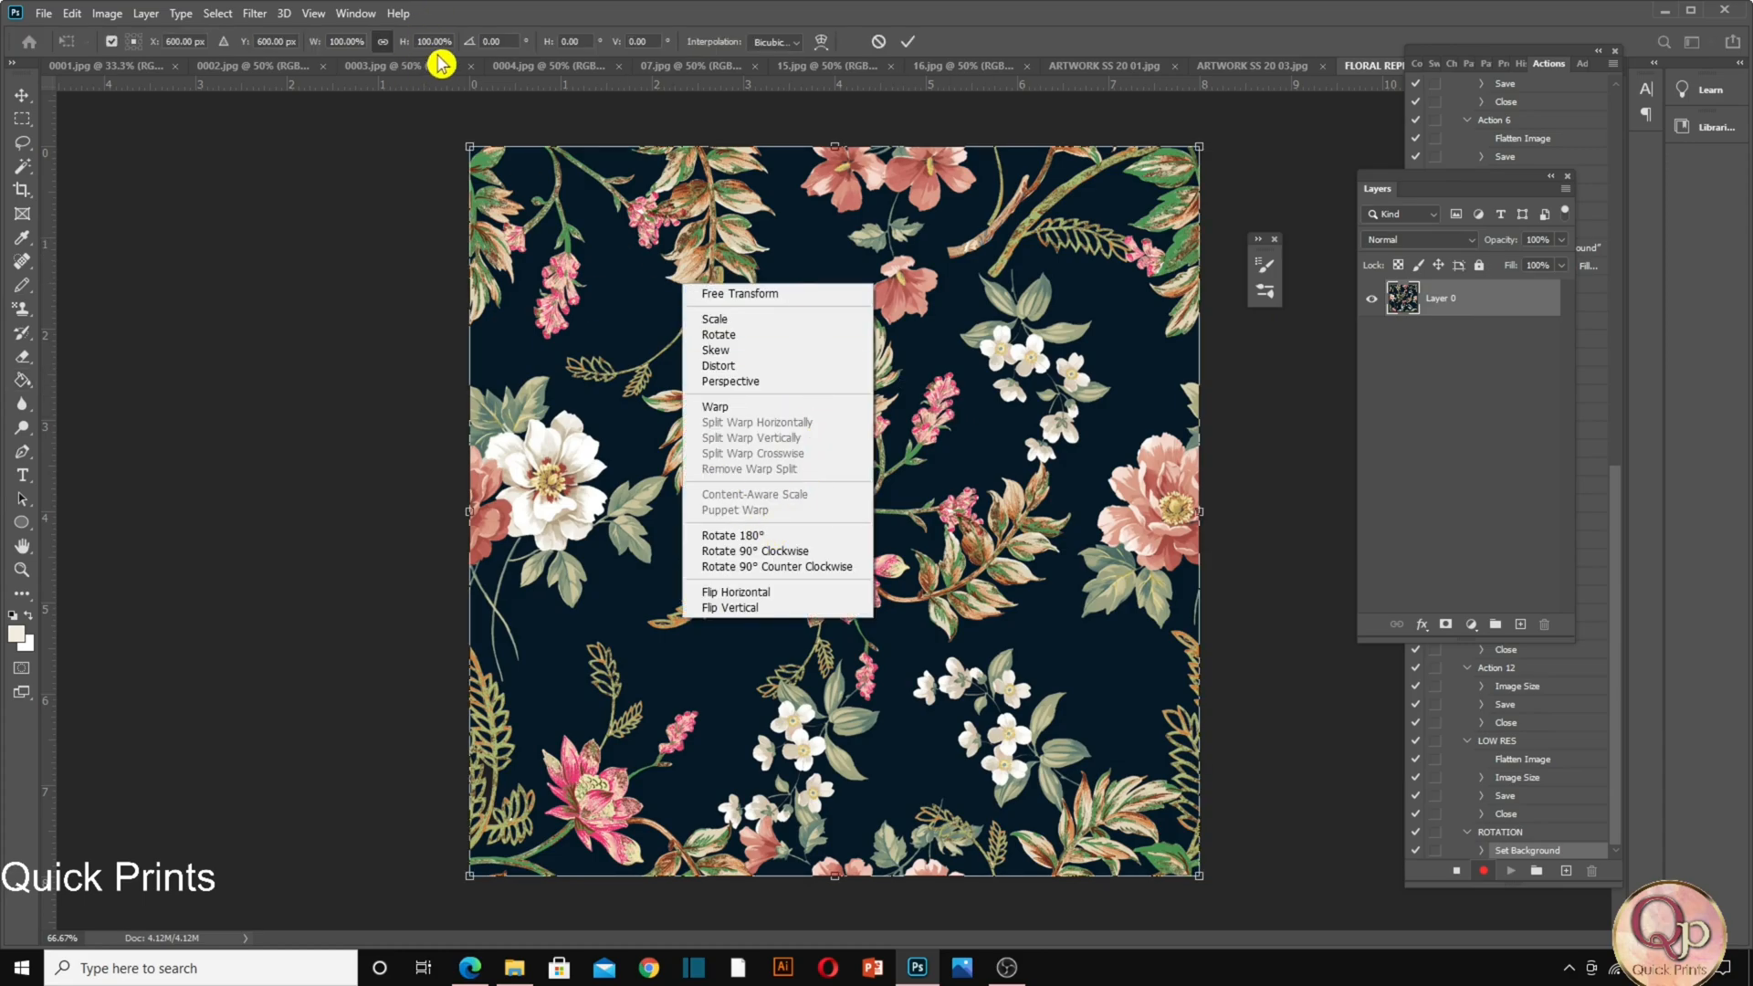
click(484, 41)
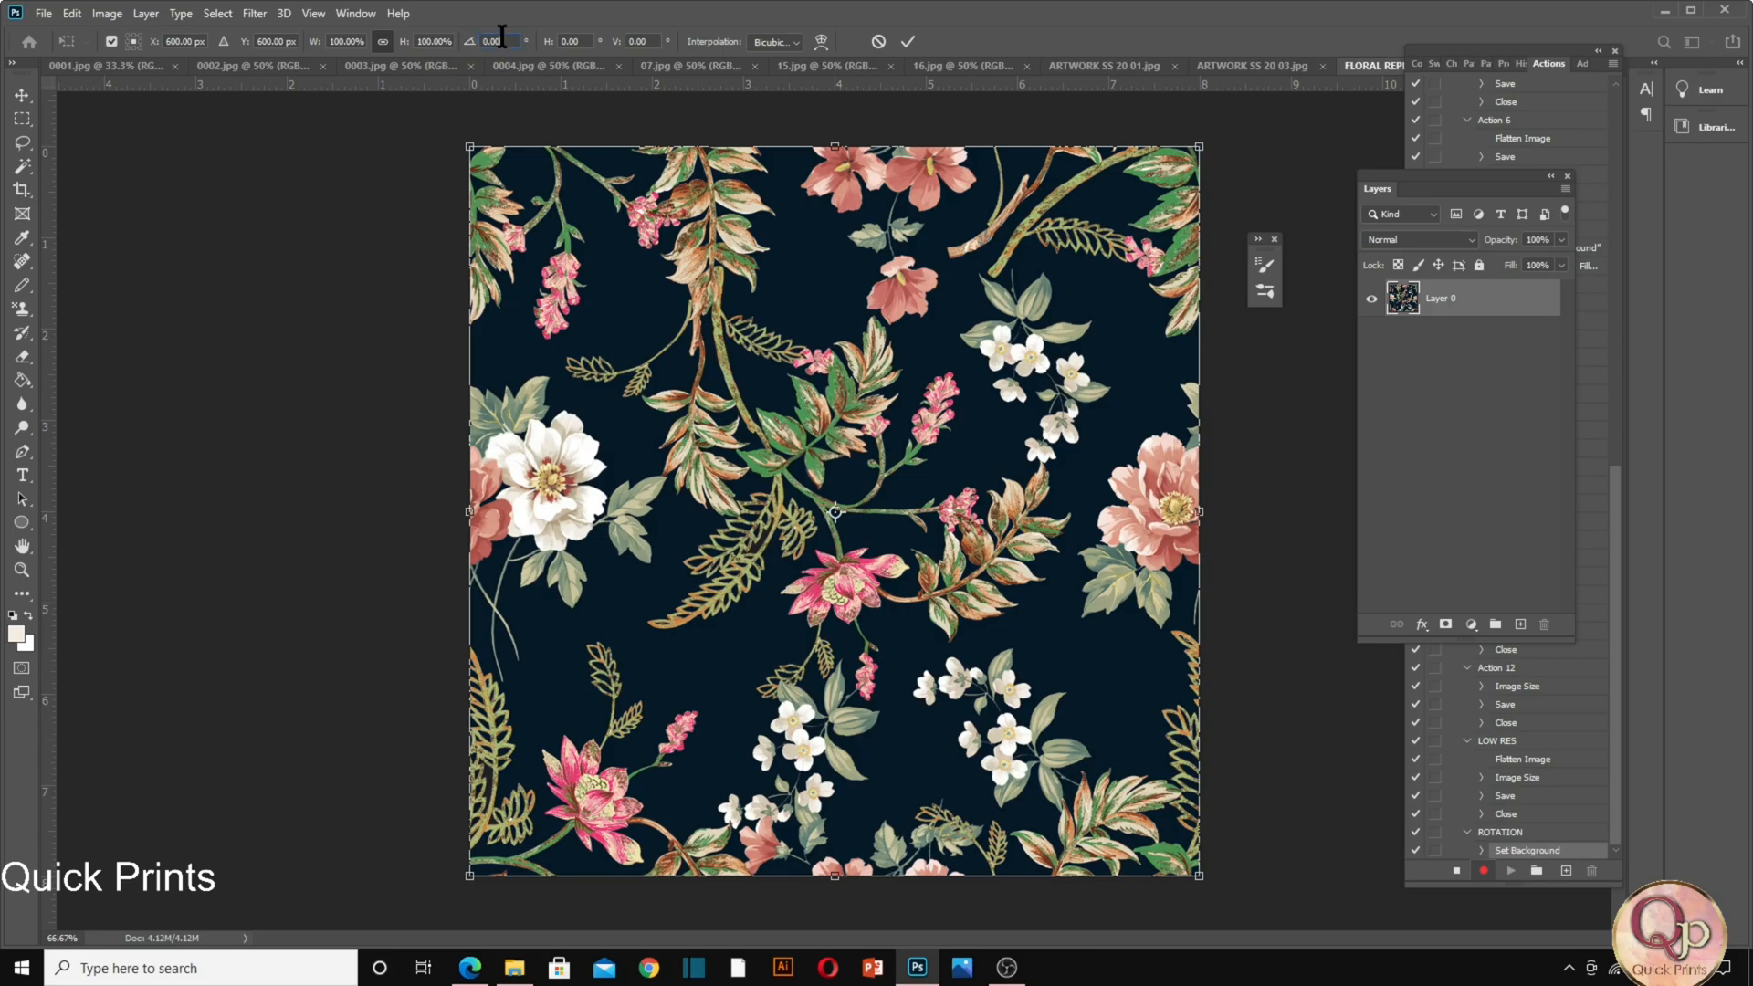
text(45)
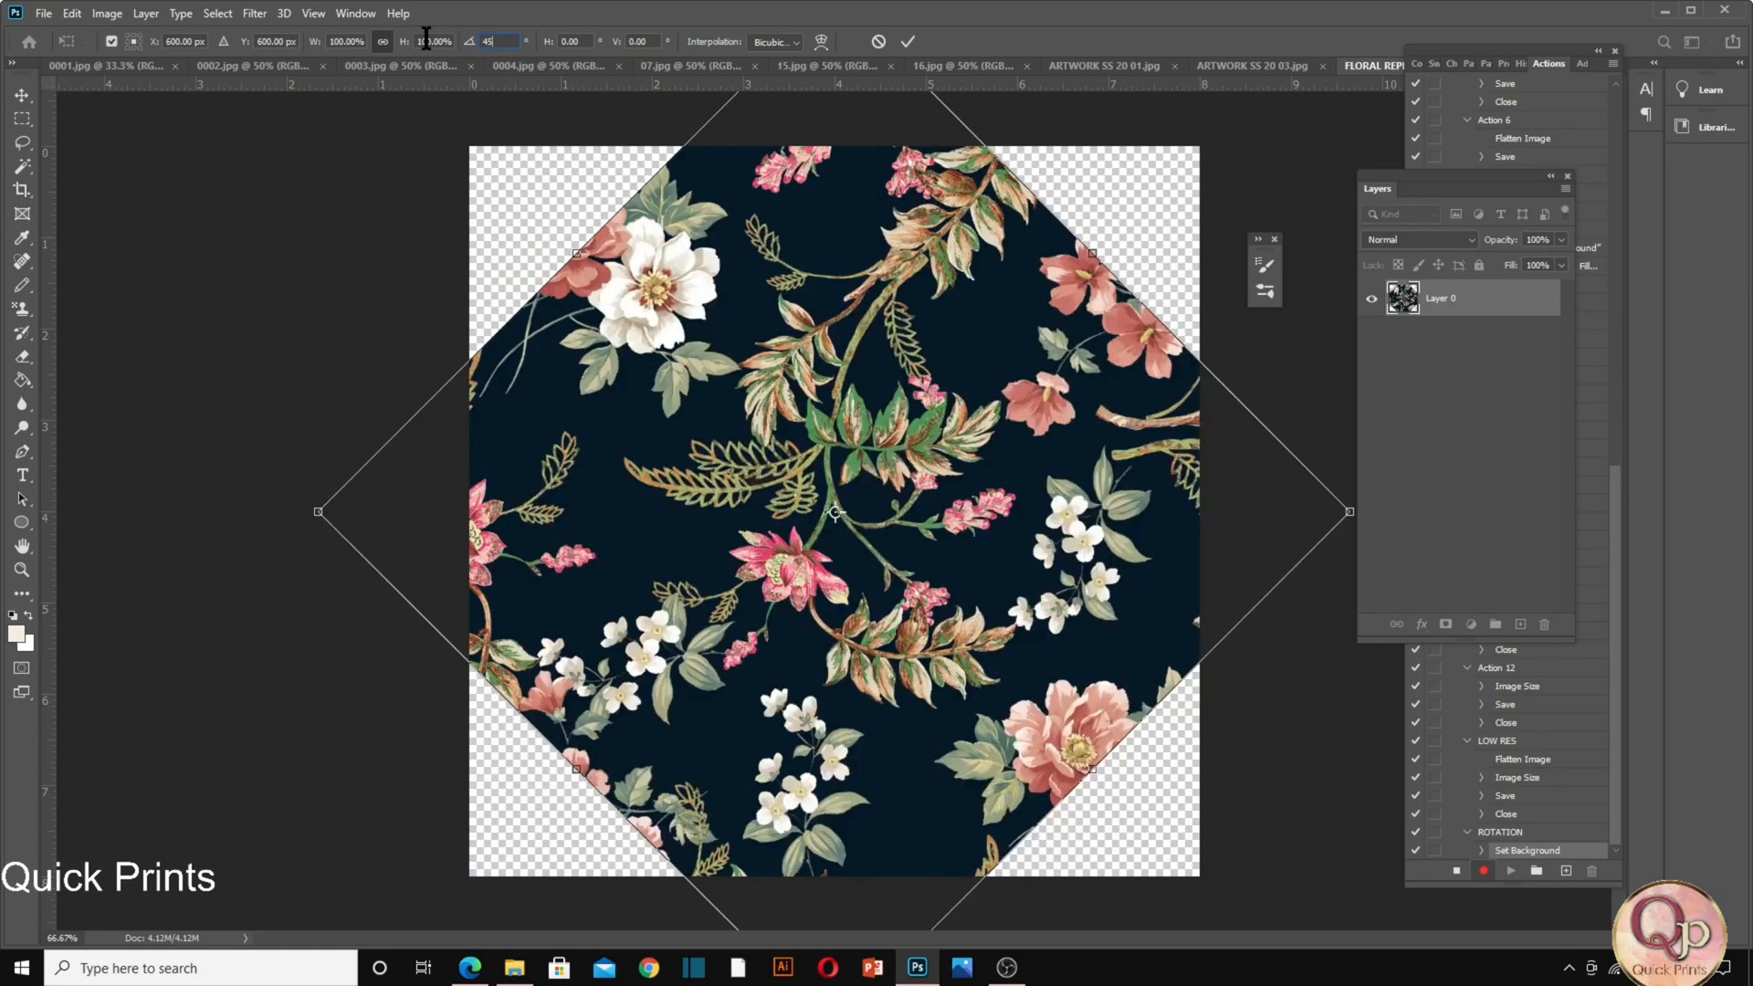
key(Return)
key(g)
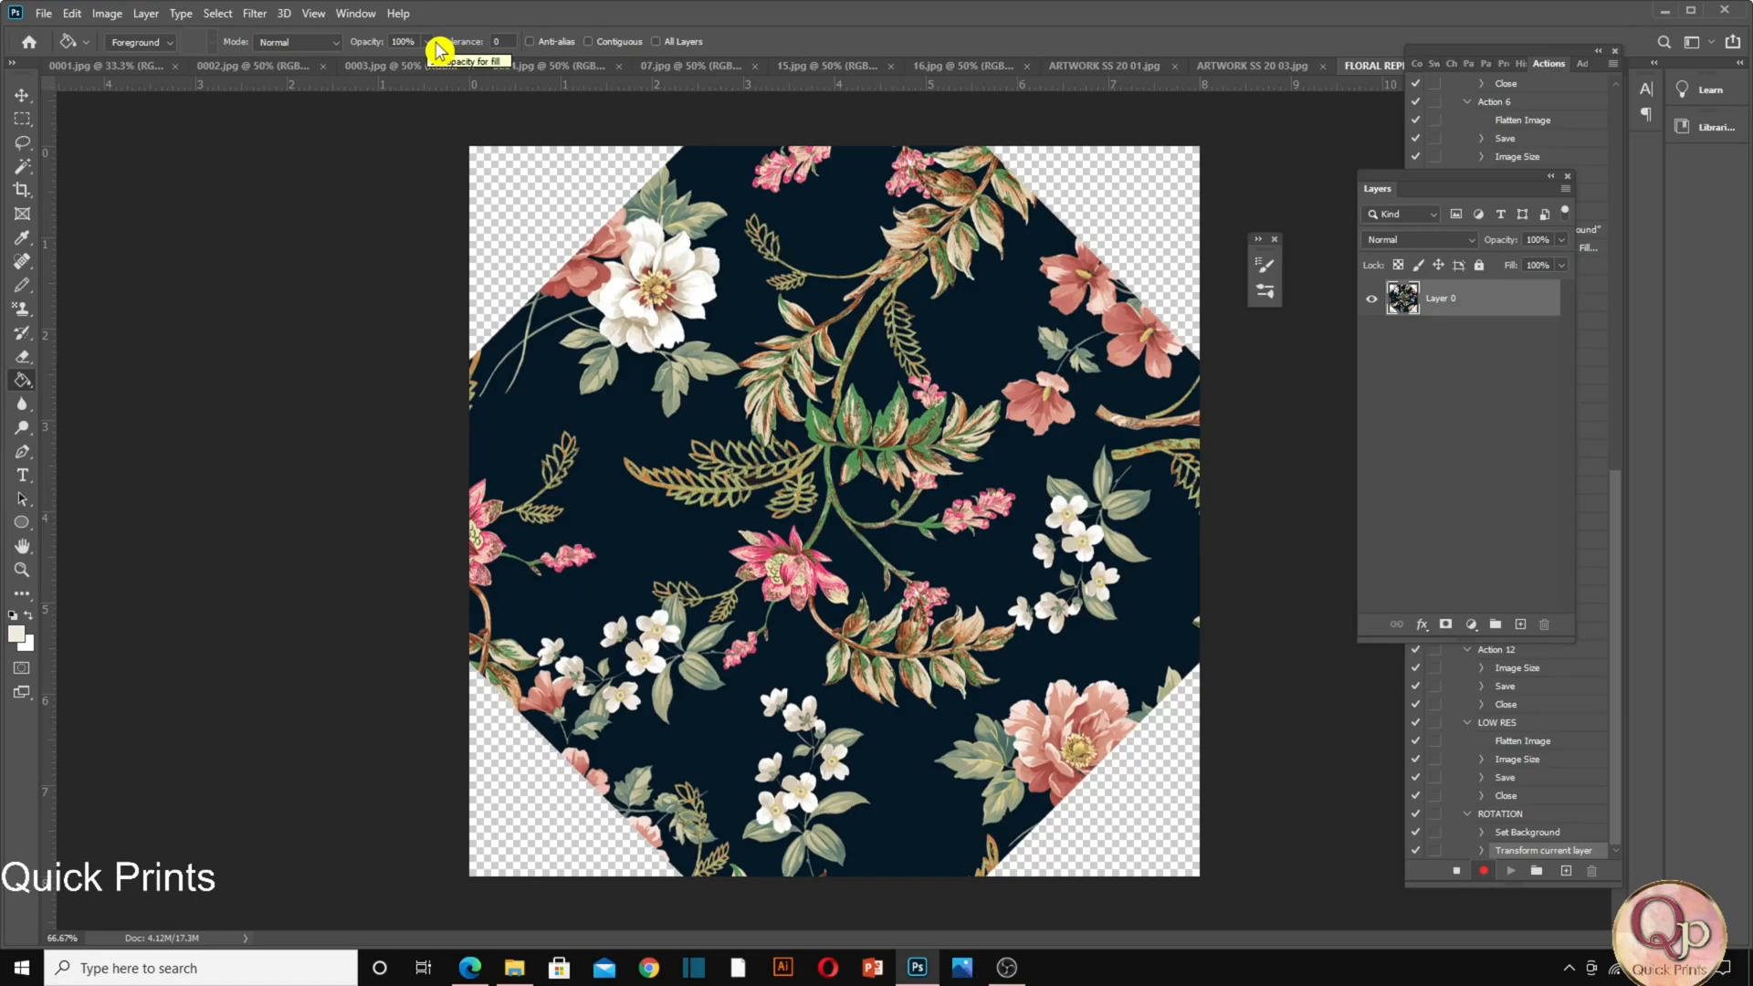
Enlarge the canvas by a relative 8 inches in both width and height, anchored at the centre.
key(ctrl+alt+c)
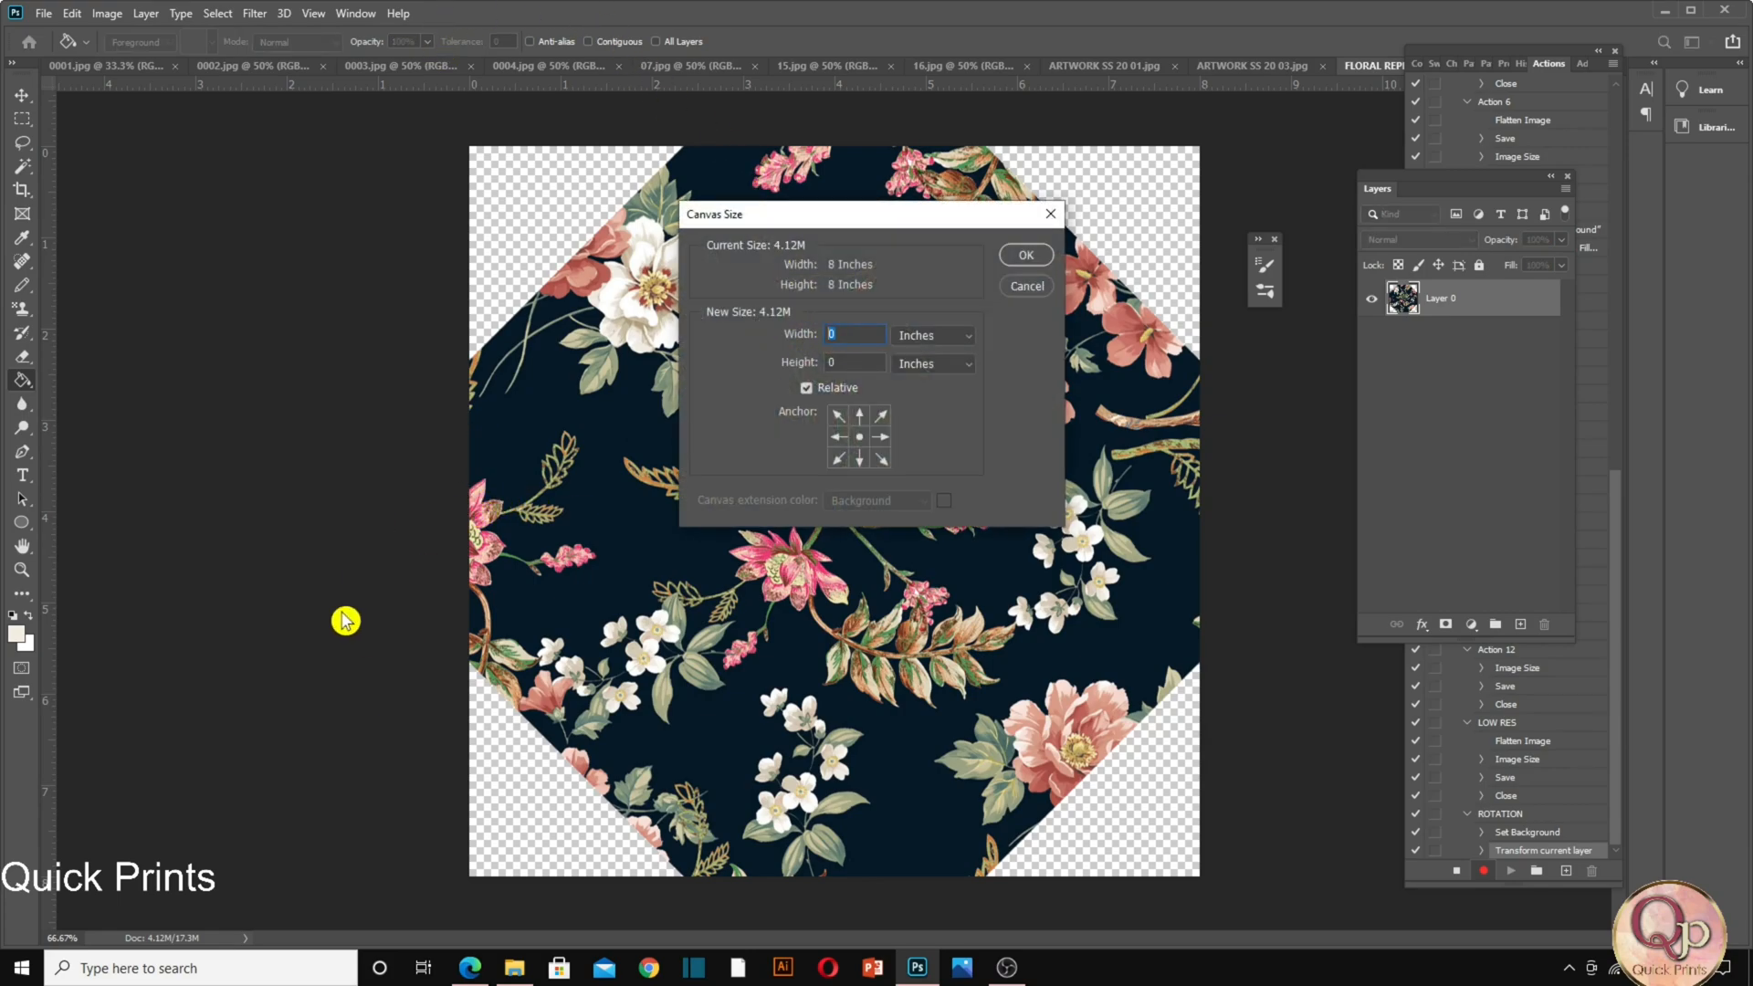
text(8)
key(Tab)
text(8)
key(Return)
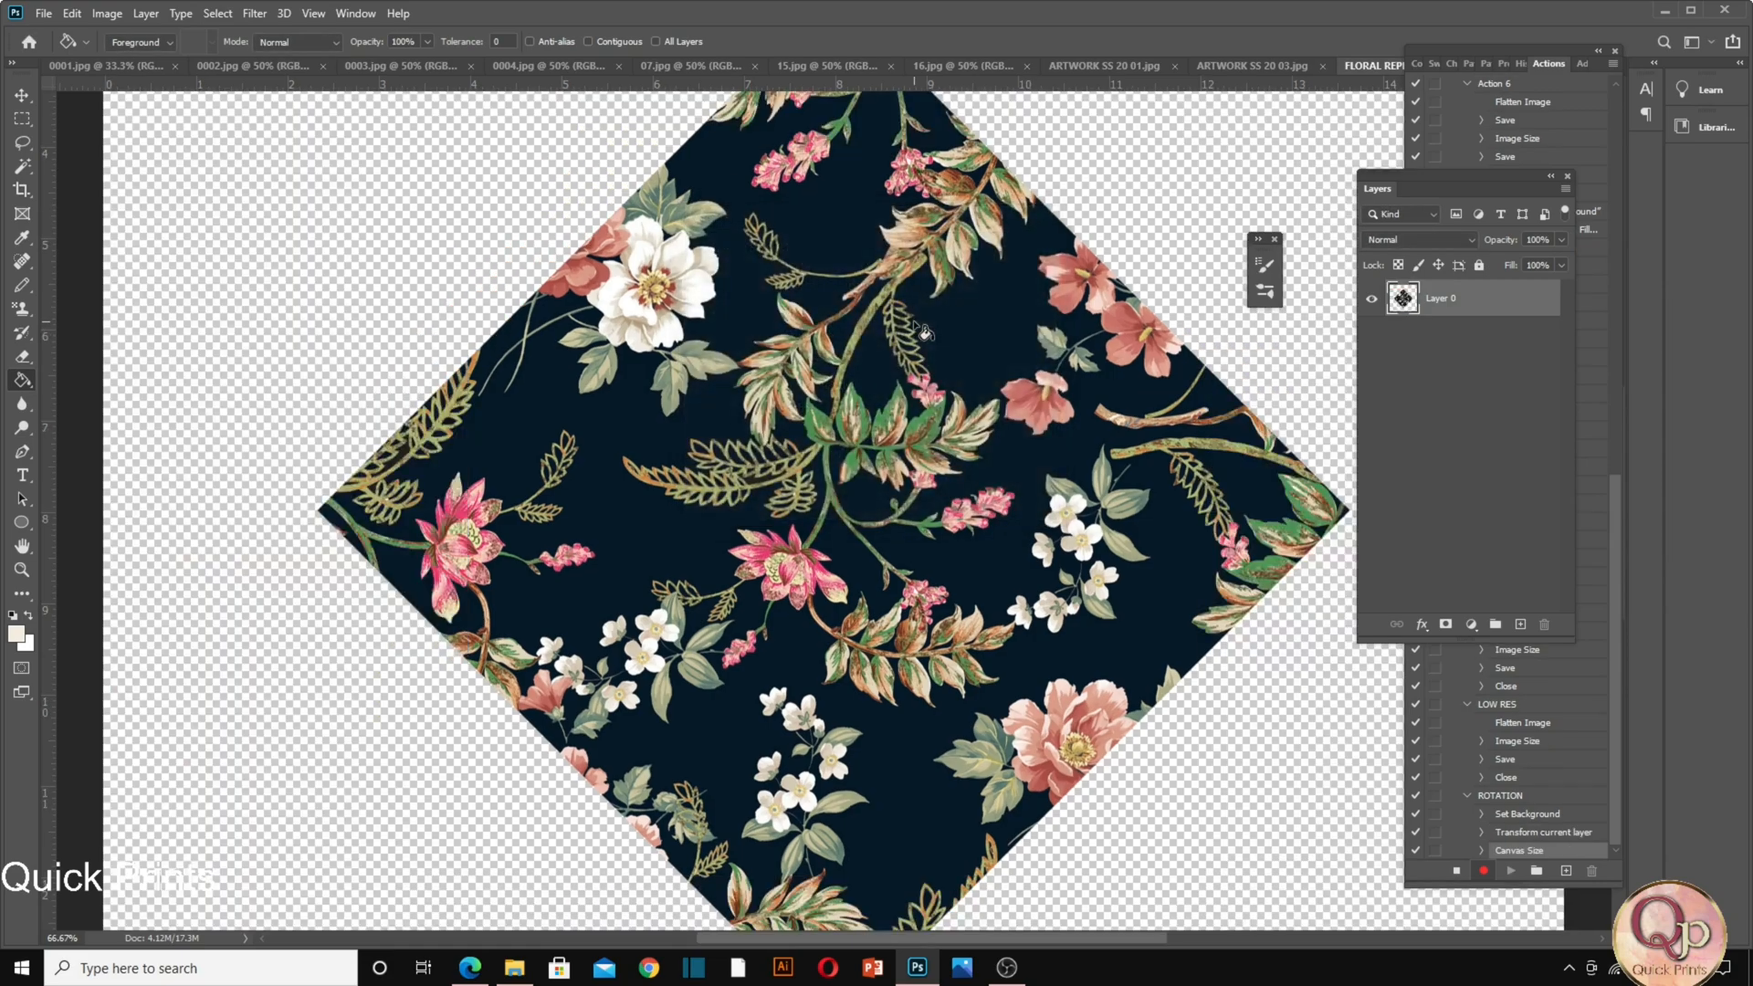
key(ctrl+0)
Select the pixels of Layer 0 and crop the image to that selection.
ctrl+click(1401, 298)
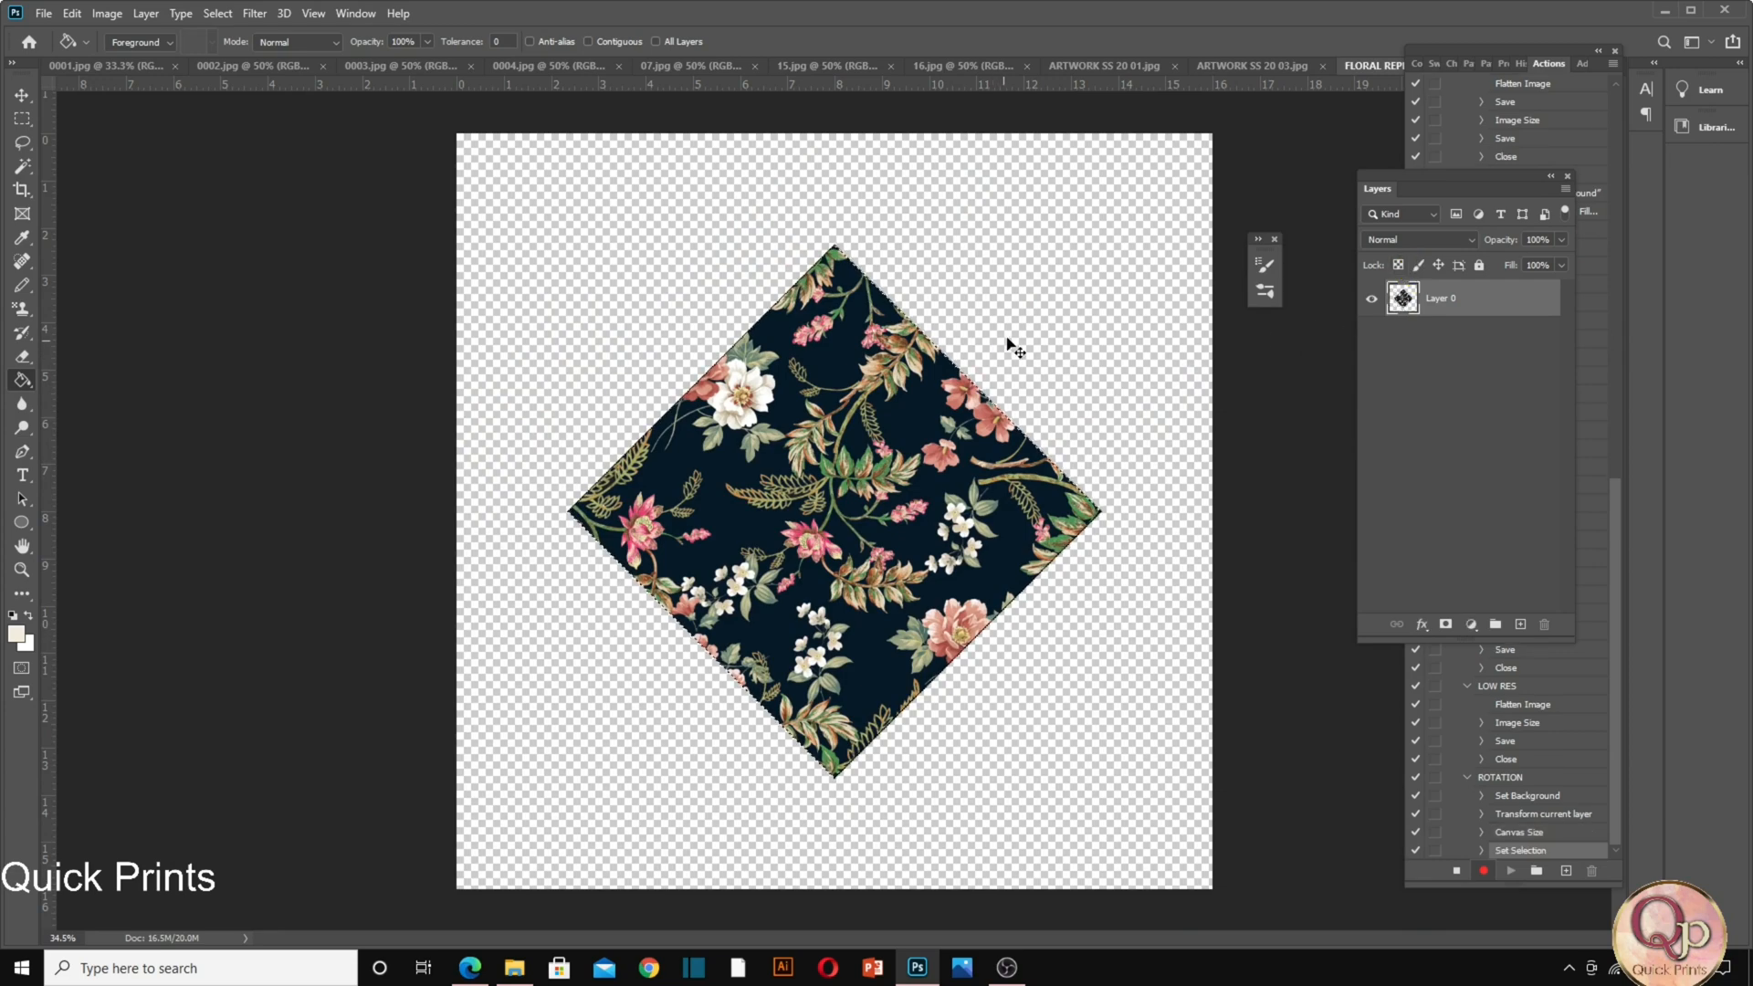
right_click(1399, 300)
click(1465, 358)
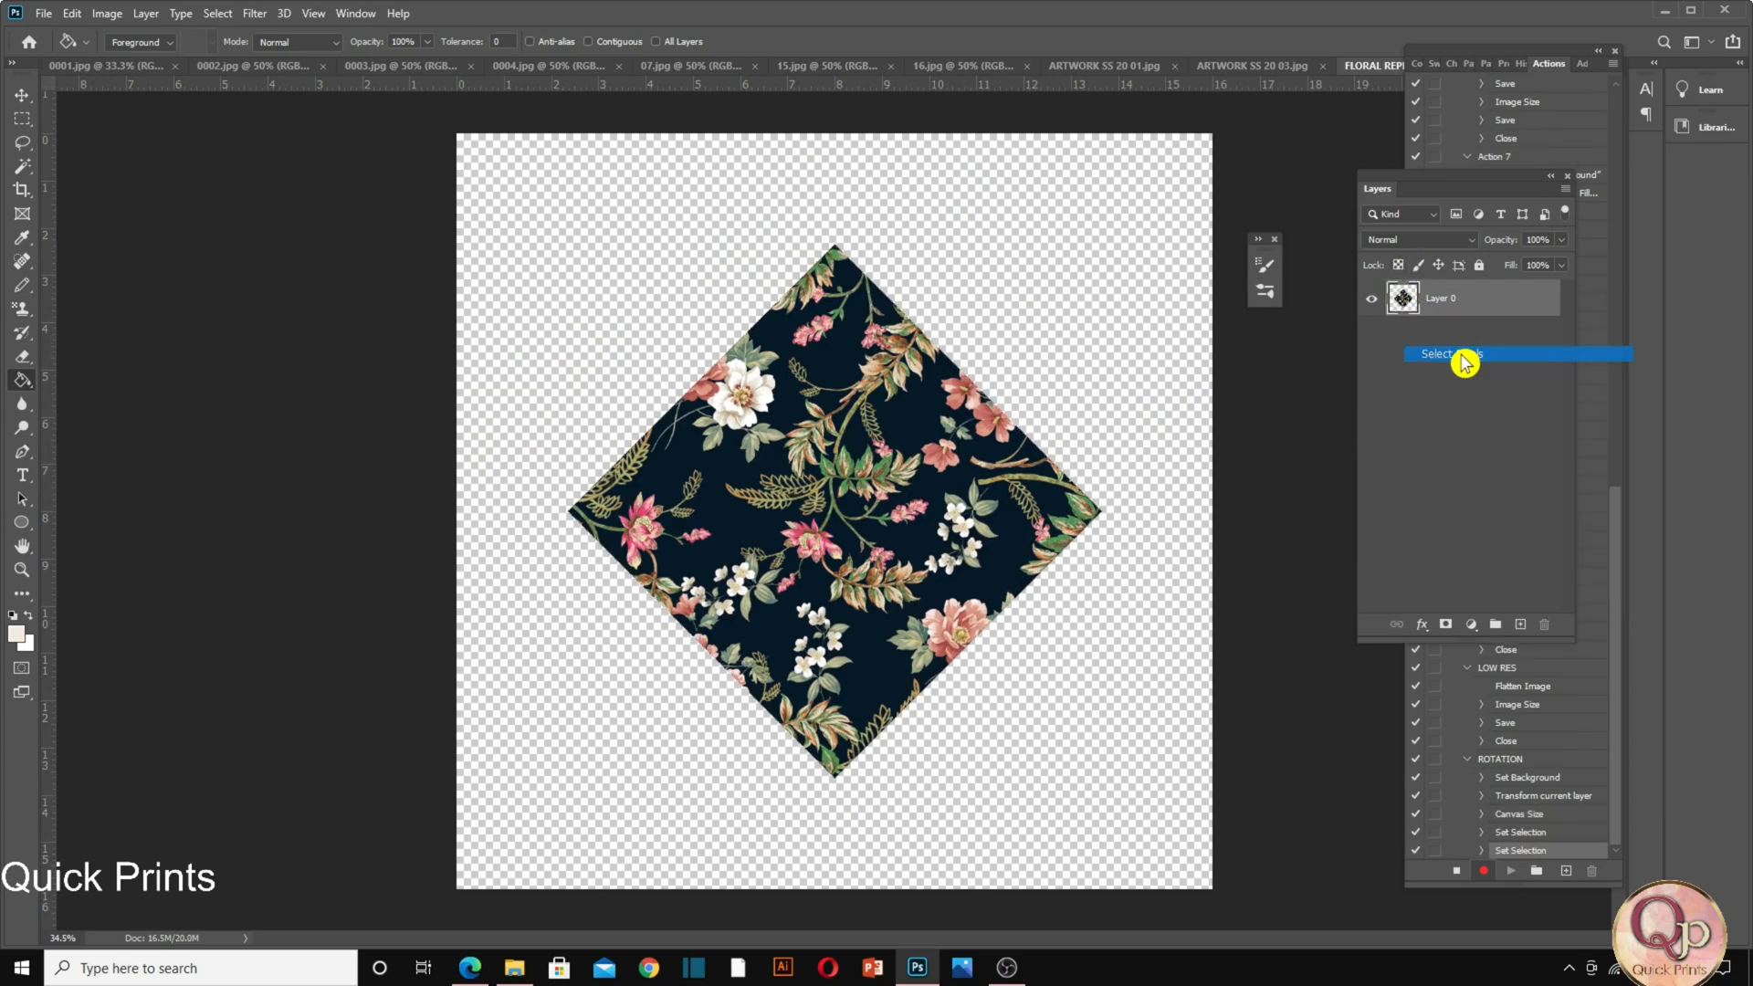
click(107, 14)
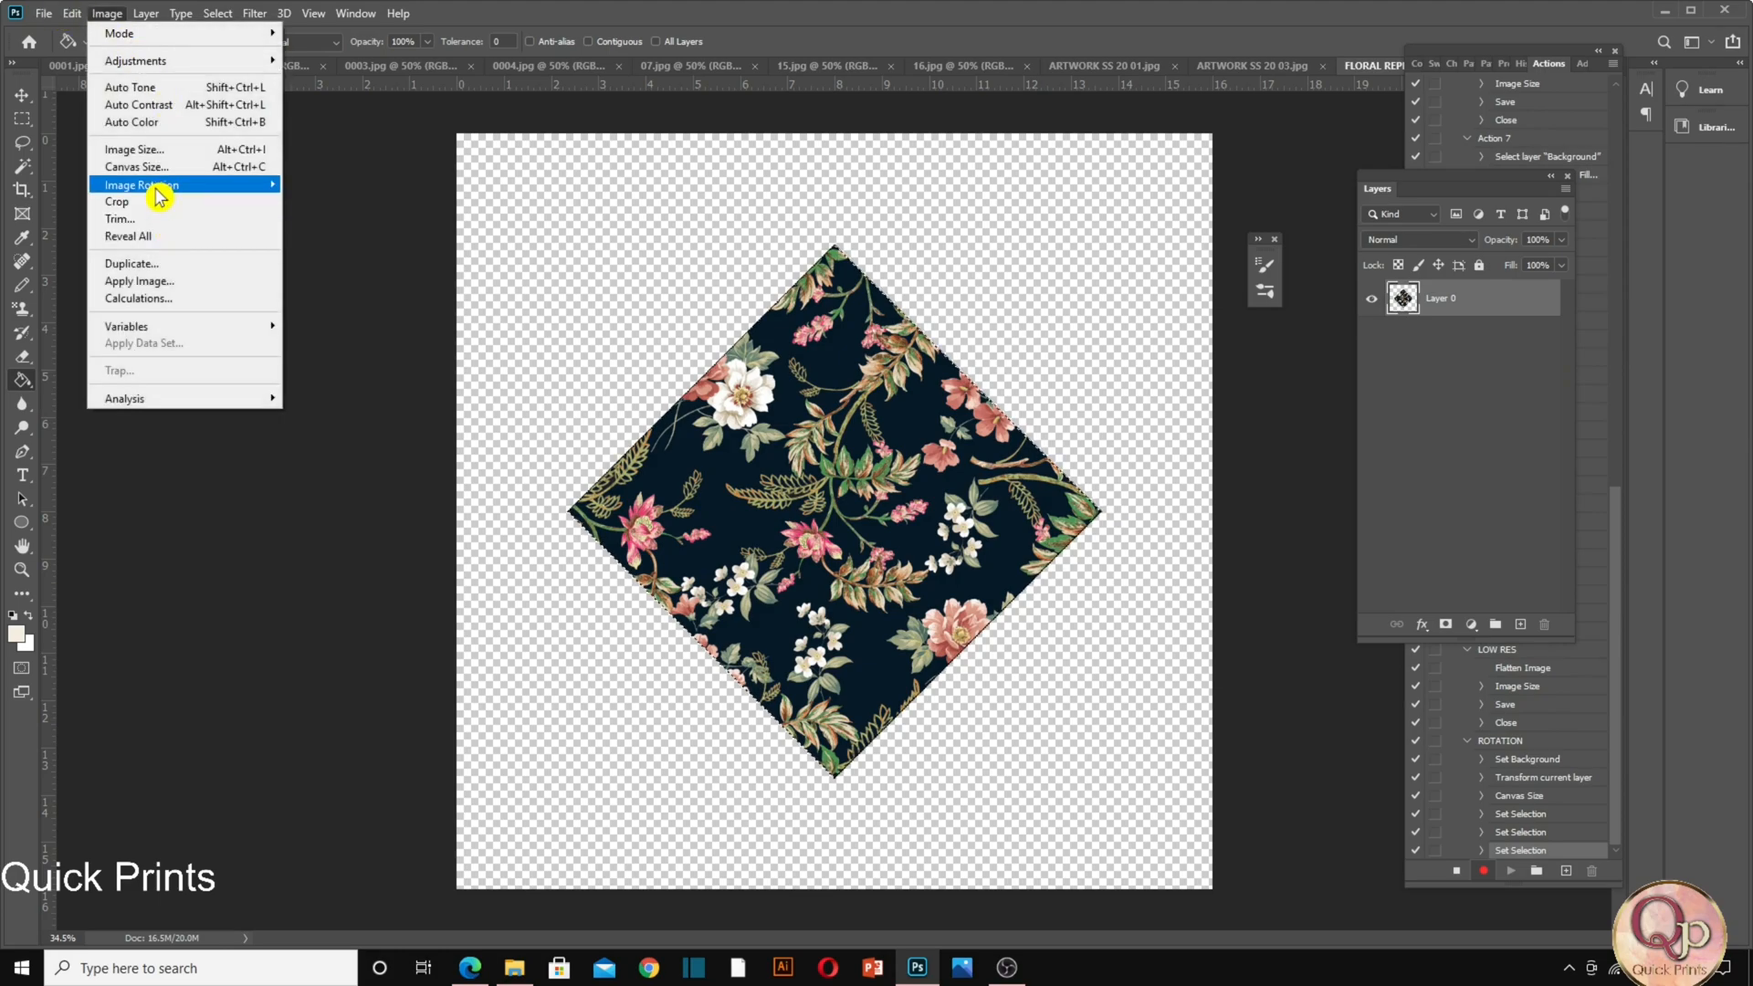
click(162, 201)
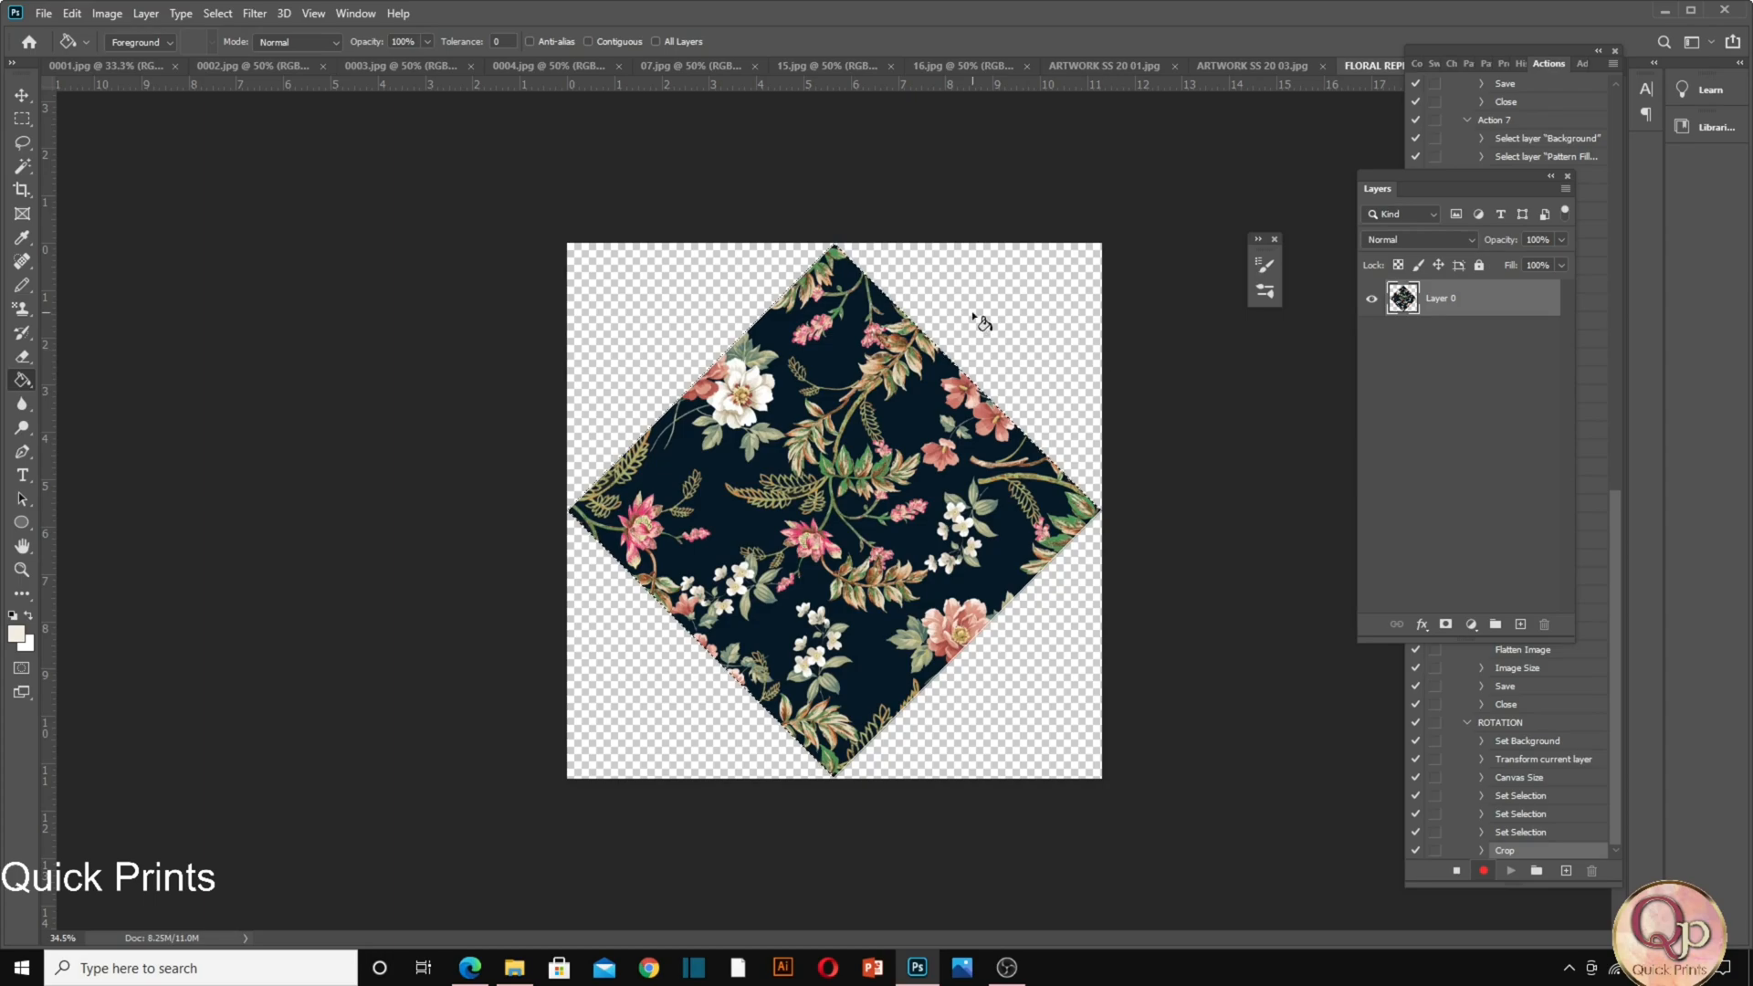
Save the rotated artwork as a PNG named FLORAL REPEAT in the LOW RES folder, using the large file size option.
click(45, 14)
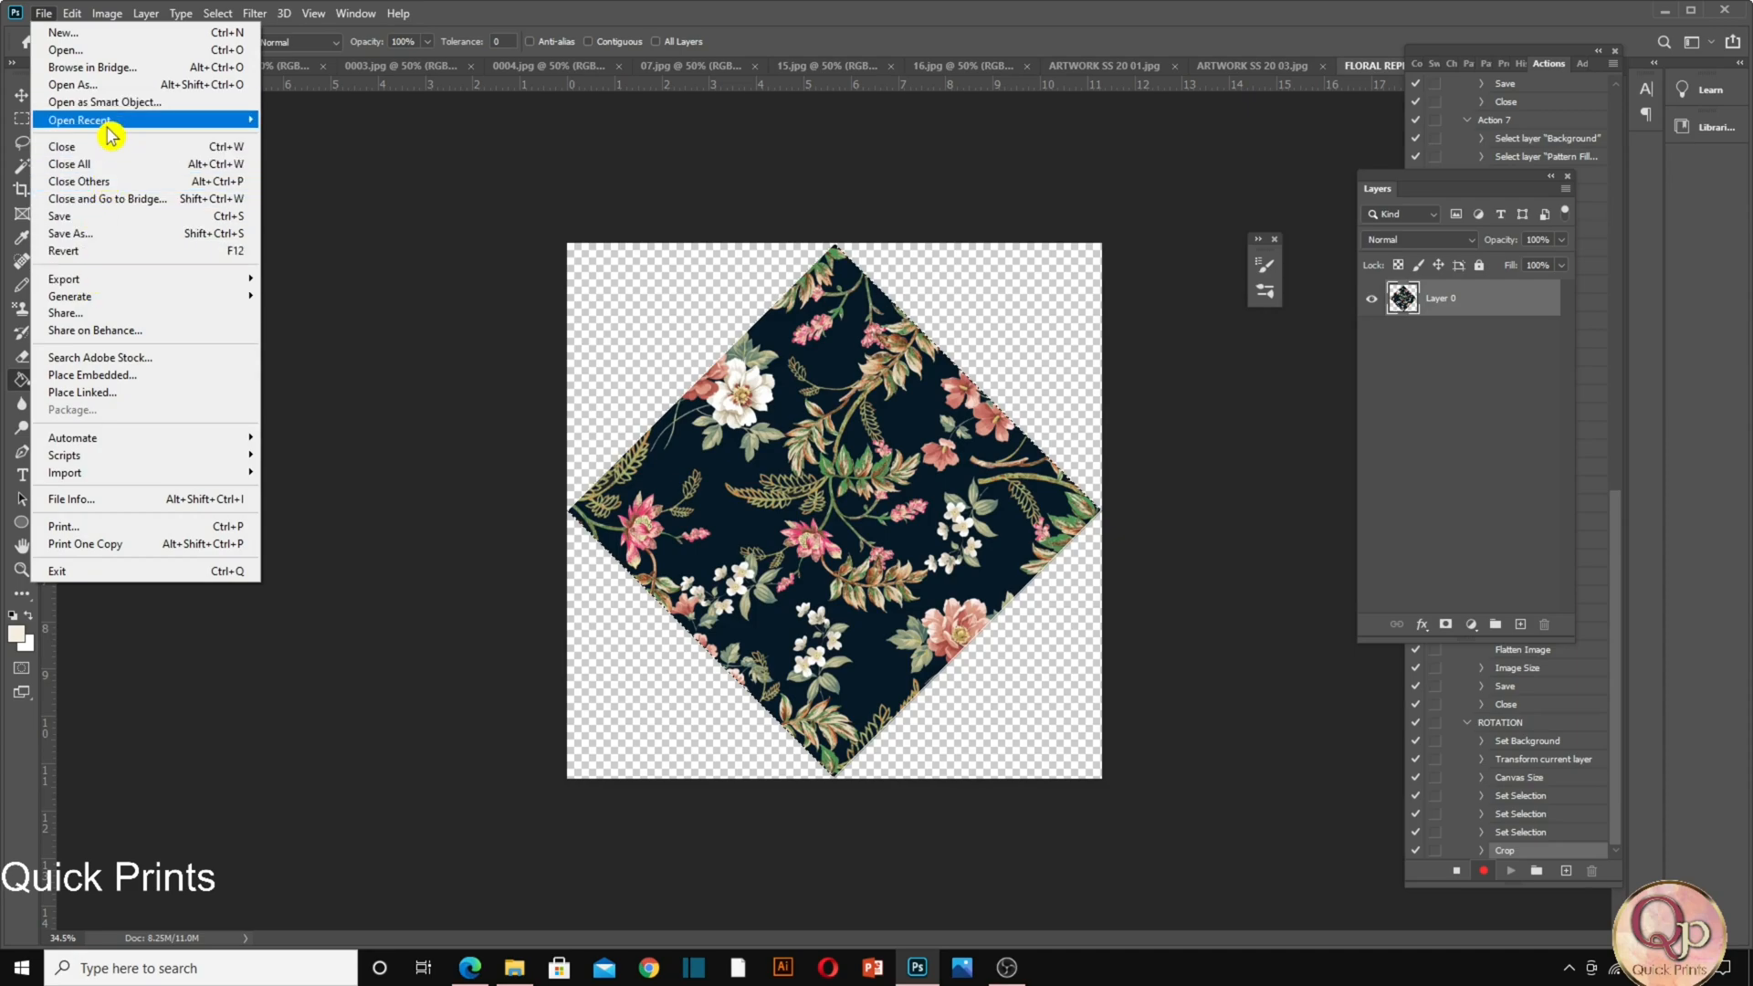
click(84, 238)
click(991, 638)
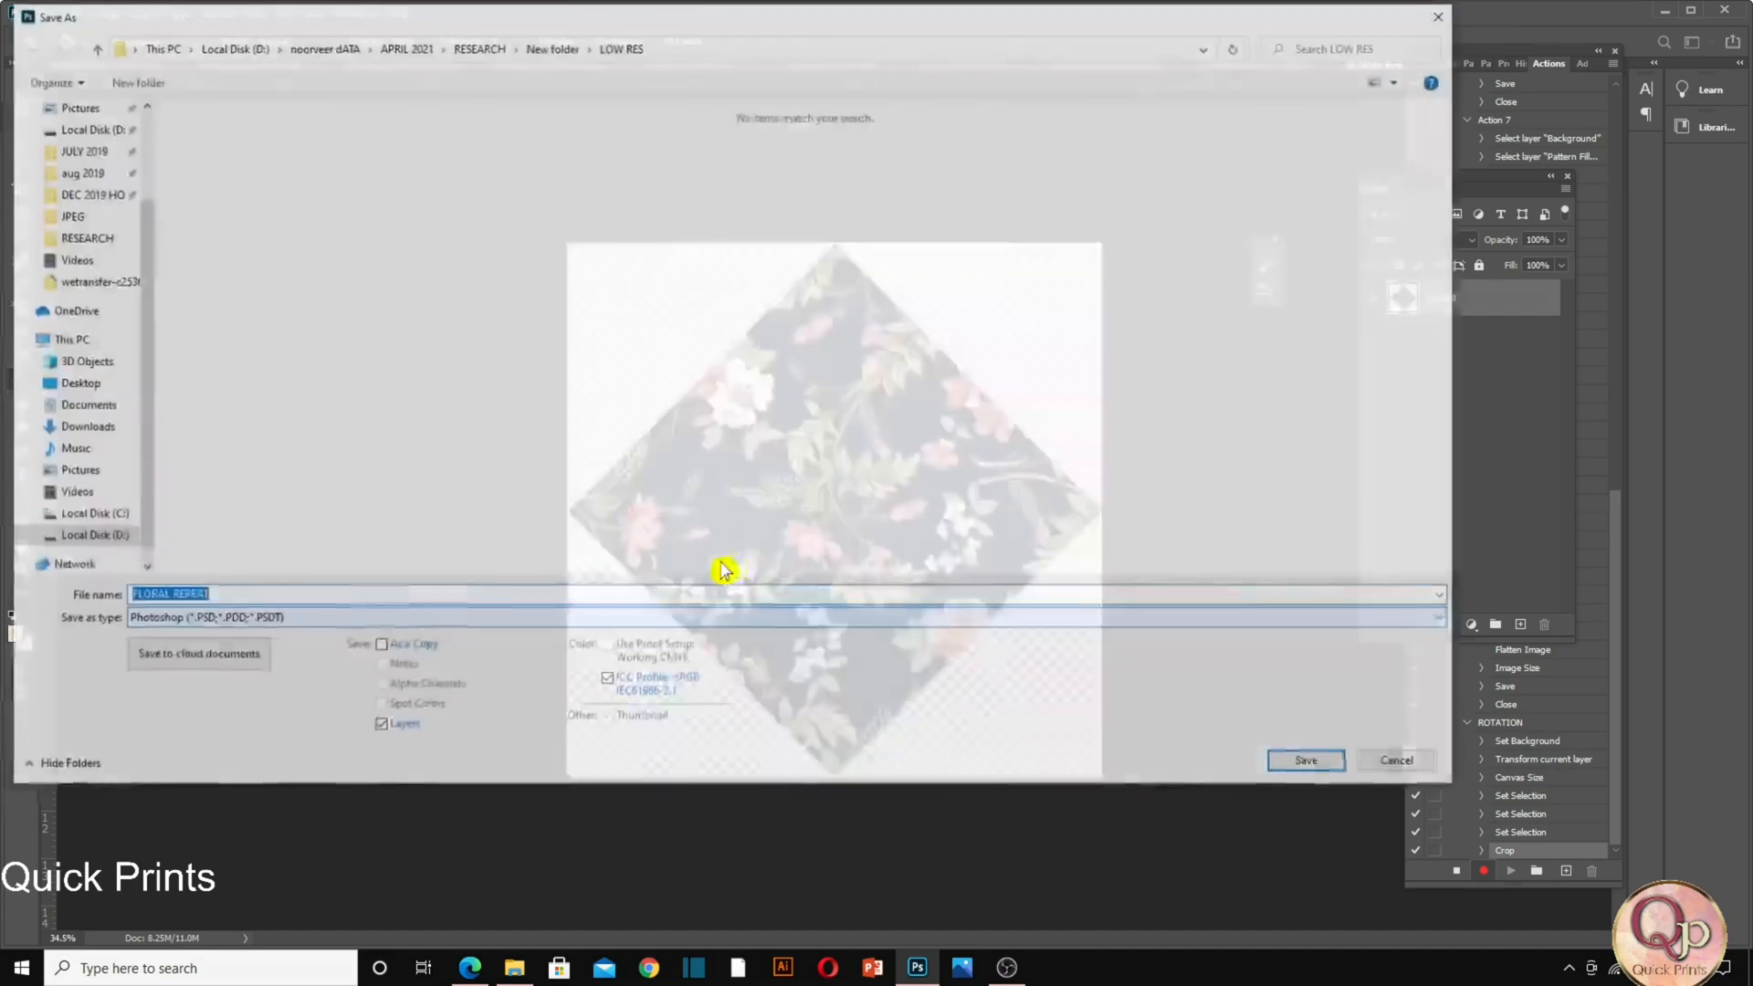
click(305, 621)
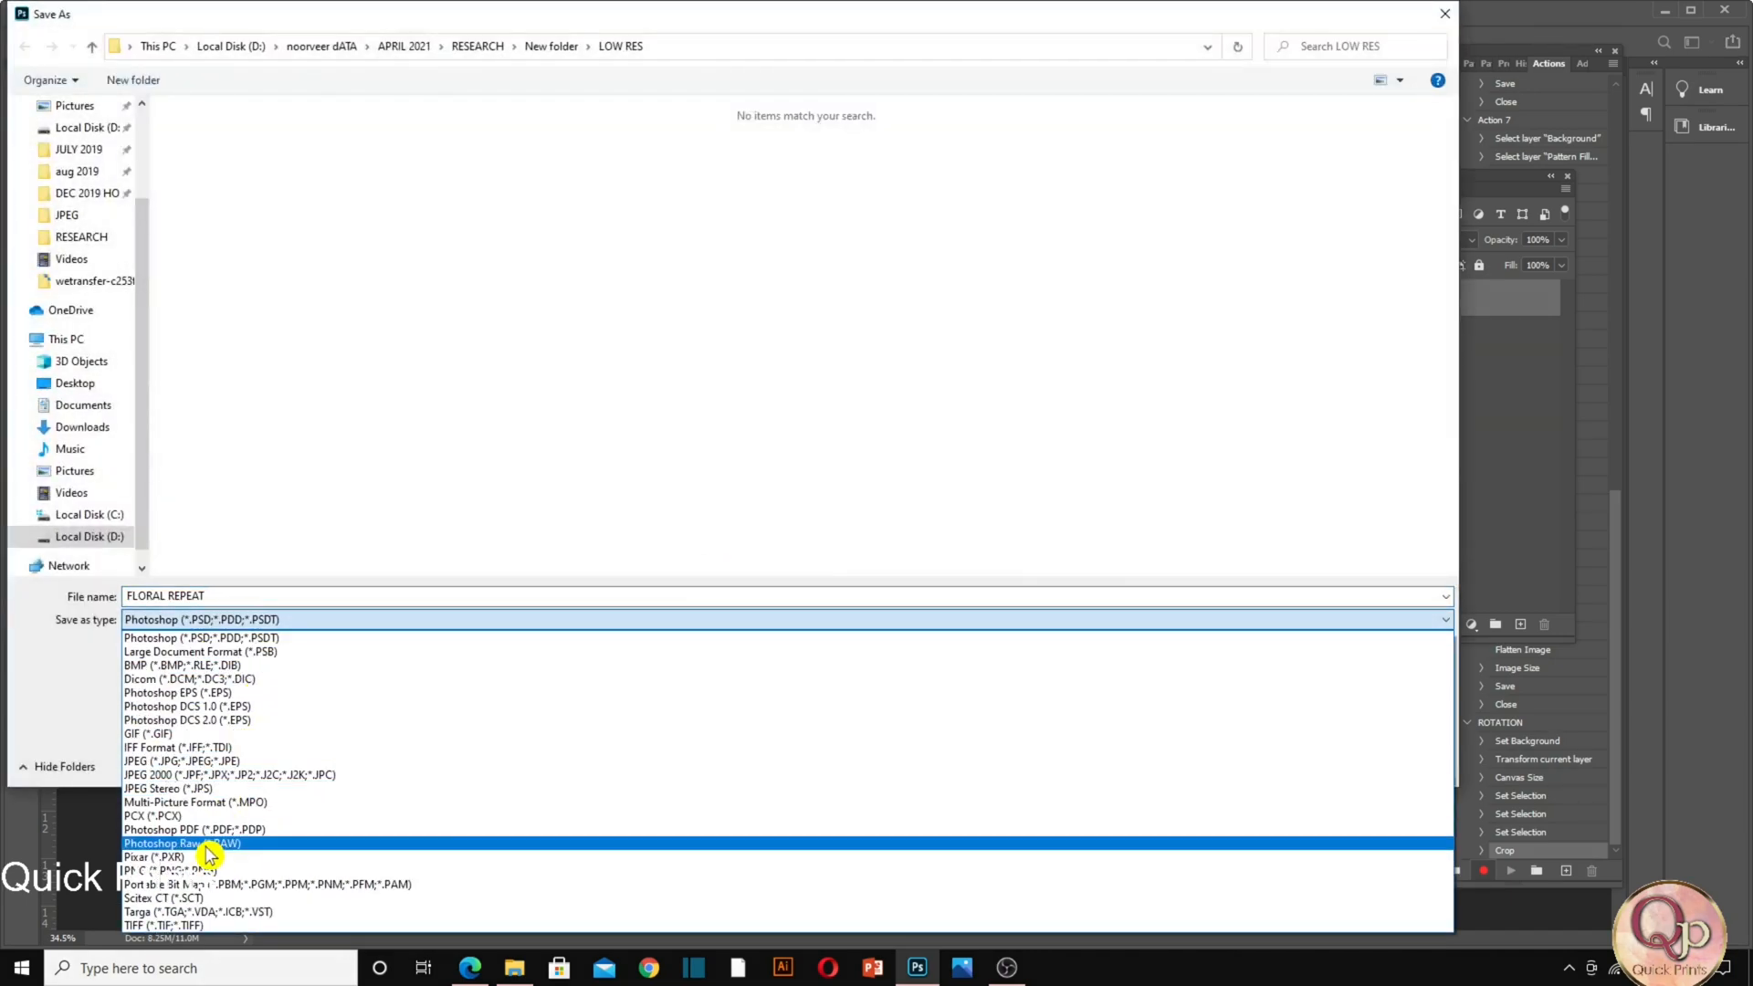
click(193, 871)
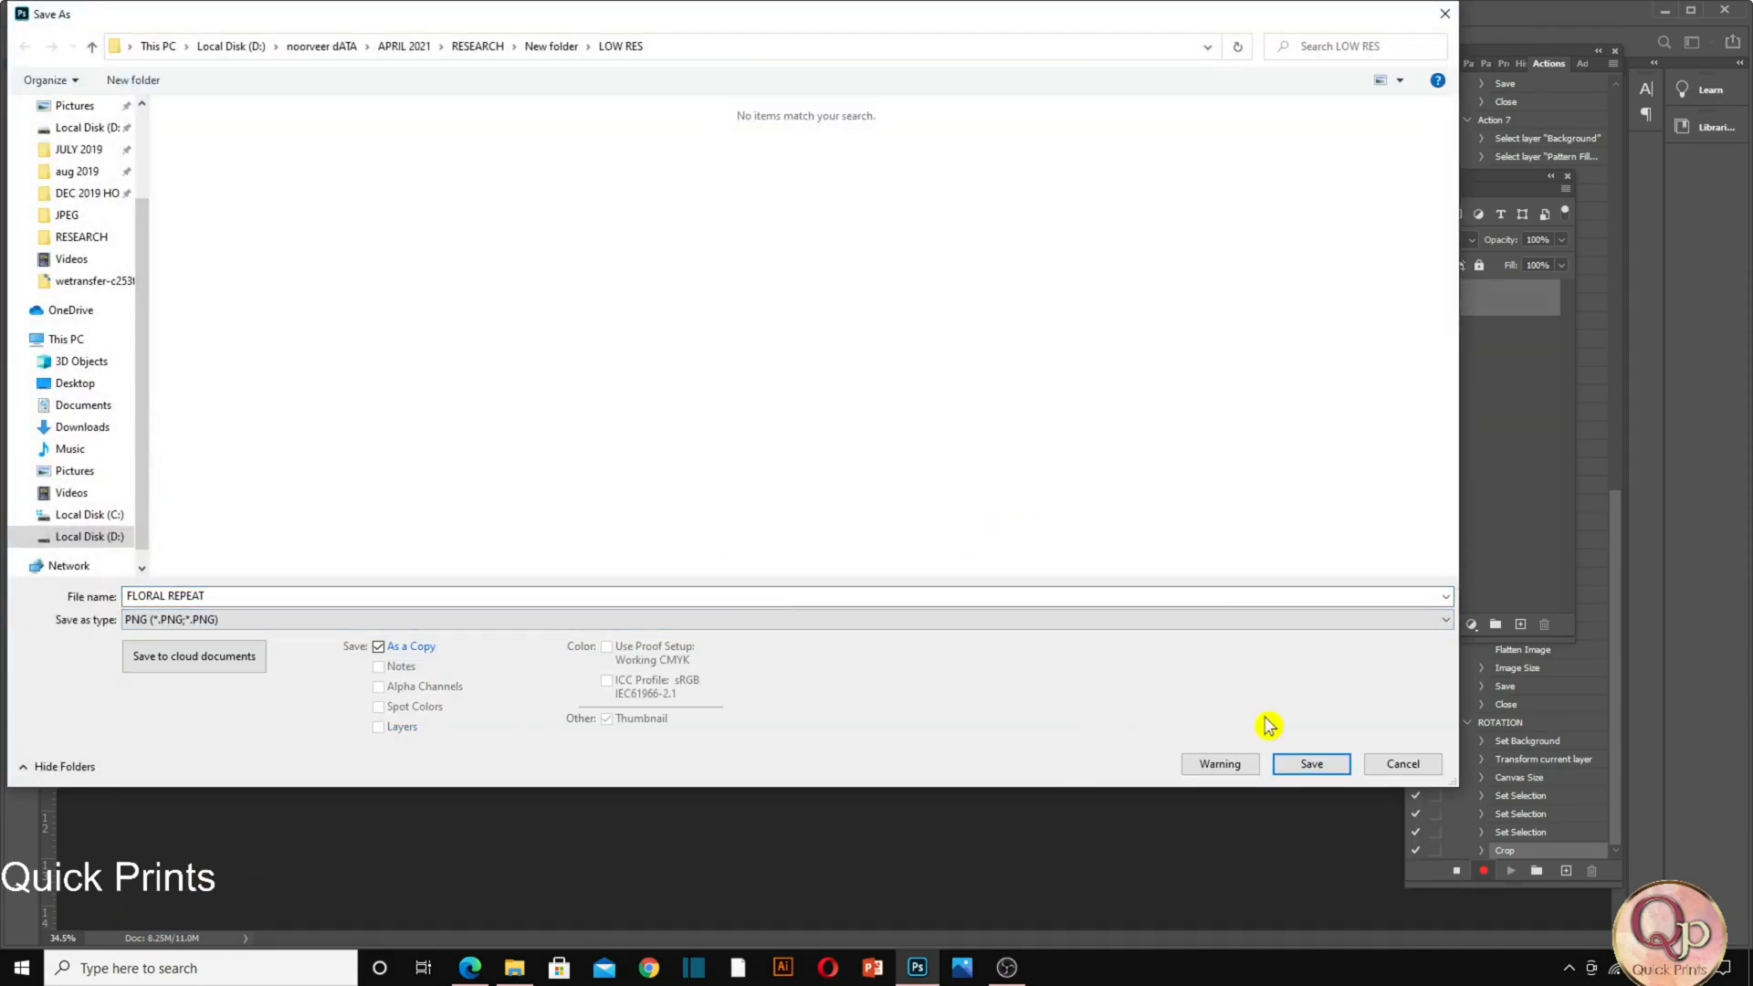
click(1292, 772)
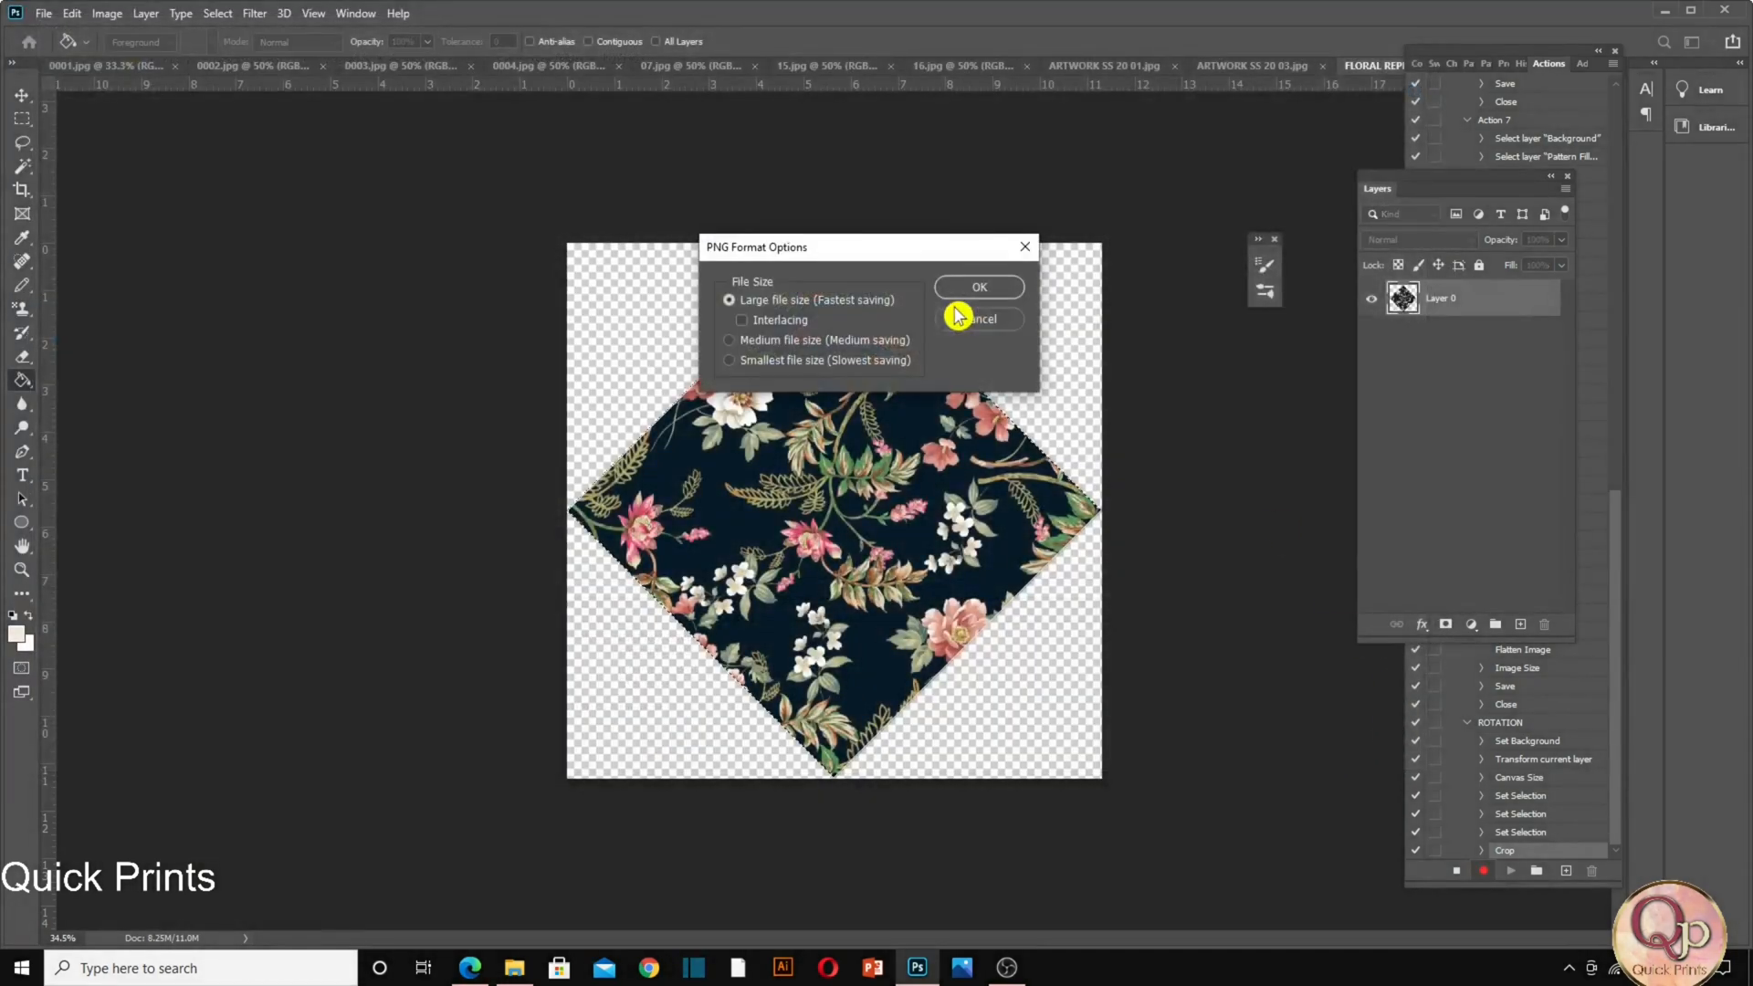
click(1003, 285)
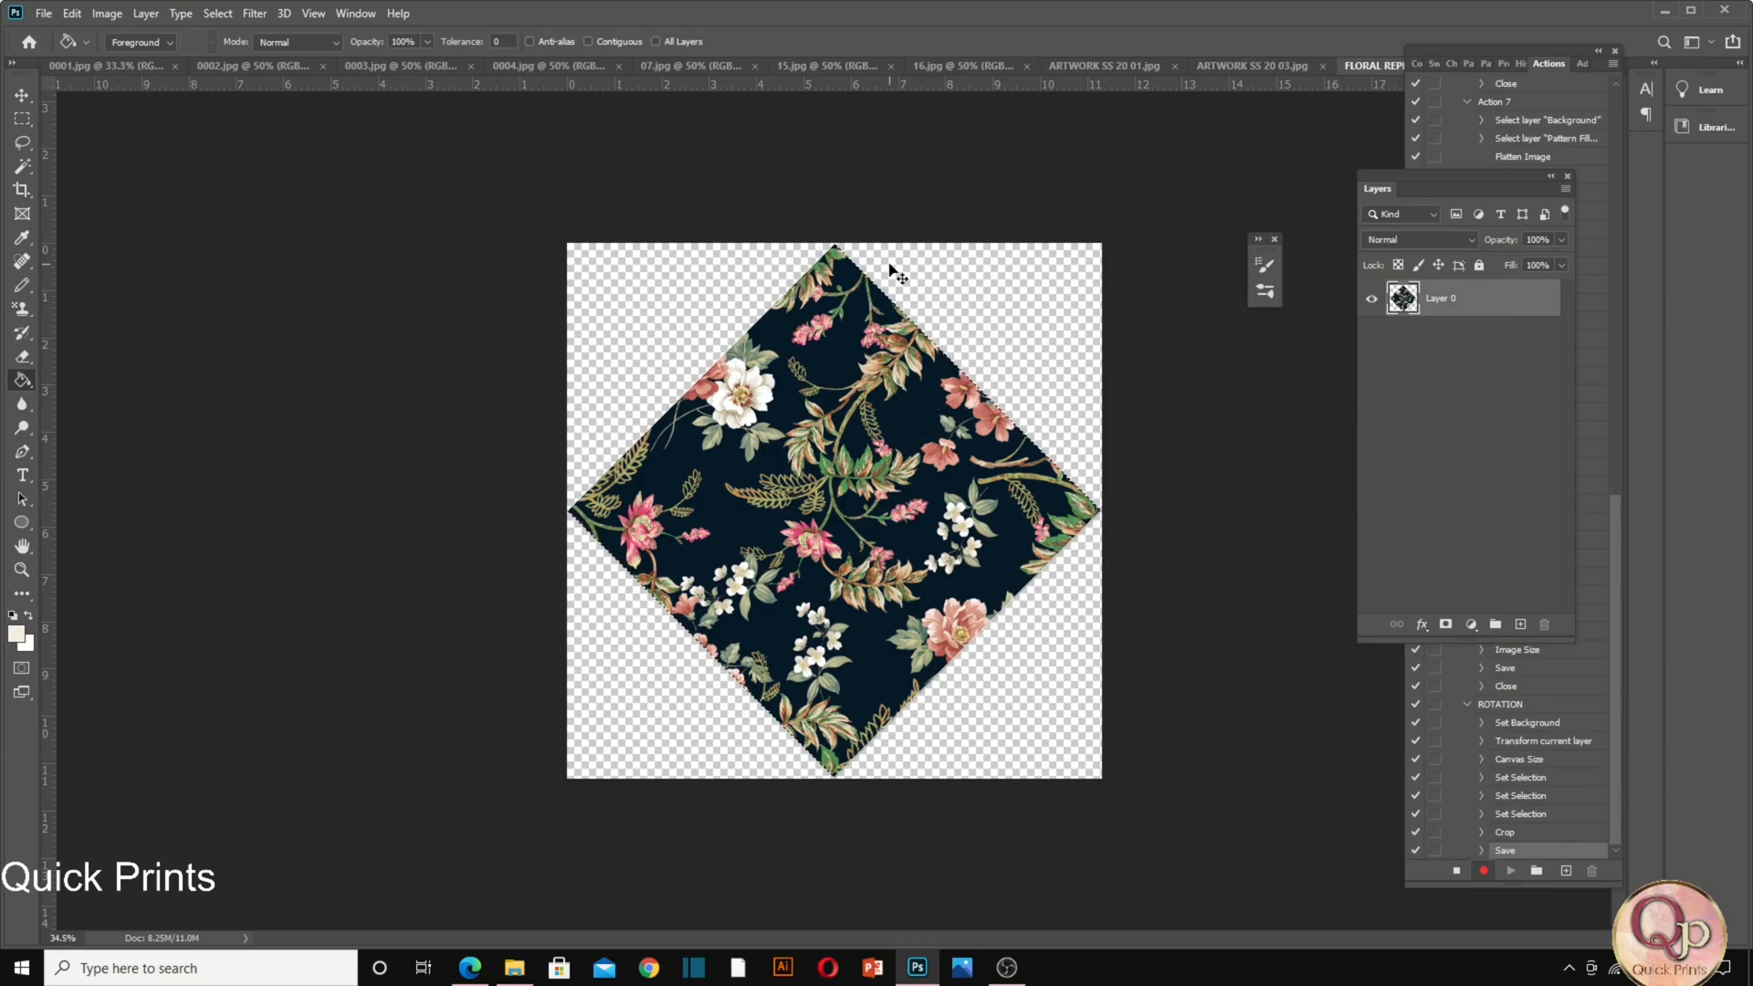
Close FLORAL REPEAT.jpg without saving its changes and stop recording the ROTATION action.
key(ctrl+w)
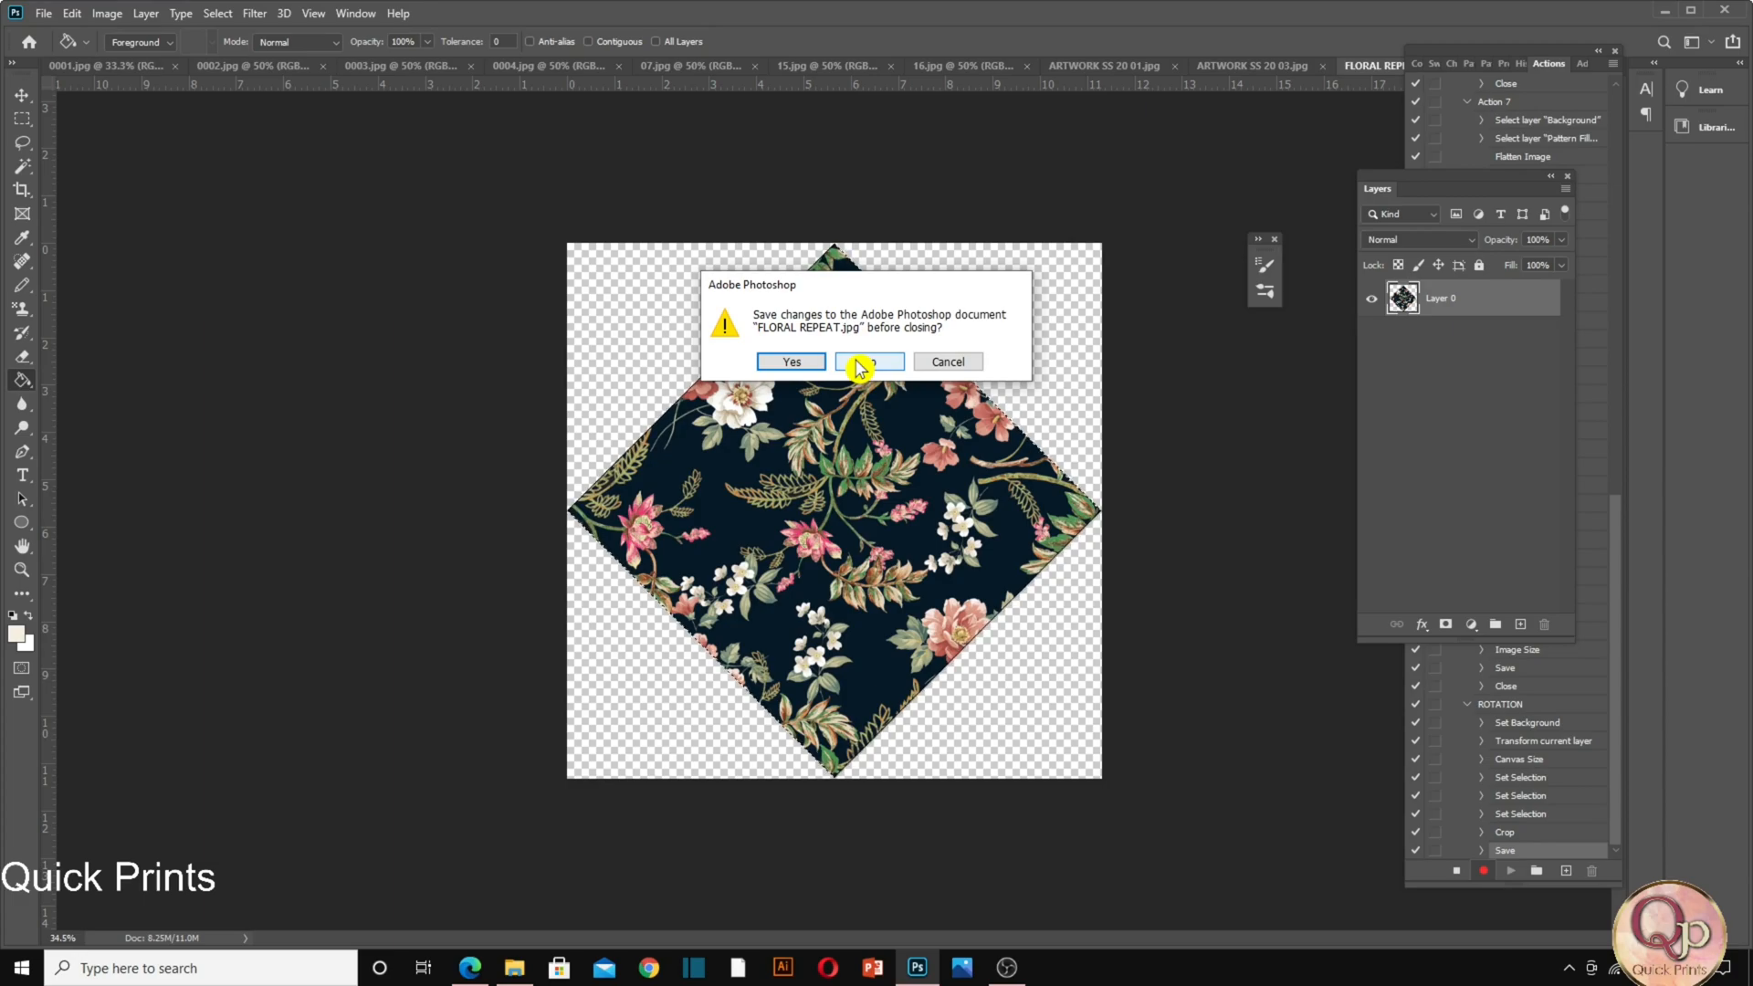
click(858, 368)
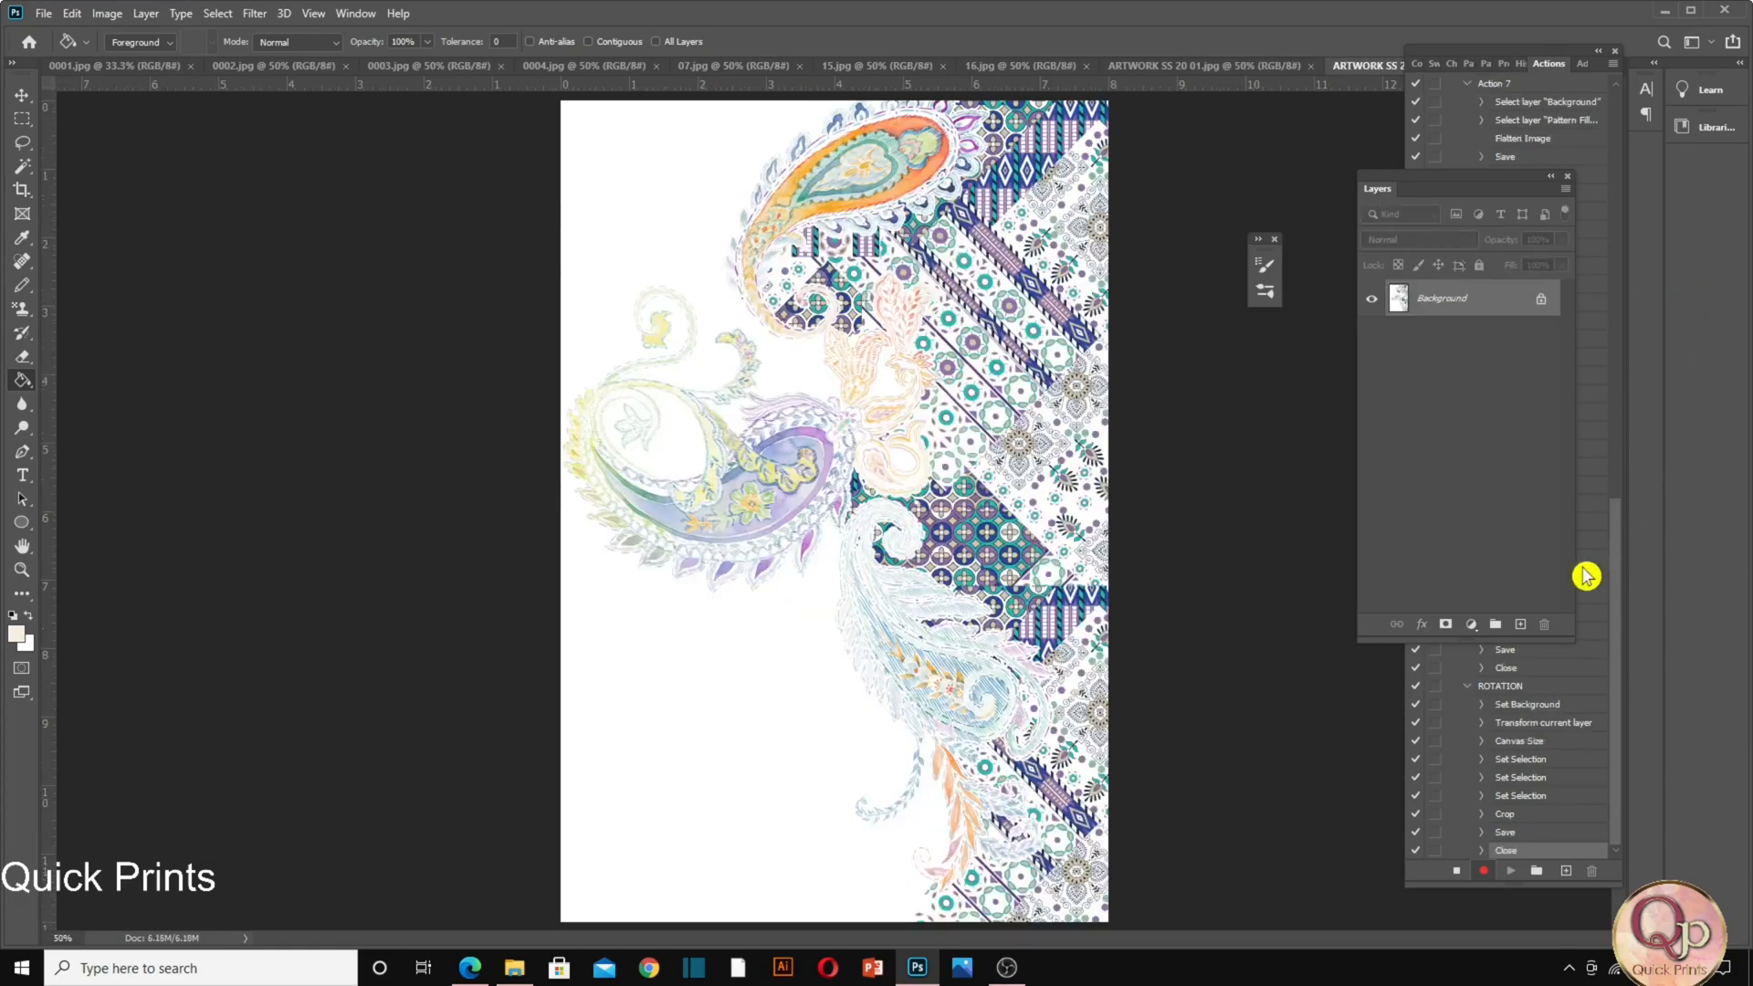
click(1455, 873)
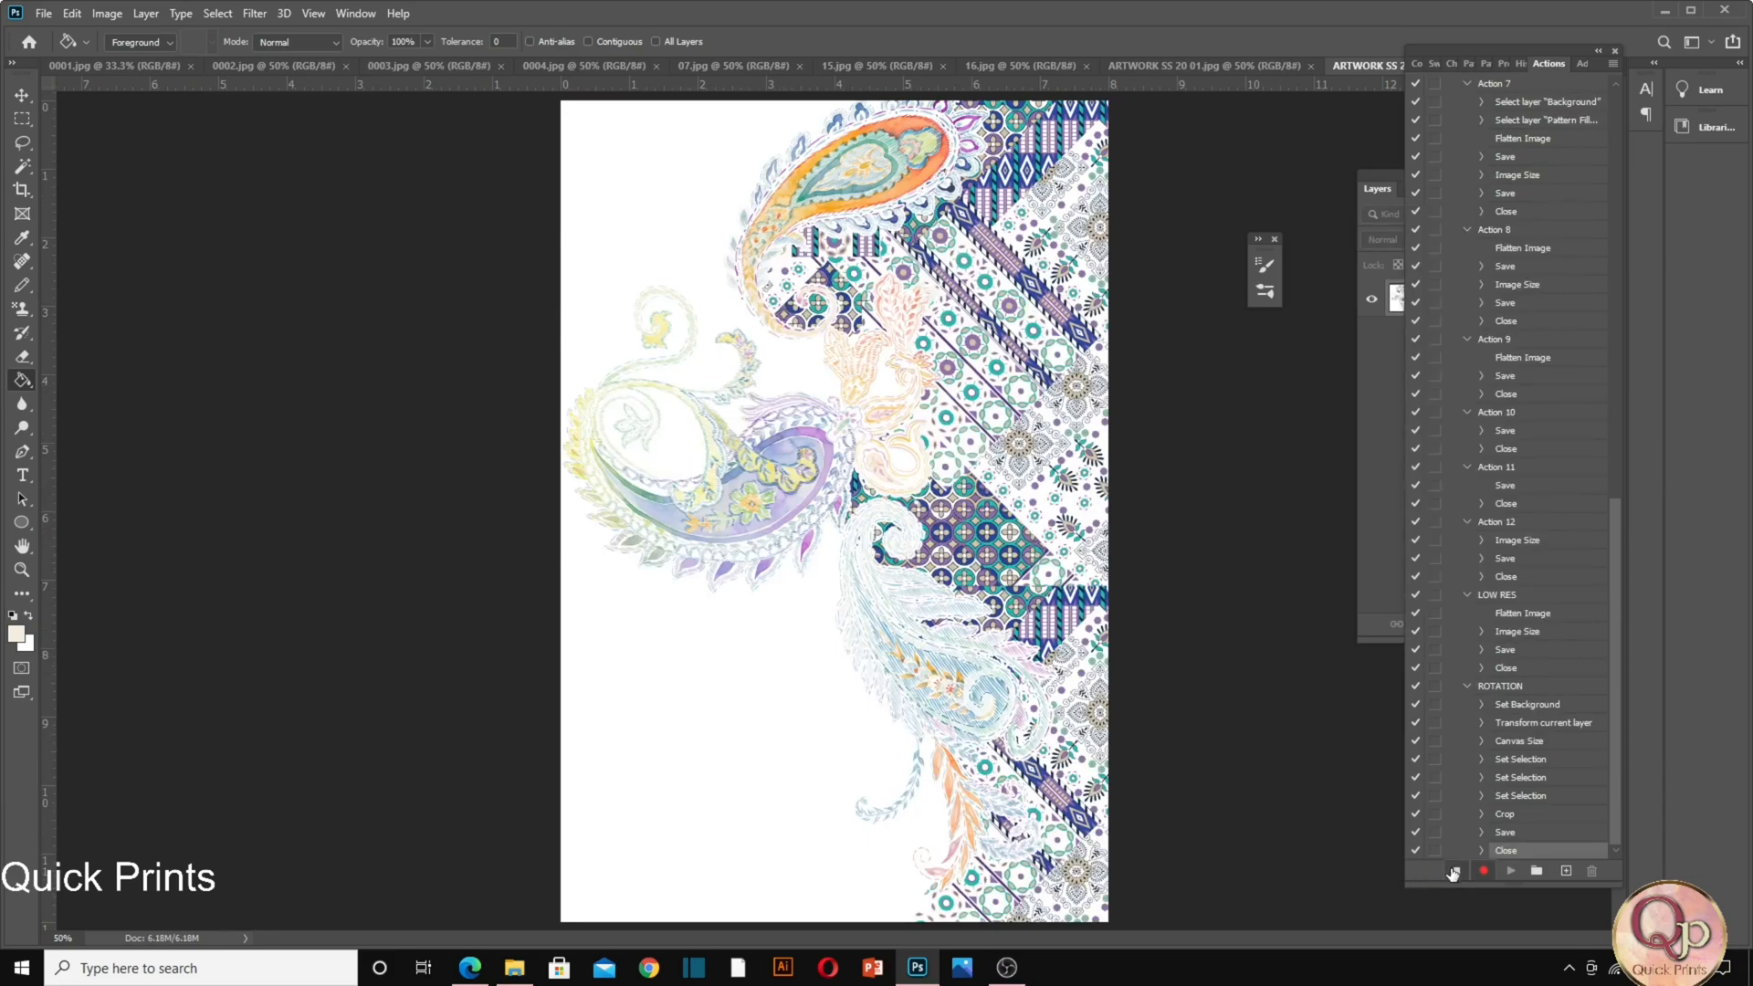
Run a batch of the ROTATION action on all the open artworks.
click(43, 13)
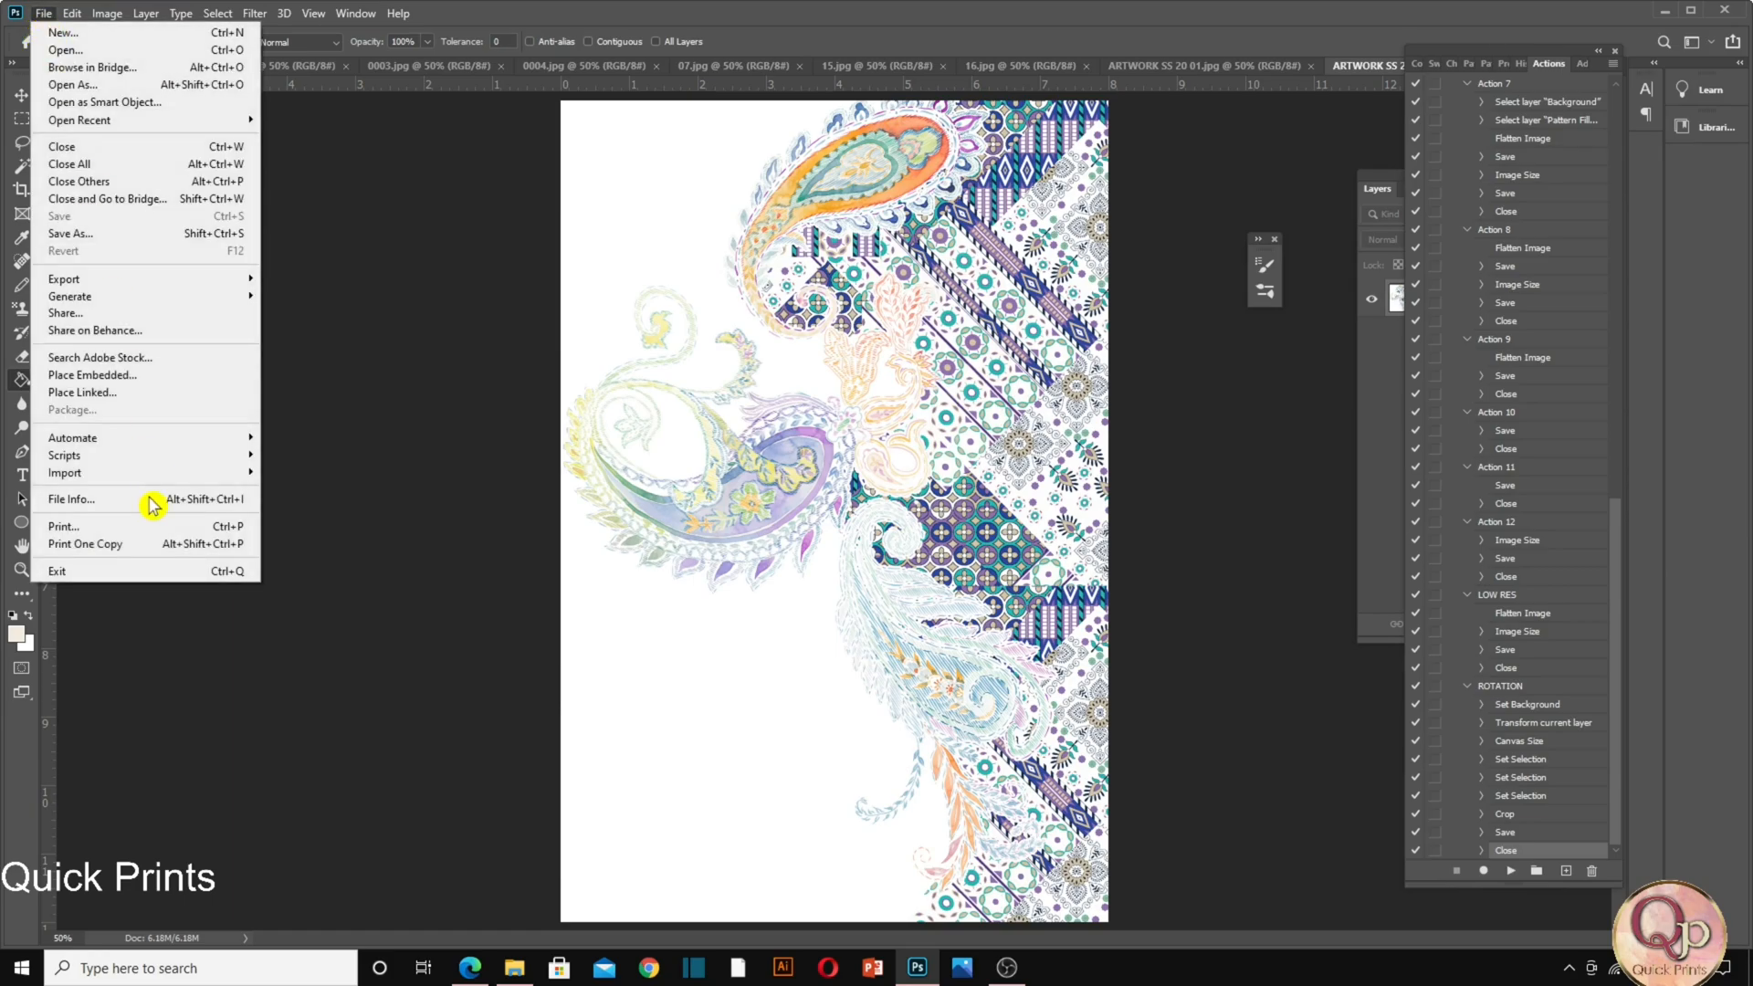
mouse_move(142, 438)
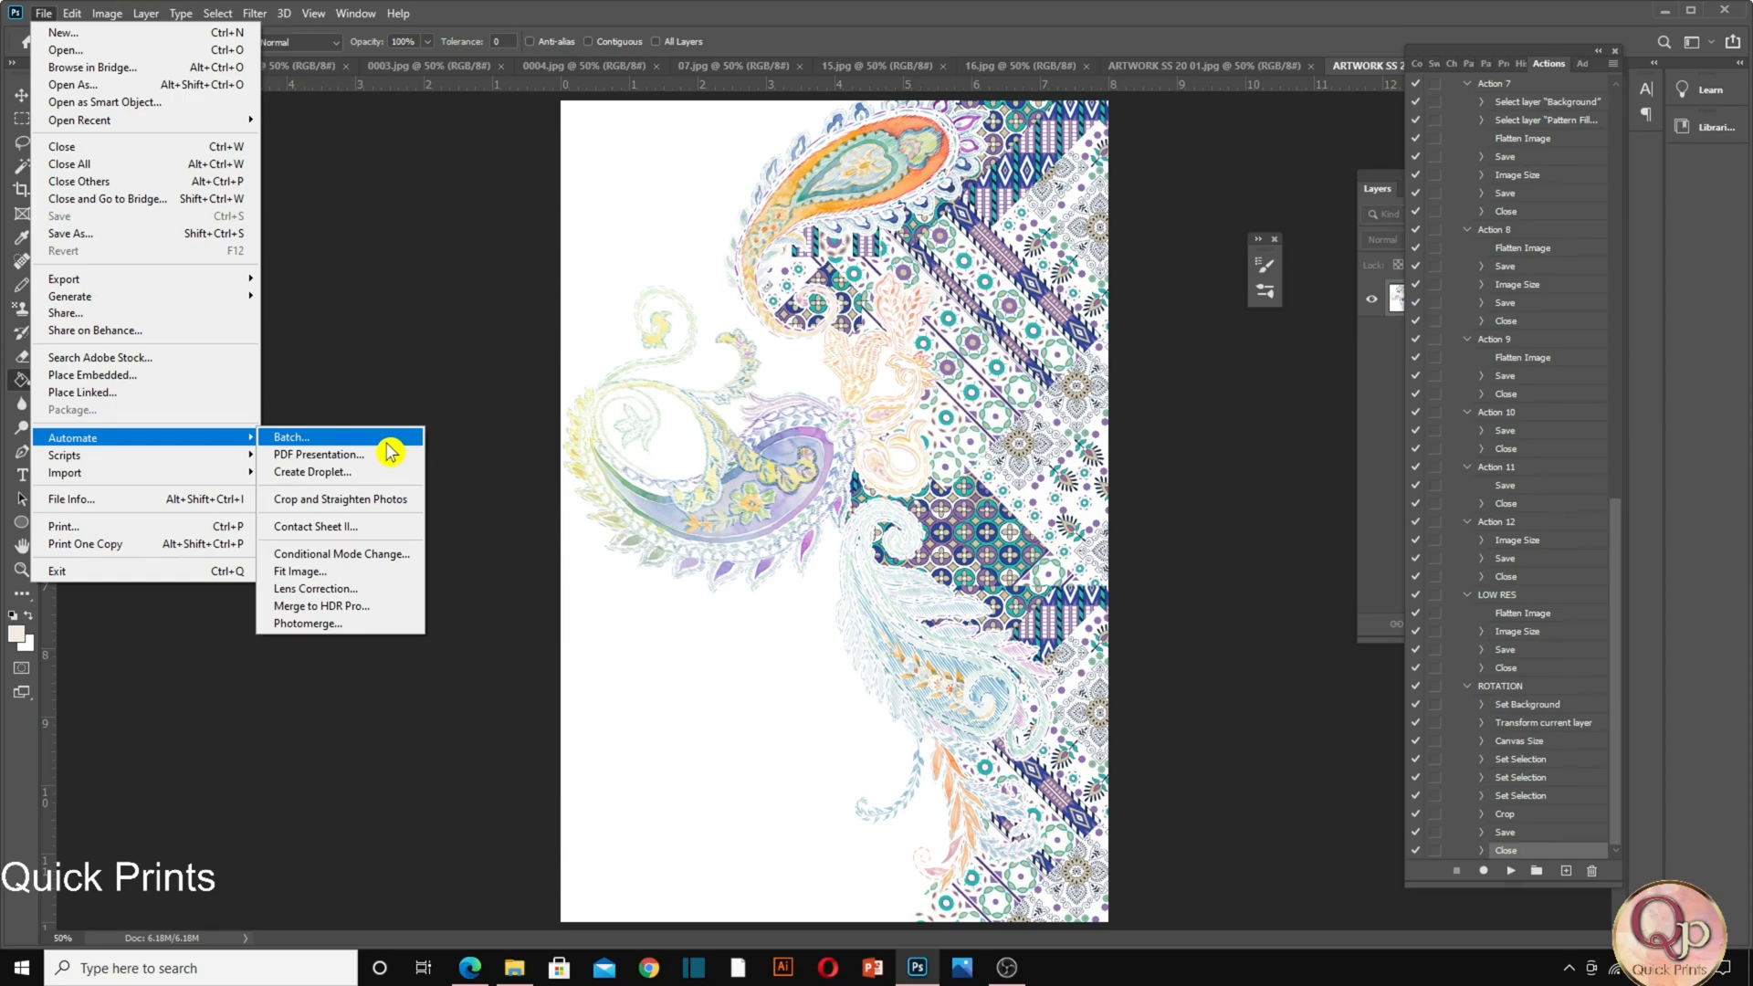
click(387, 440)
click(1260, 203)
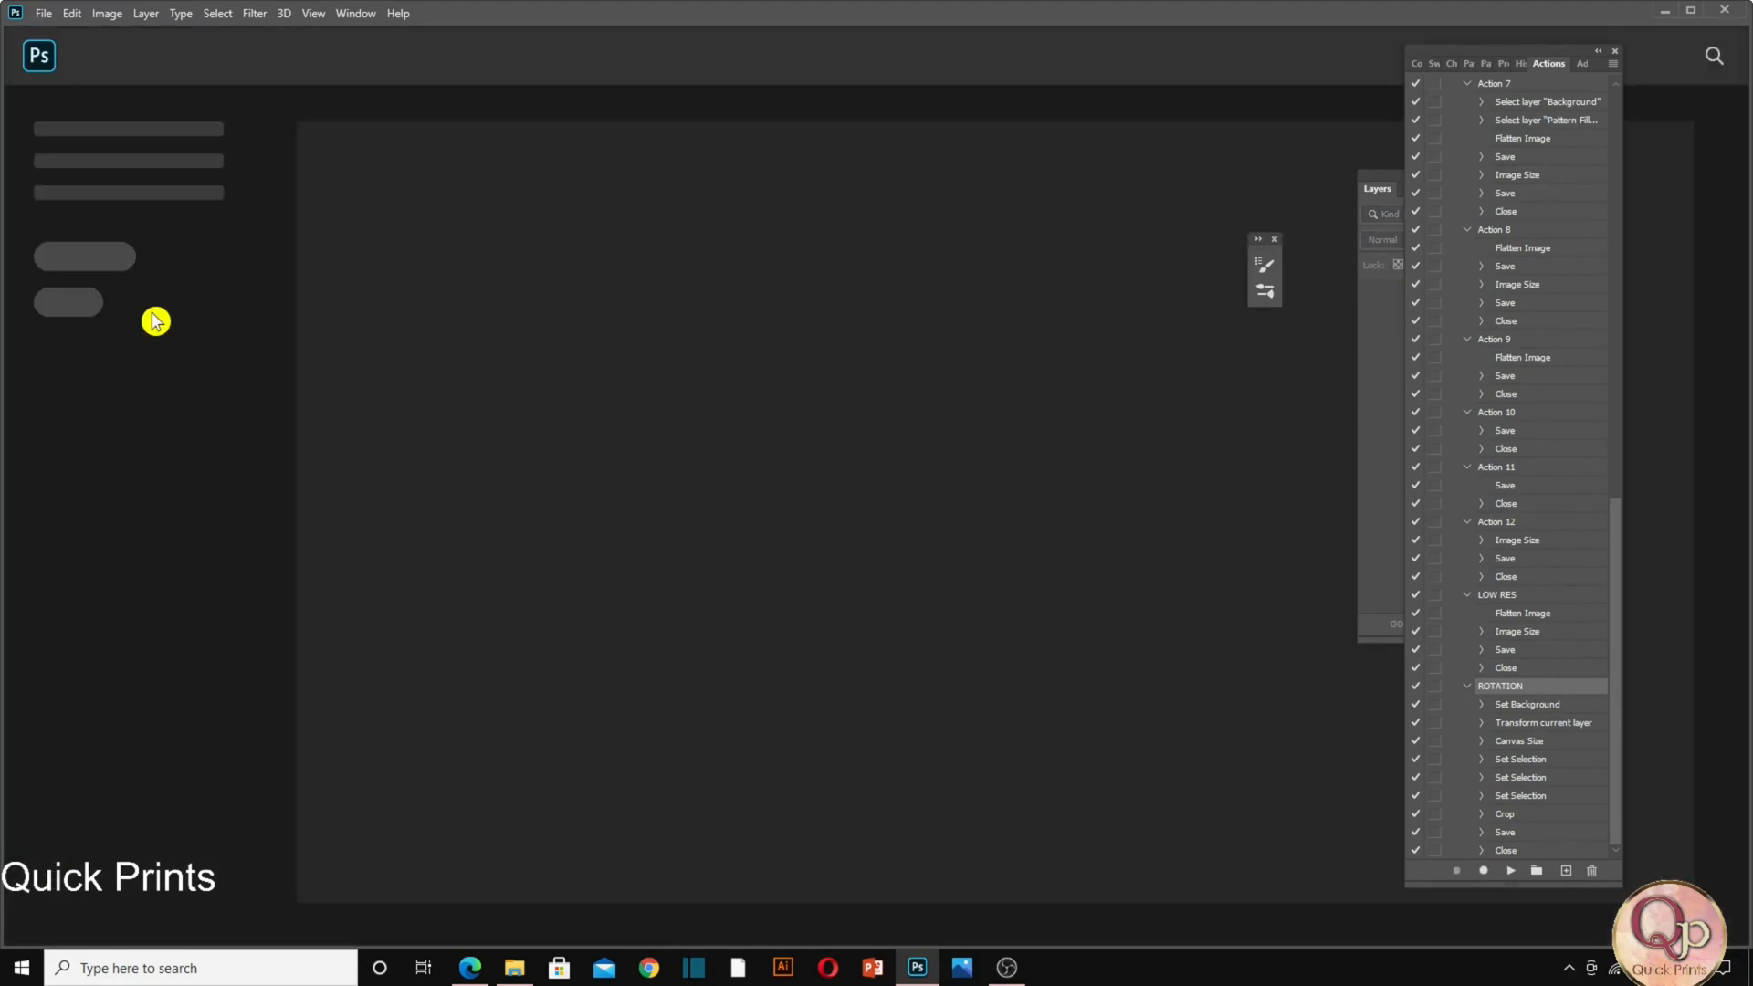
Switch to File Explorer and inspect the rotated PNGs 07 copy and 16 copy in the LOW RES folder.
click(515, 966)
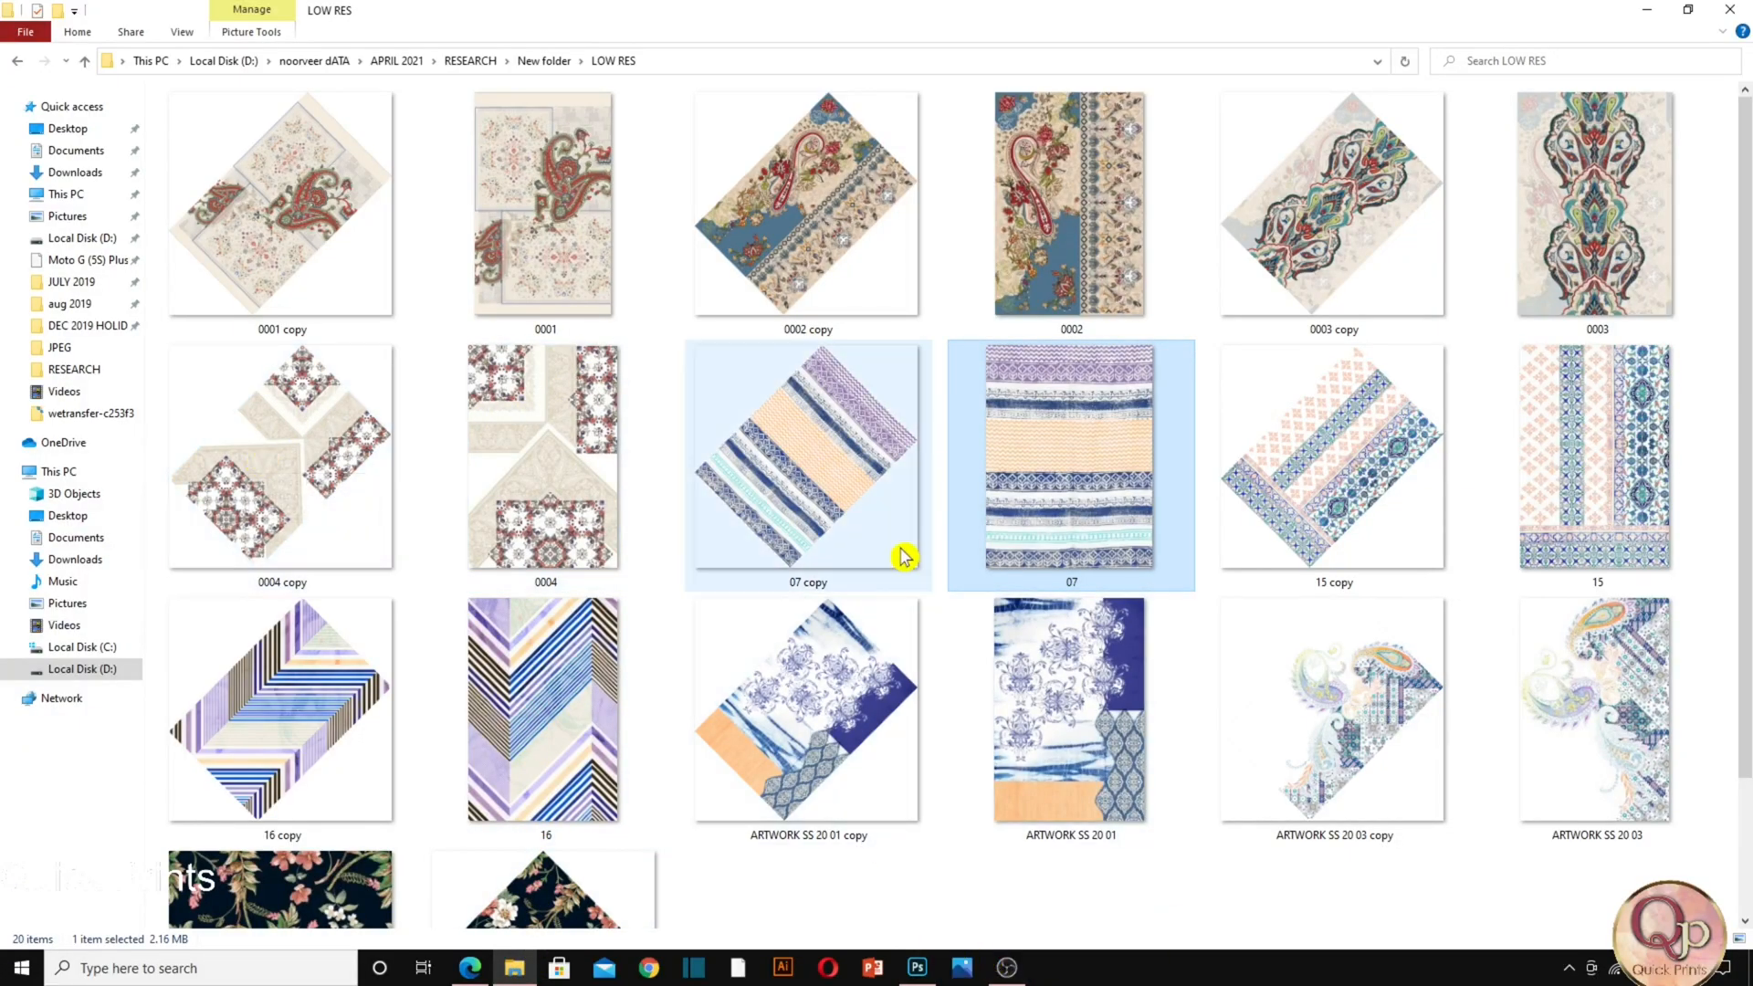
click(805, 507)
double_click(805, 507)
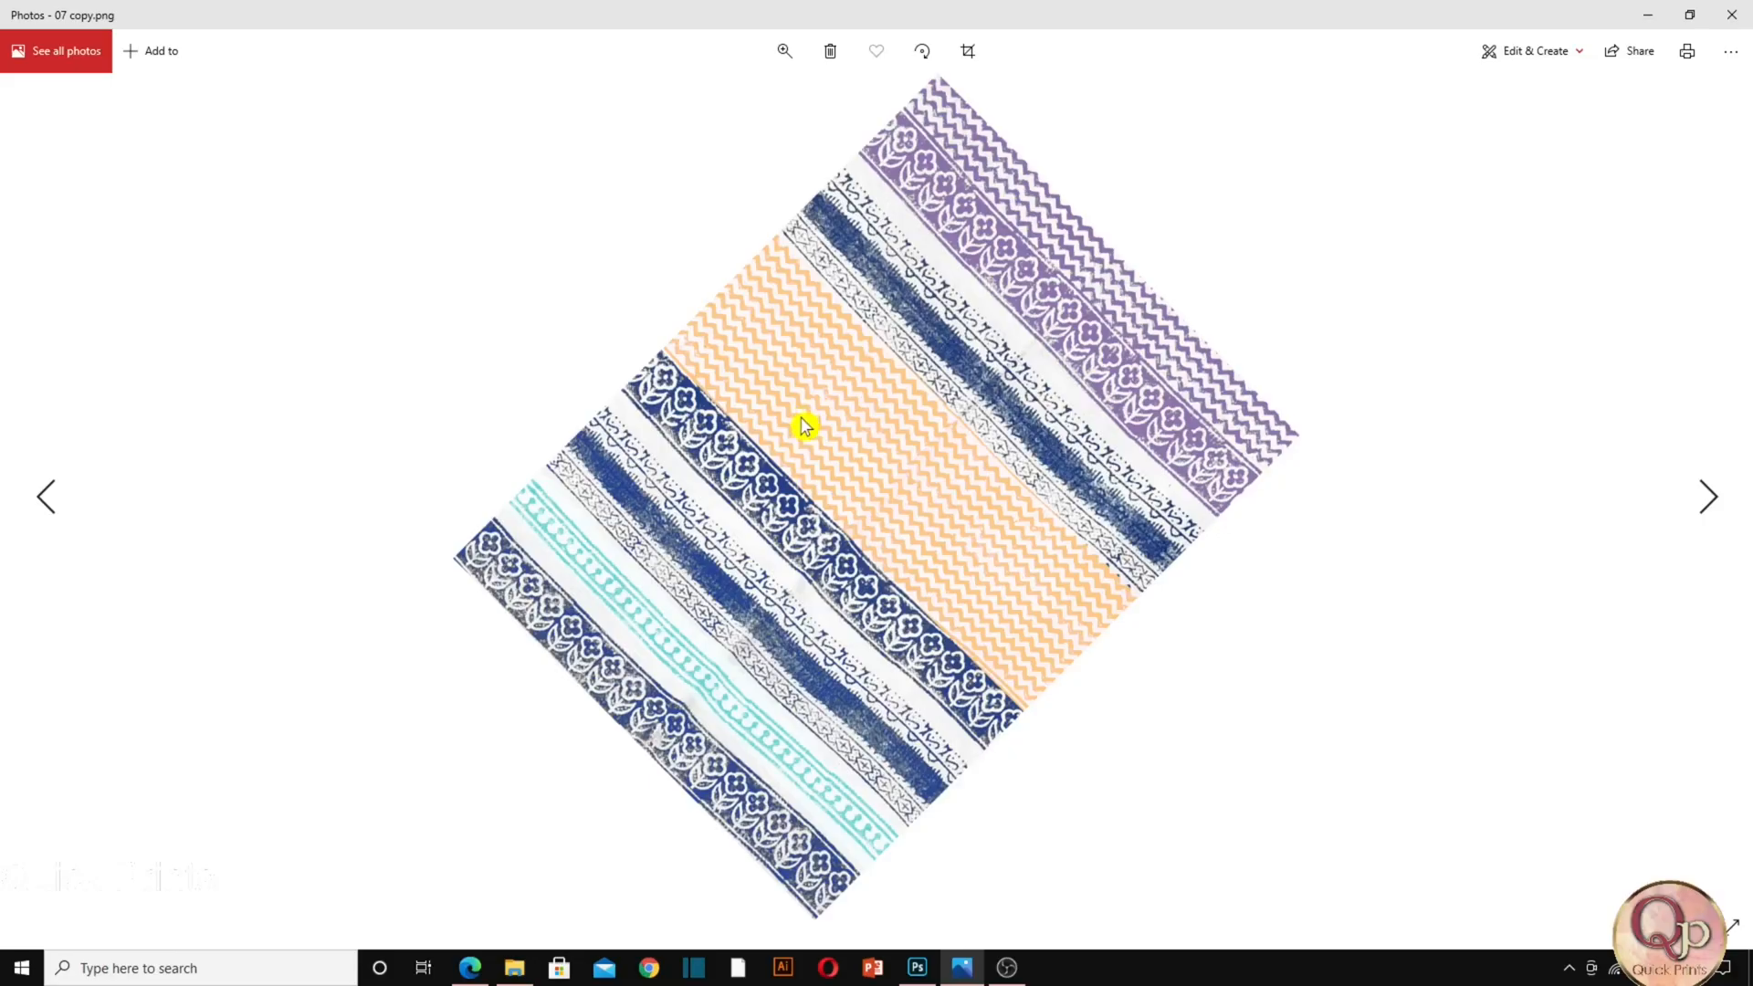
click(1731, 15)
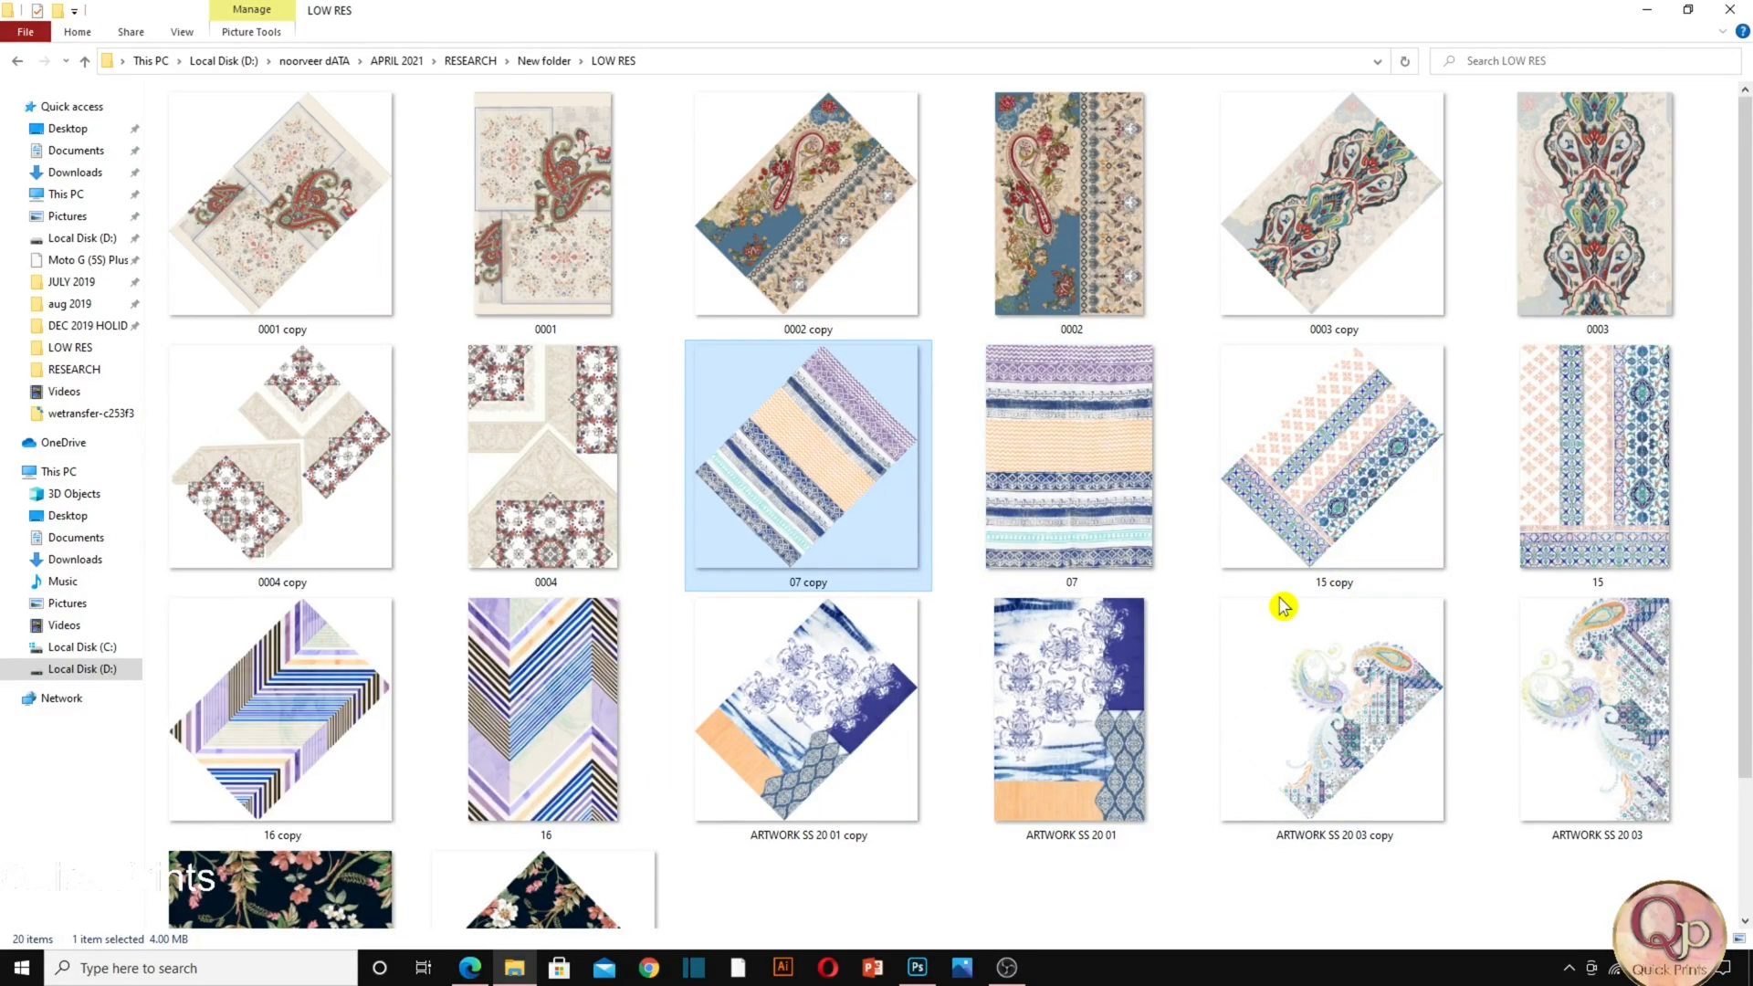
double_click(358, 787)
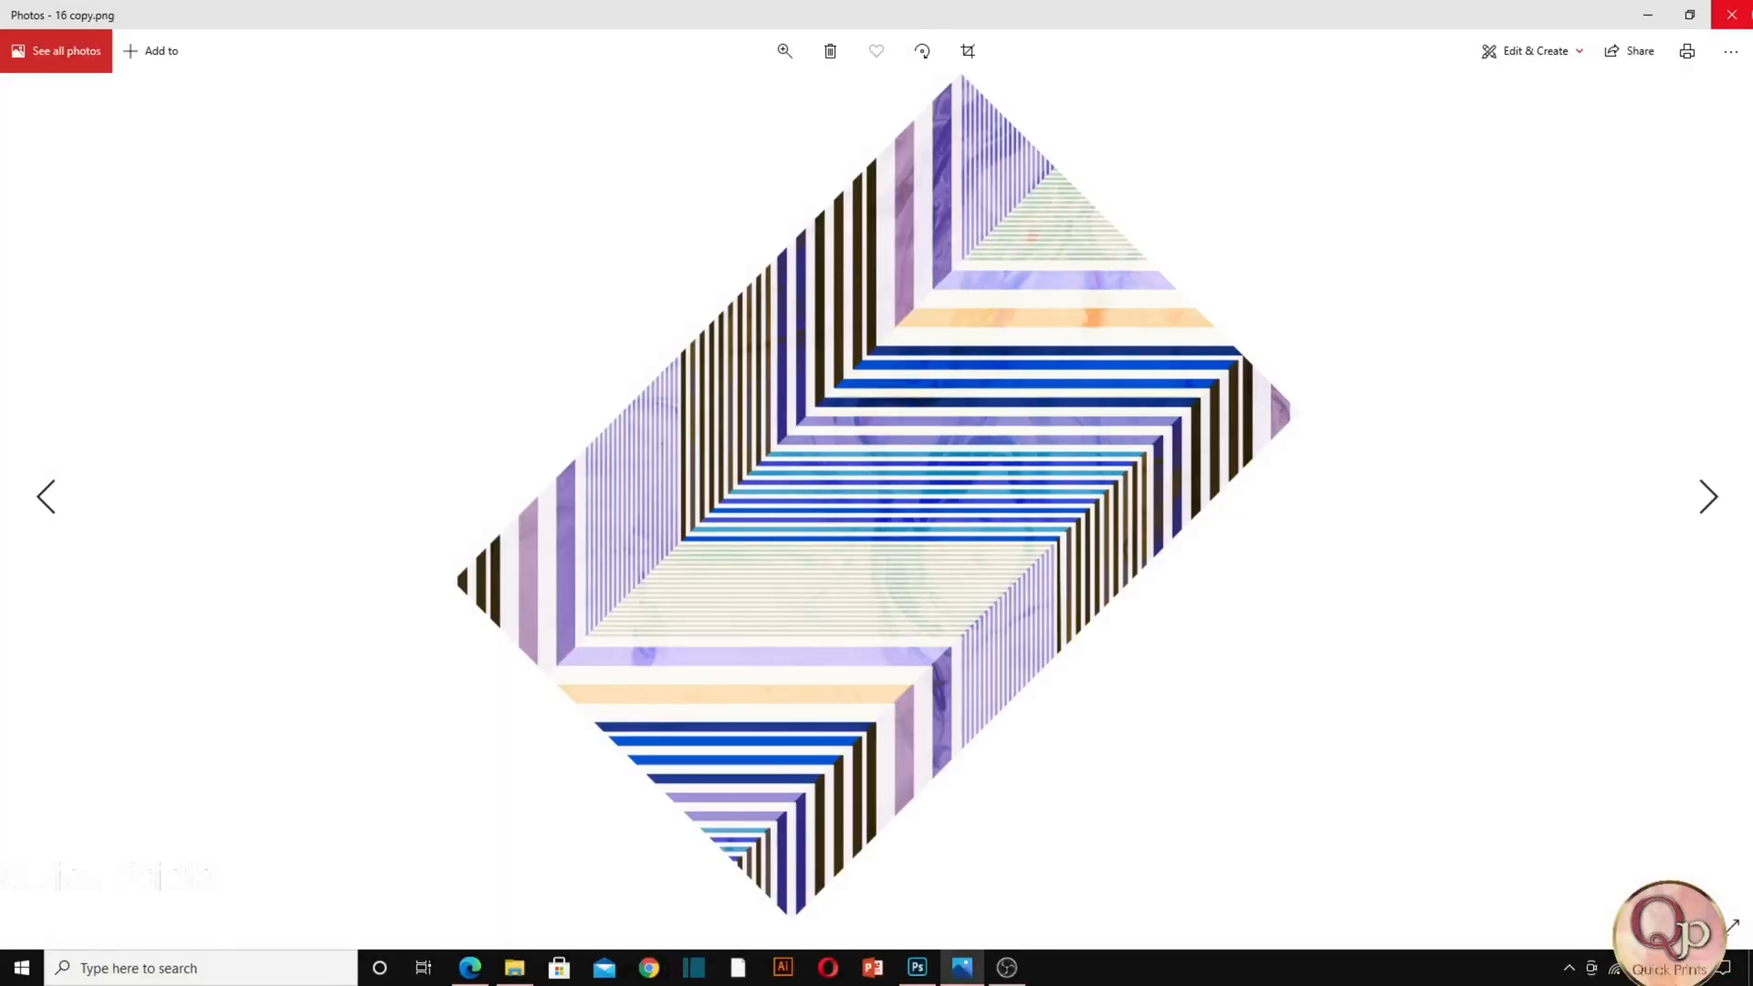
click(1728, 14)
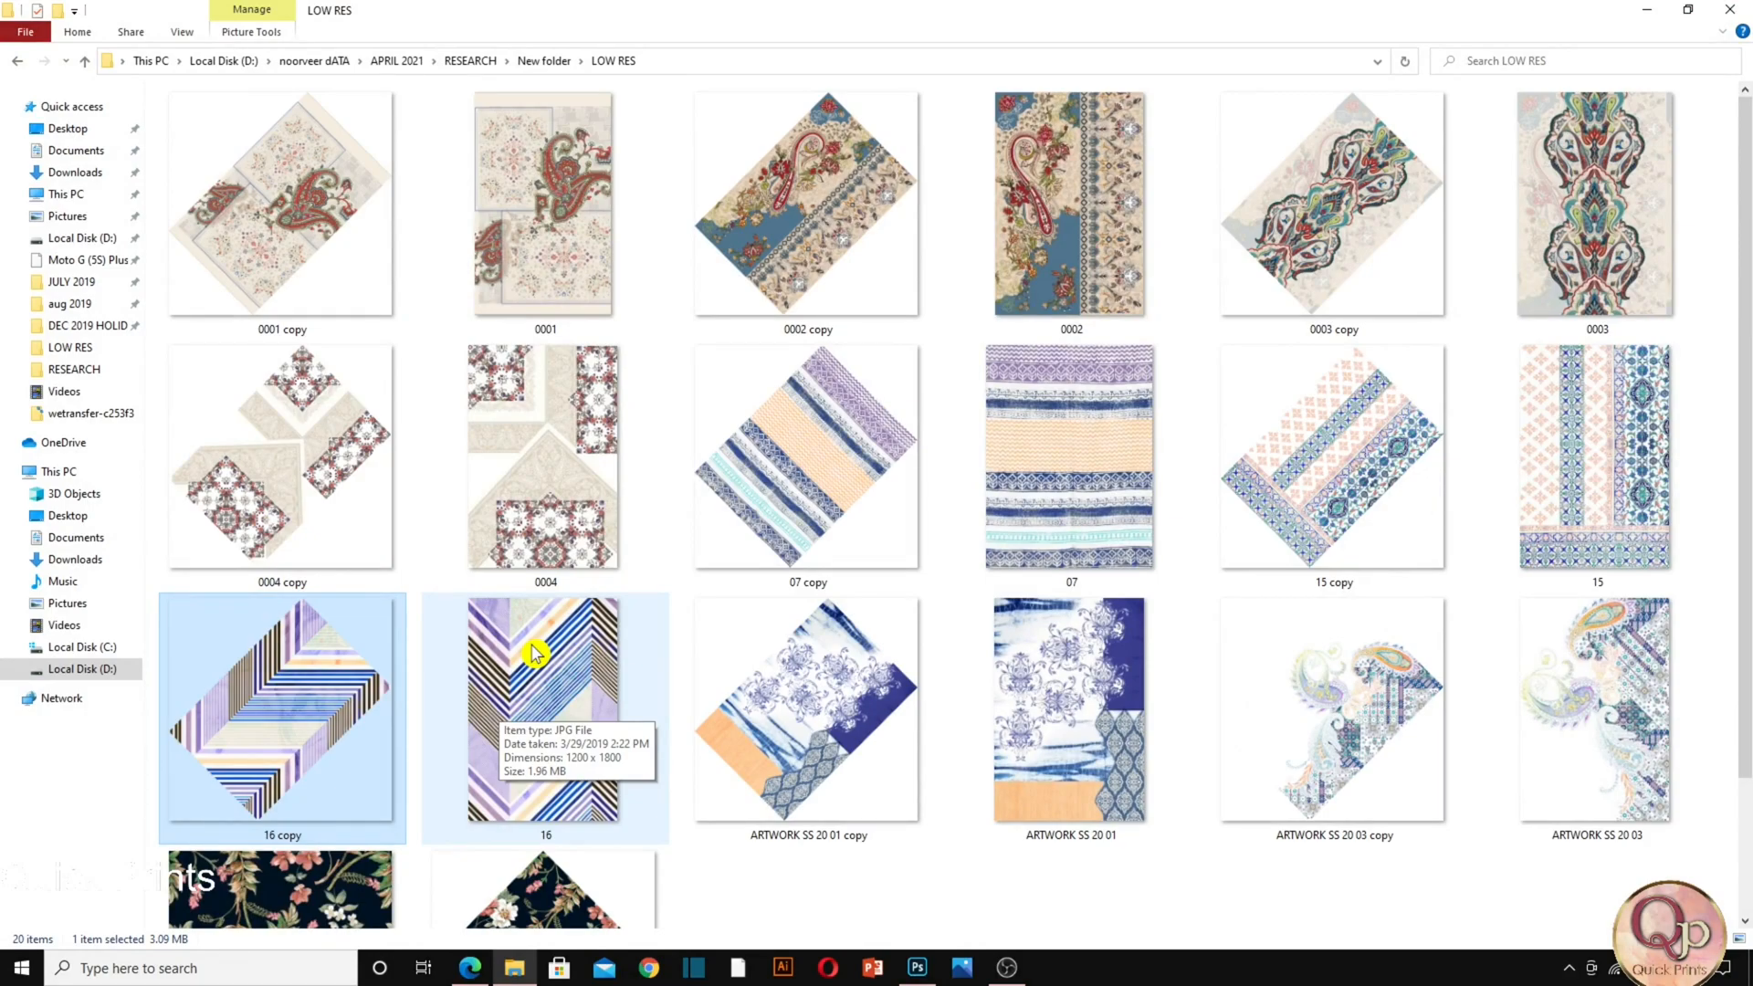
Switch back to Photoshop and group the LOW RES folder's files by type in the file-opening dialog.
click(917, 975)
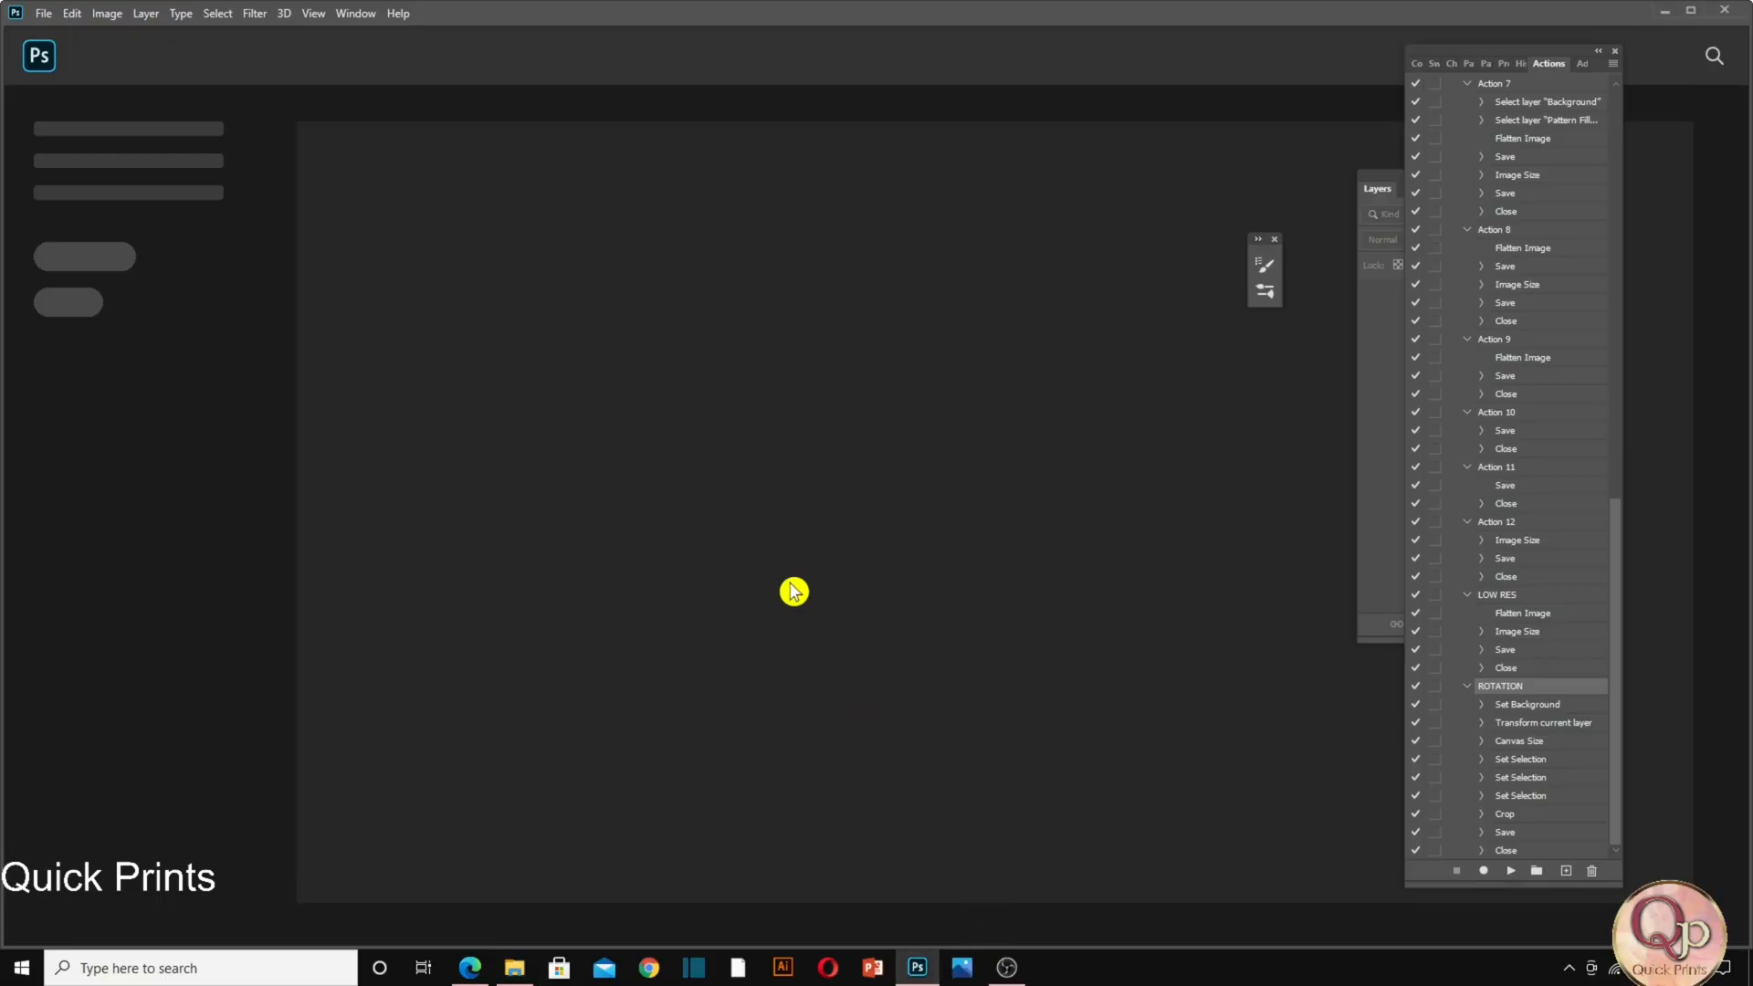
click(50, 55)
key(ctrl+o)
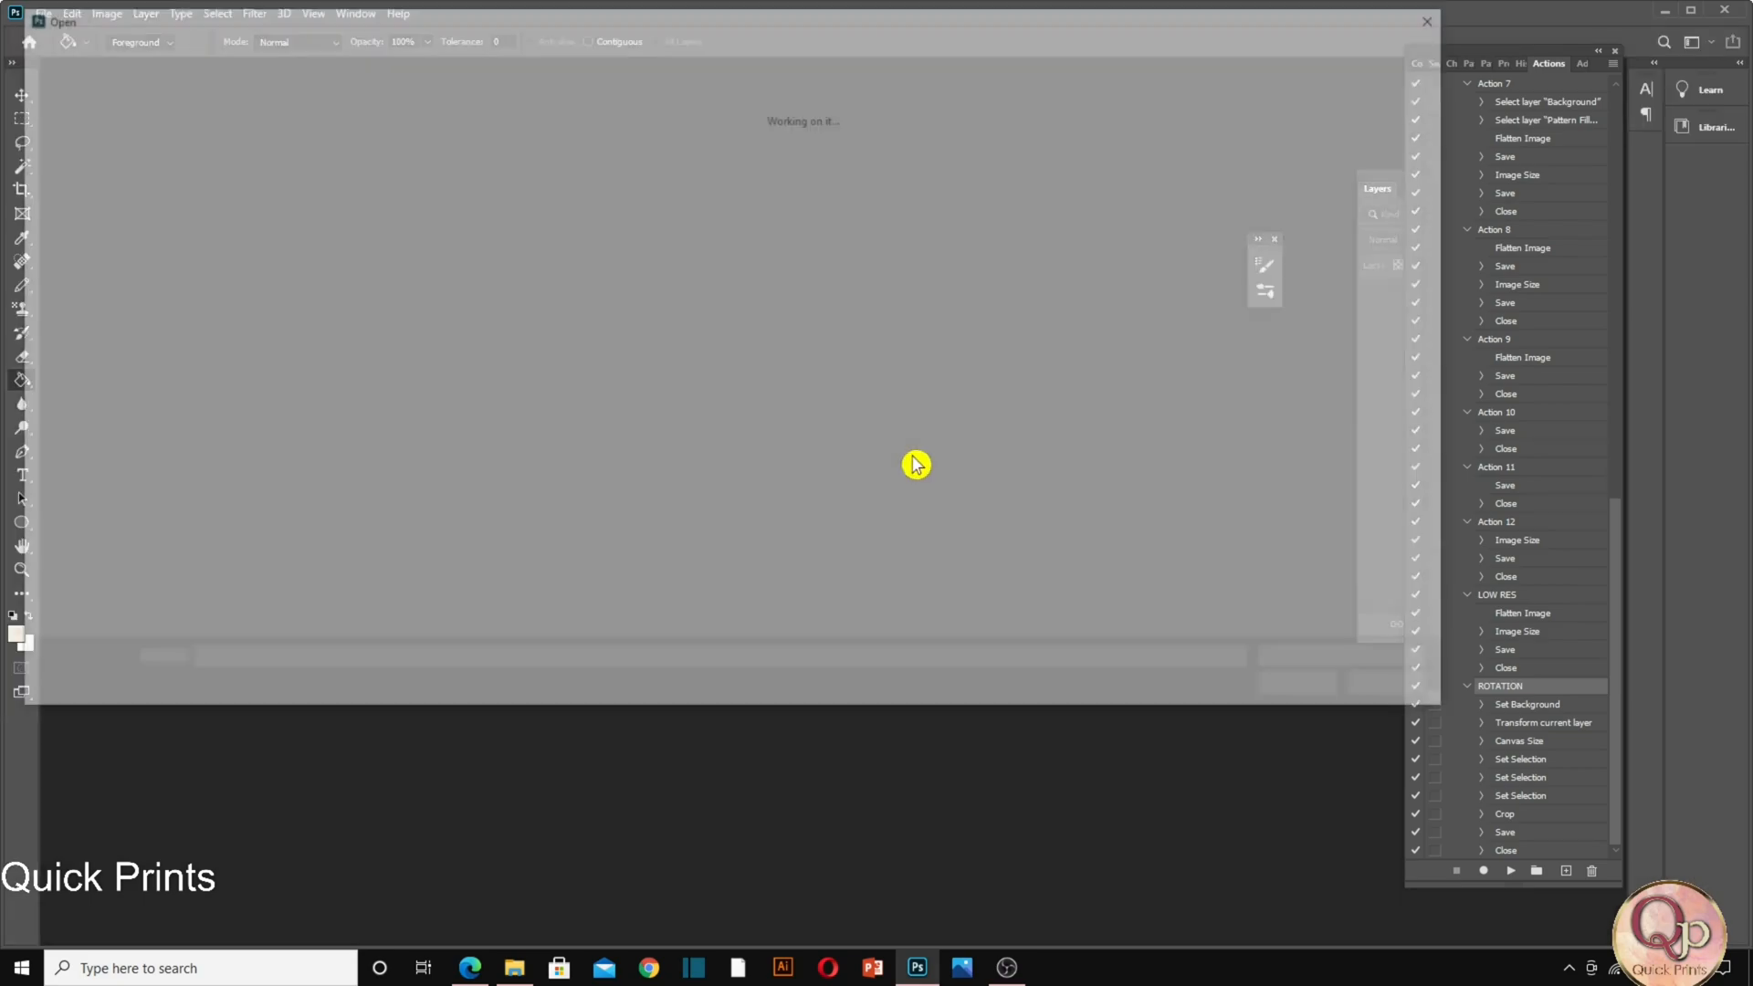
click(349, 169)
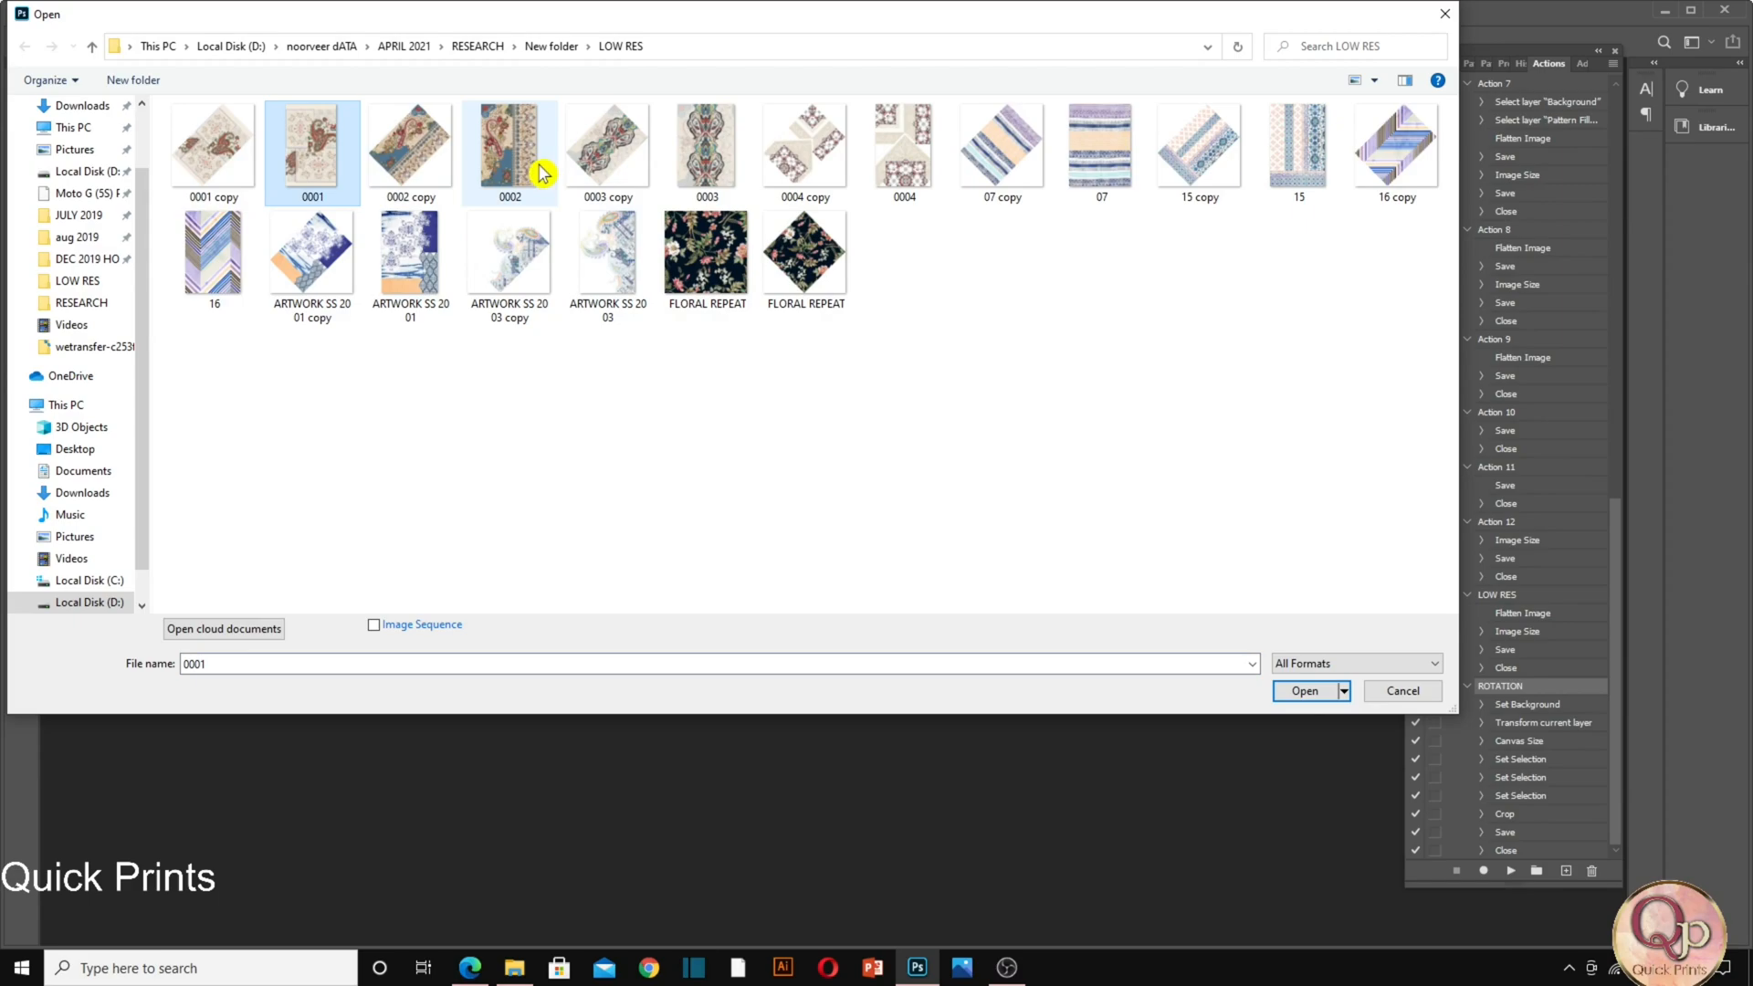
right_click(791, 489)
mouse_move(877, 541)
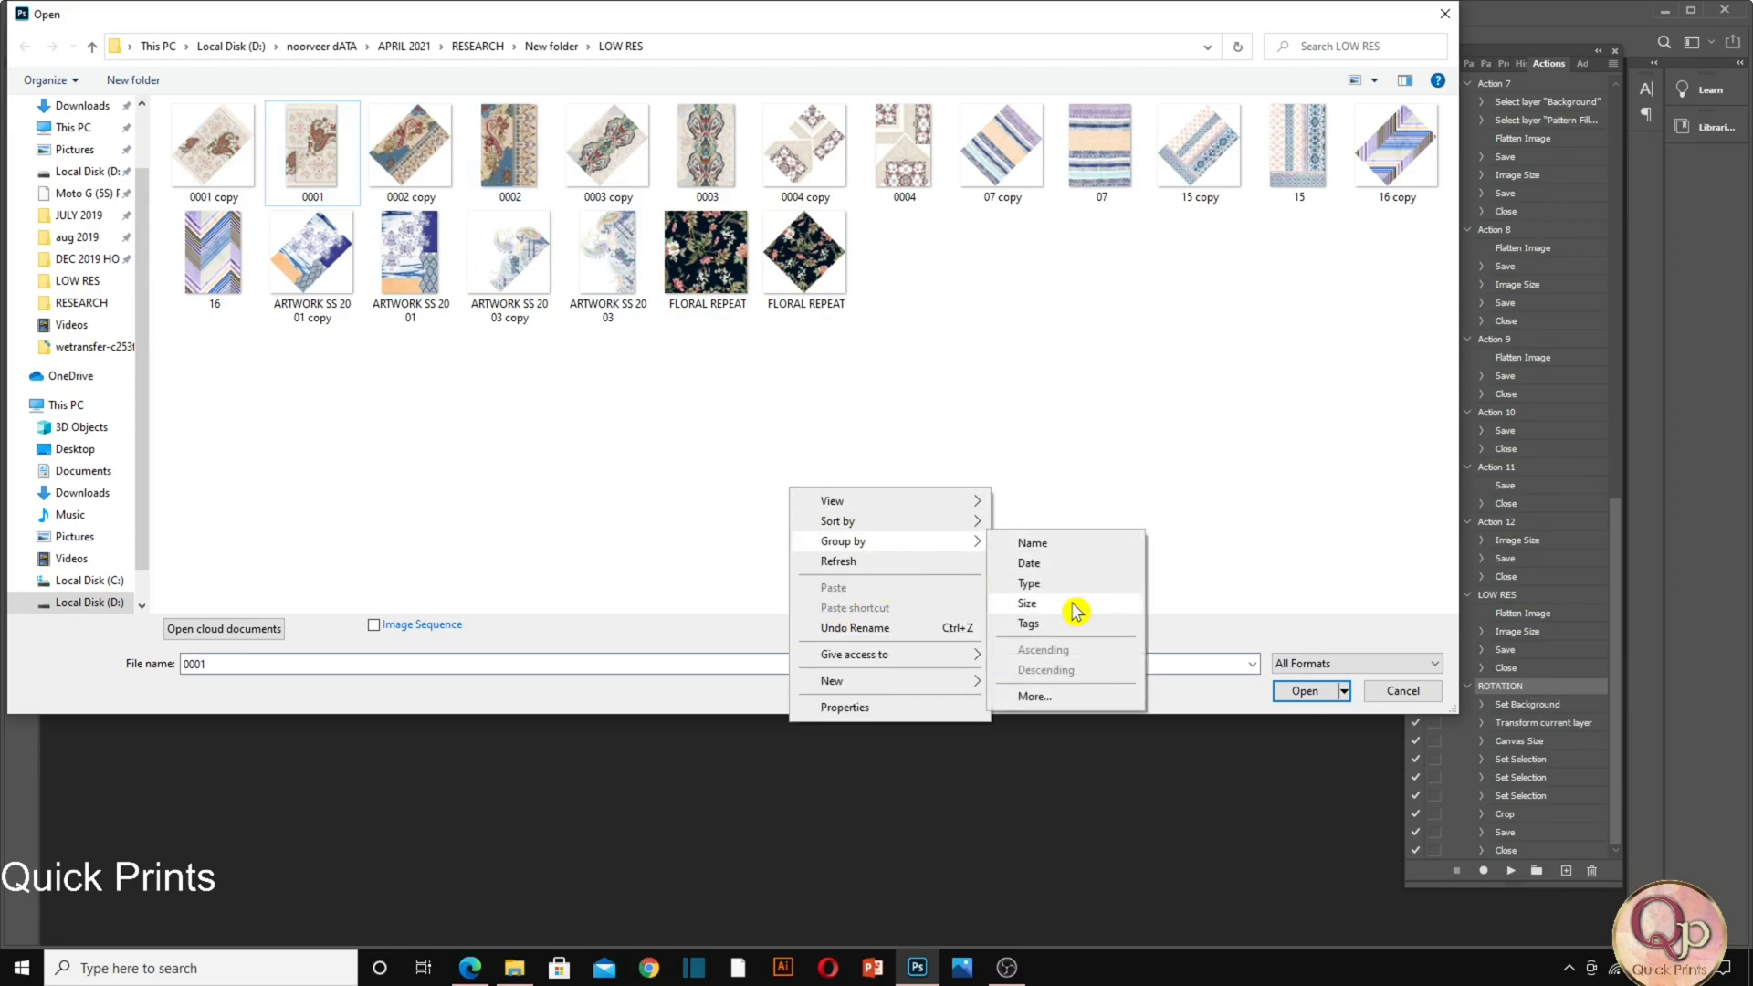
click(1050, 584)
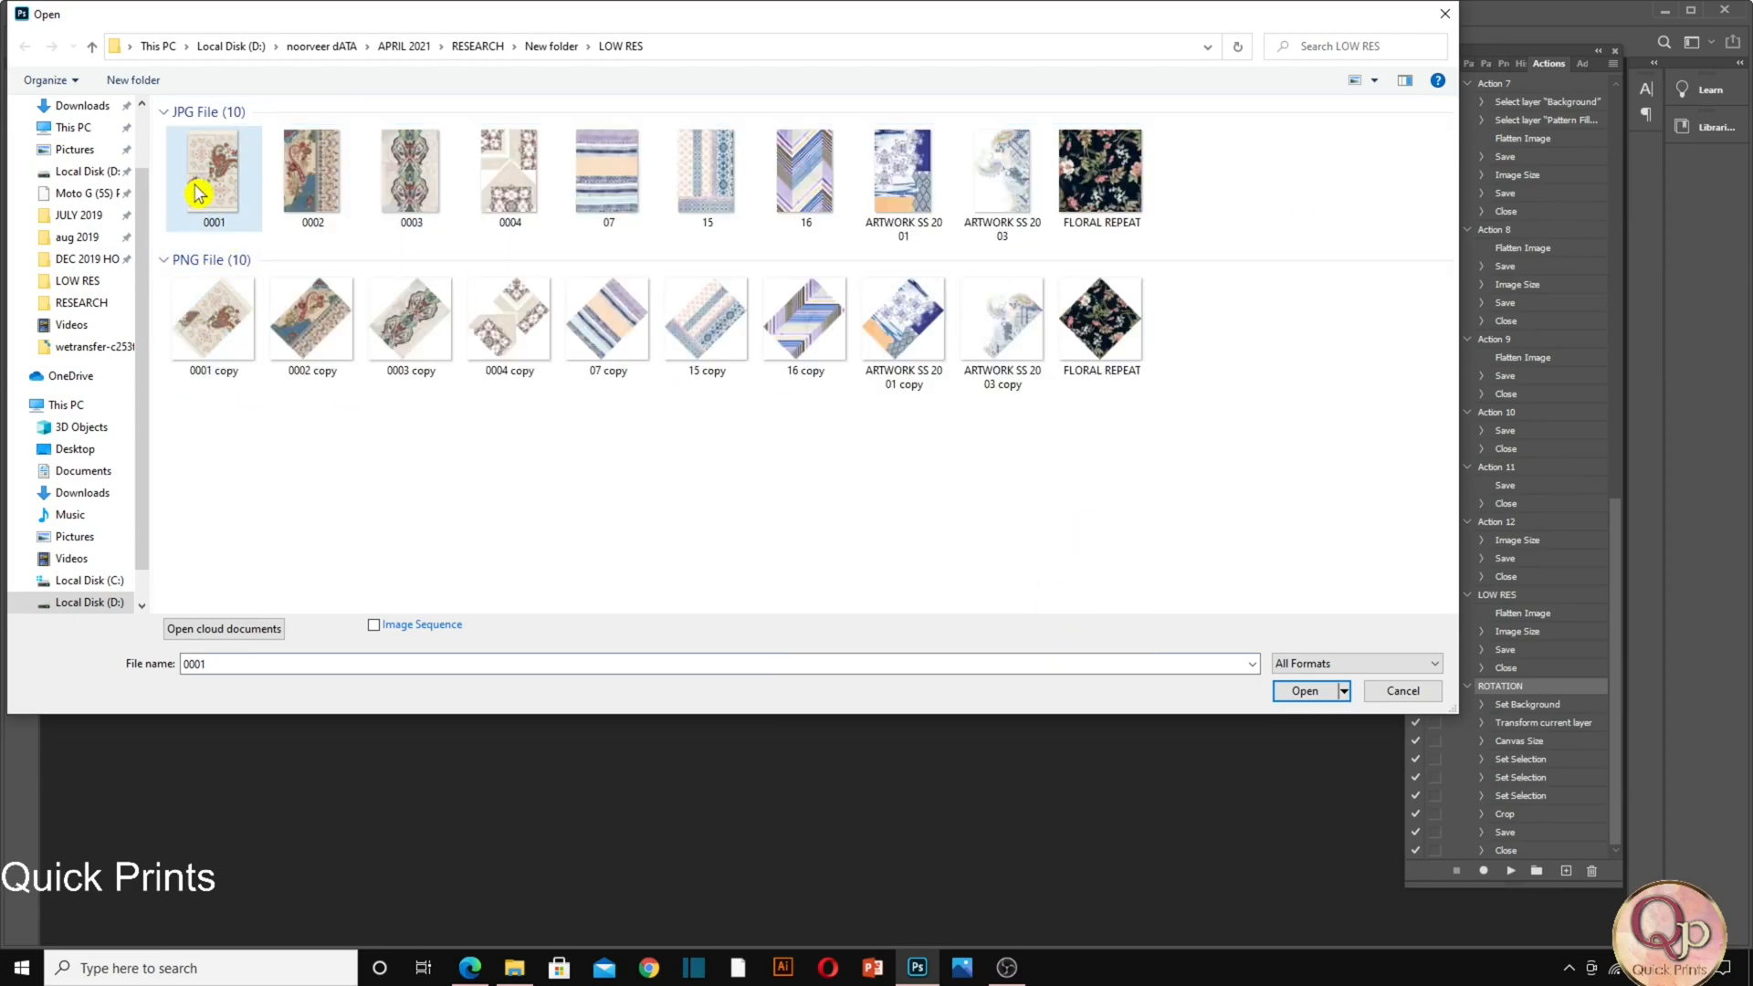
Open all the JPG artworks in the LOW RES folder, from 0001 through FLORAL REPEAT.
shift+click(1110, 187)
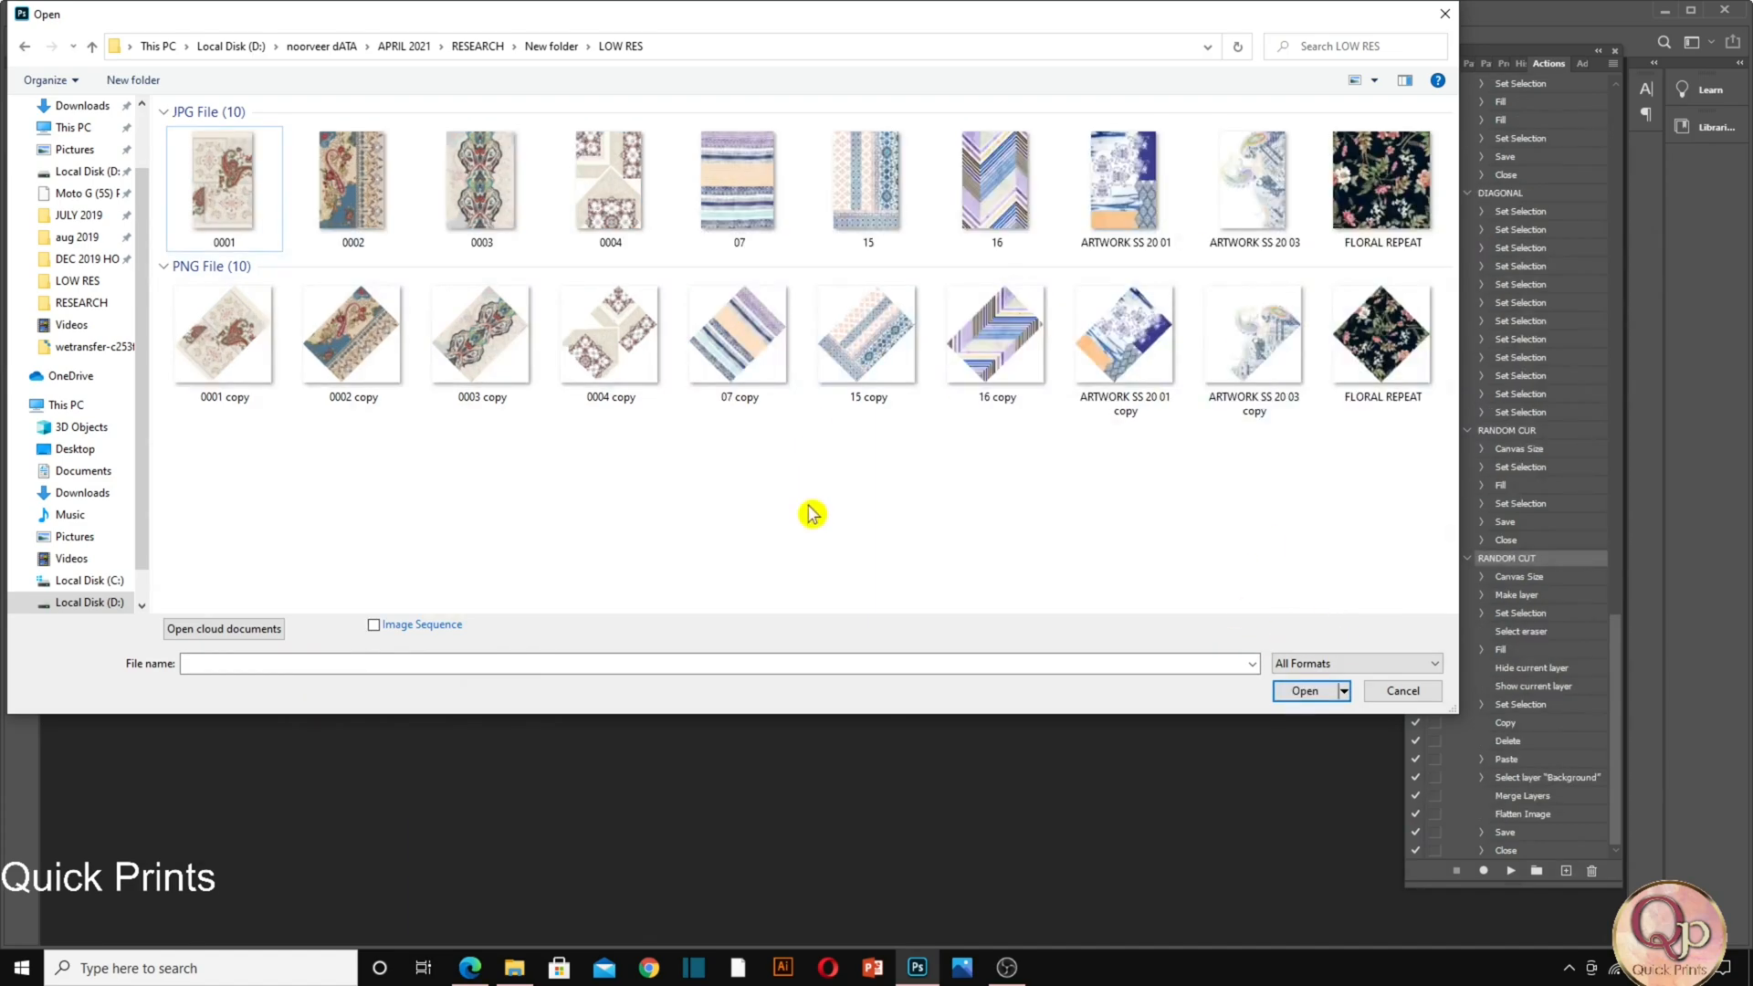
click(235, 175)
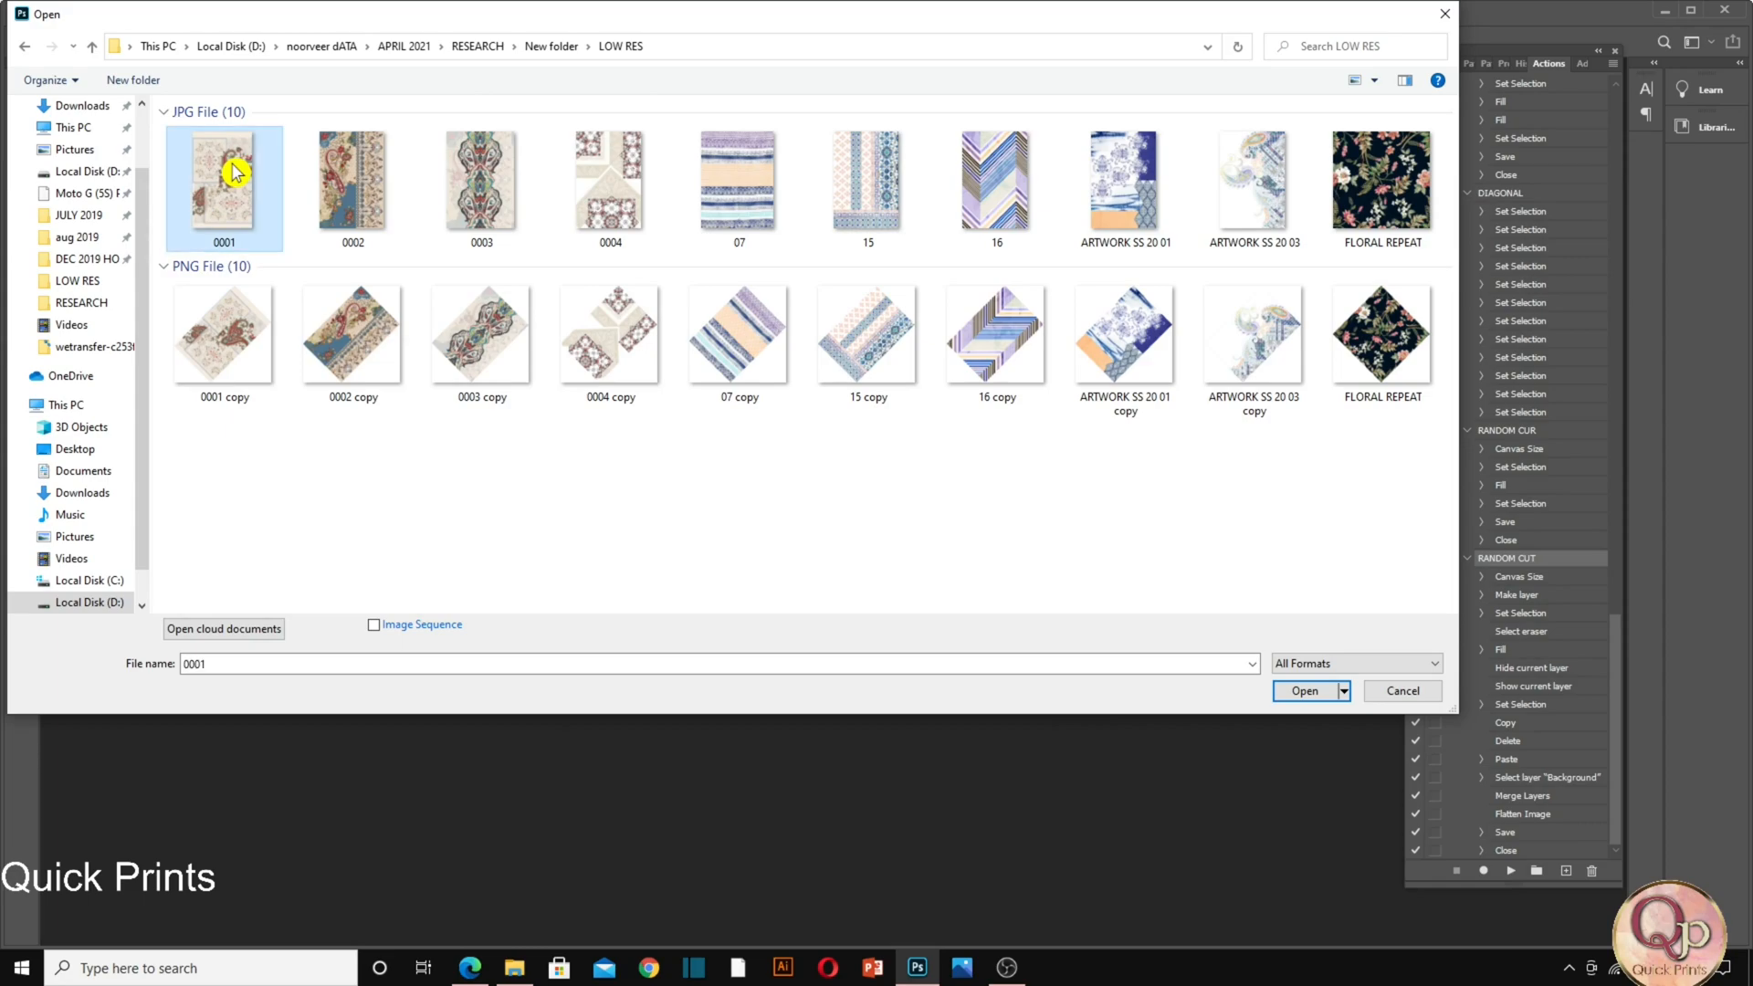
shift+click(1335, 199)
click(1311, 692)
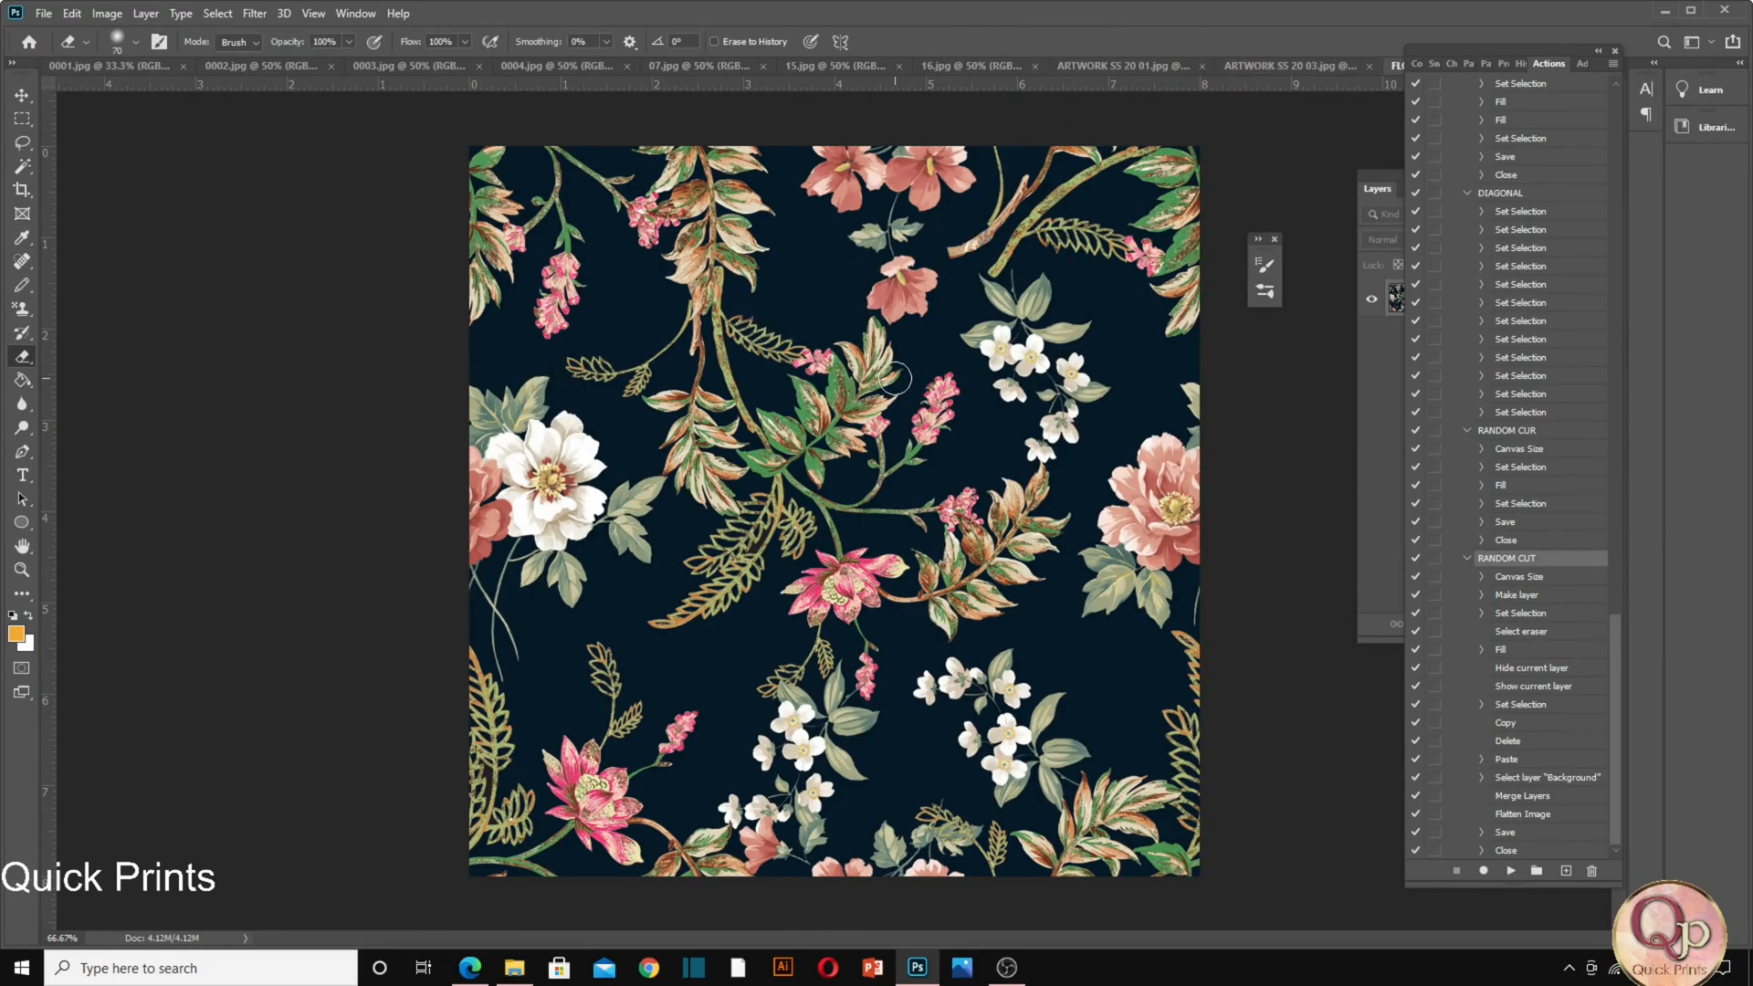
click(1374, 365)
double_click(1495, 304)
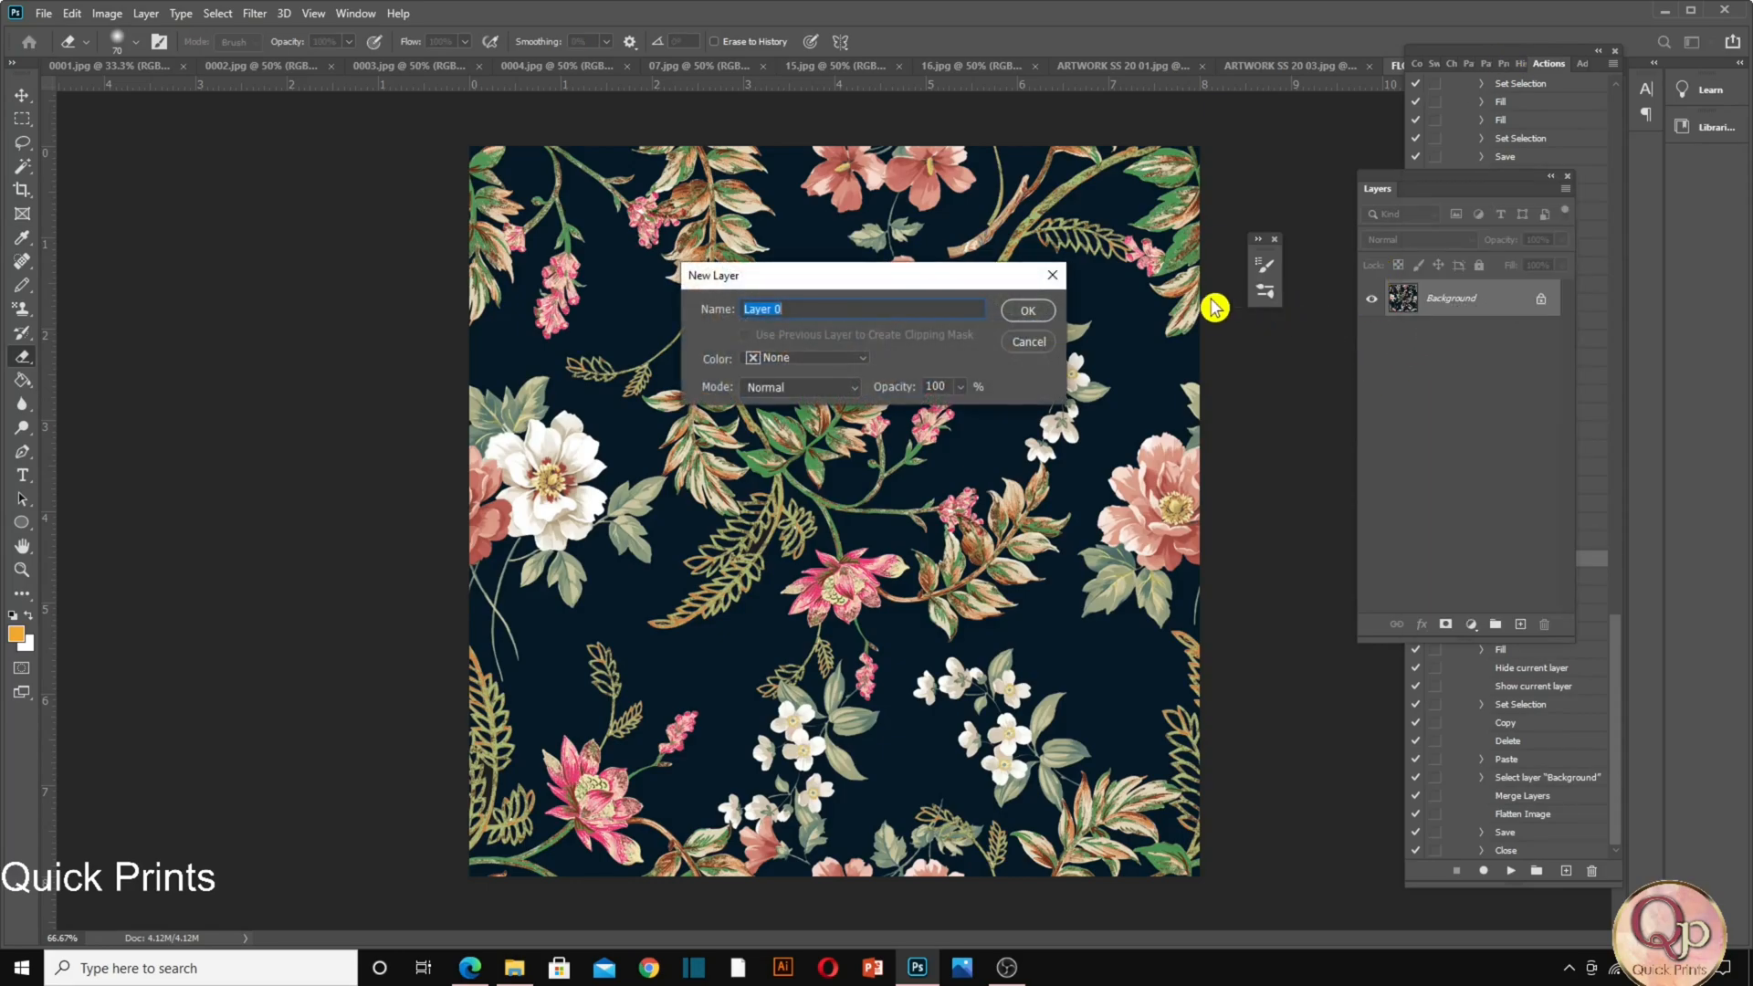
click(1027, 306)
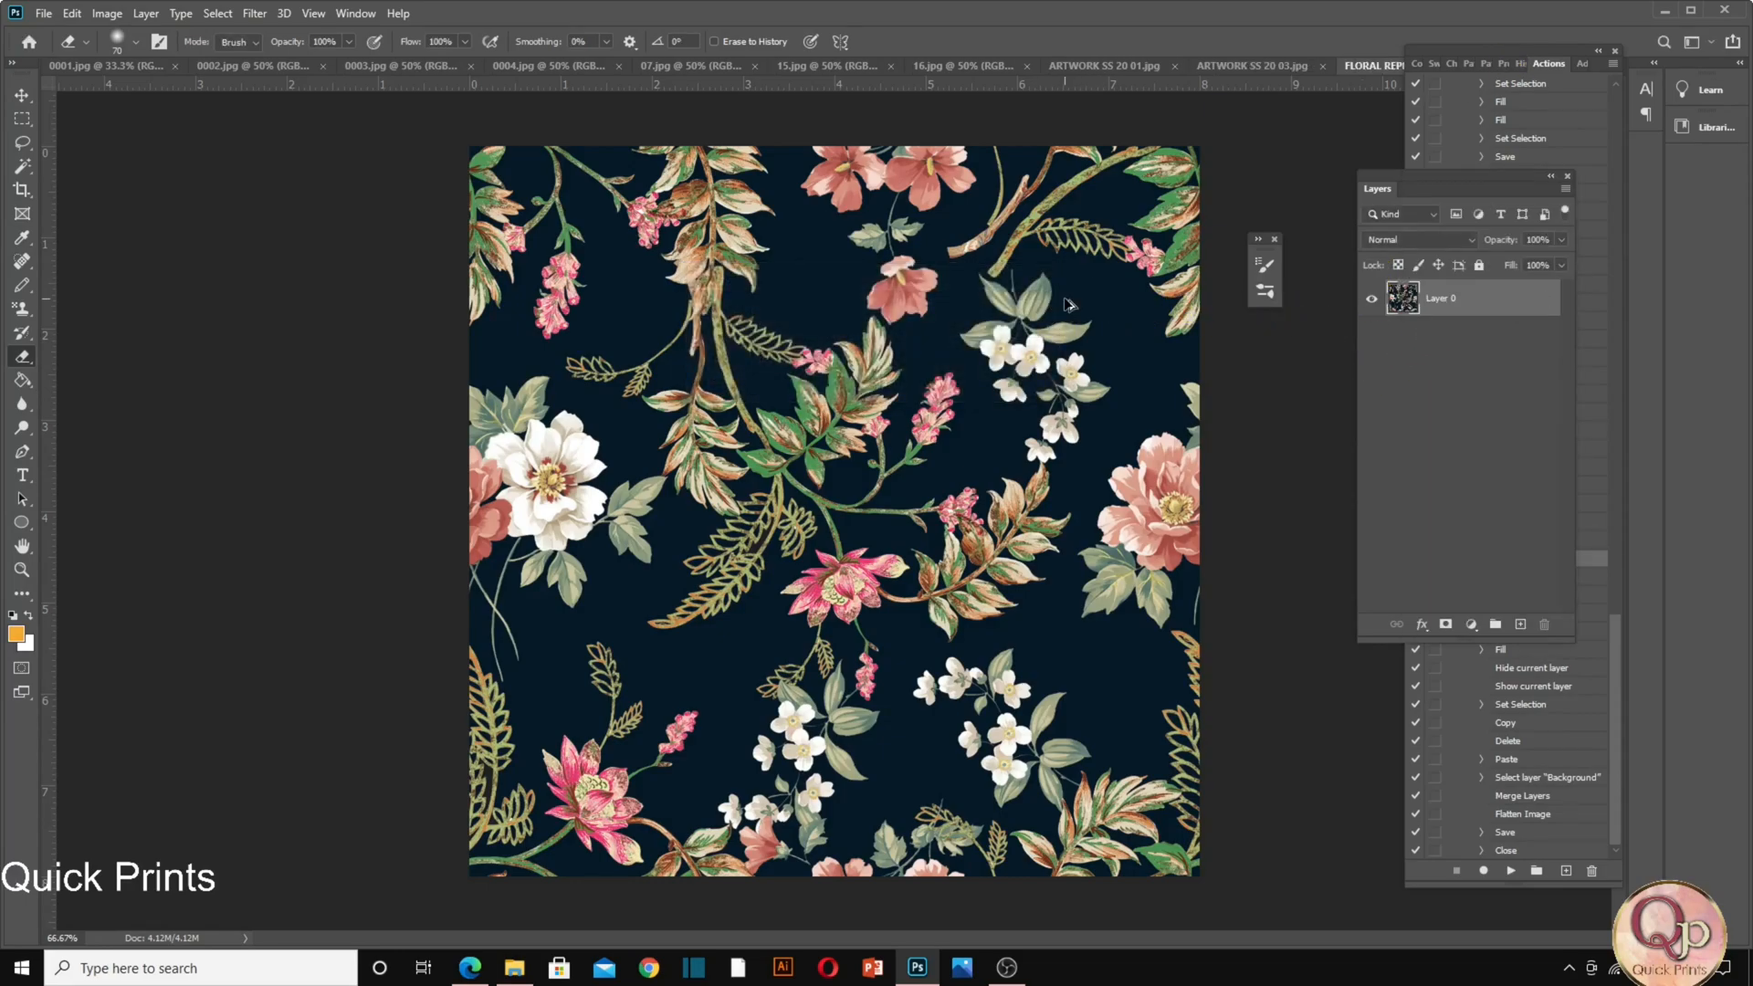
key(ctrl+alt+c)
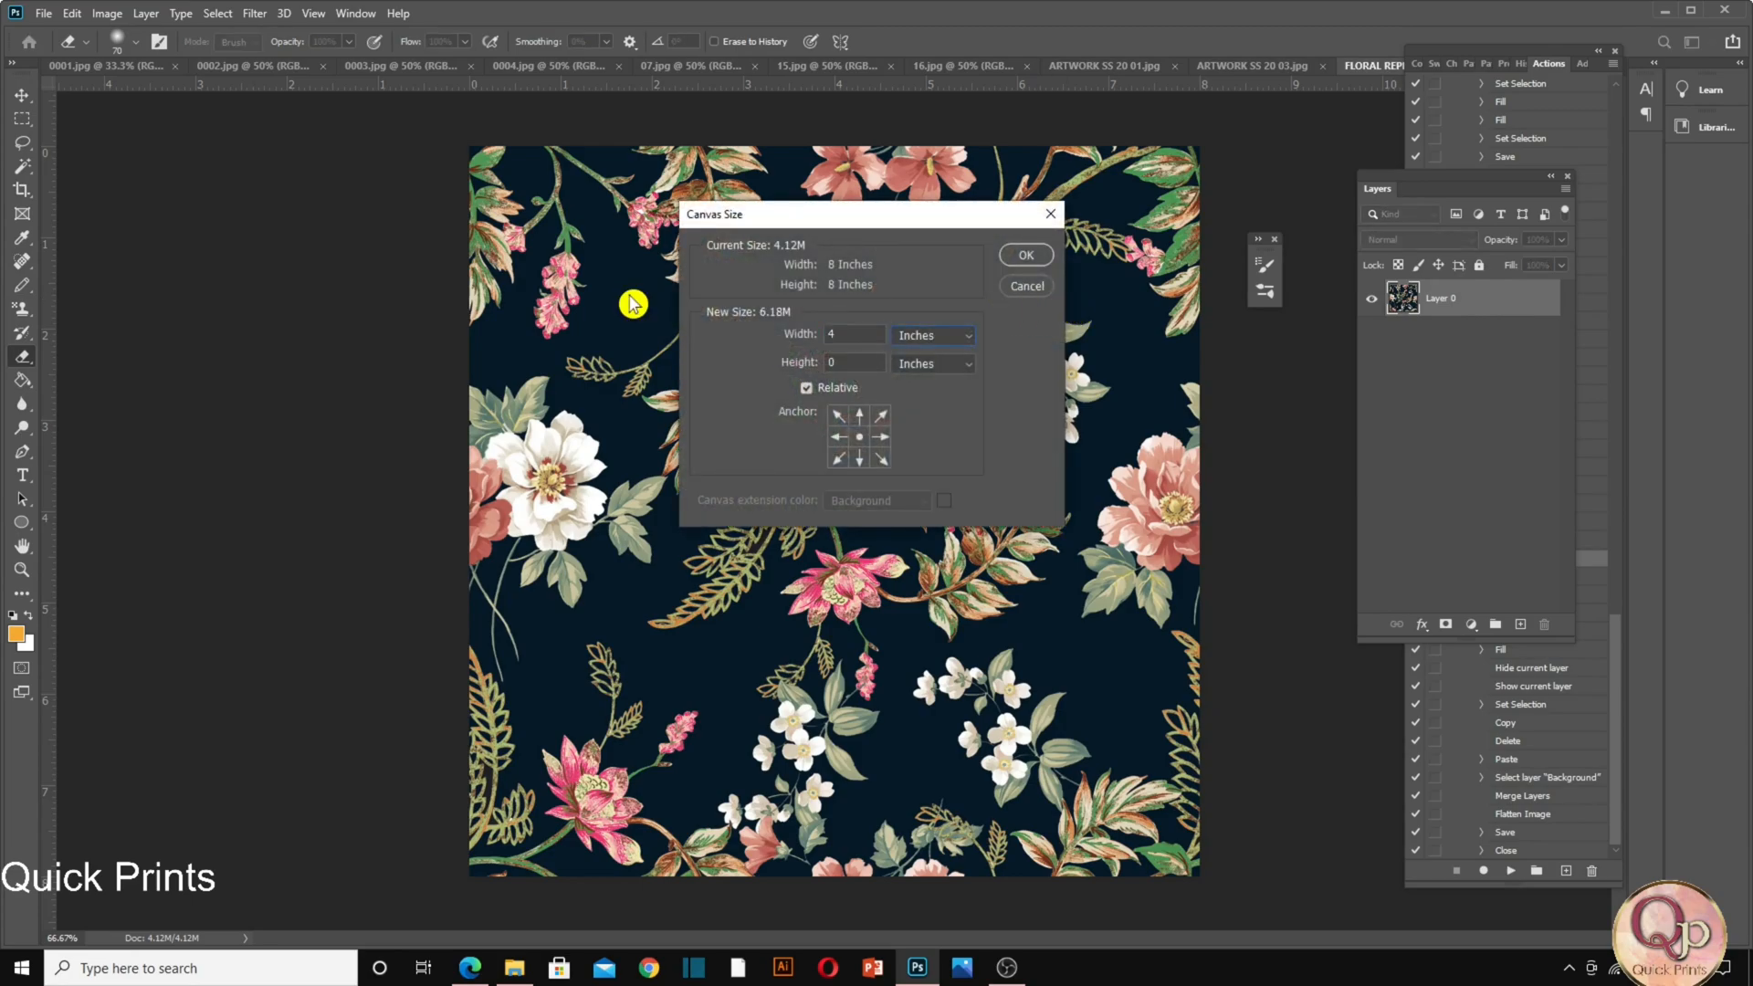
double_click(836, 337)
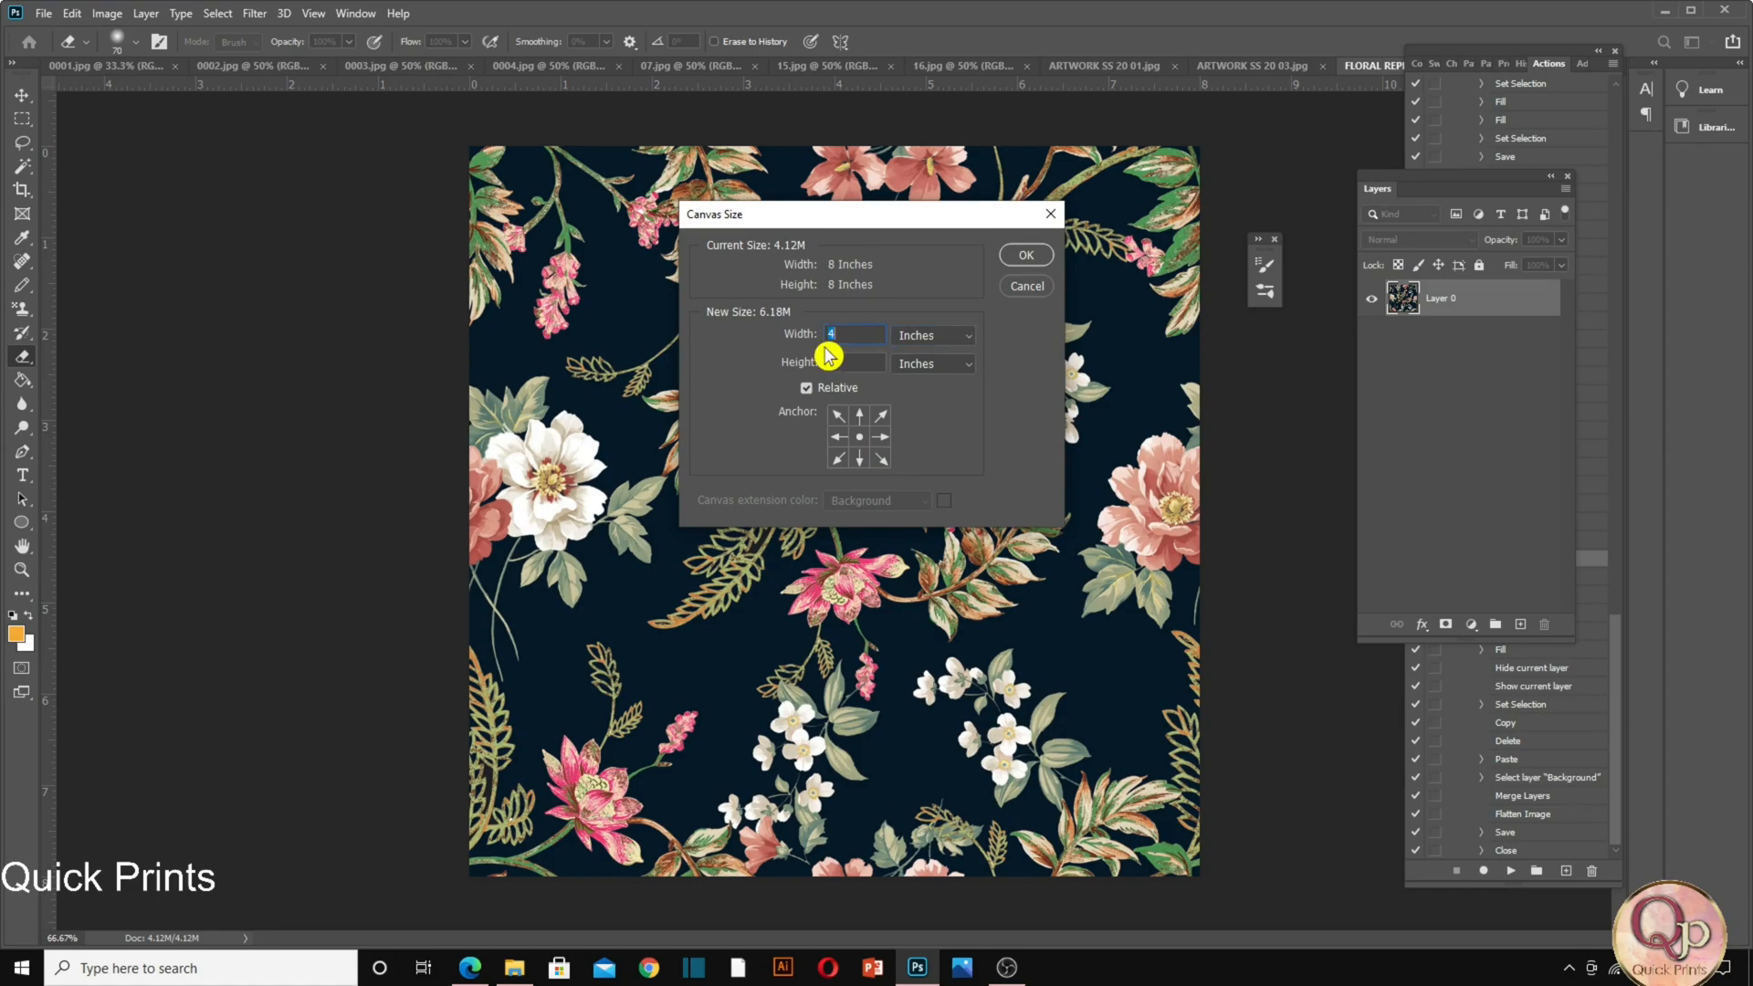
click(1021, 288)
key(ctrl+z)
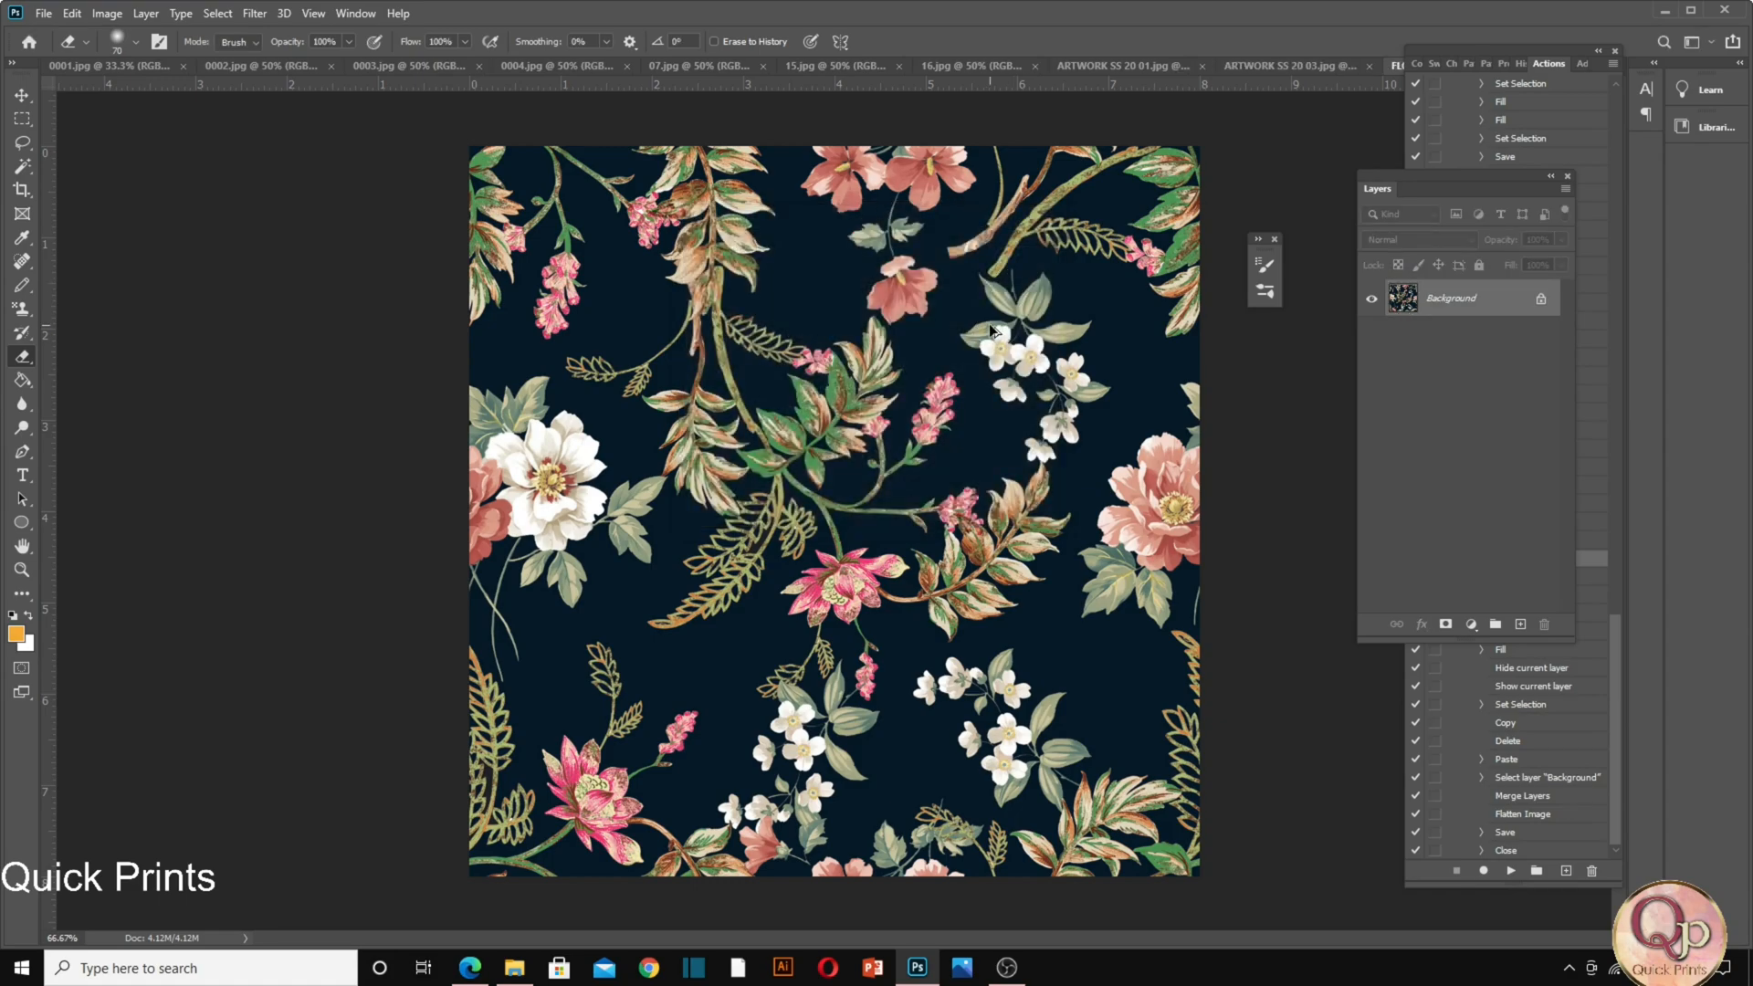
Try adding a white border to FLORAL REPEAT by enlarging the canvas by a relative 1 inch in width and height.
key(ctrl+alt+c)
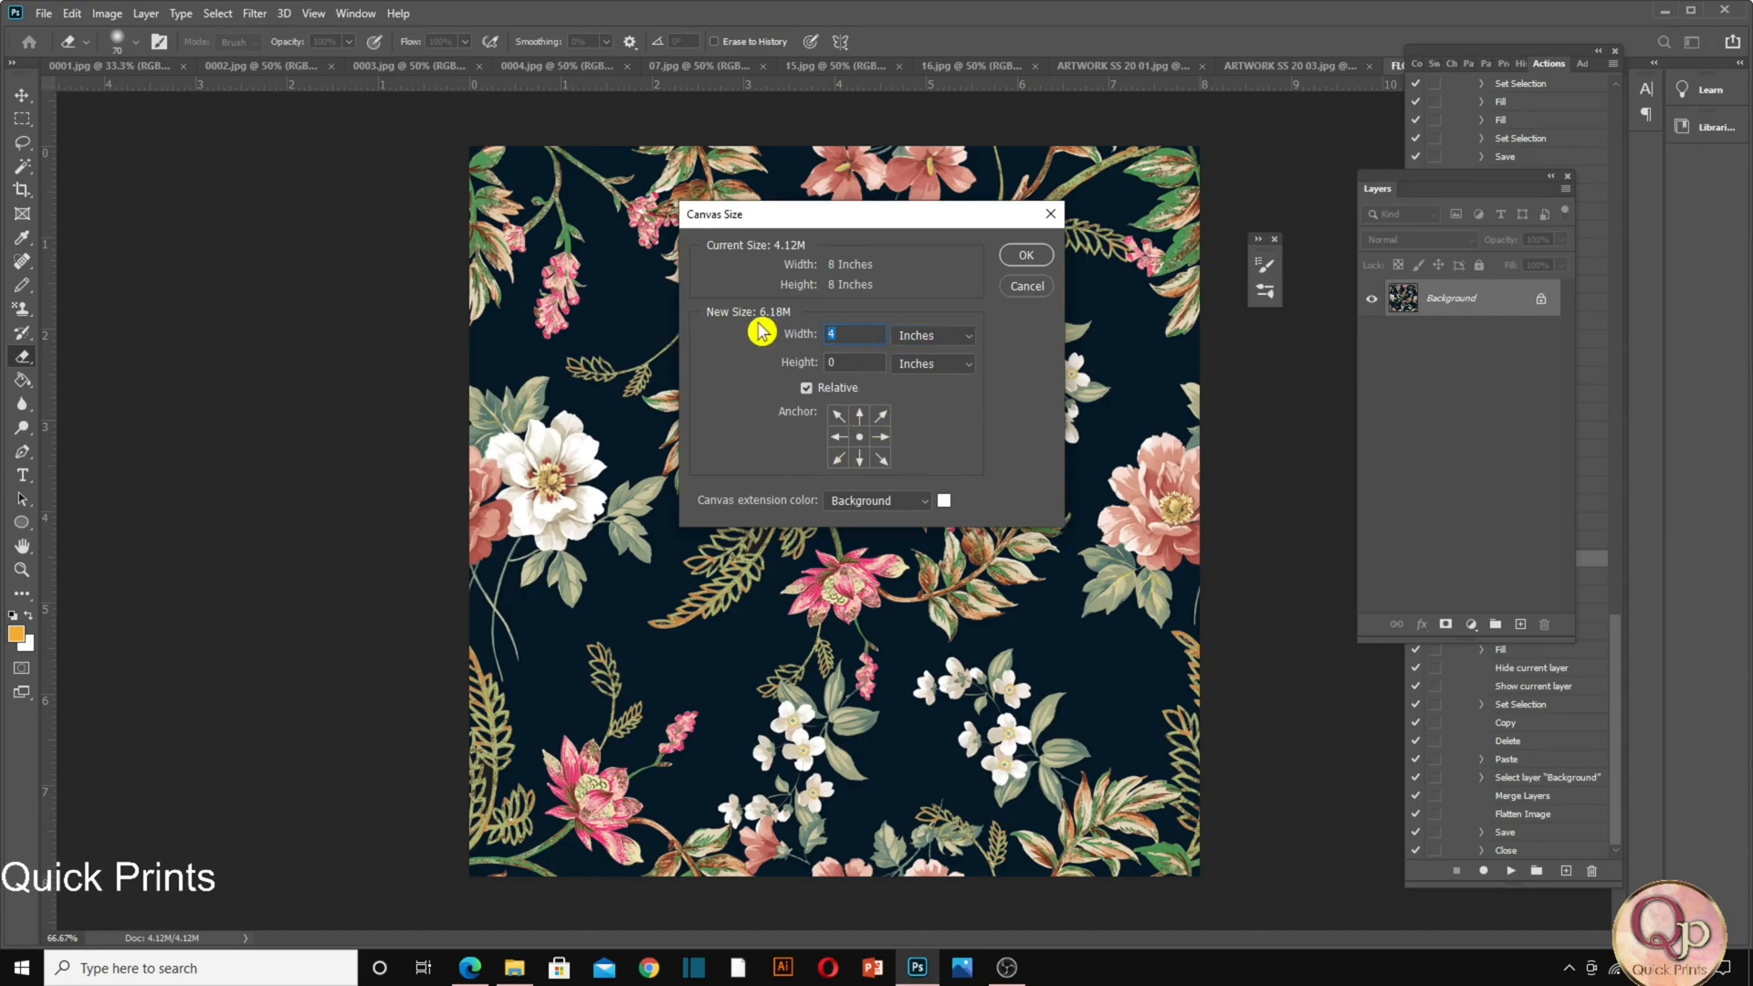
key(Return)
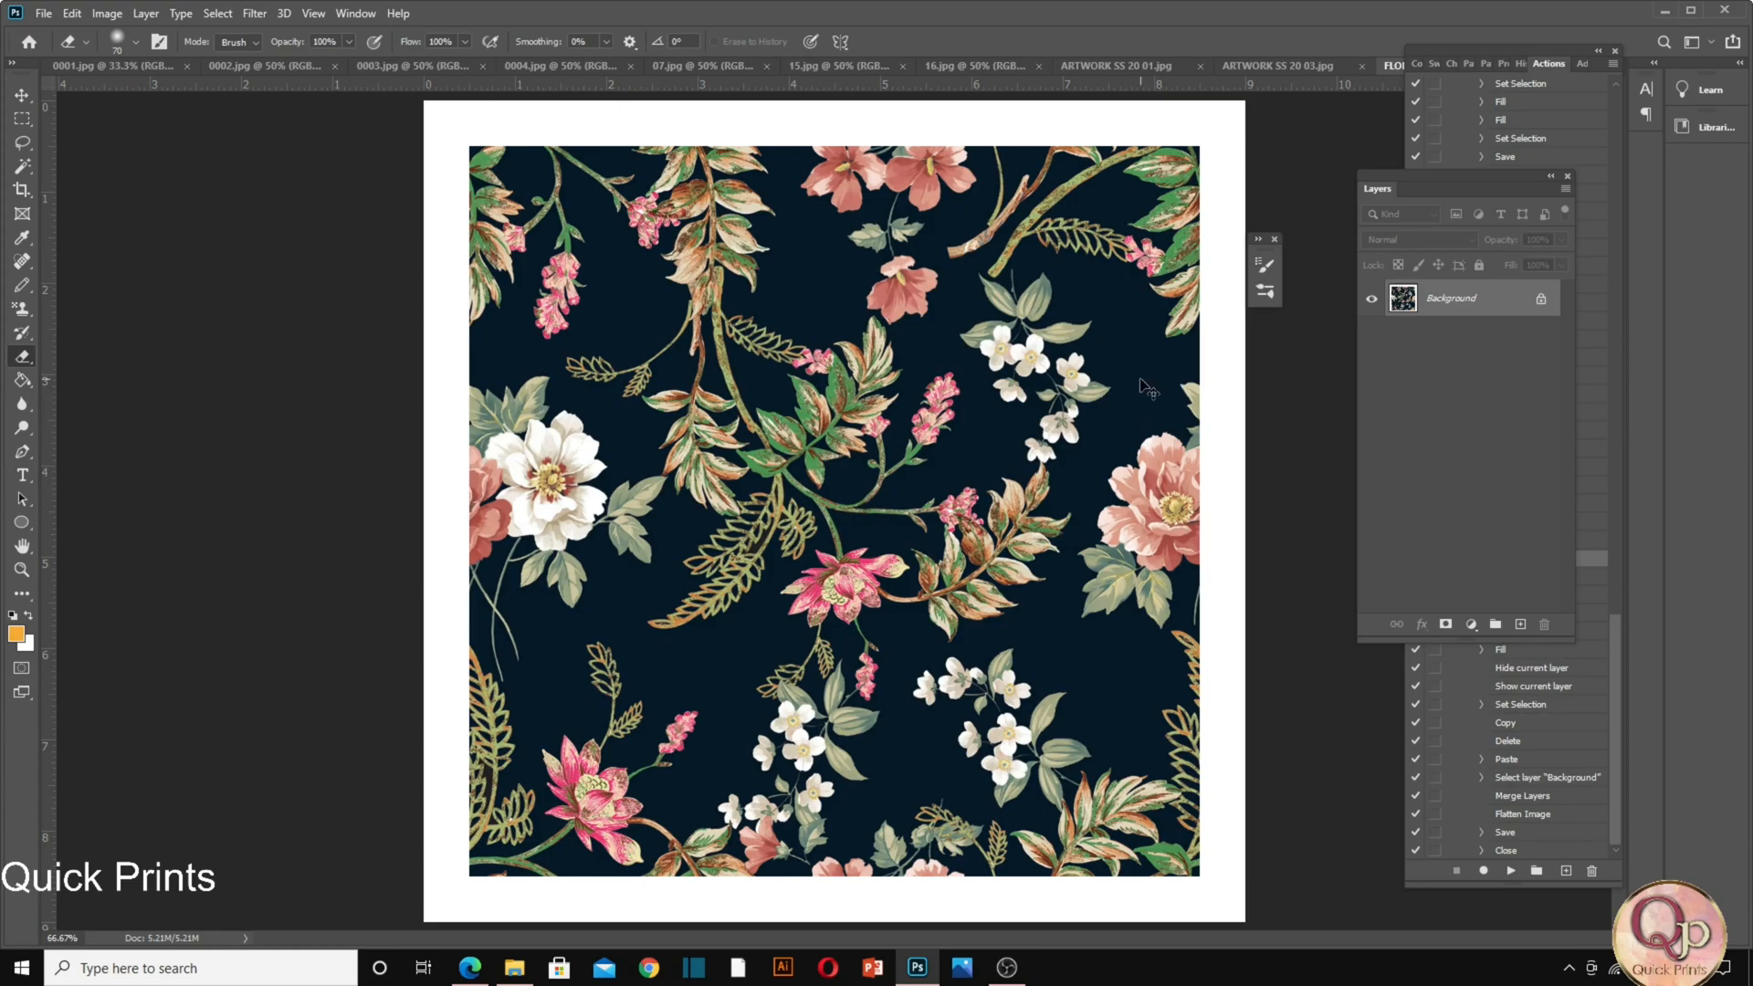
key(ctrl+z)
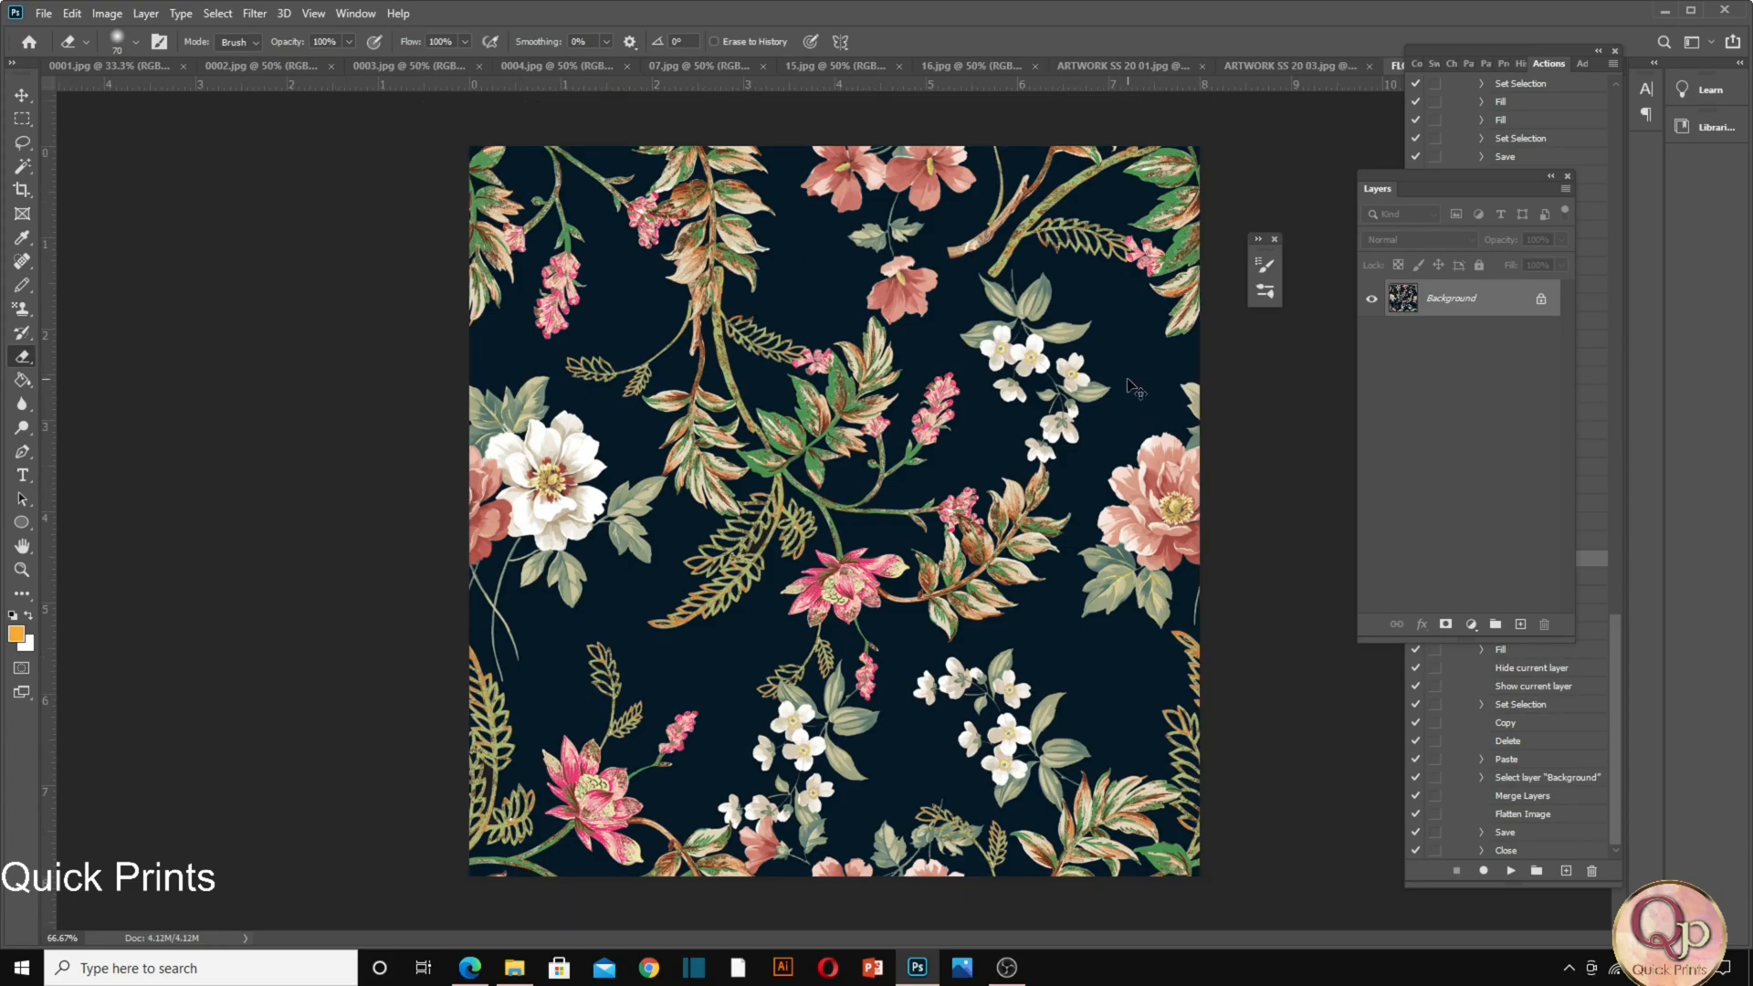
Set the canvas extension colour for FLORAL REPEAT to the yellow ffc000.
click(107, 12)
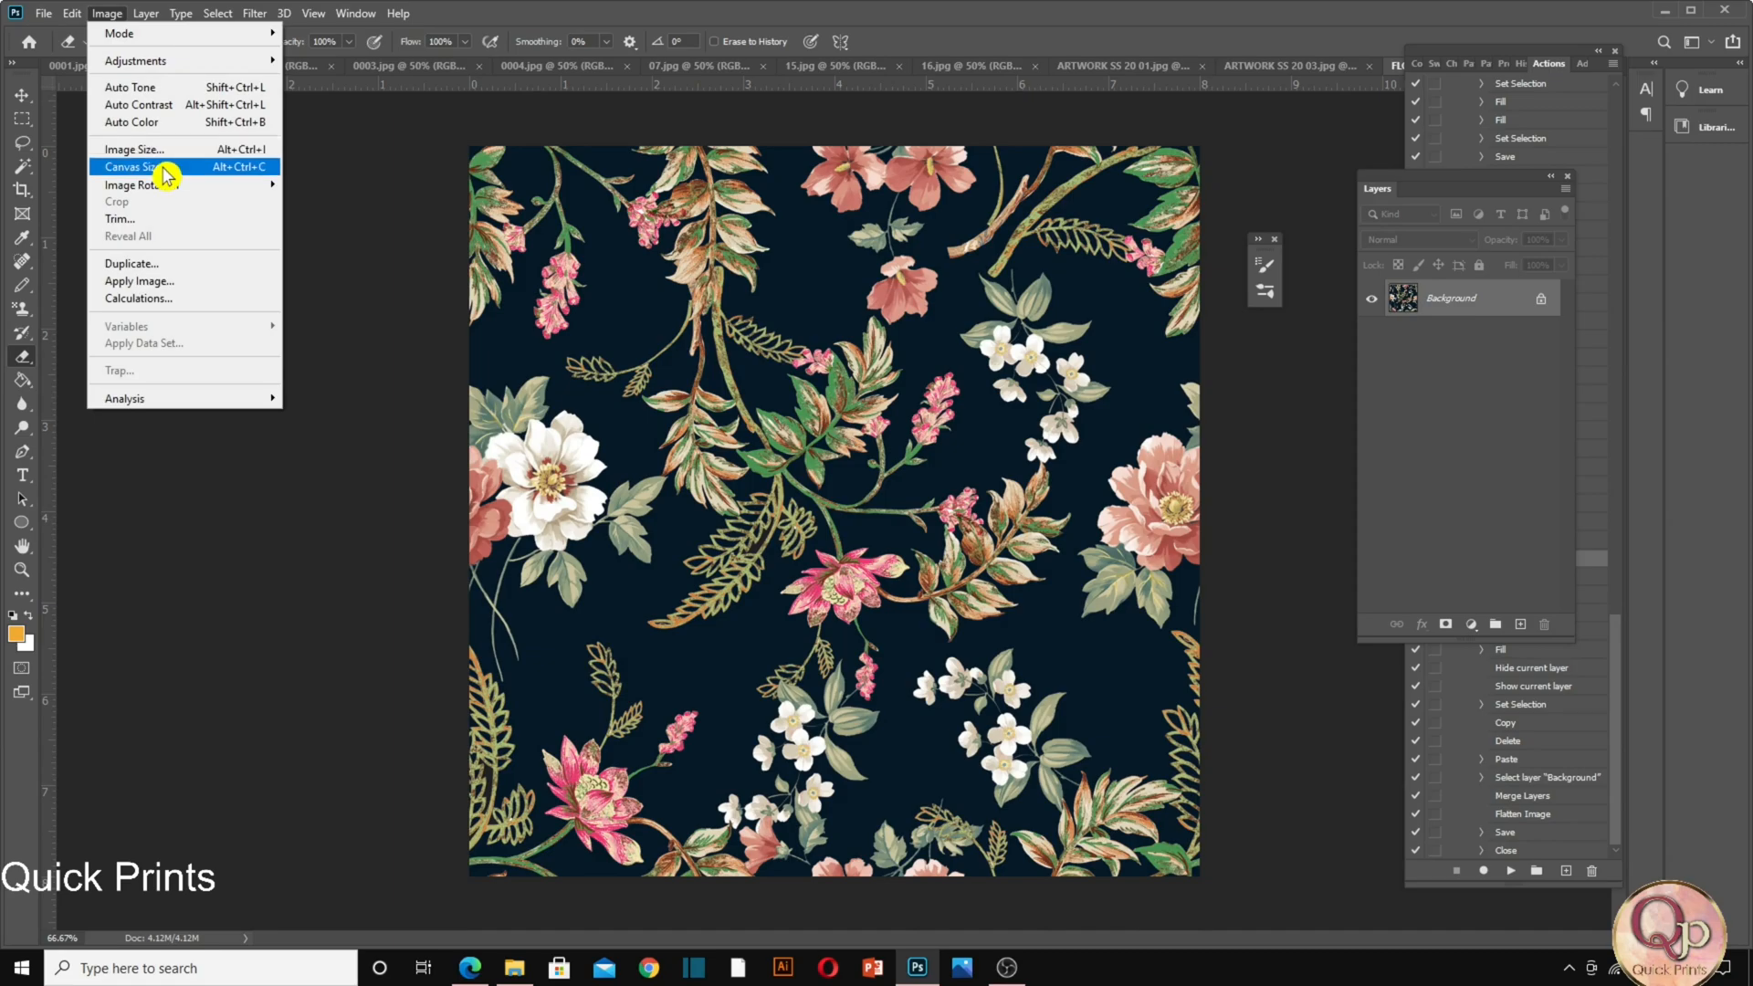
click(162, 167)
click(938, 500)
mouse_move(1022, 451)
mouse_down()
mouse_move(1049, 403)
mouse_move(1130, 494)
mouse_up()
click(1141, 532)
drag(1207, 617, 1205, 571)
drag(1149, 386, 1222, 340)
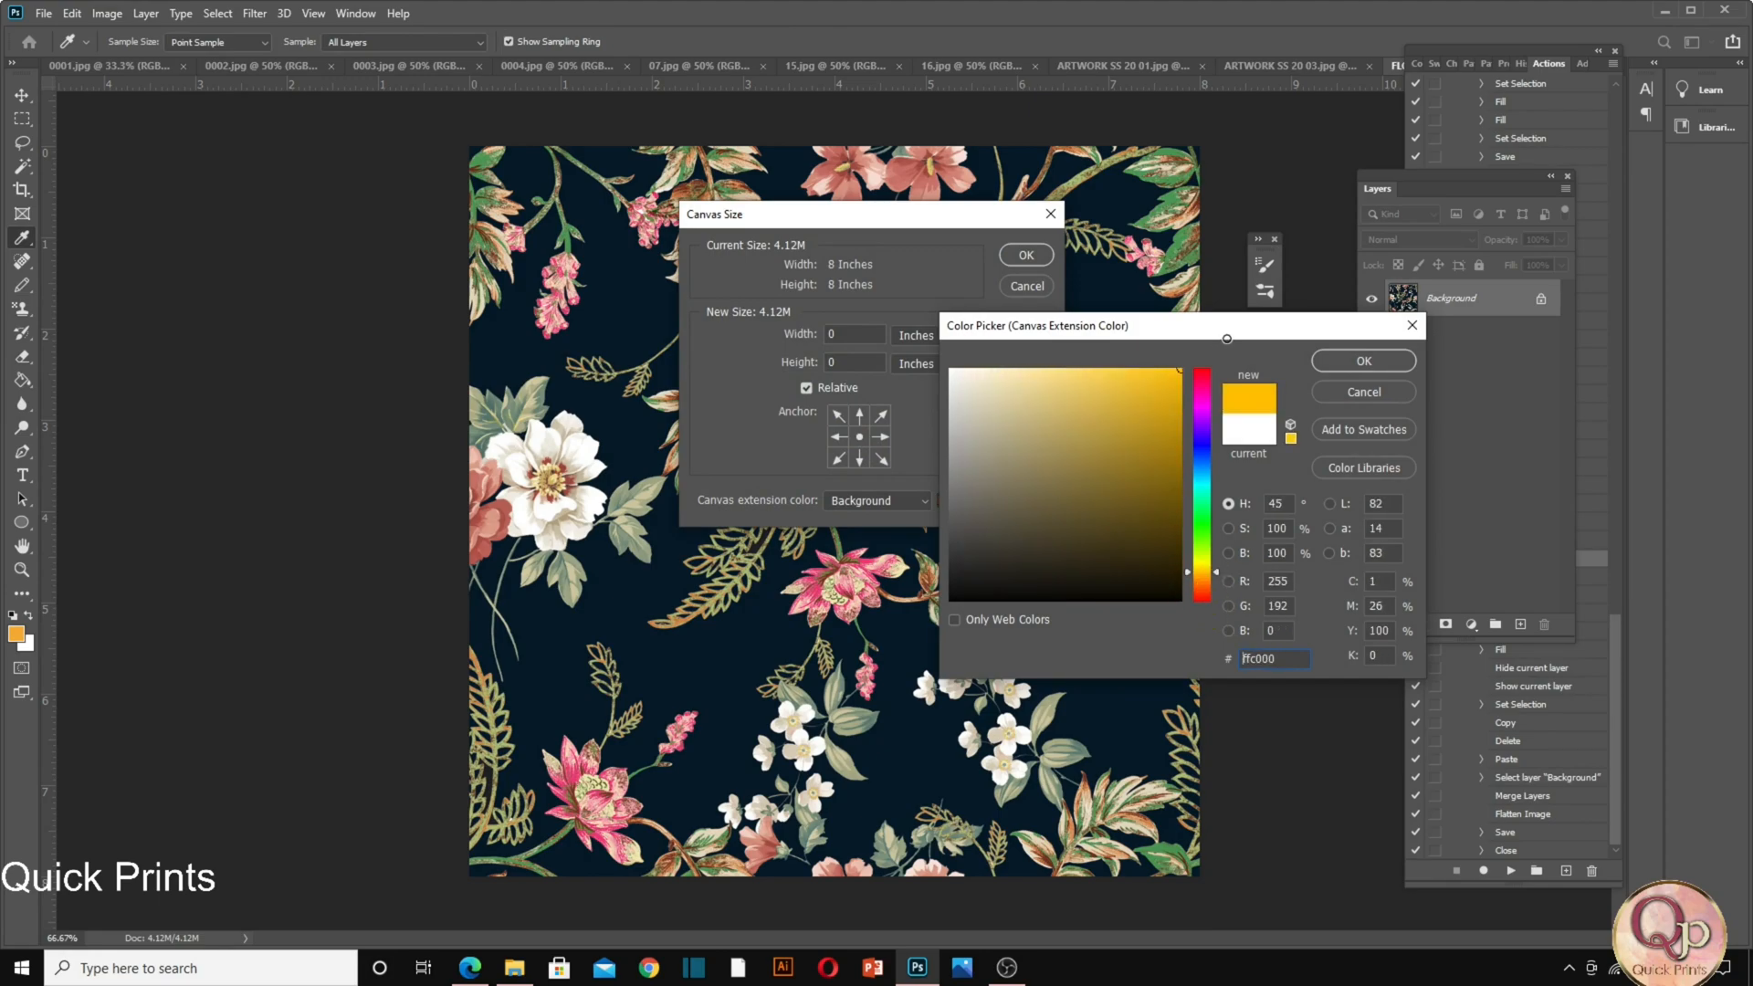
click(1364, 361)
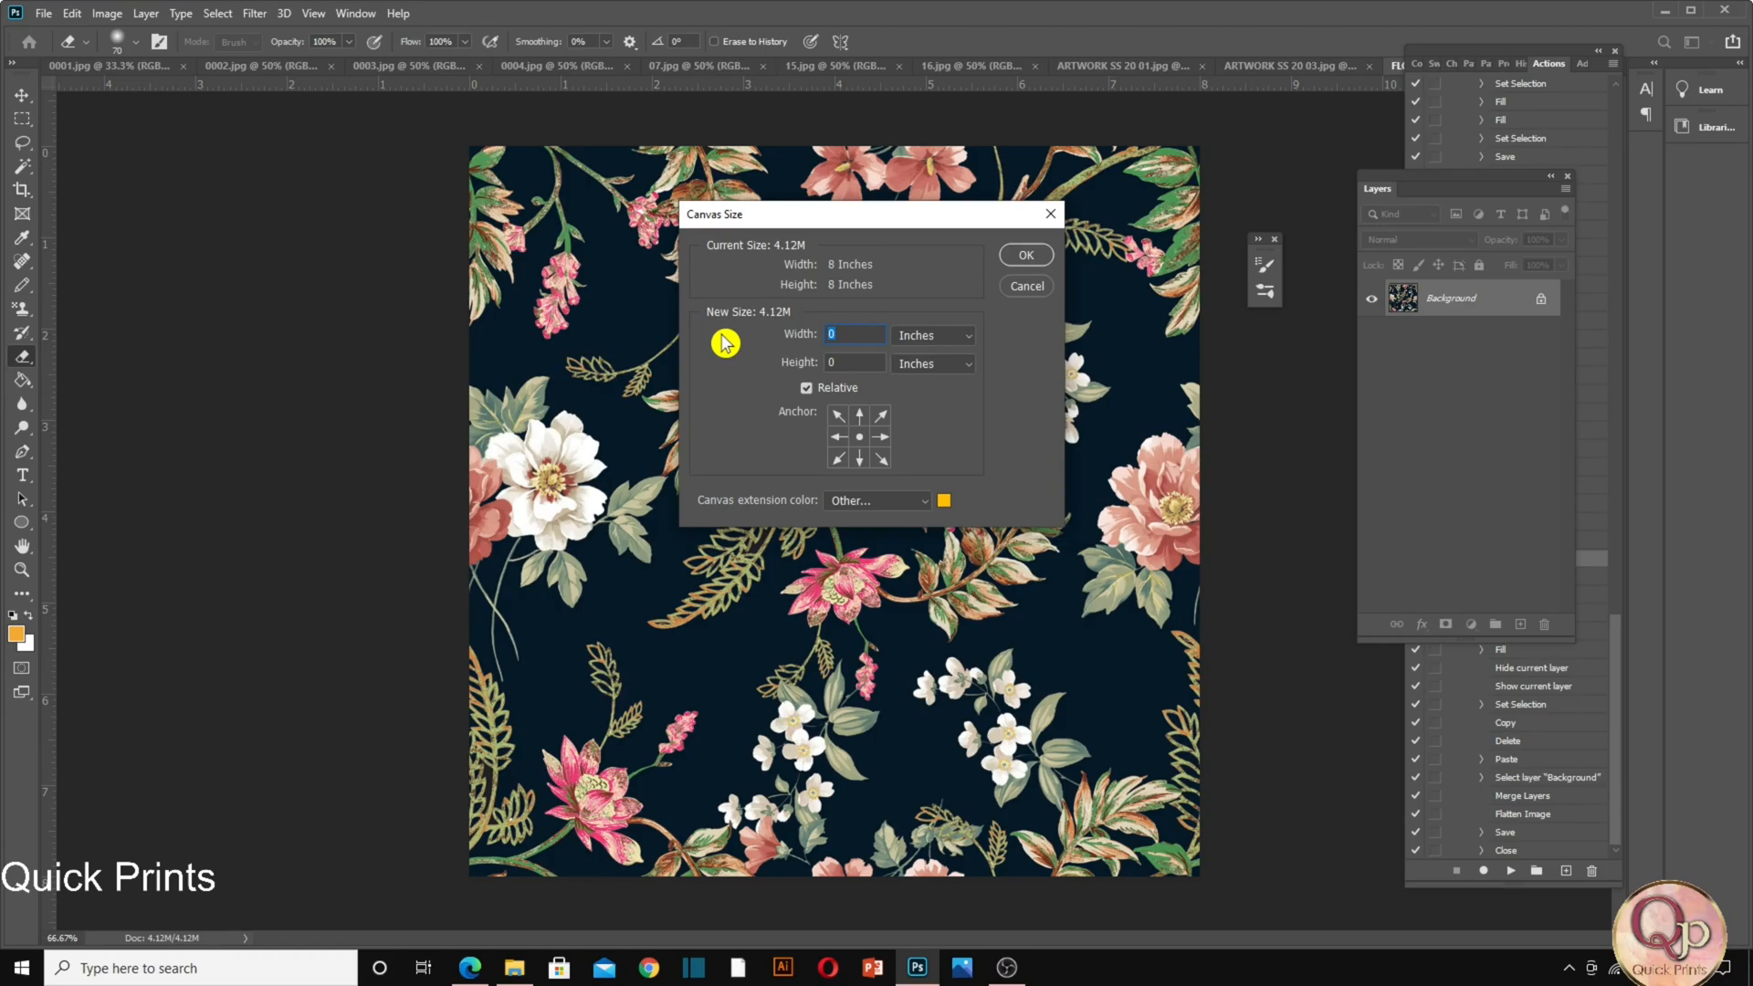
Enlarge the FLORAL REPEAT canvas by a relative 1 inch in both width and height to form a coloured border.
text(11)
key(Return)
key(ctrl+0)
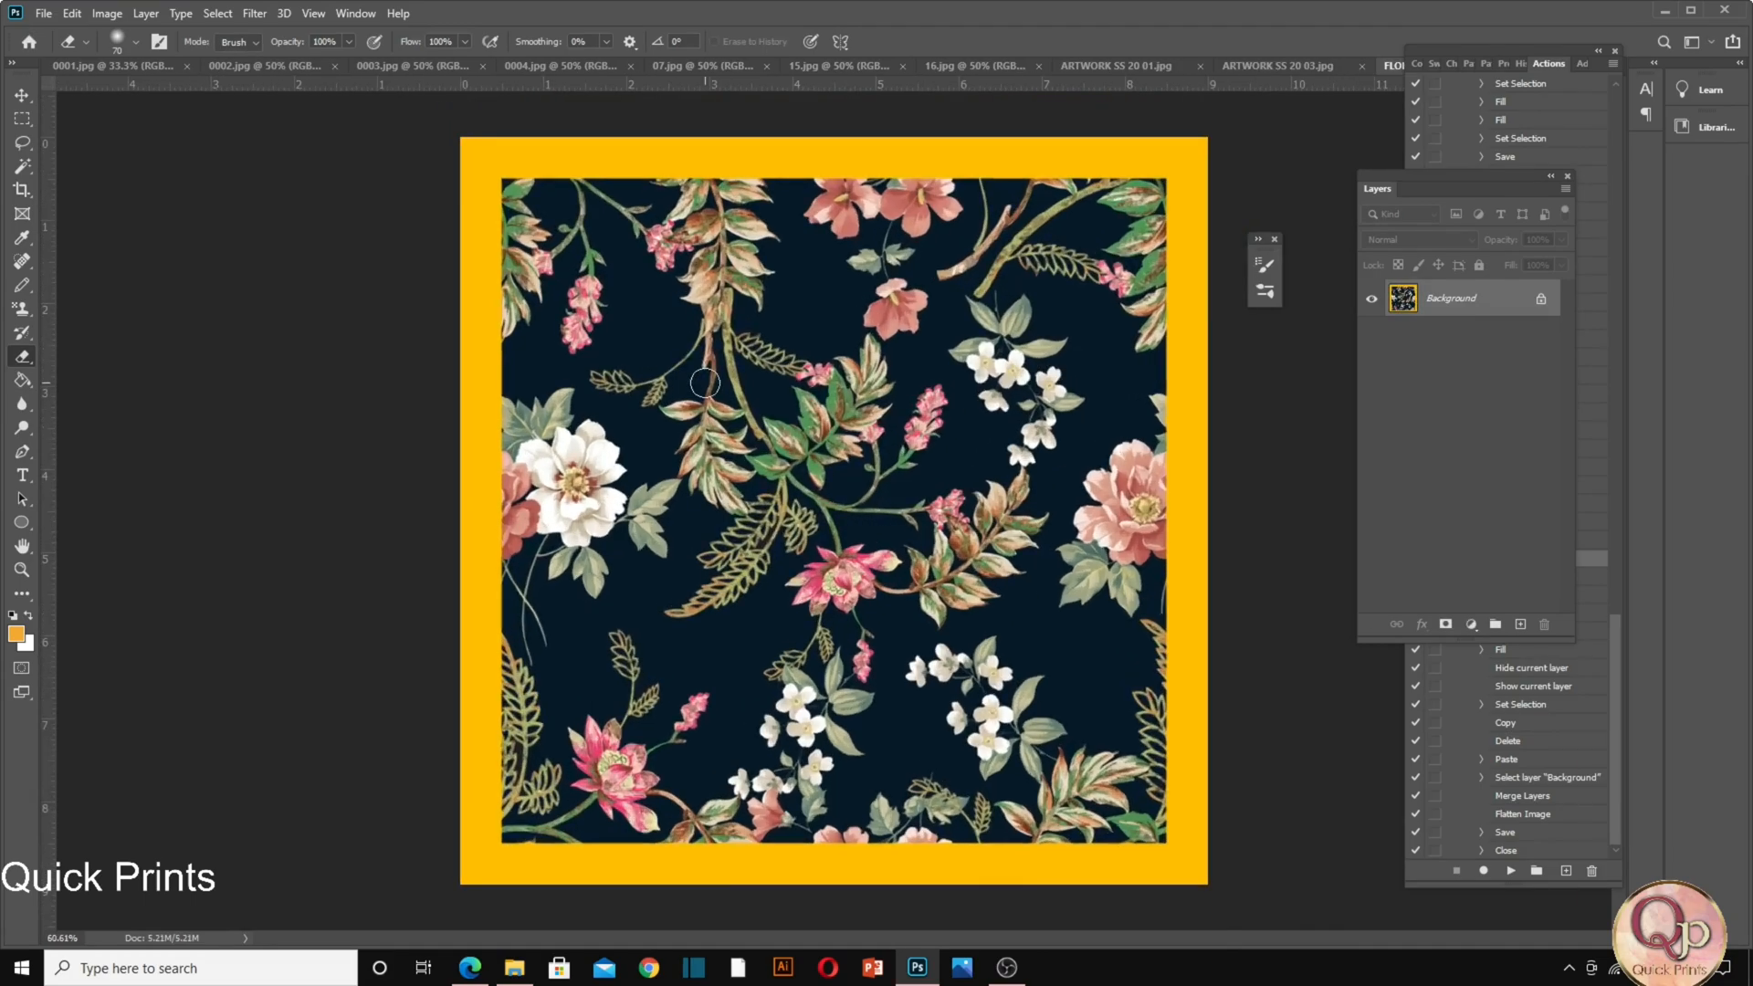
key(ctrl+plus)
key(ctrl+minus)
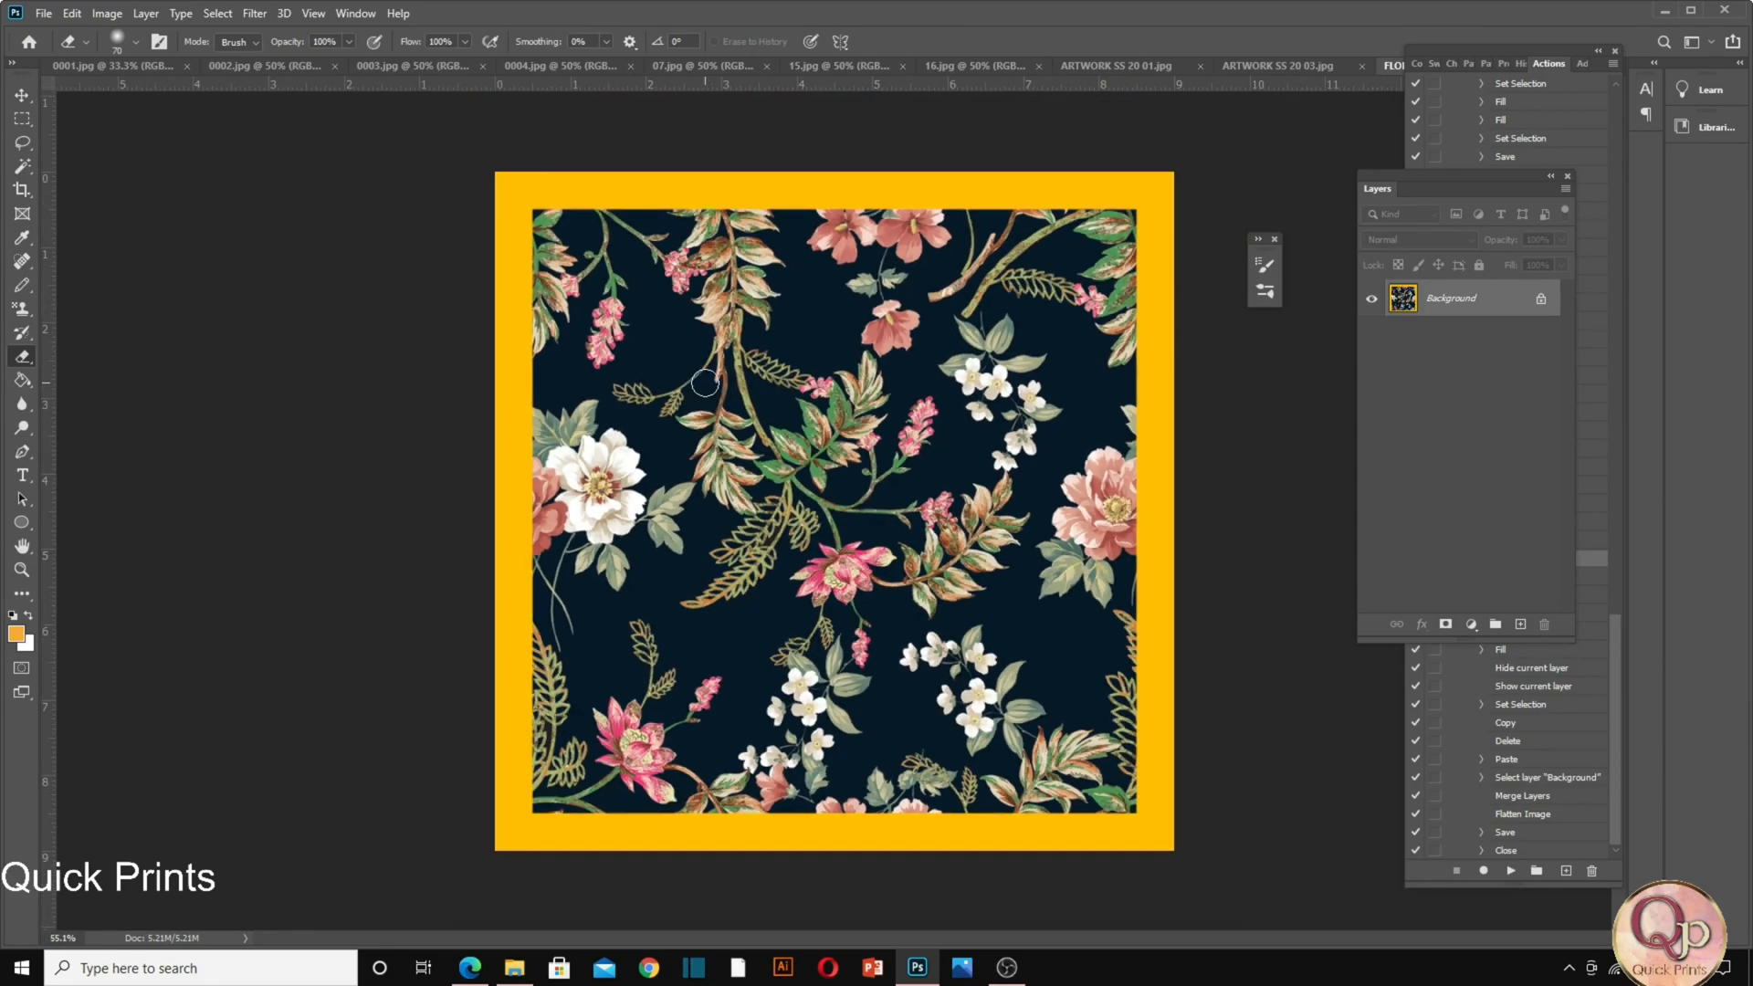
Look through the other open artworks, including 16, 07, 0004, ARTWORK SS 20 03 and 0001, to compare their designs.
click(963, 70)
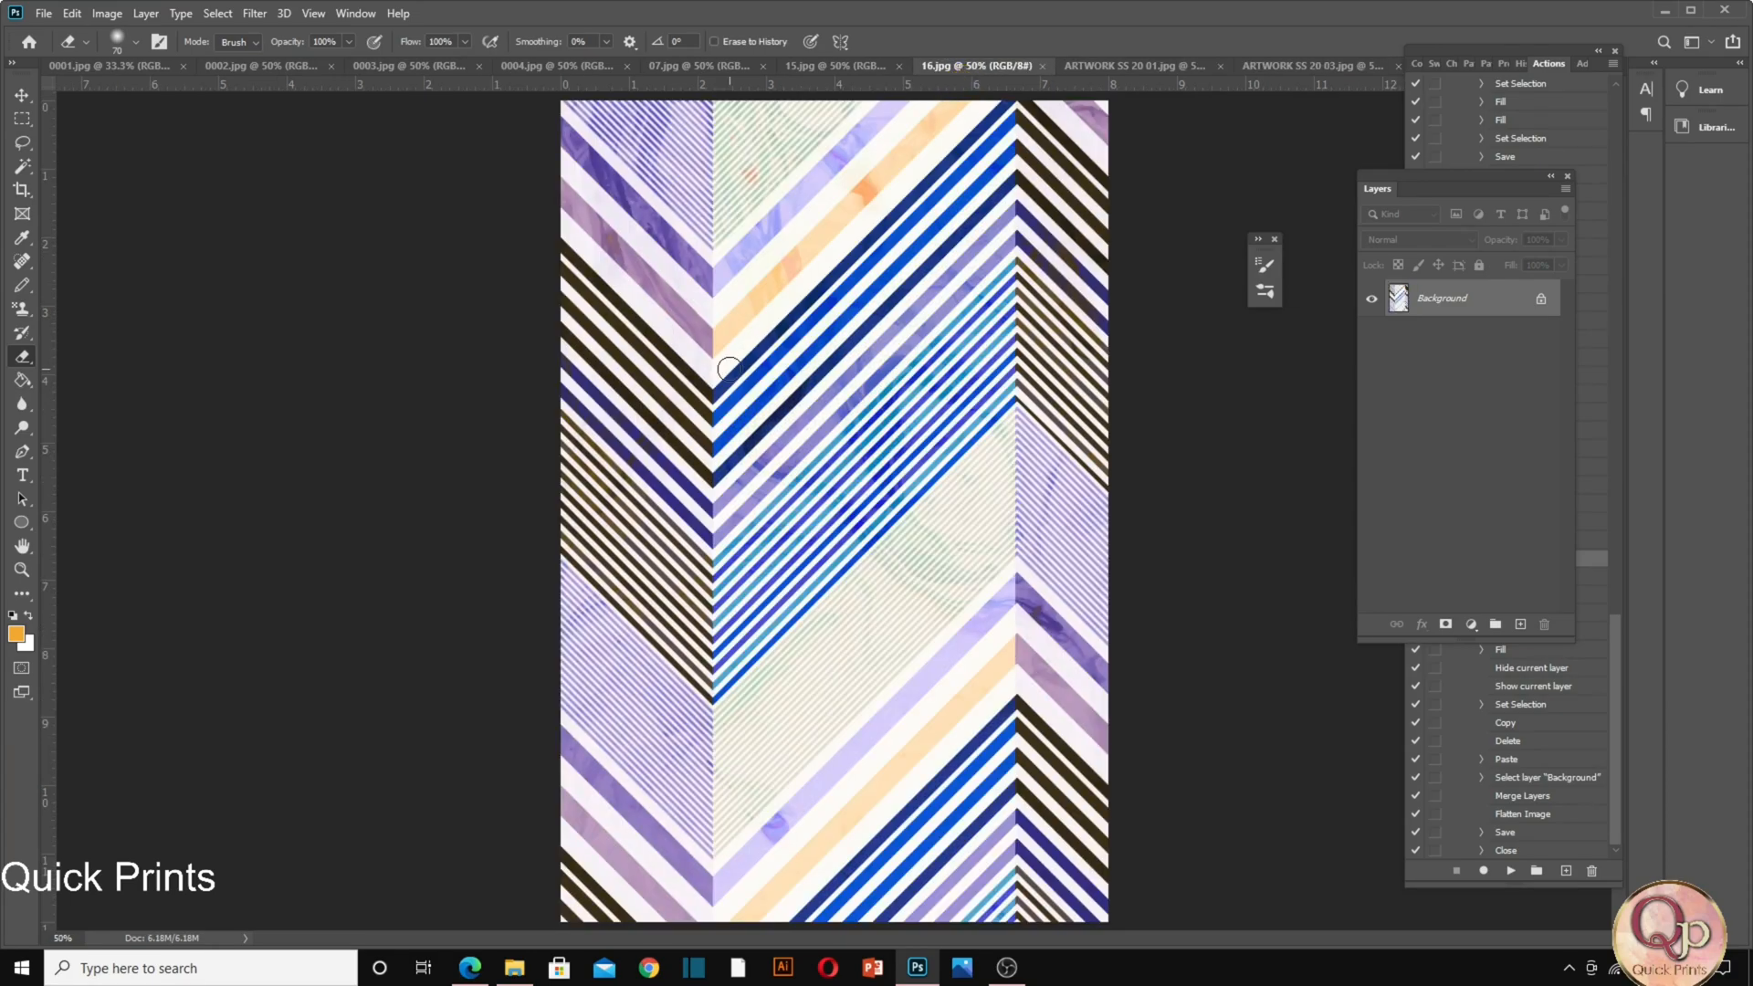
scroll(731, 369, down, 1)
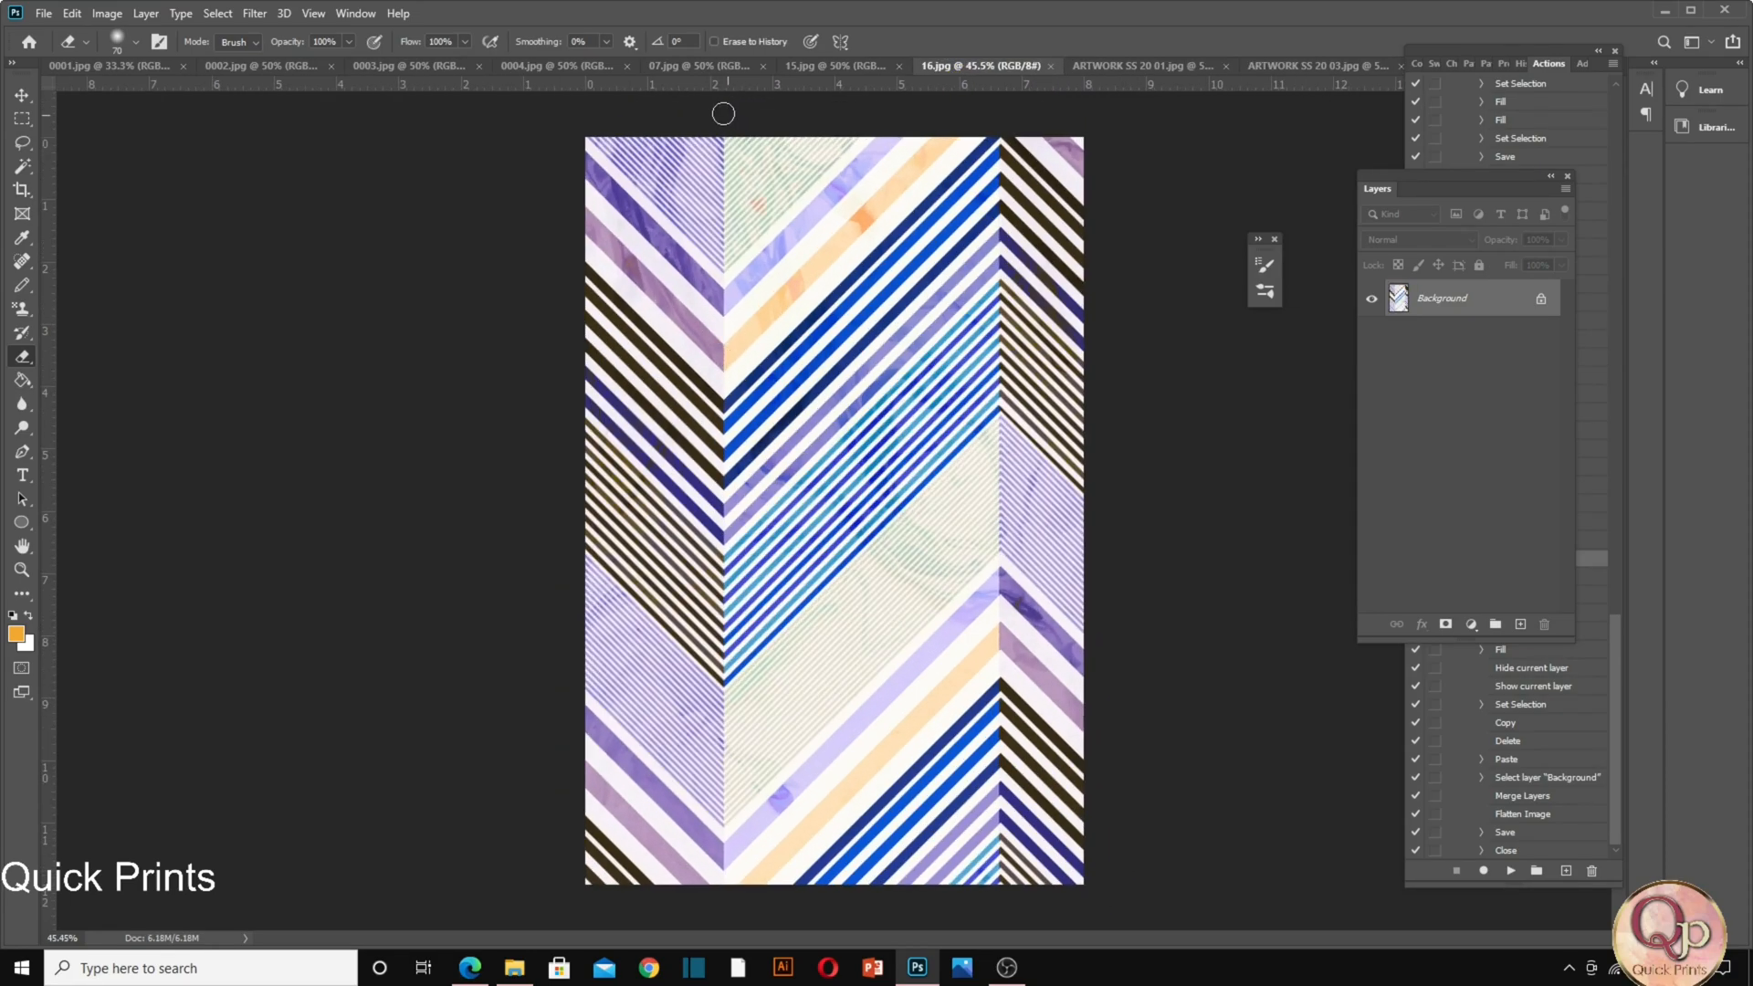
click(721, 68)
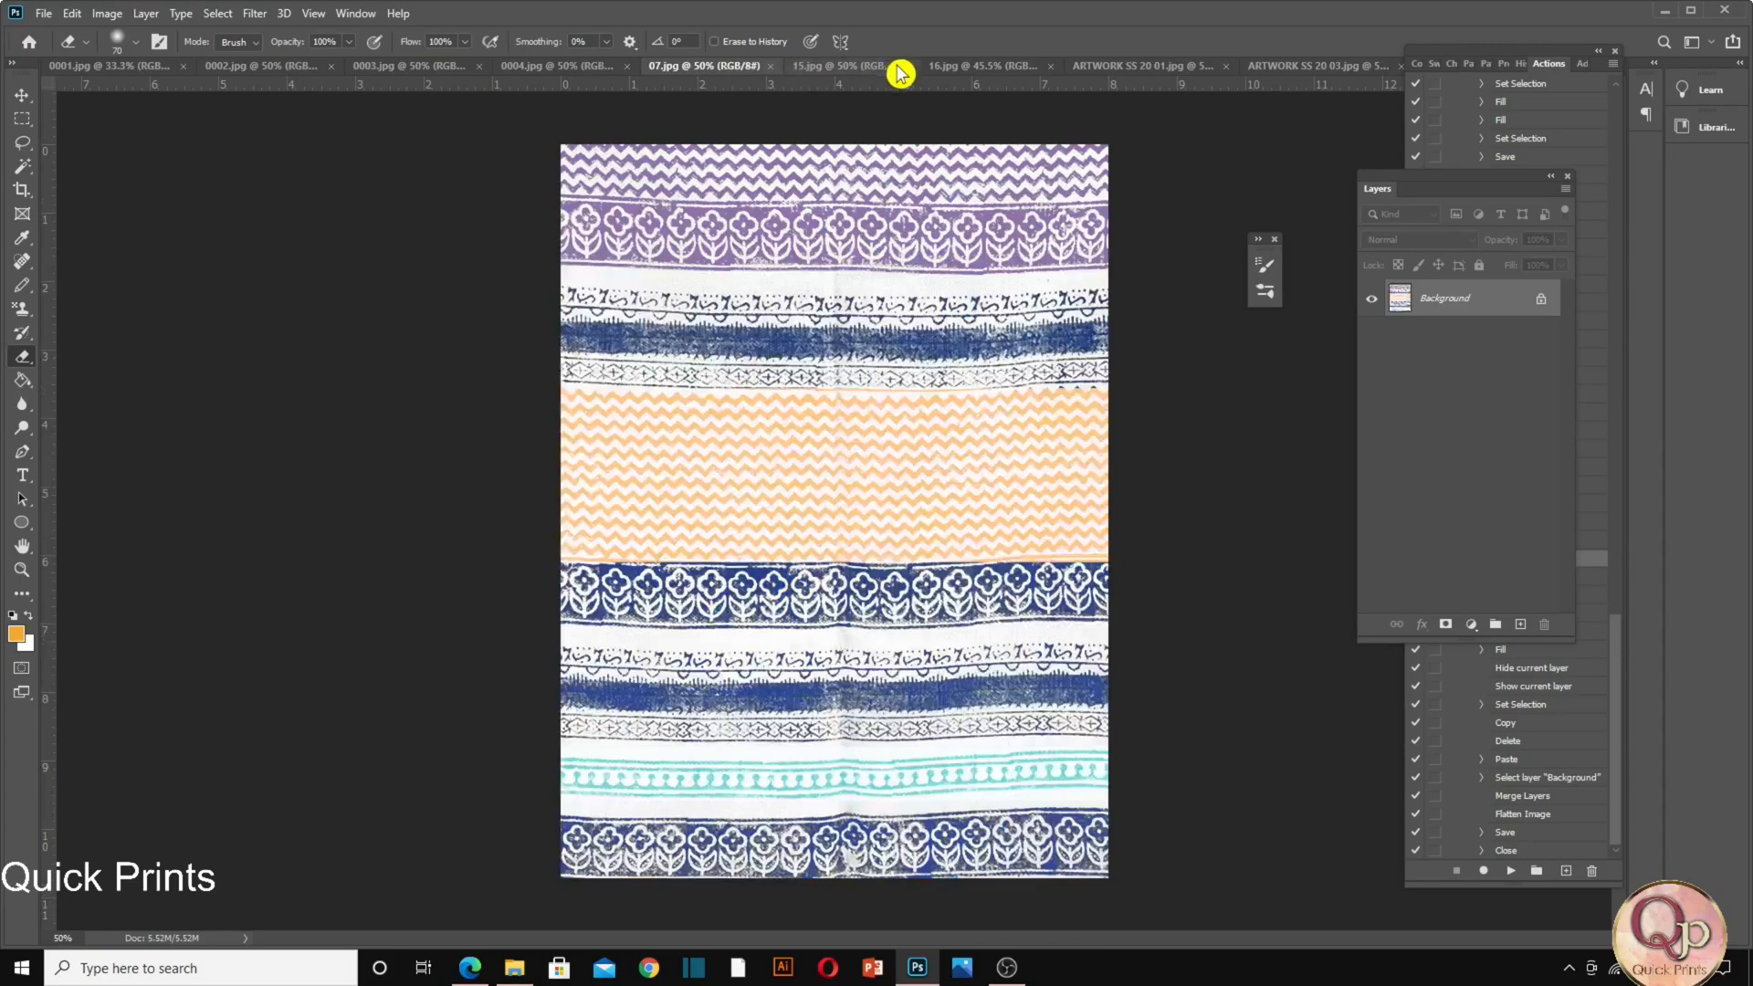
click(505, 74)
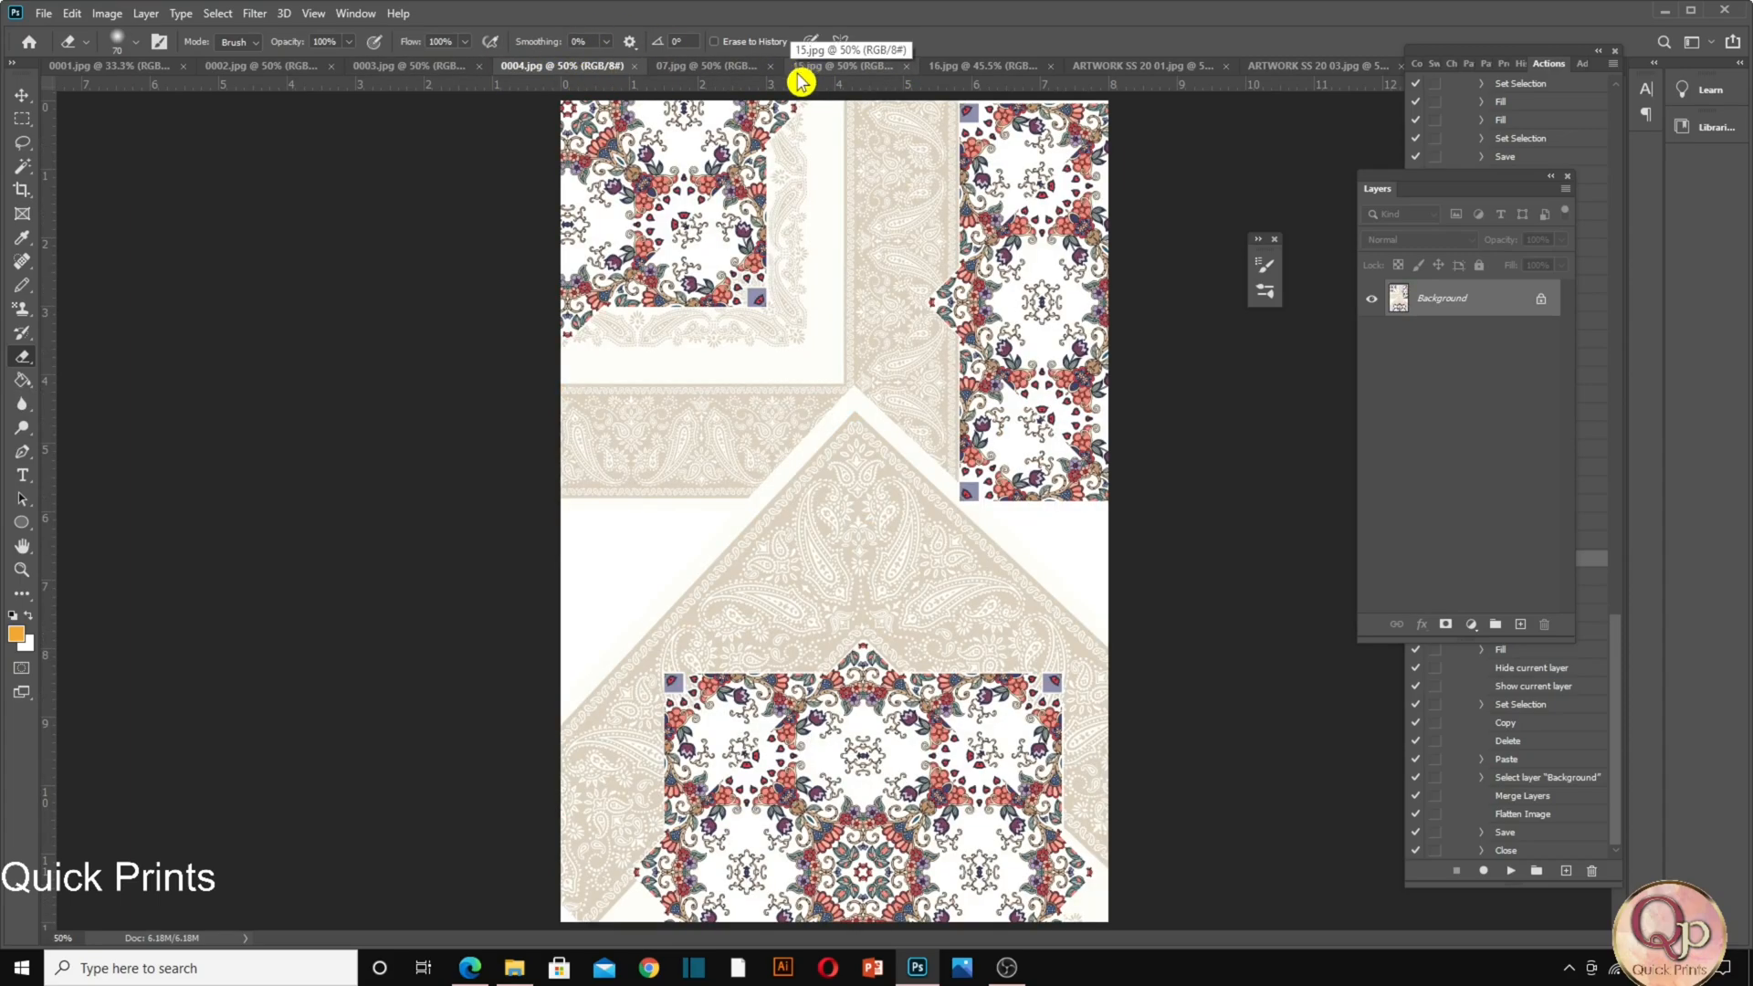
click(1296, 68)
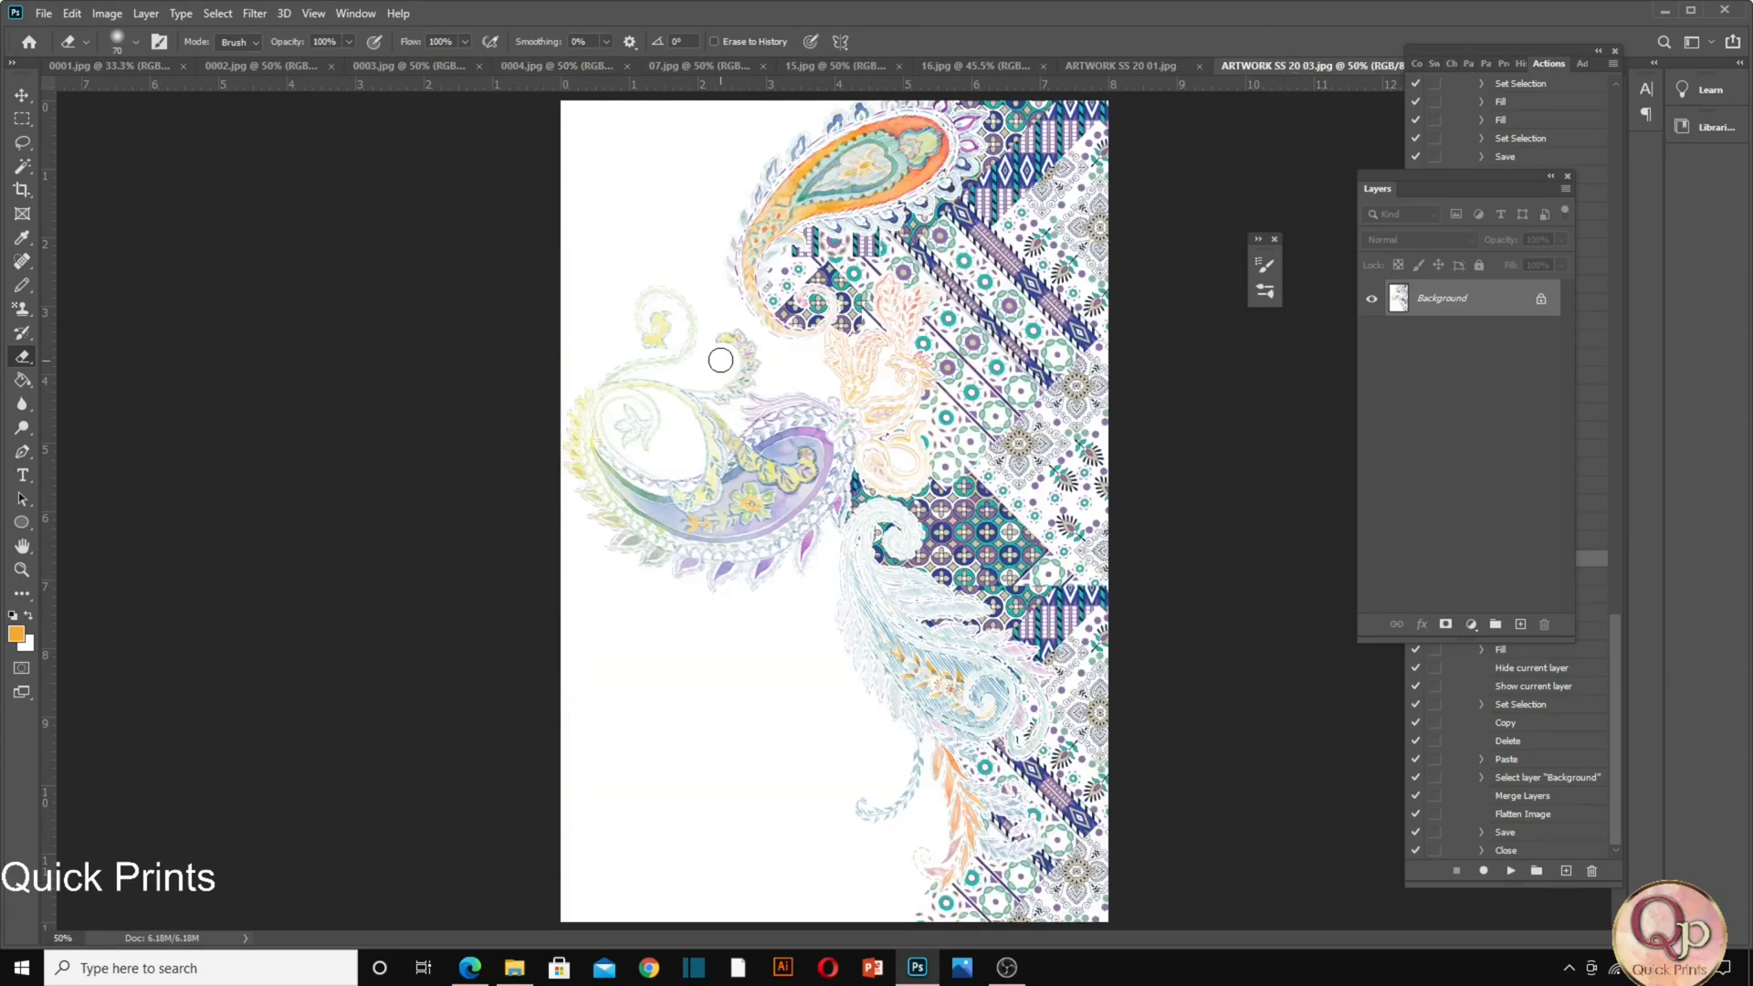
key(ctrl+Tab)
key(ctrl+Tab)
key(ctrl+Tab)
key(ctrl+Tab)
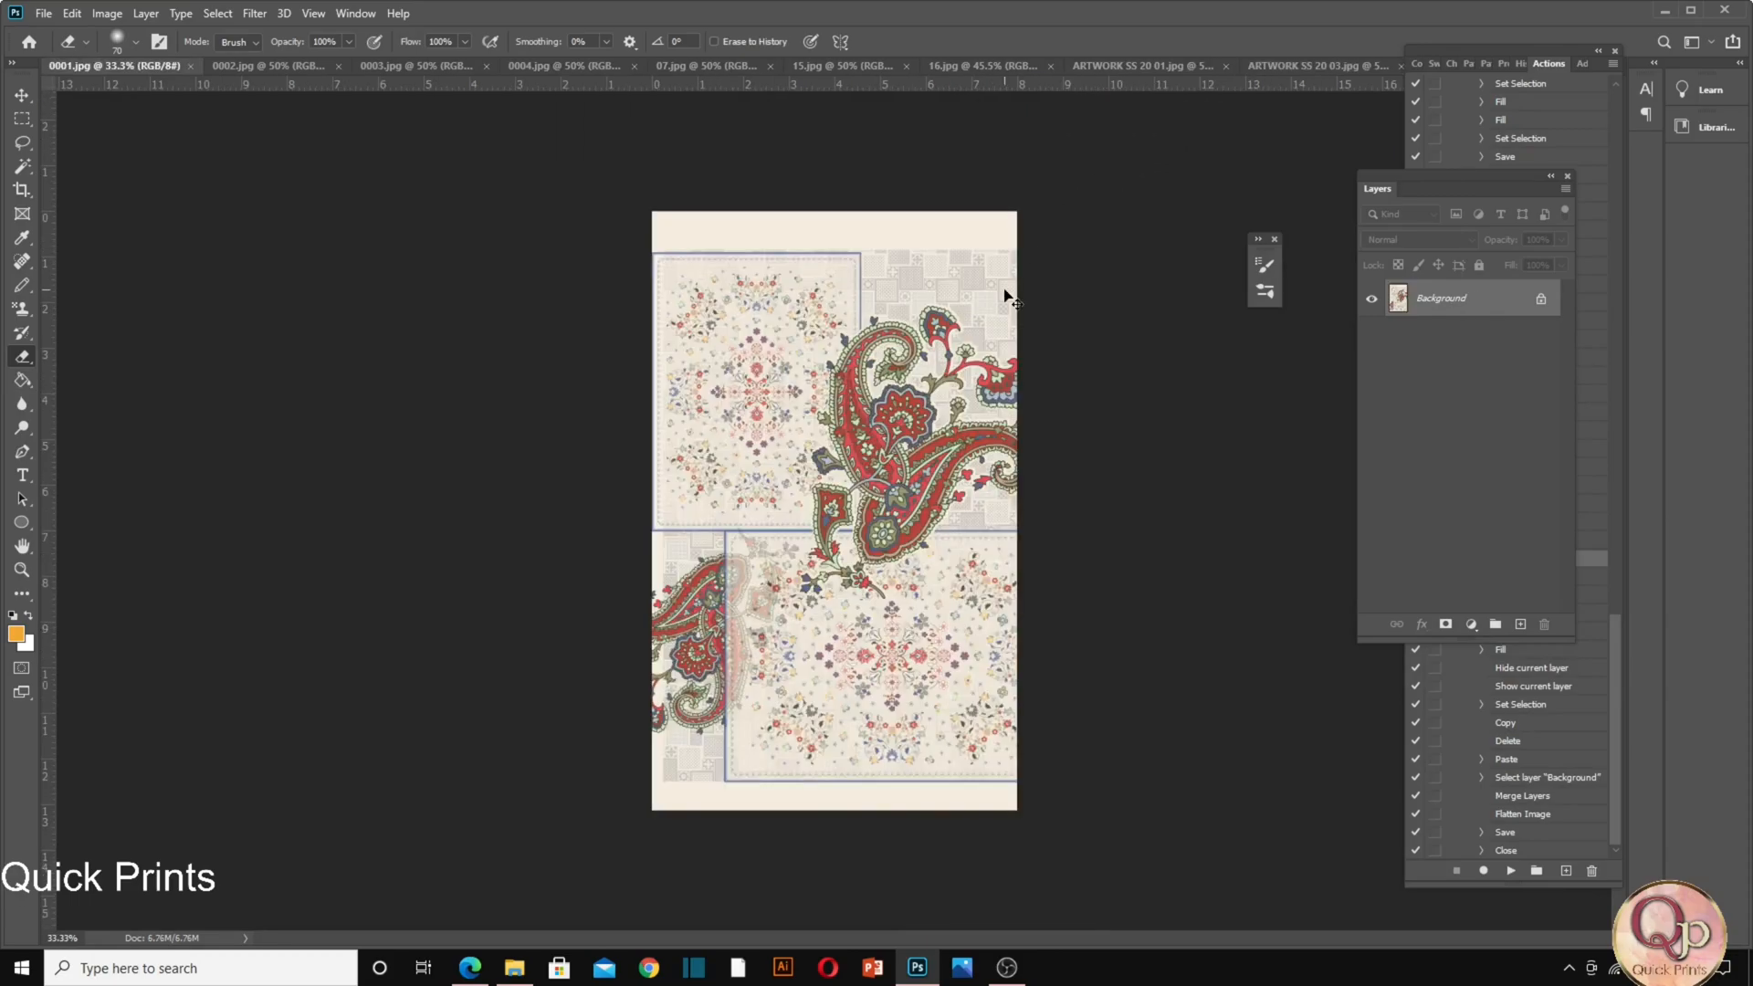
key(ctrl+Tab)
key(ctrl+Tab)
key(ctrl+Tab)
key(ctrl+Tab)
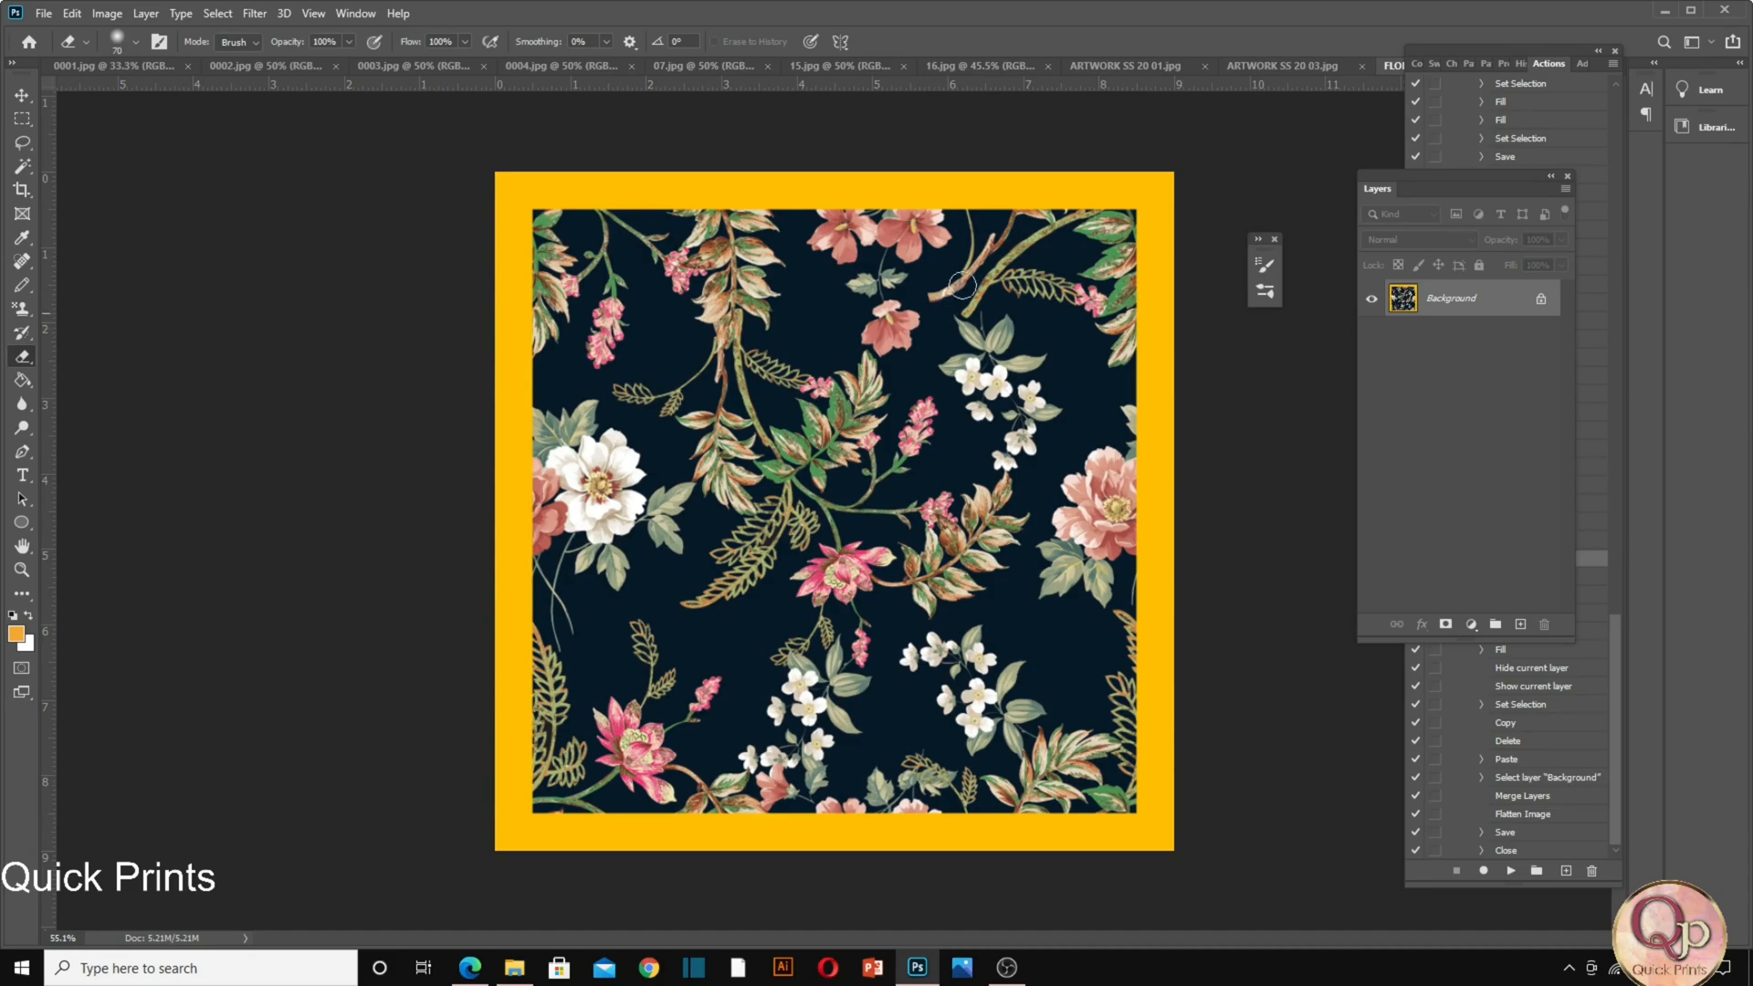
Switch to PowerPoint, start a blank presentation and remove the title and subtitle placeholders from the first slide.
click(873, 967)
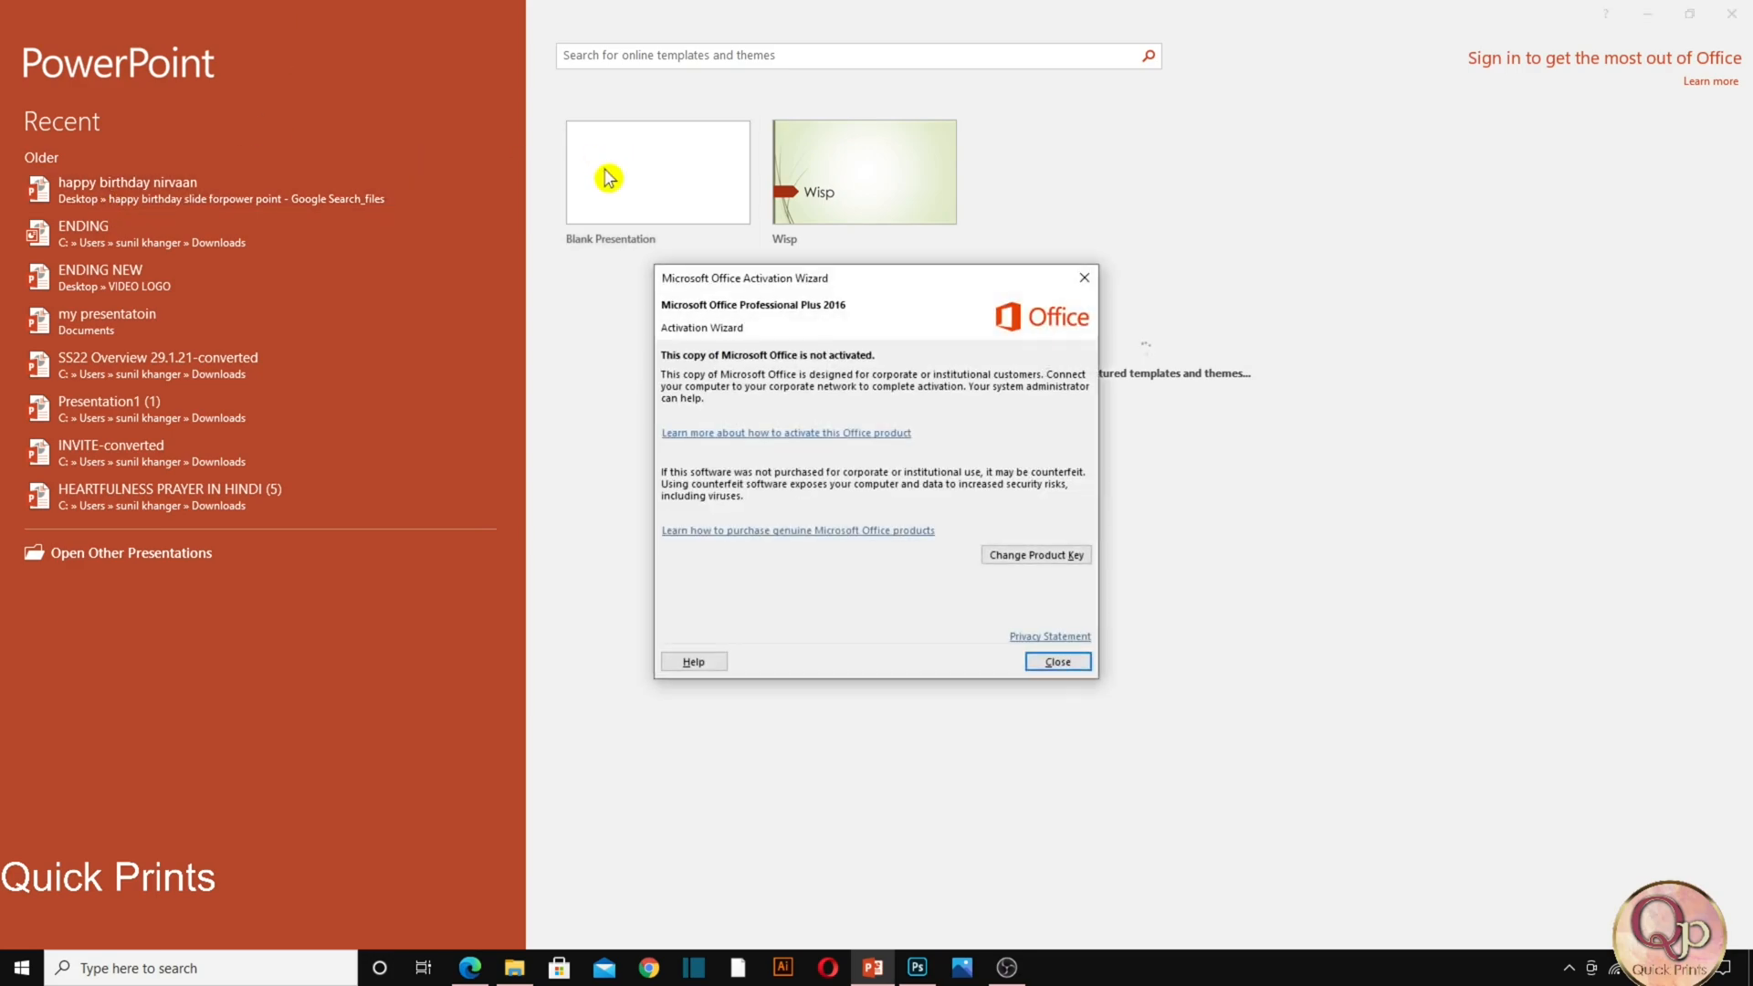
click(1052, 663)
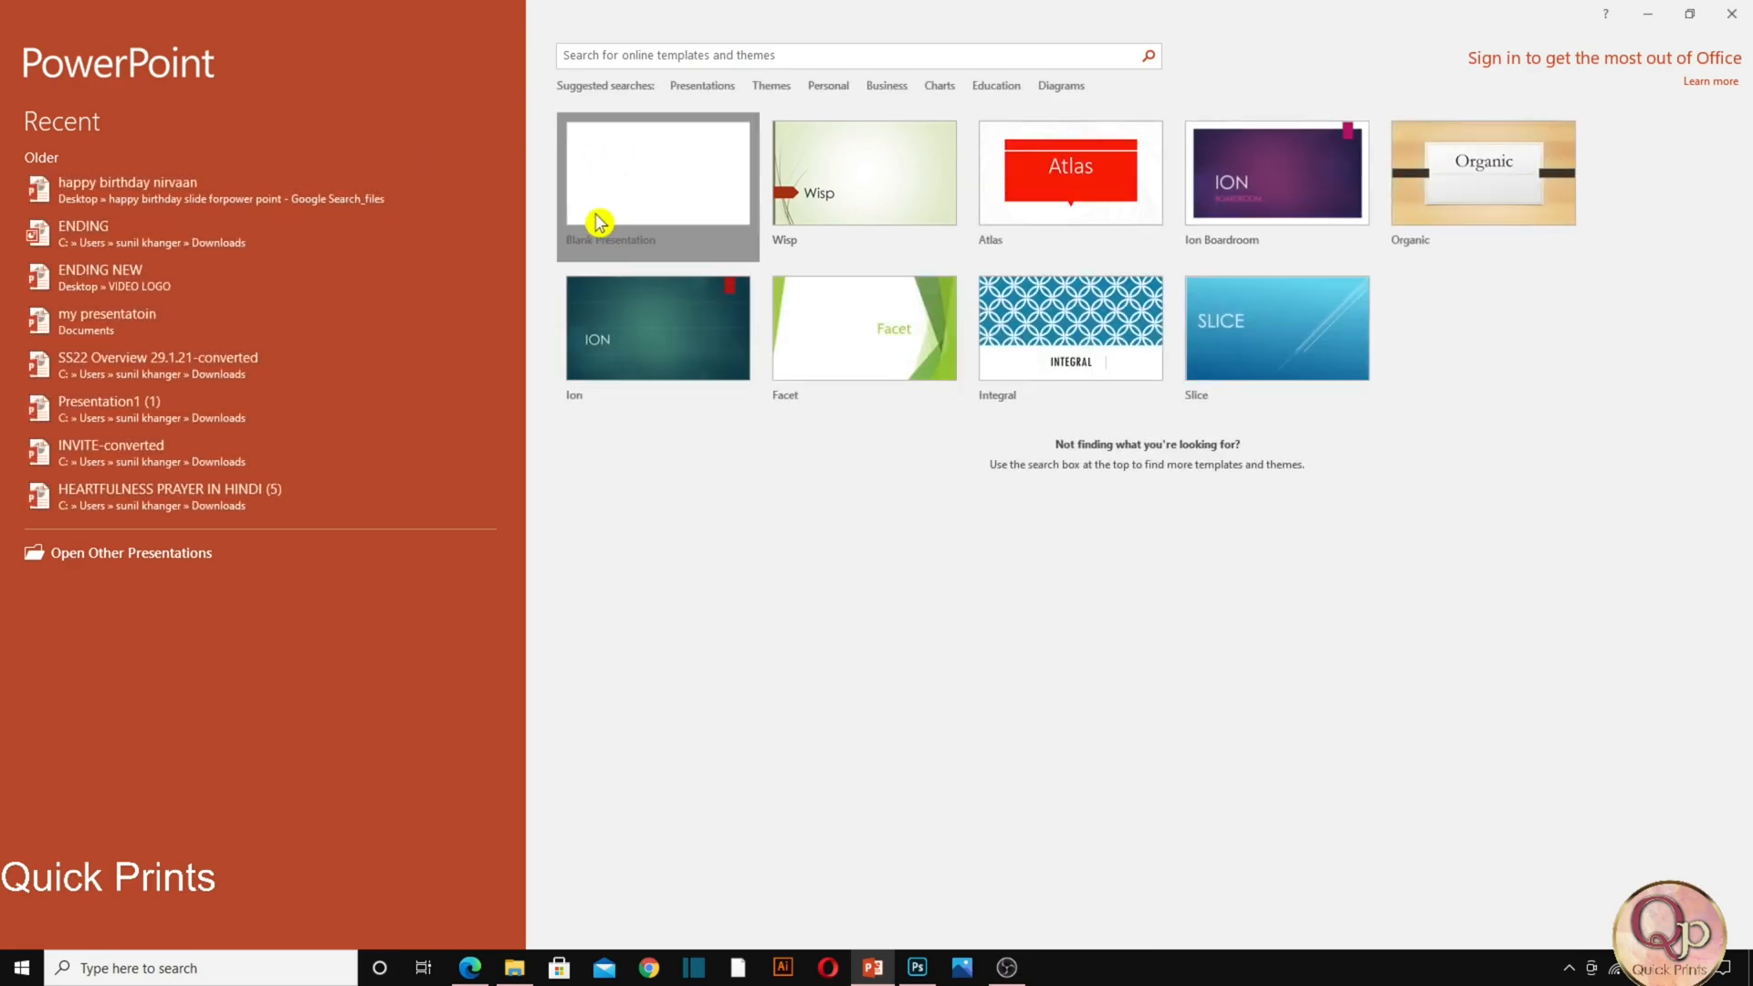
click(599, 222)
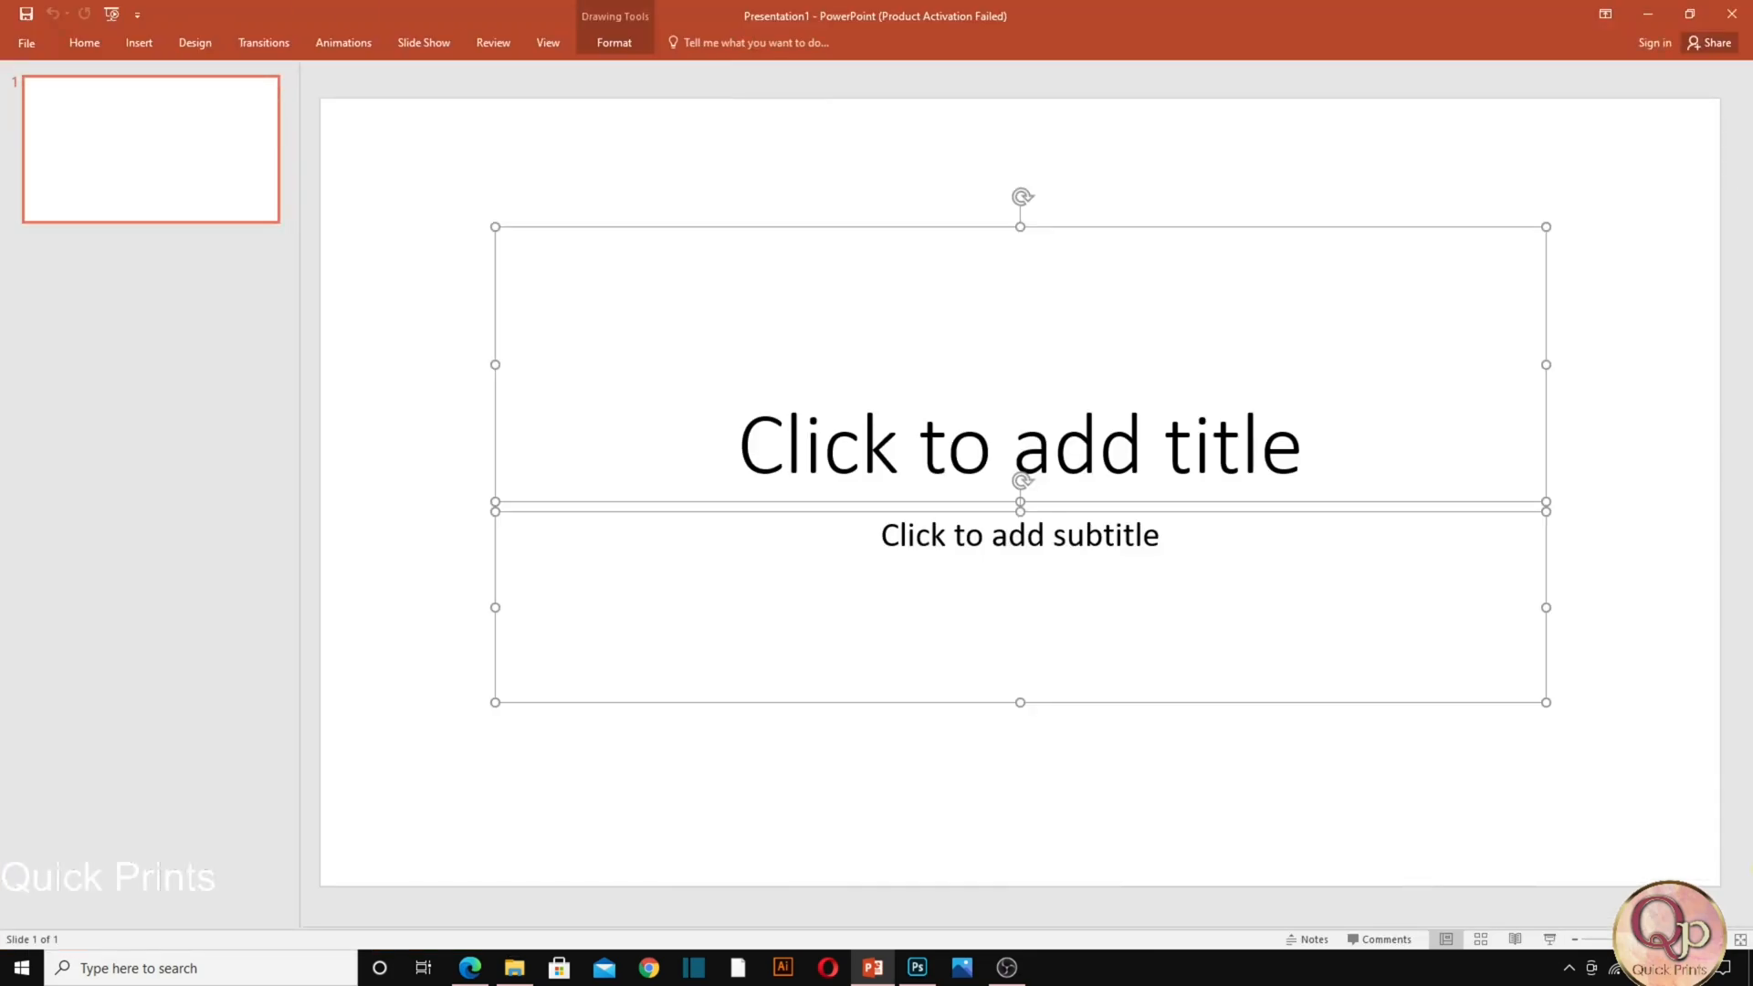
key(Delete)
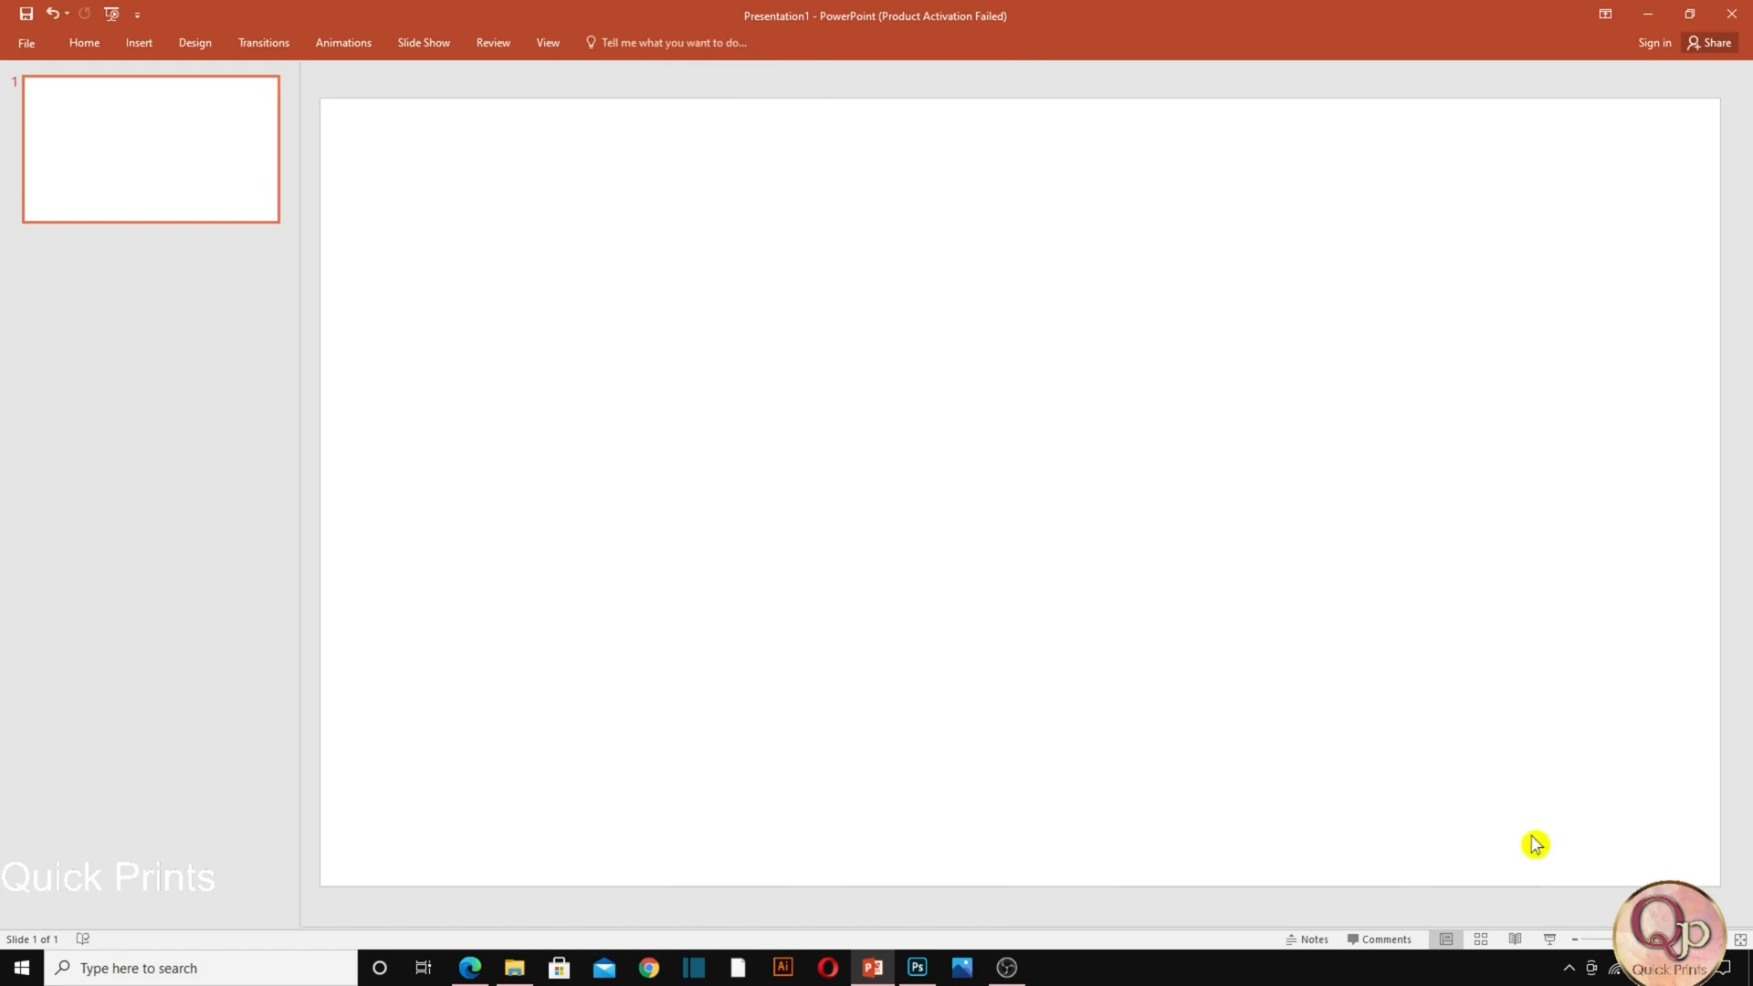
Give the slide background a picture or texture fill with the woven beige texture and apply it to all slides.
click(139, 43)
click(1100, 361)
right_click(1088, 359)
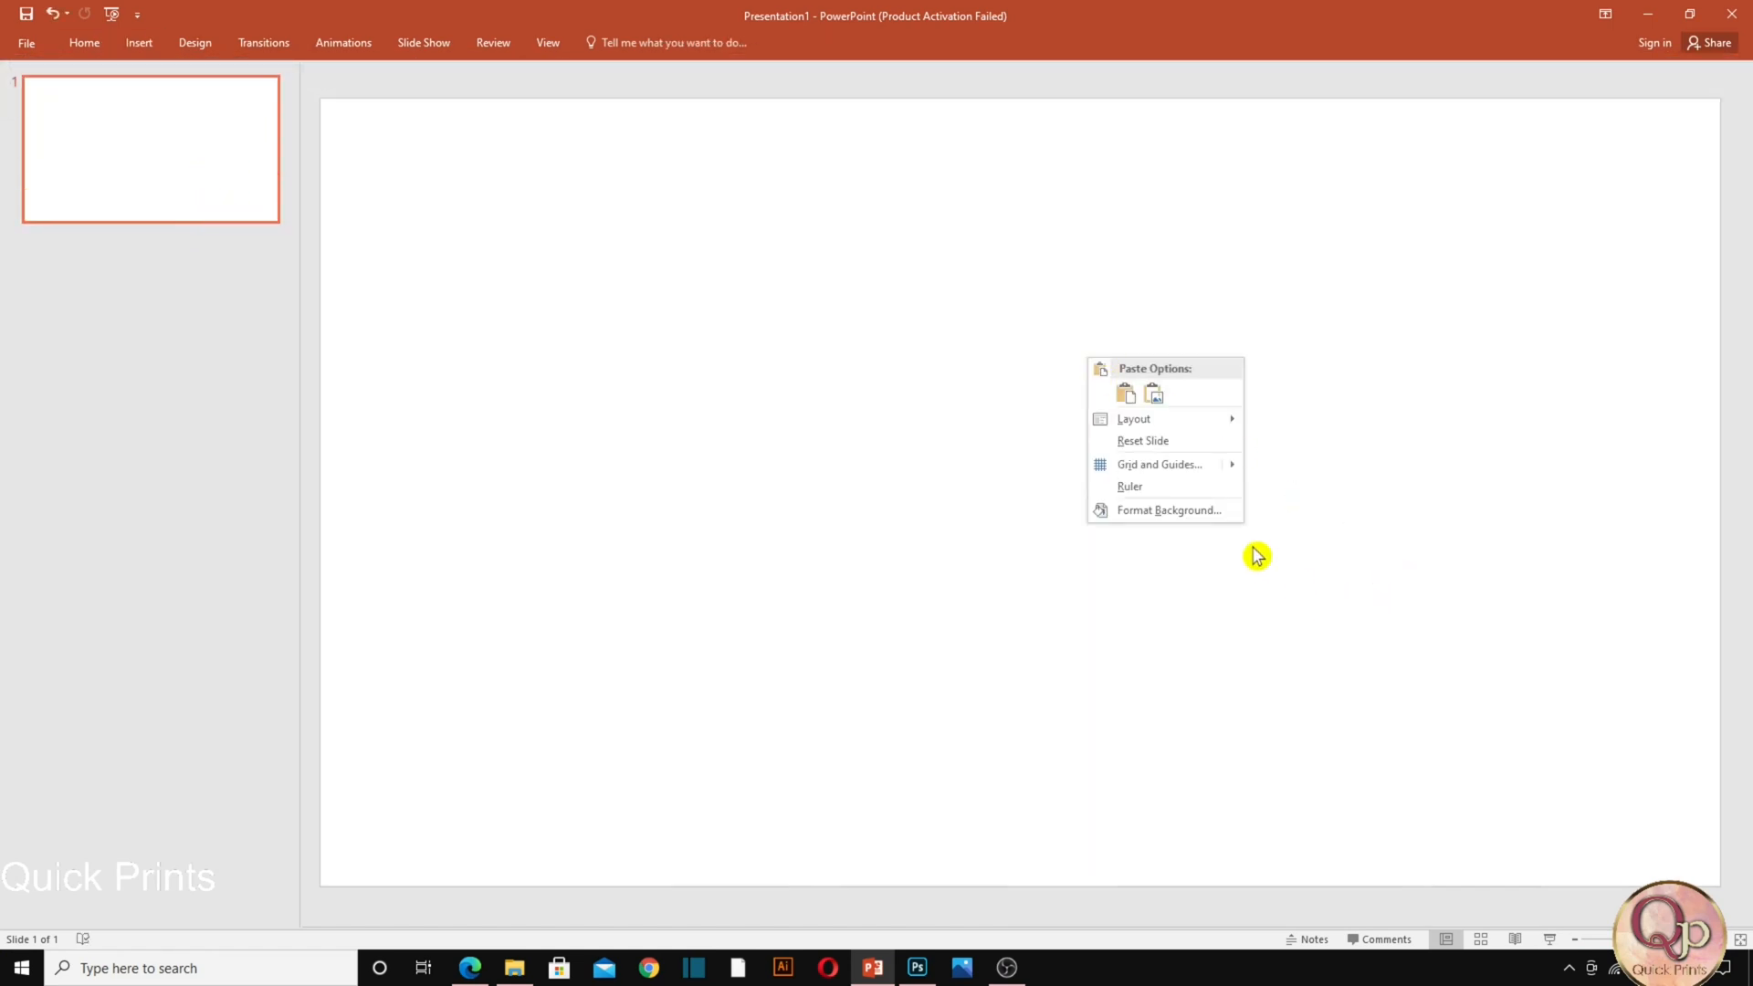
click(1201, 525)
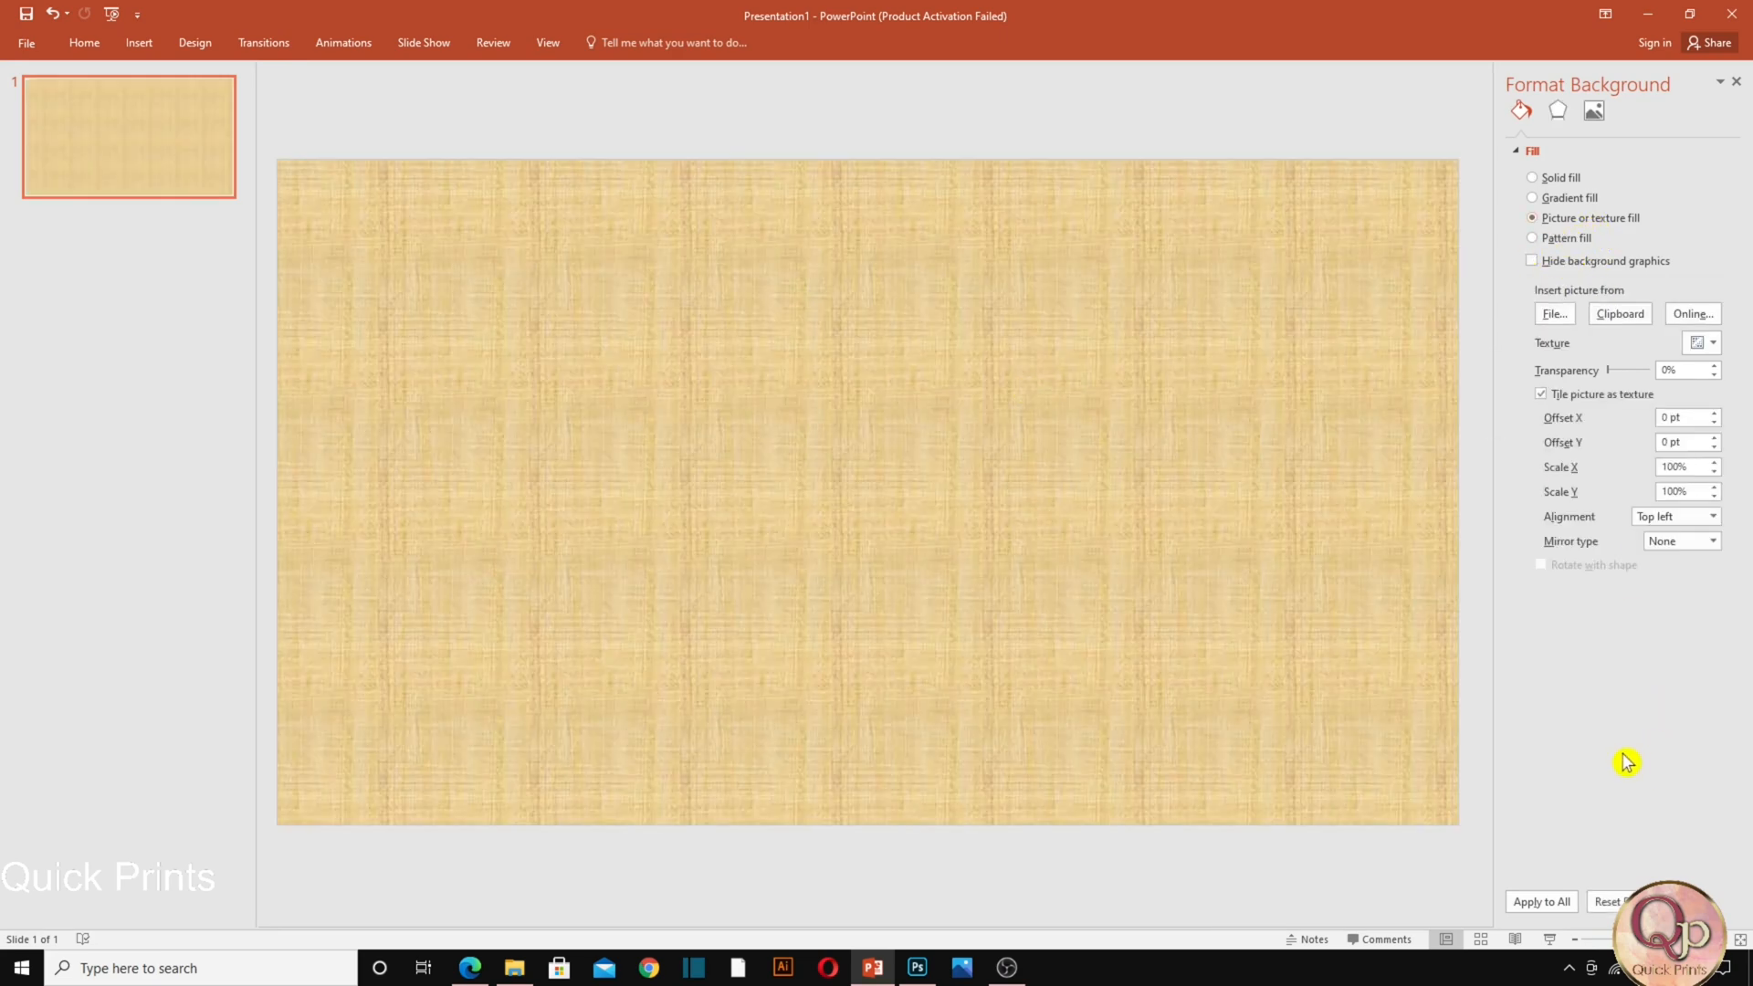
click(1542, 901)
Insert the rotated PNG artworks from 15 copy through FLORAL REPEAT from the LOW RES folder inside RESEARCH's New folder.
click(139, 43)
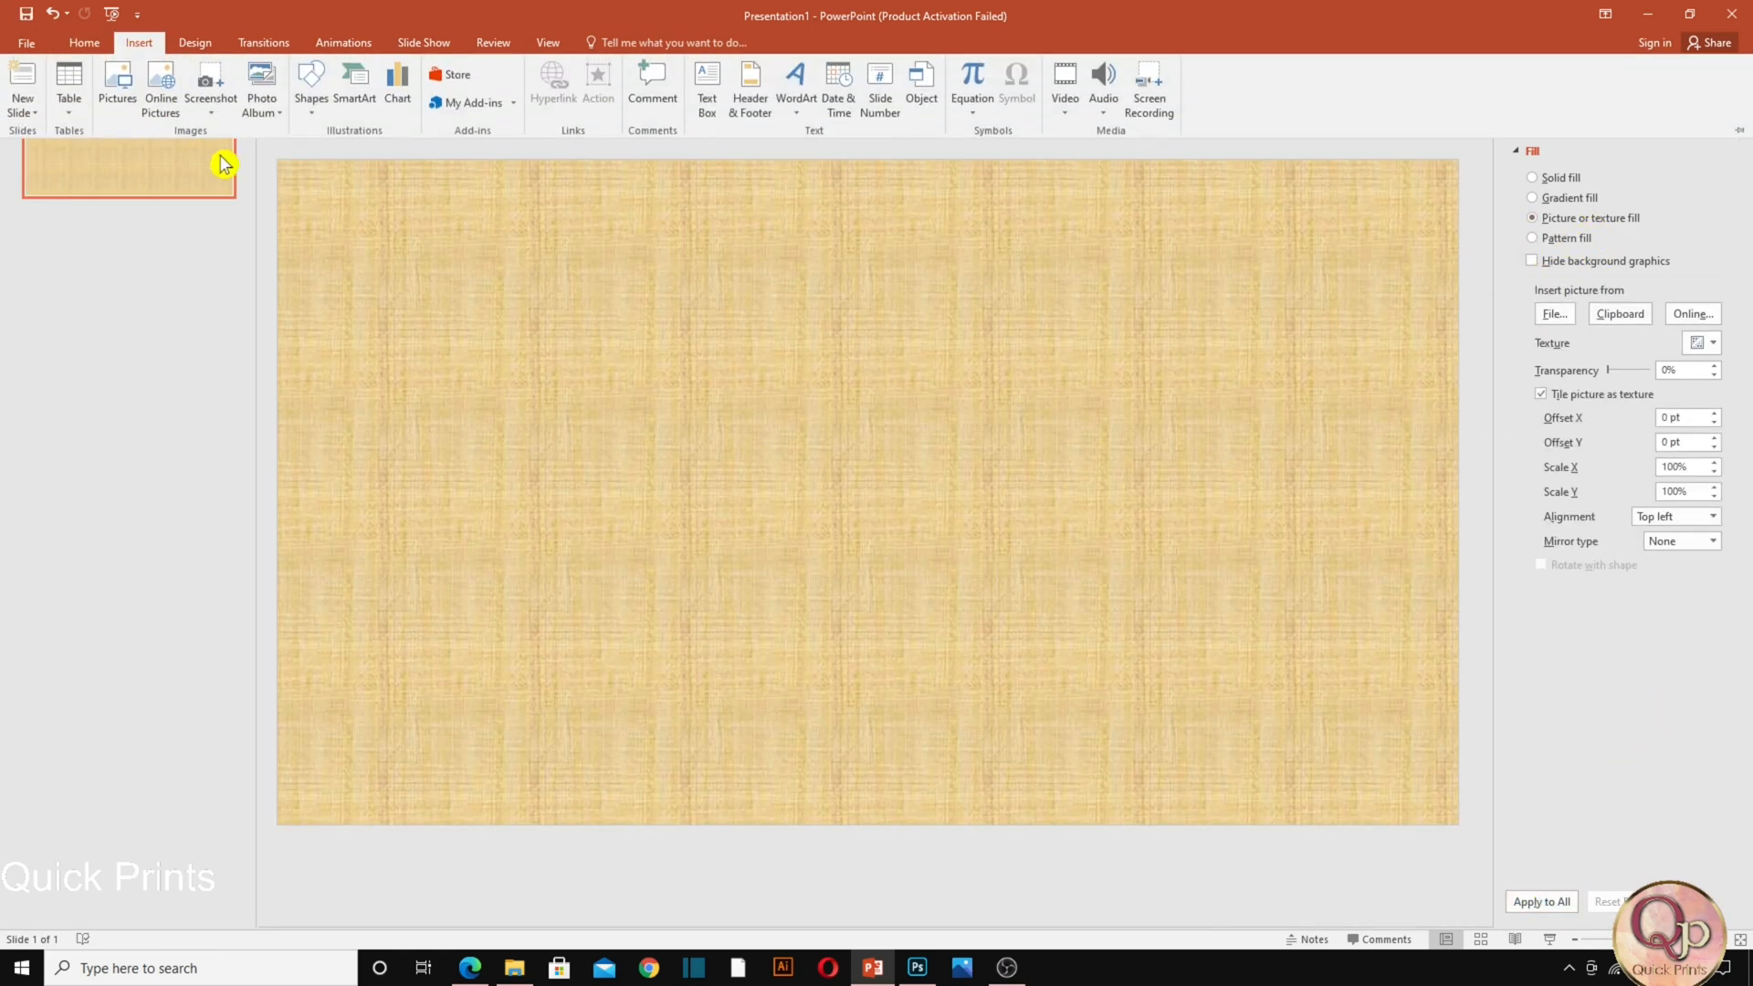
click(117, 85)
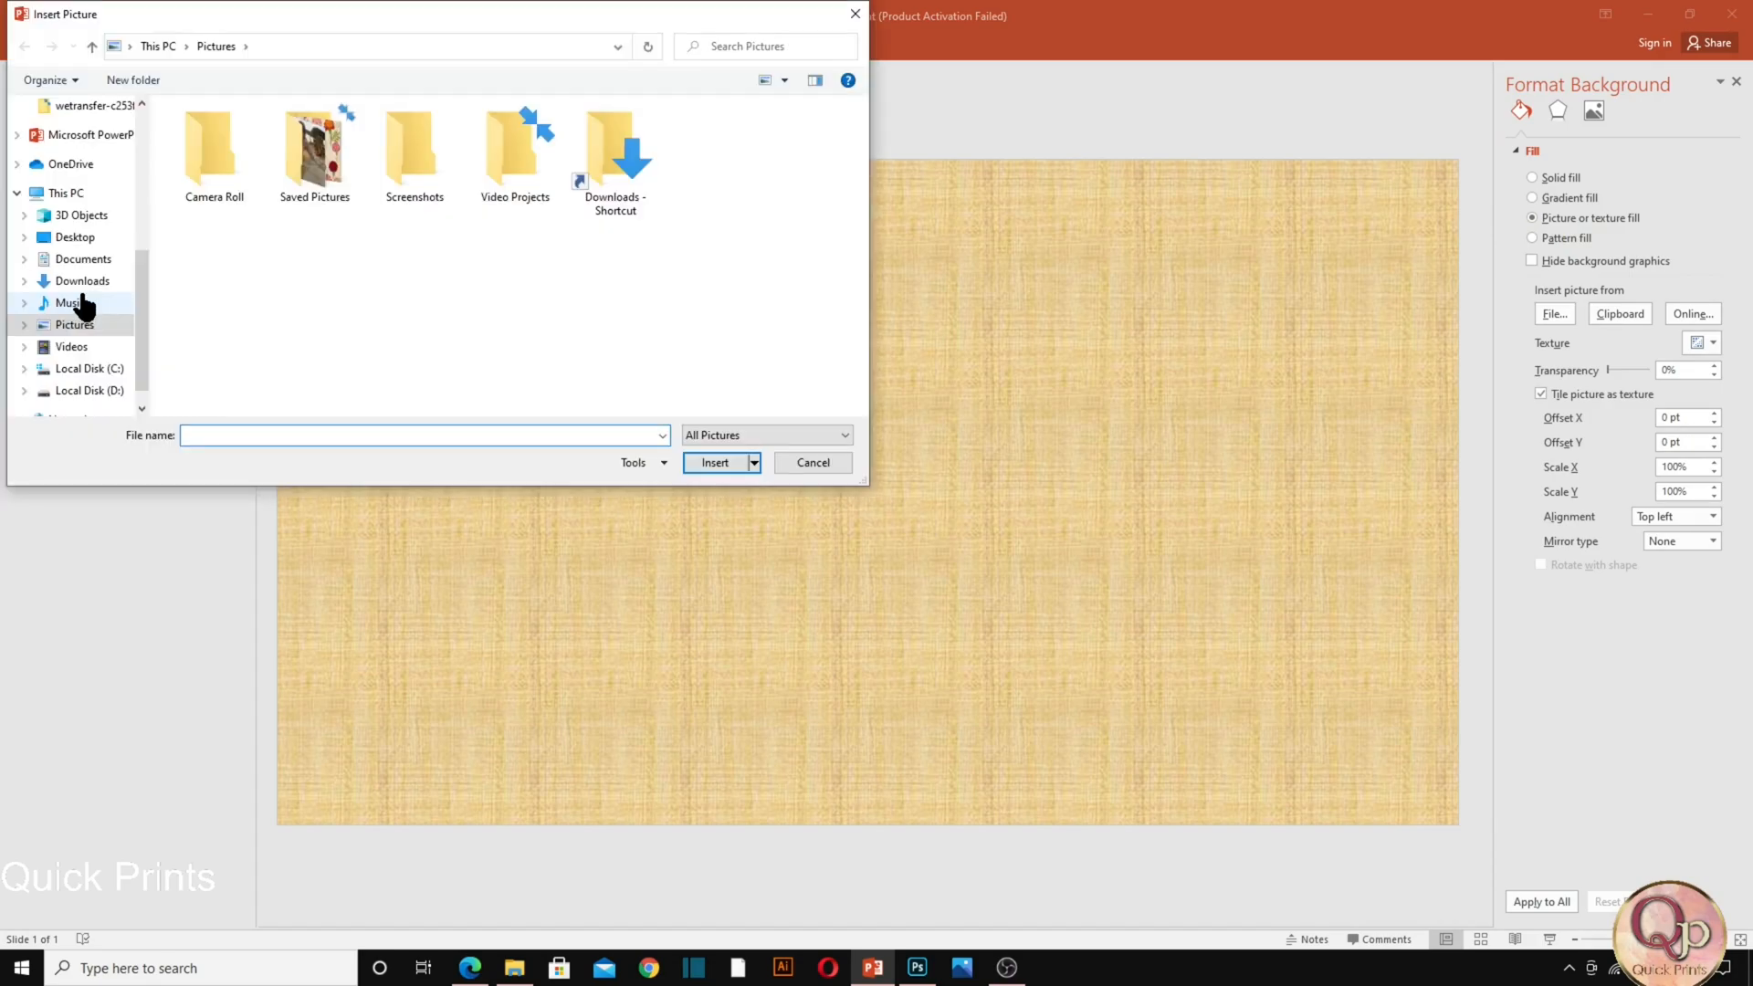
scroll(82, 306, up, 2)
click(81, 149)
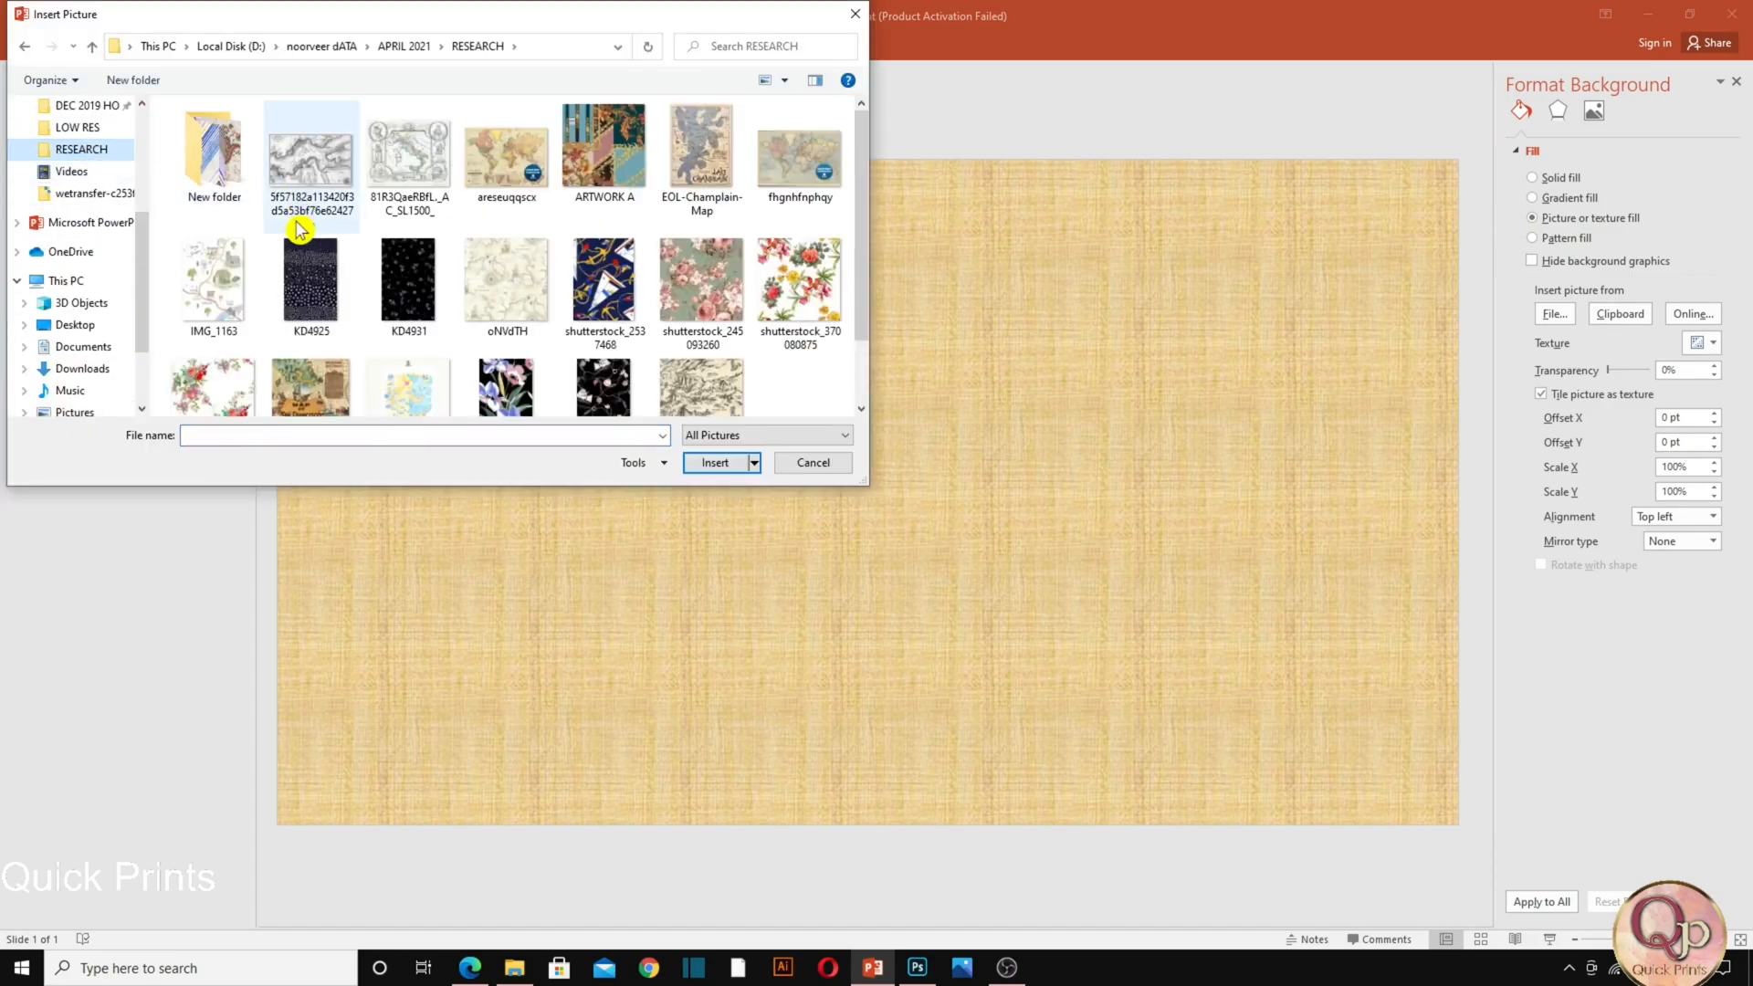
double_click(213, 172)
double_click(263, 210)
scroll(580, 301, down, 1)
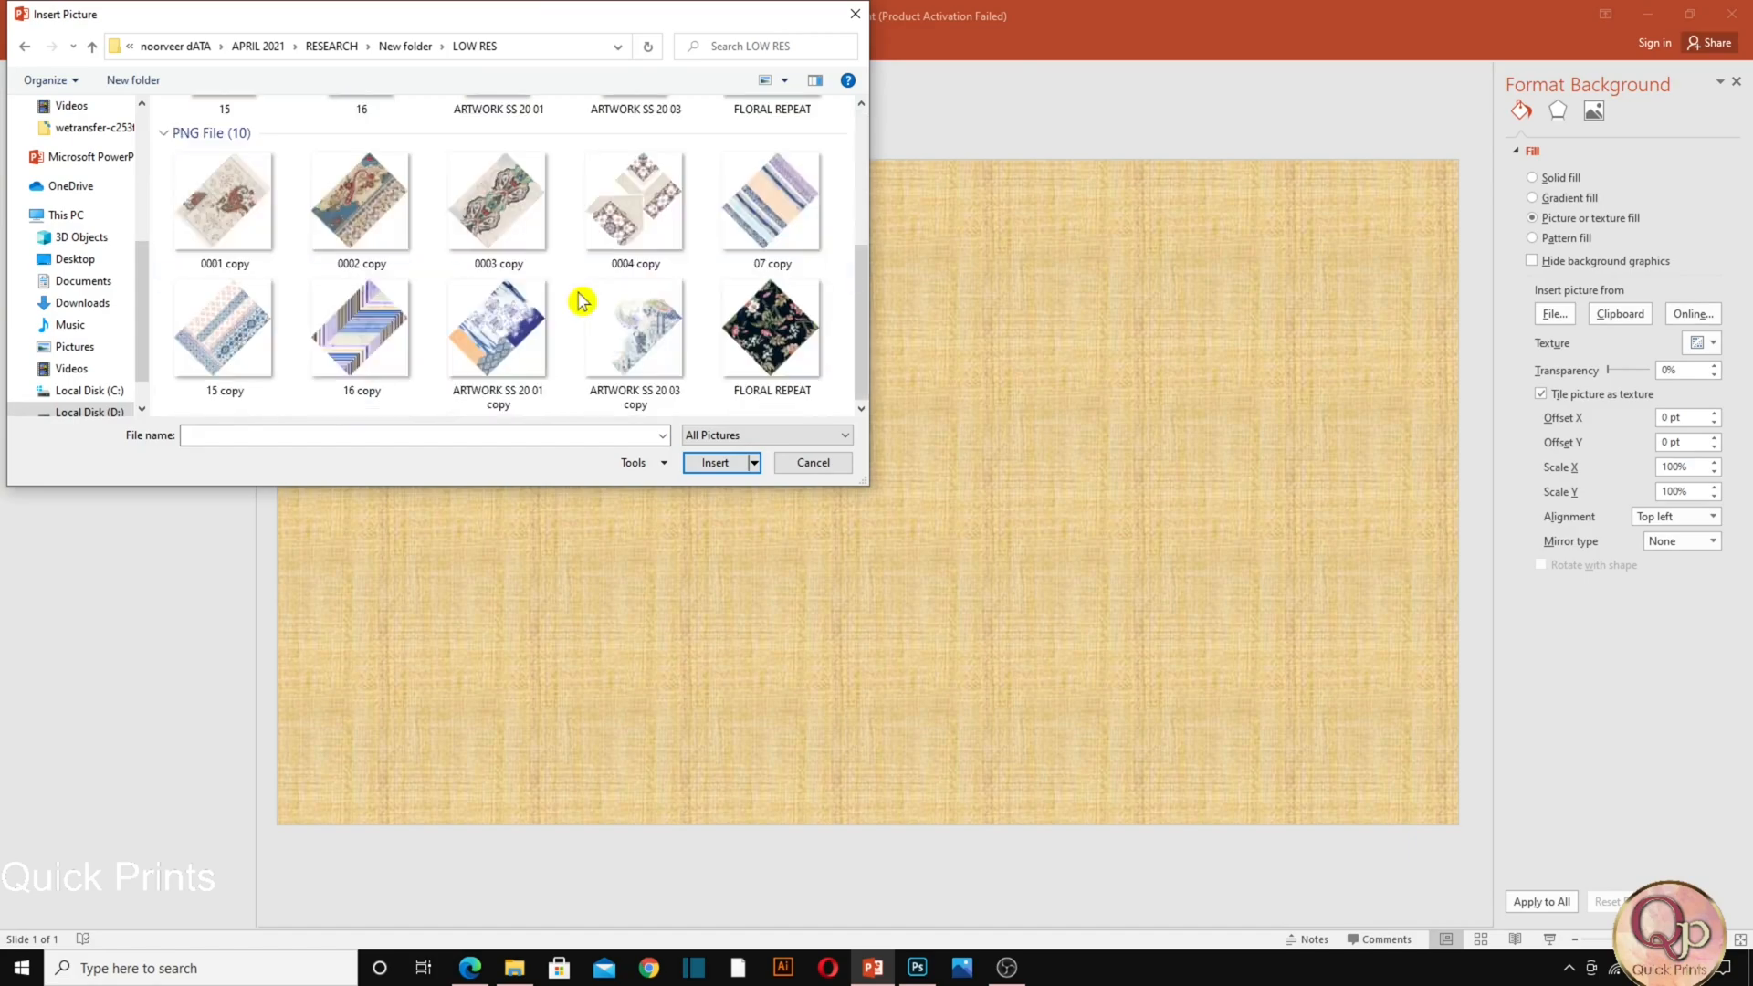
click(239, 340)
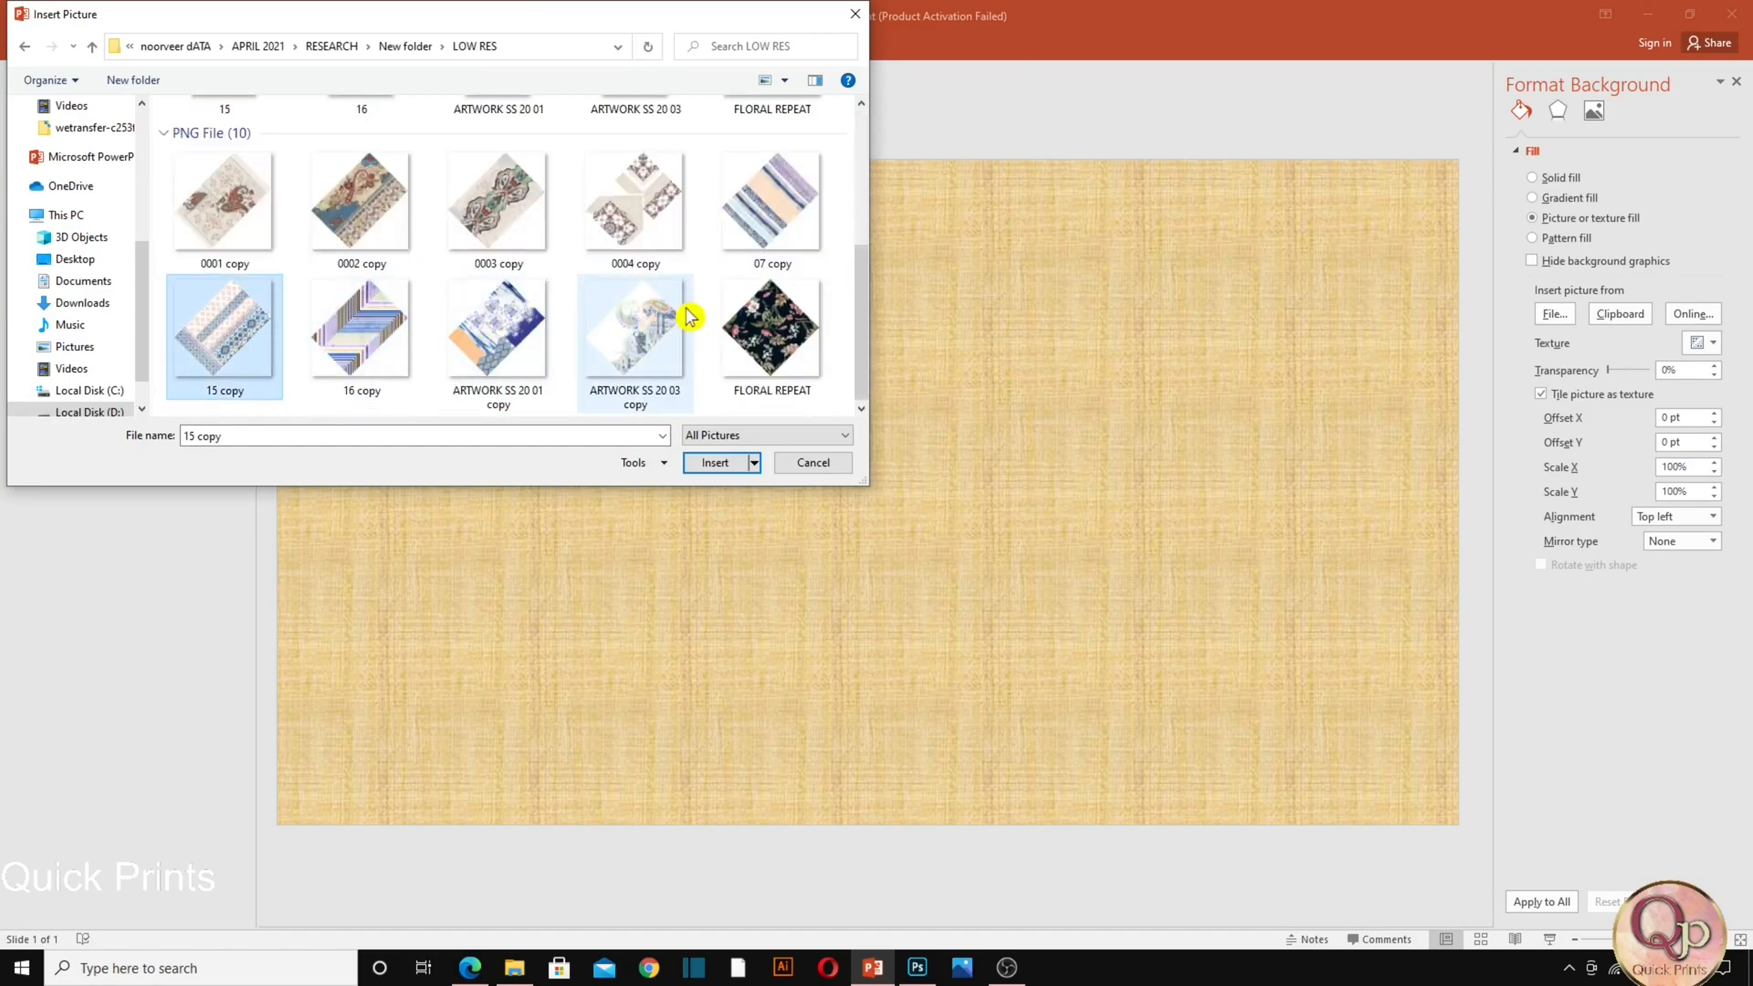
shift+click(776, 315)
click(710, 465)
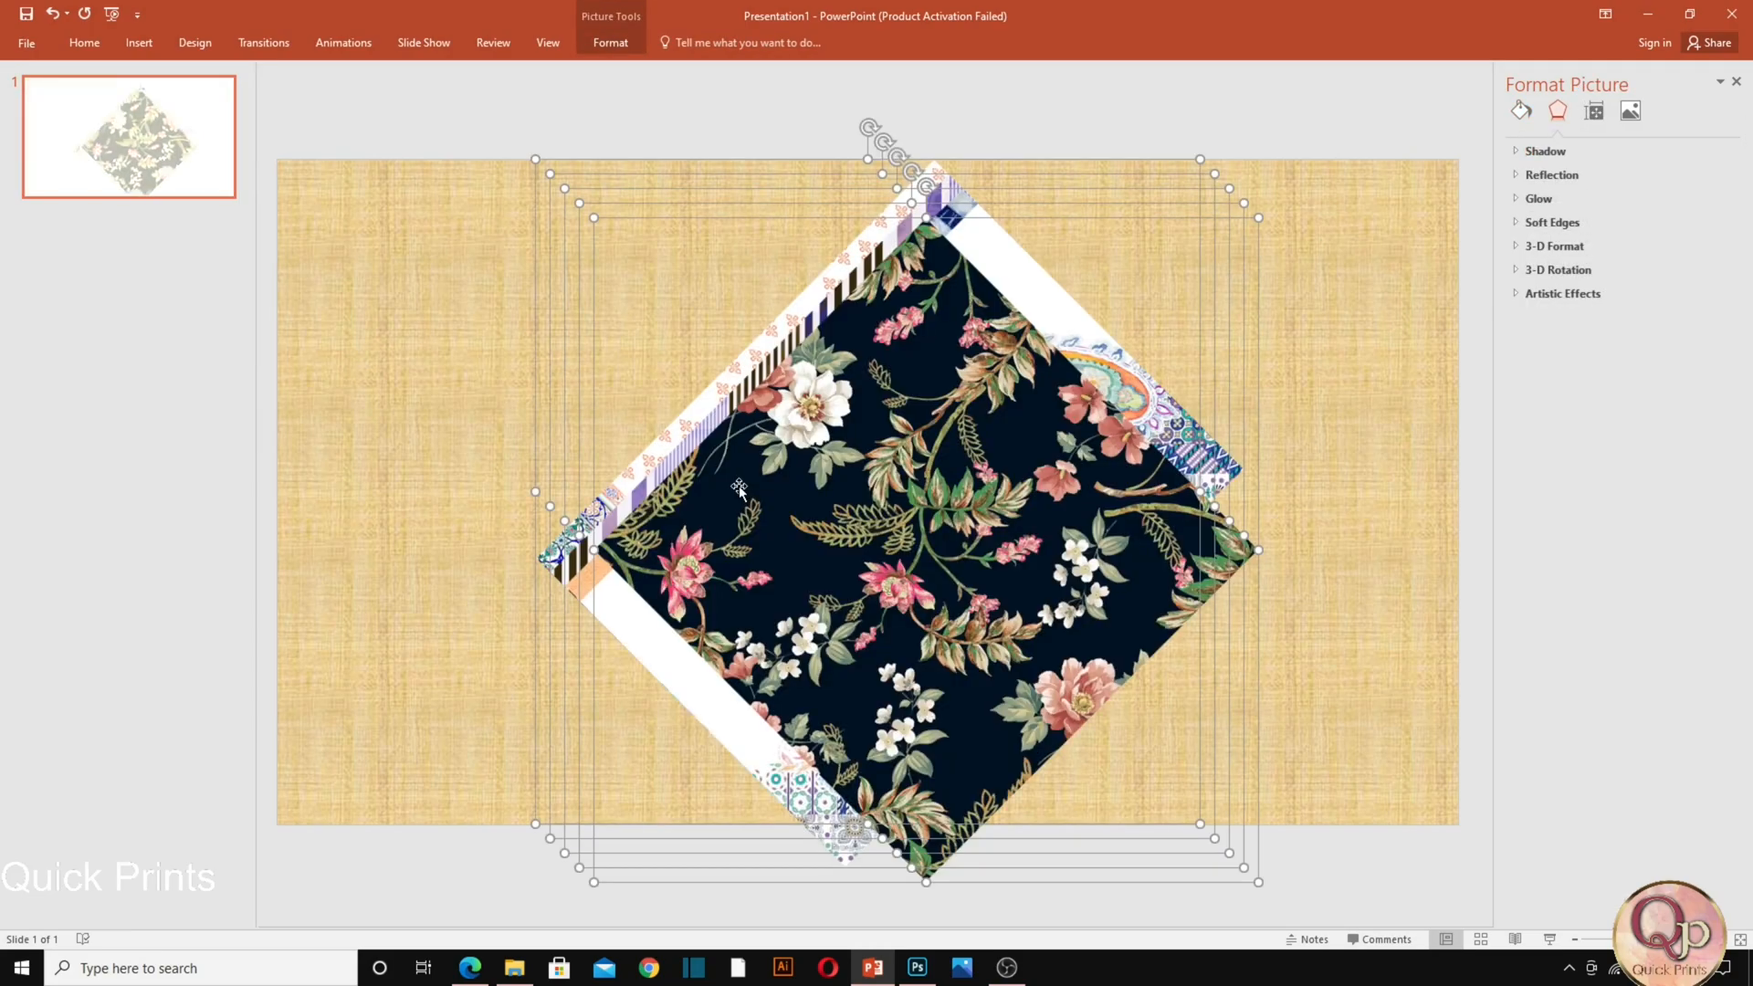
Spread the stacked pictures by moving the dark floral and the white paisley artworks to opposite sides of the slide.
click(450, 399)
drag(865, 507, 472, 400)
drag(822, 457, 1150, 447)
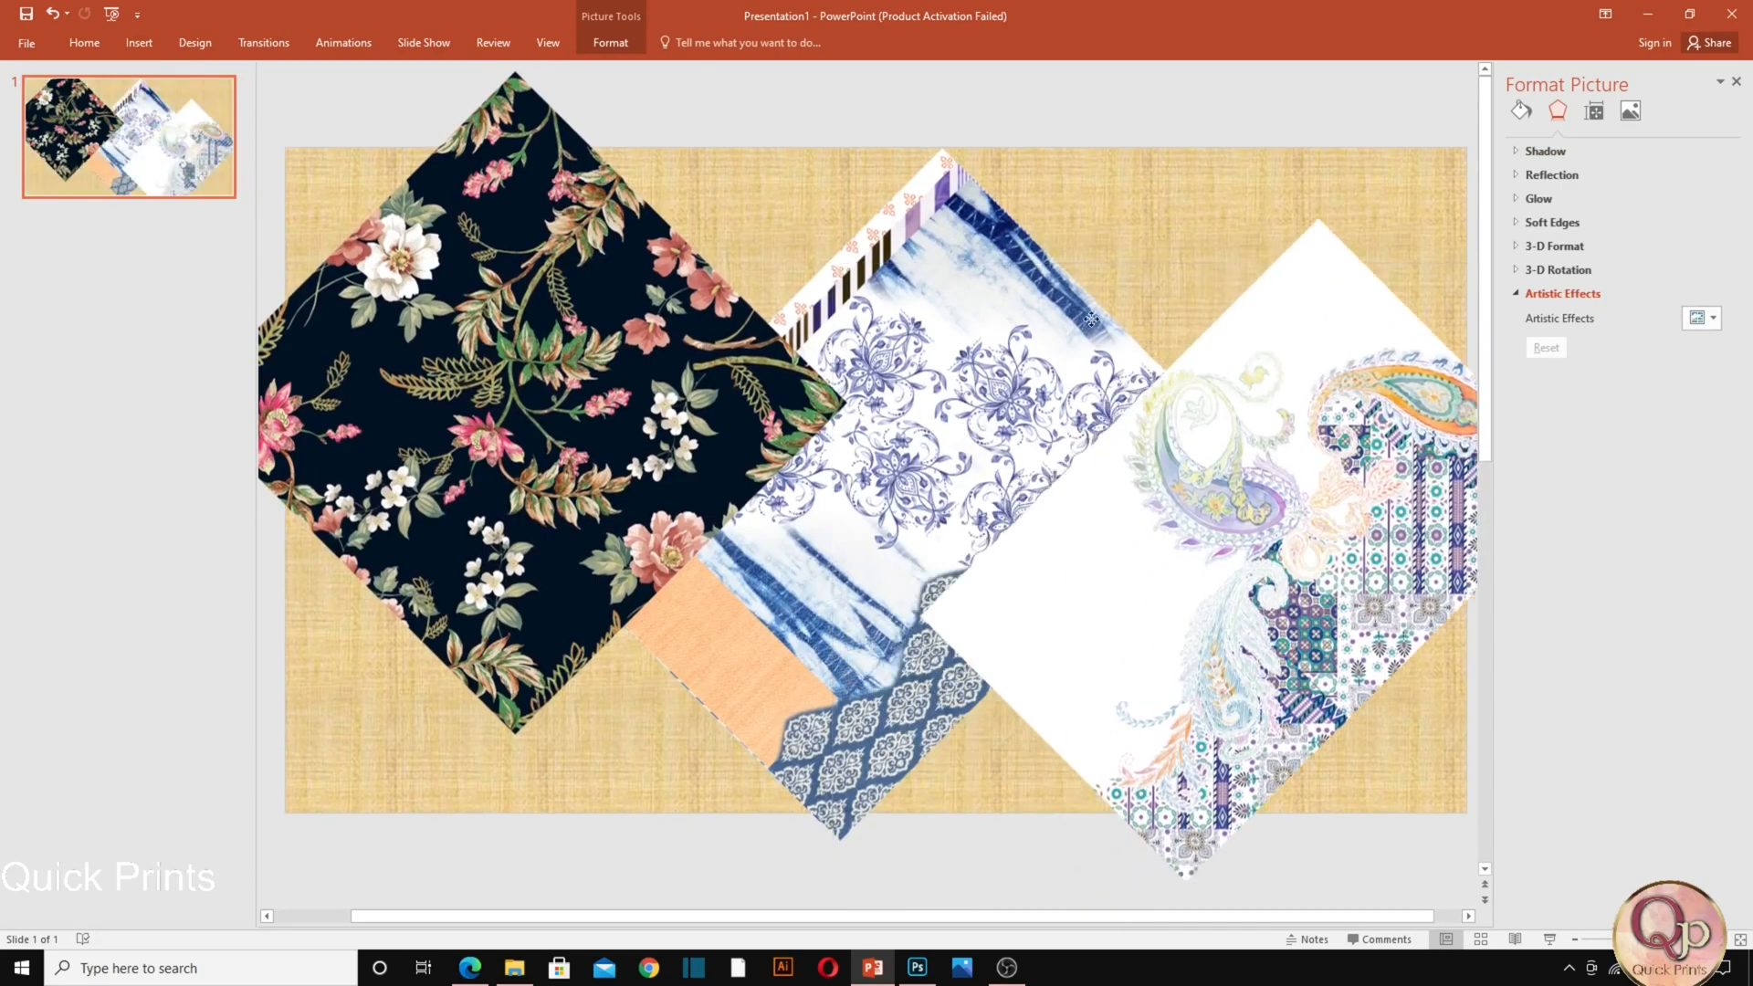
Arrange the striped, tile-patterned, blue damask, paisley and floral artworks as an overlapping diamond collage across the slide.
drag(803, 477, 712, 481)
drag(871, 325, 838, 486)
drag(954, 283, 689, 154)
drag(1113, 318, 1200, 293)
drag(1005, 443, 985, 587)
drag(987, 387, 1148, 274)
drag(924, 583, 866, 536)
drag(1339, 455, 1128, 537)
drag(520, 331, 554, 428)
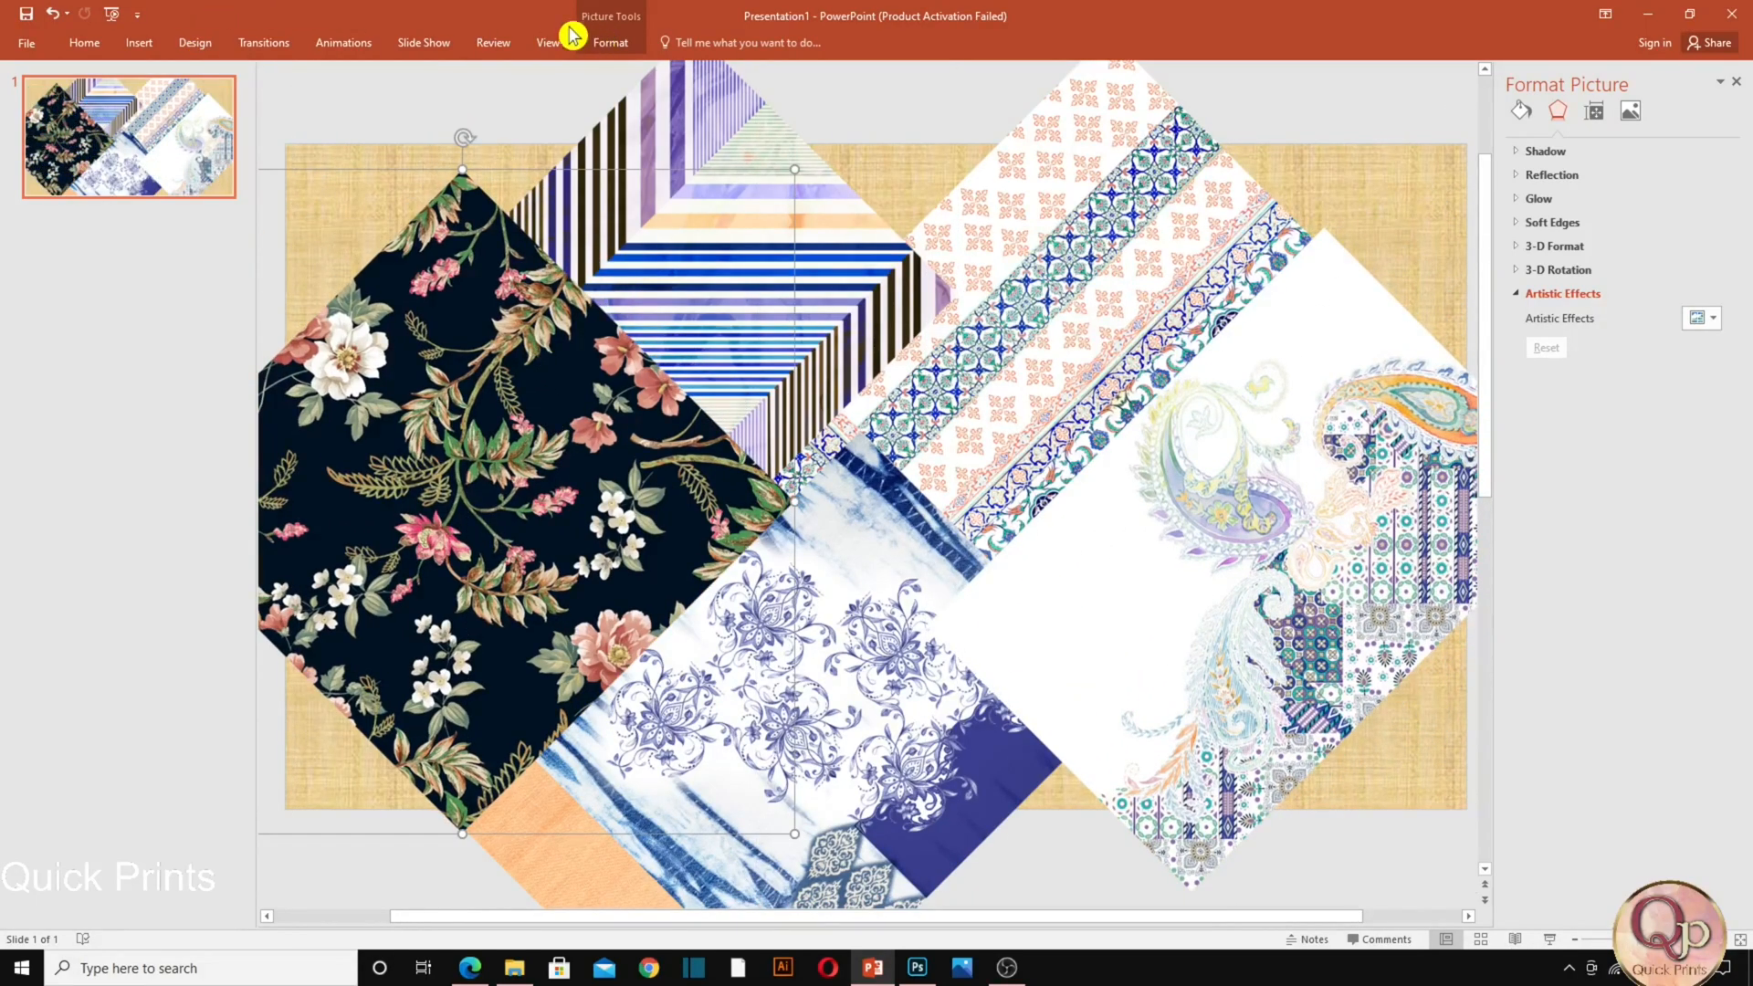
Move the dark floral artwork inward so that it overlaps the striped and blue damask artworks.
click(80, 42)
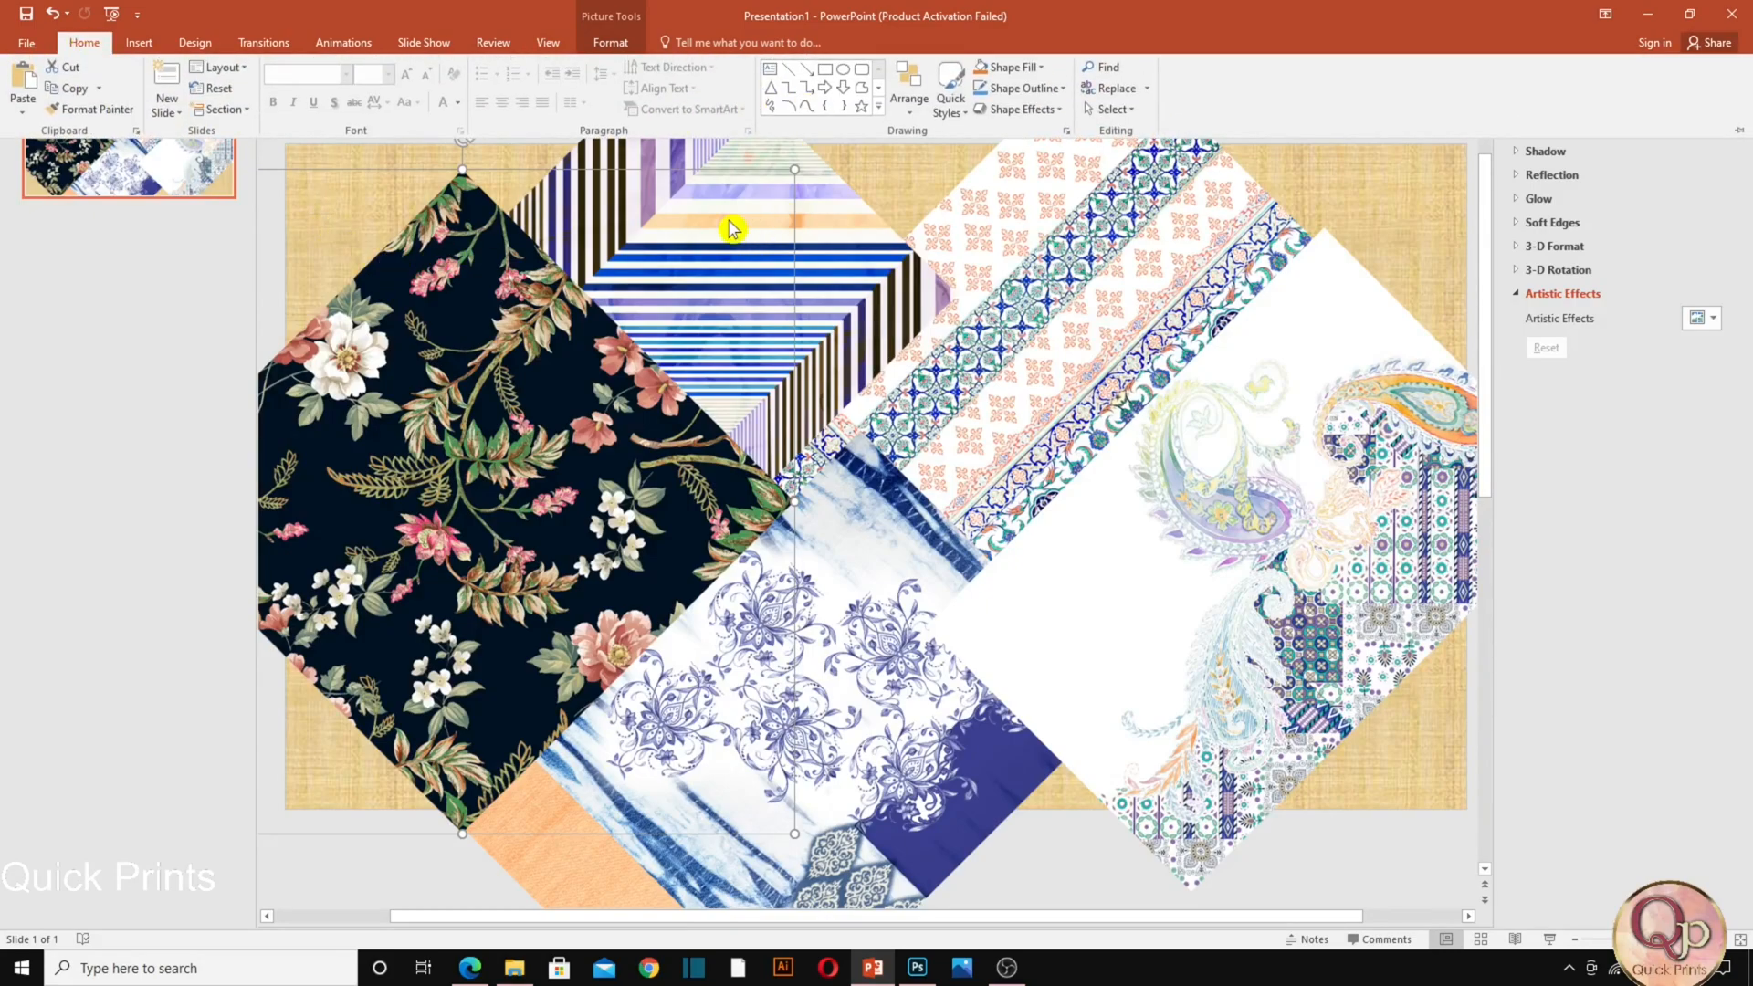
click(524, 404)
drag(509, 392, 708, 404)
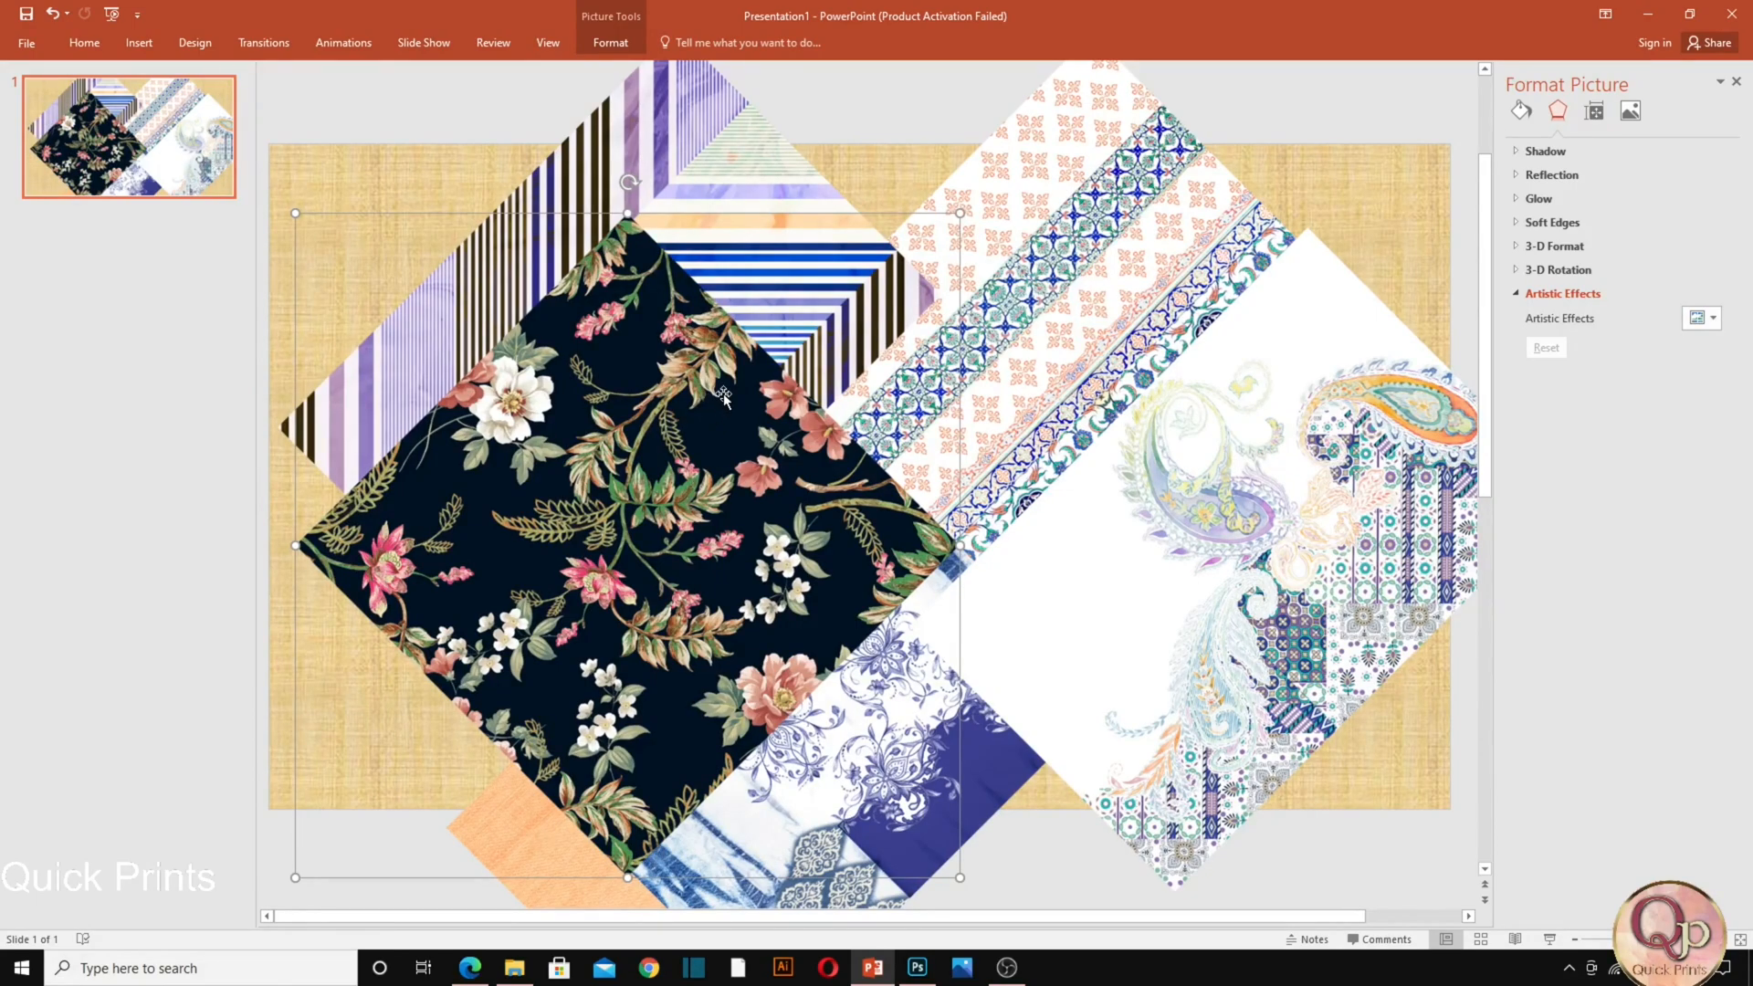
Return to Photoshop, bring up 15.jpg and set the Rectangular Marquee to a fixed size of 8 × 8 in.
click(917, 963)
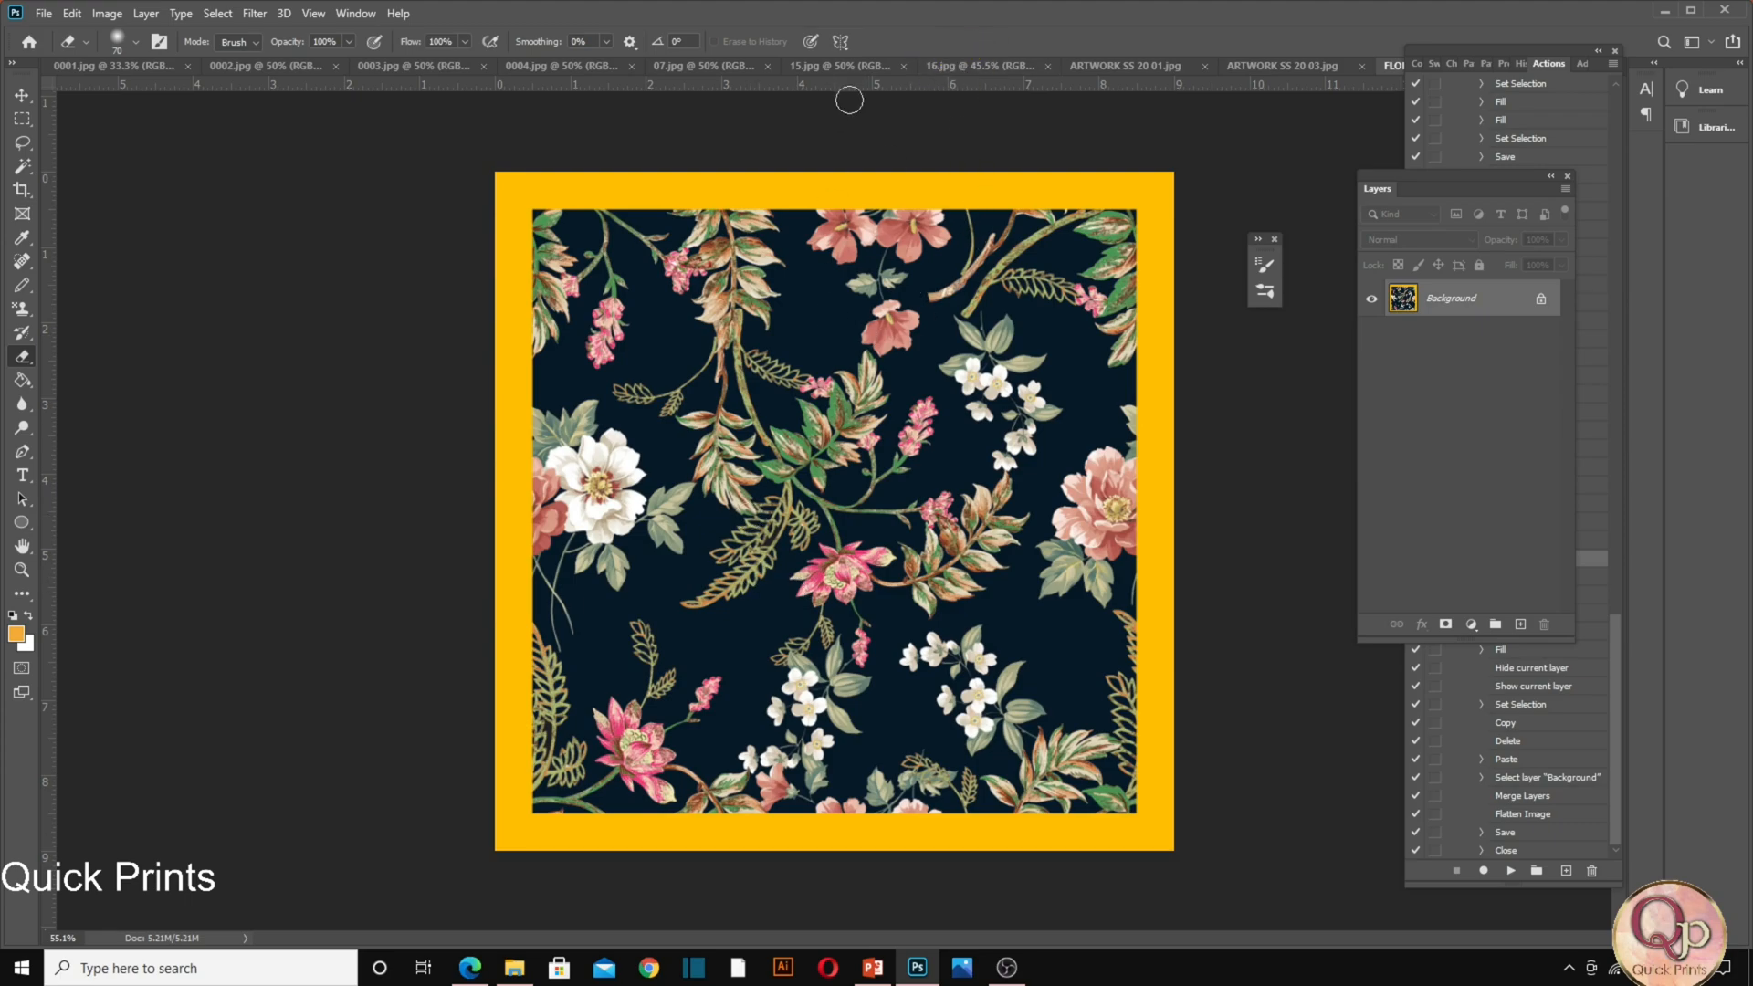
click(845, 66)
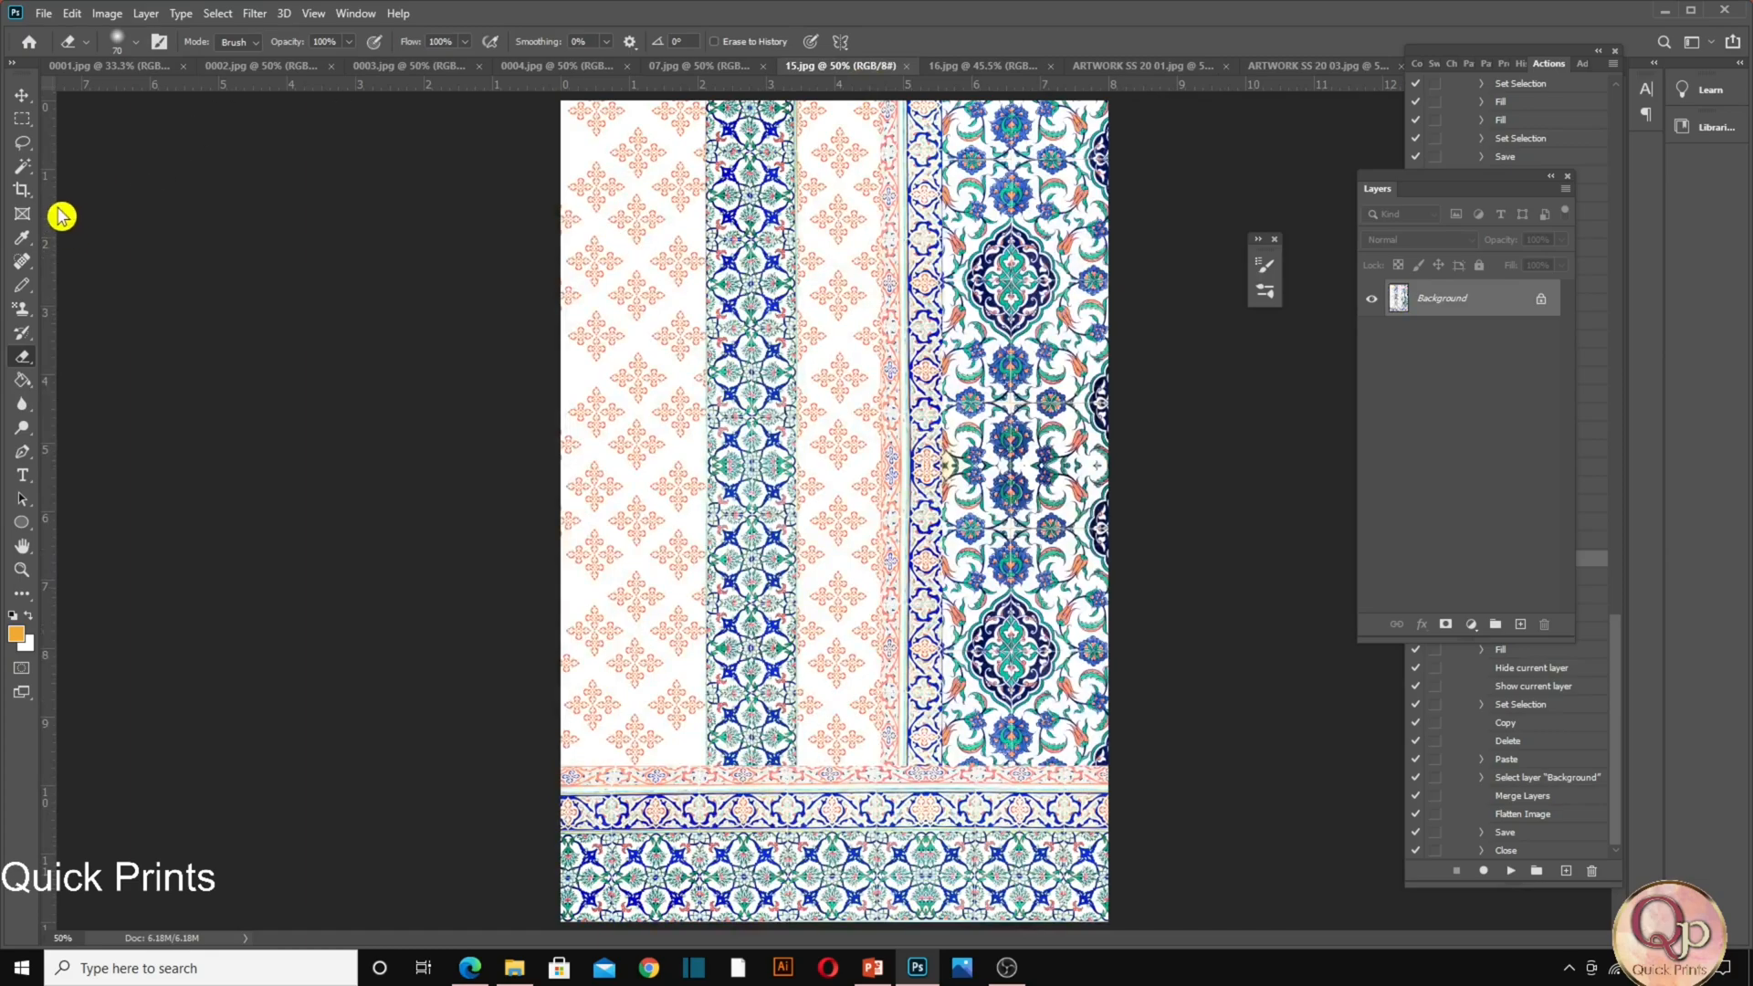
click(22, 119)
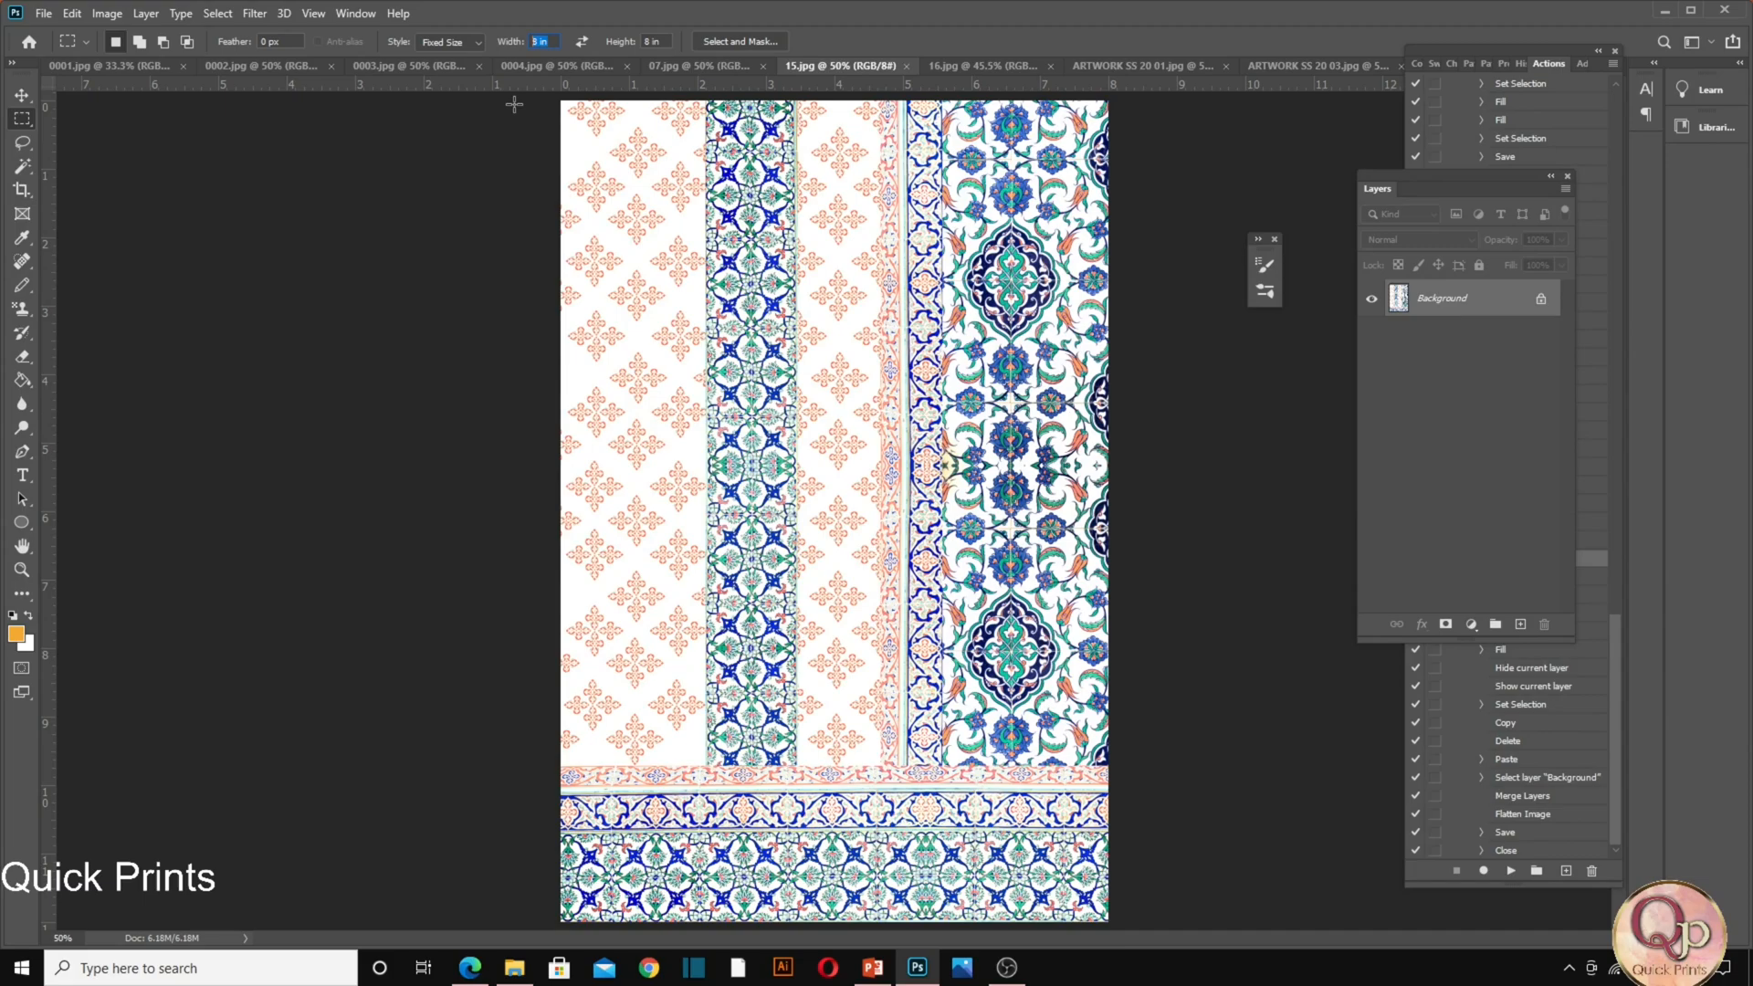
click(452, 46)
click(469, 85)
click(464, 47)
click(466, 85)
Crop 15.jpg to an 8 × 8 in selection placed over the lower part of the artwork and deselect.
click(694, 408)
drag(878, 588, 887, 631)
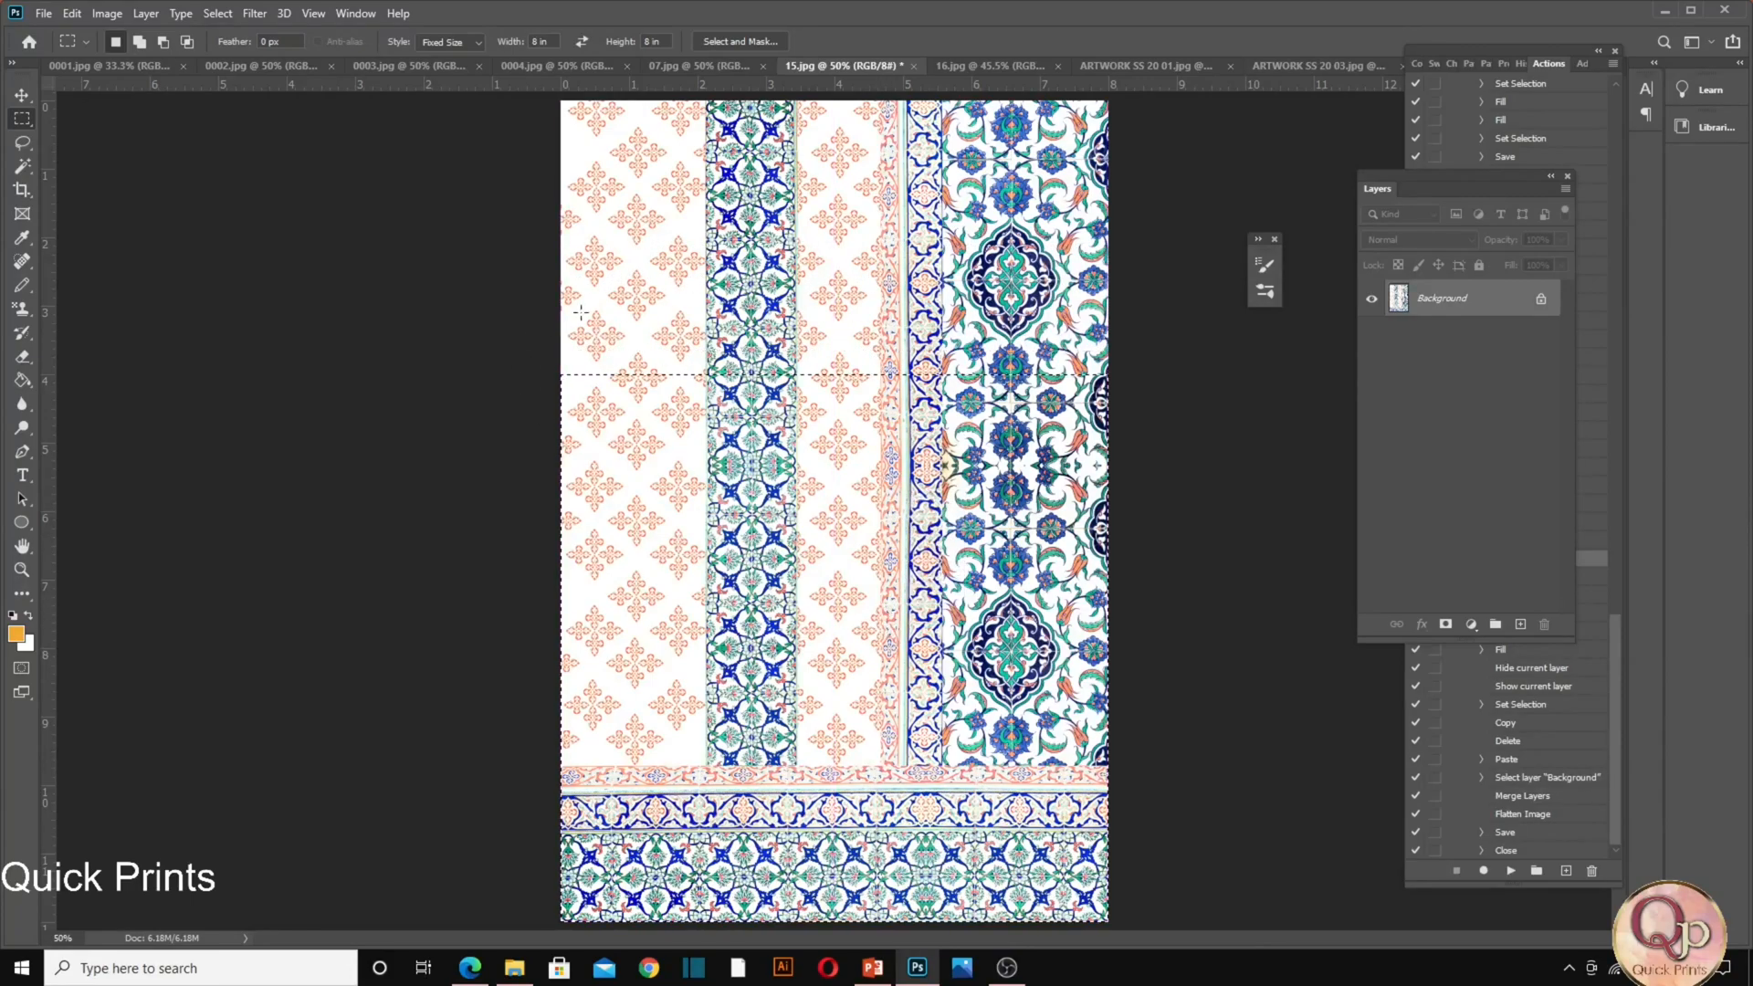
click(107, 13)
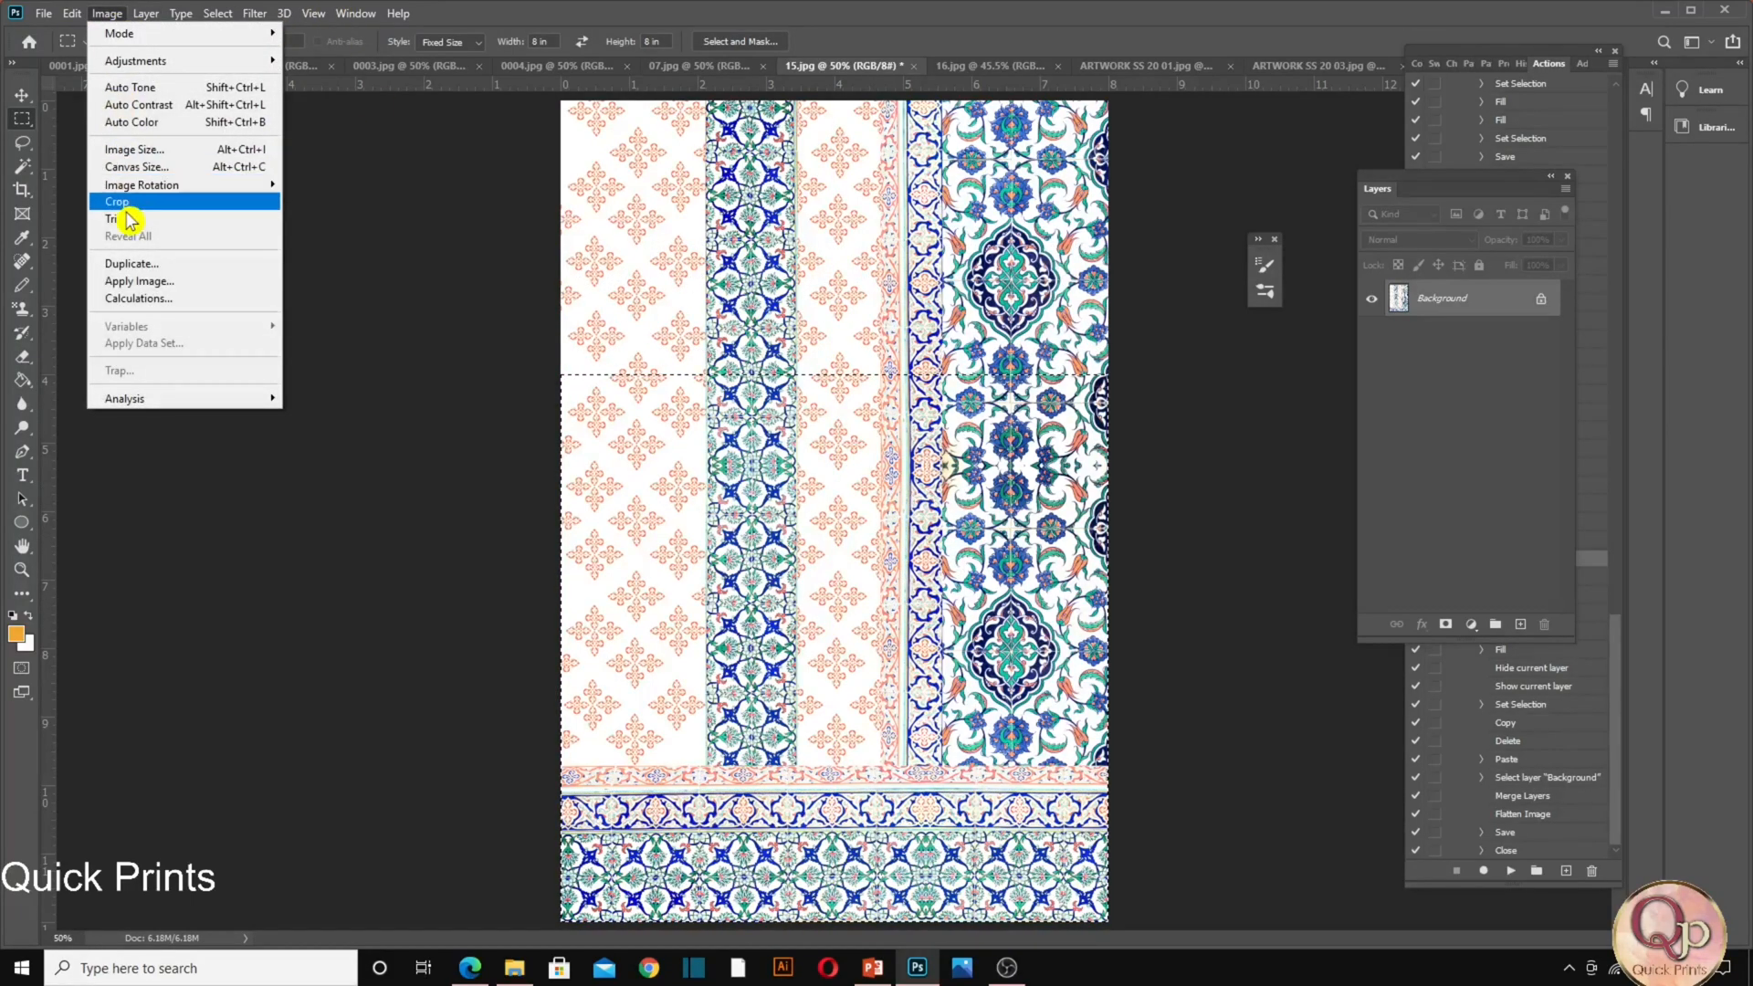
click(118, 200)
key(ctrl+d)
Crop 16.jpg to an 8 × 8 in selection starting about 2.7 in below its upper edge and deselect.
key(ctrl+Tab)
click(713, 303)
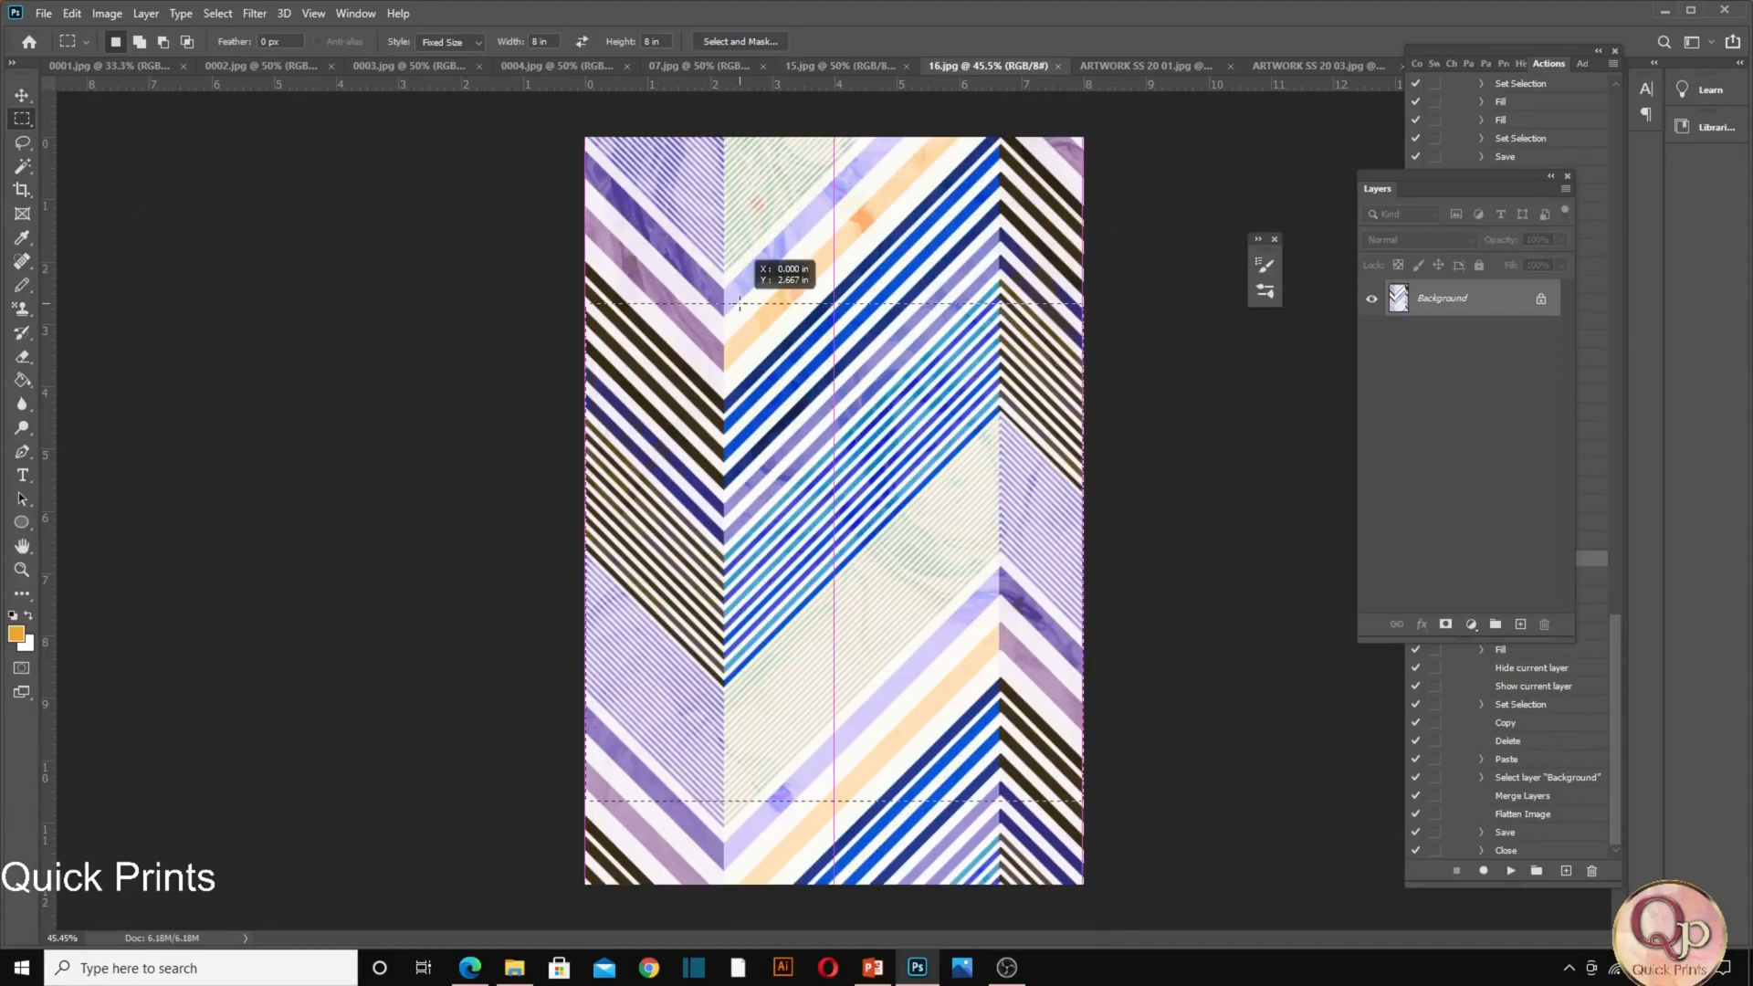
click(107, 13)
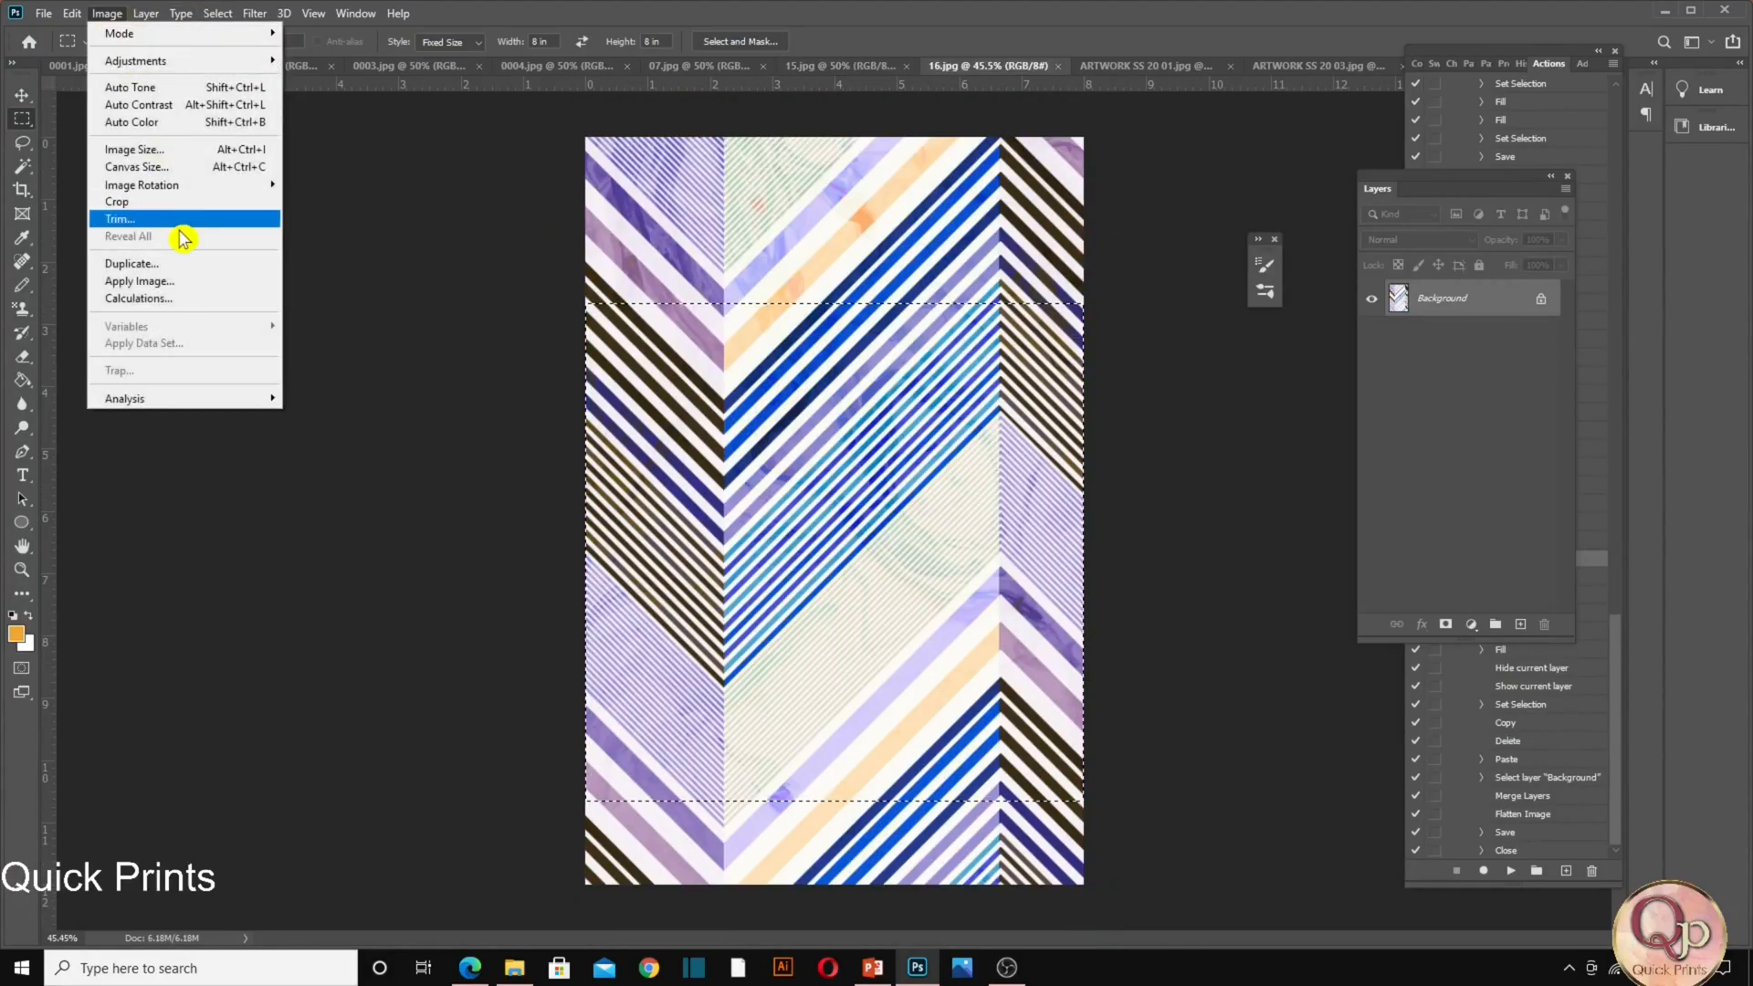
click(118, 201)
key(ctrl+d)
Crop ARTWORK SS 20 01 to an 8 × 8 in selection across its middle and deselect.
key(ctrl+Tab)
drag(717, 436, 758, 432)
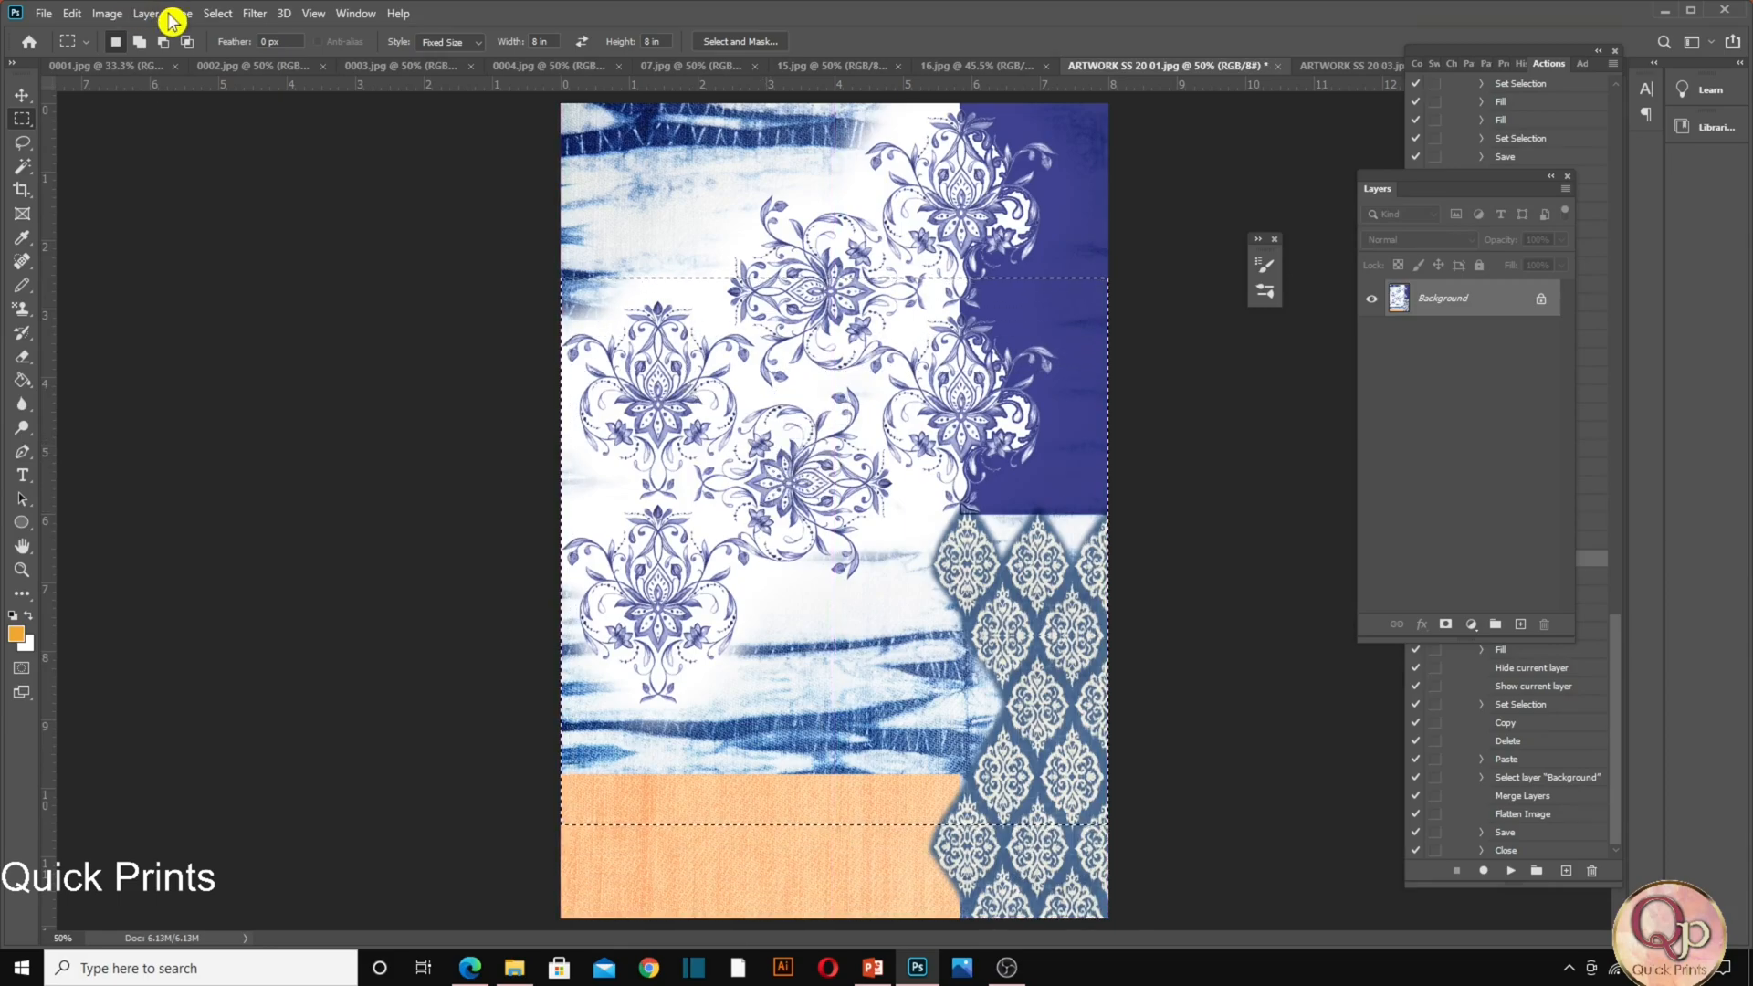
click(110, 14)
click(151, 201)
key(ctrl+d)
Crop ARTWORK SS 20 03 to an 8 × 8 in selection covering the middle of the paisley design.
key(ctrl+Tab)
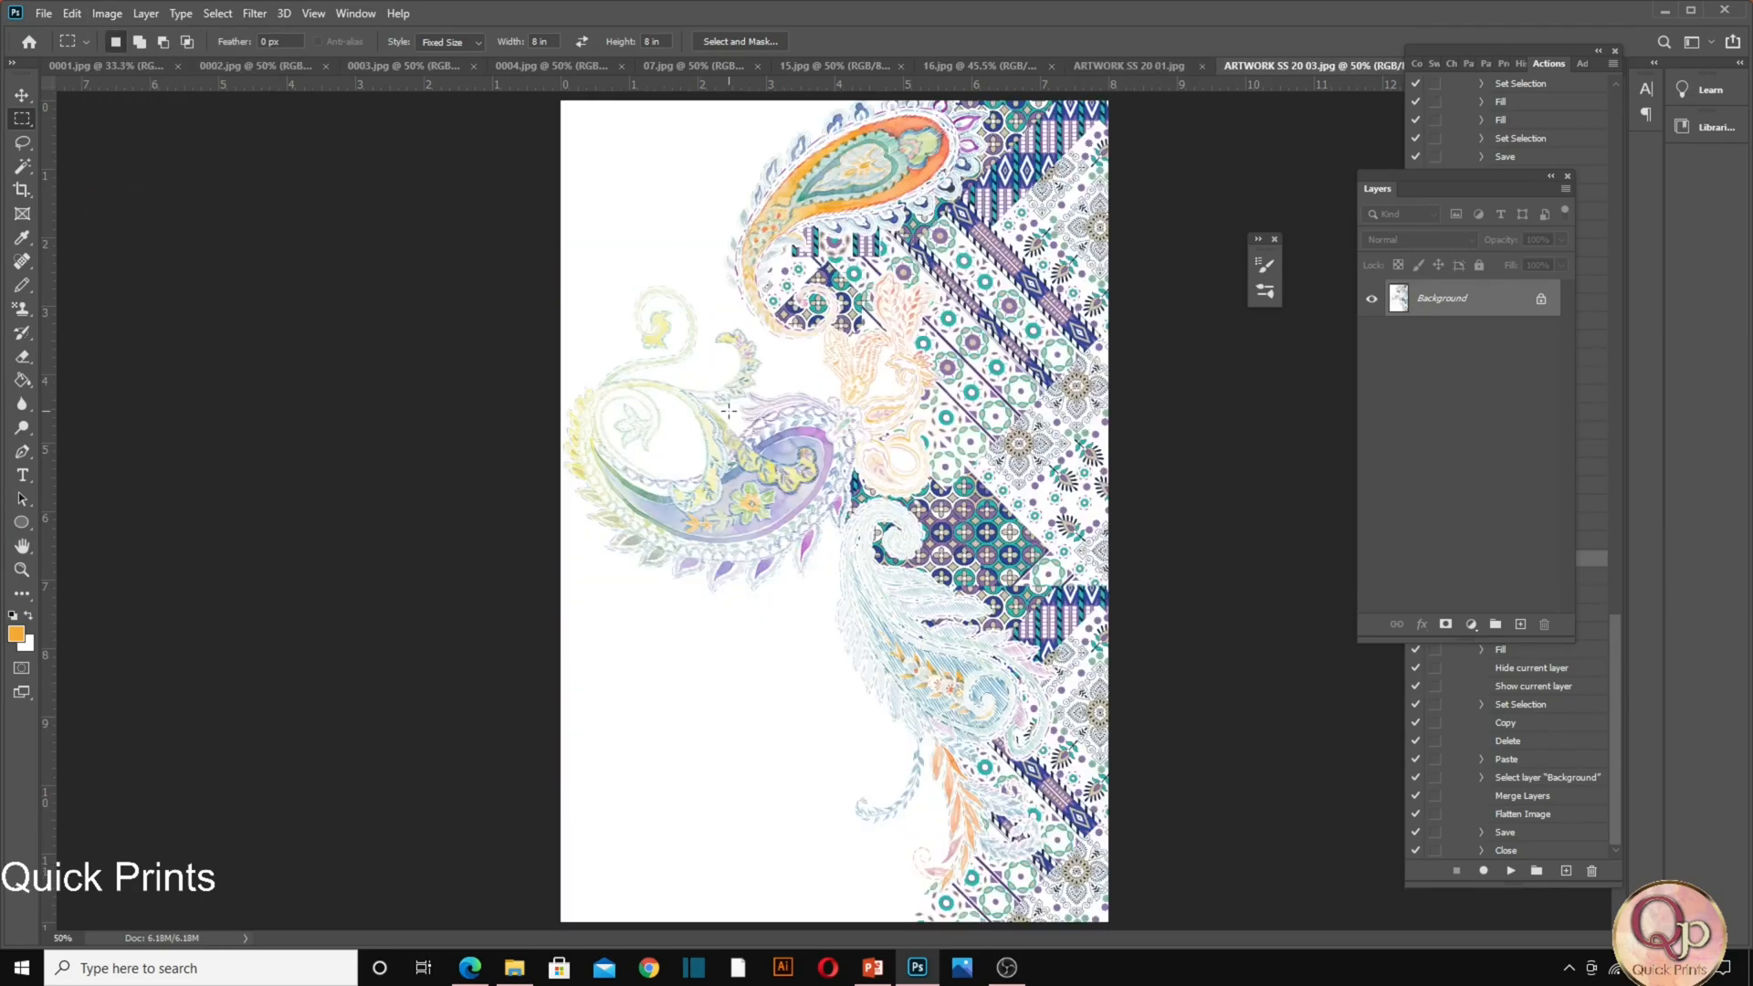
drag(754, 431, 758, 267)
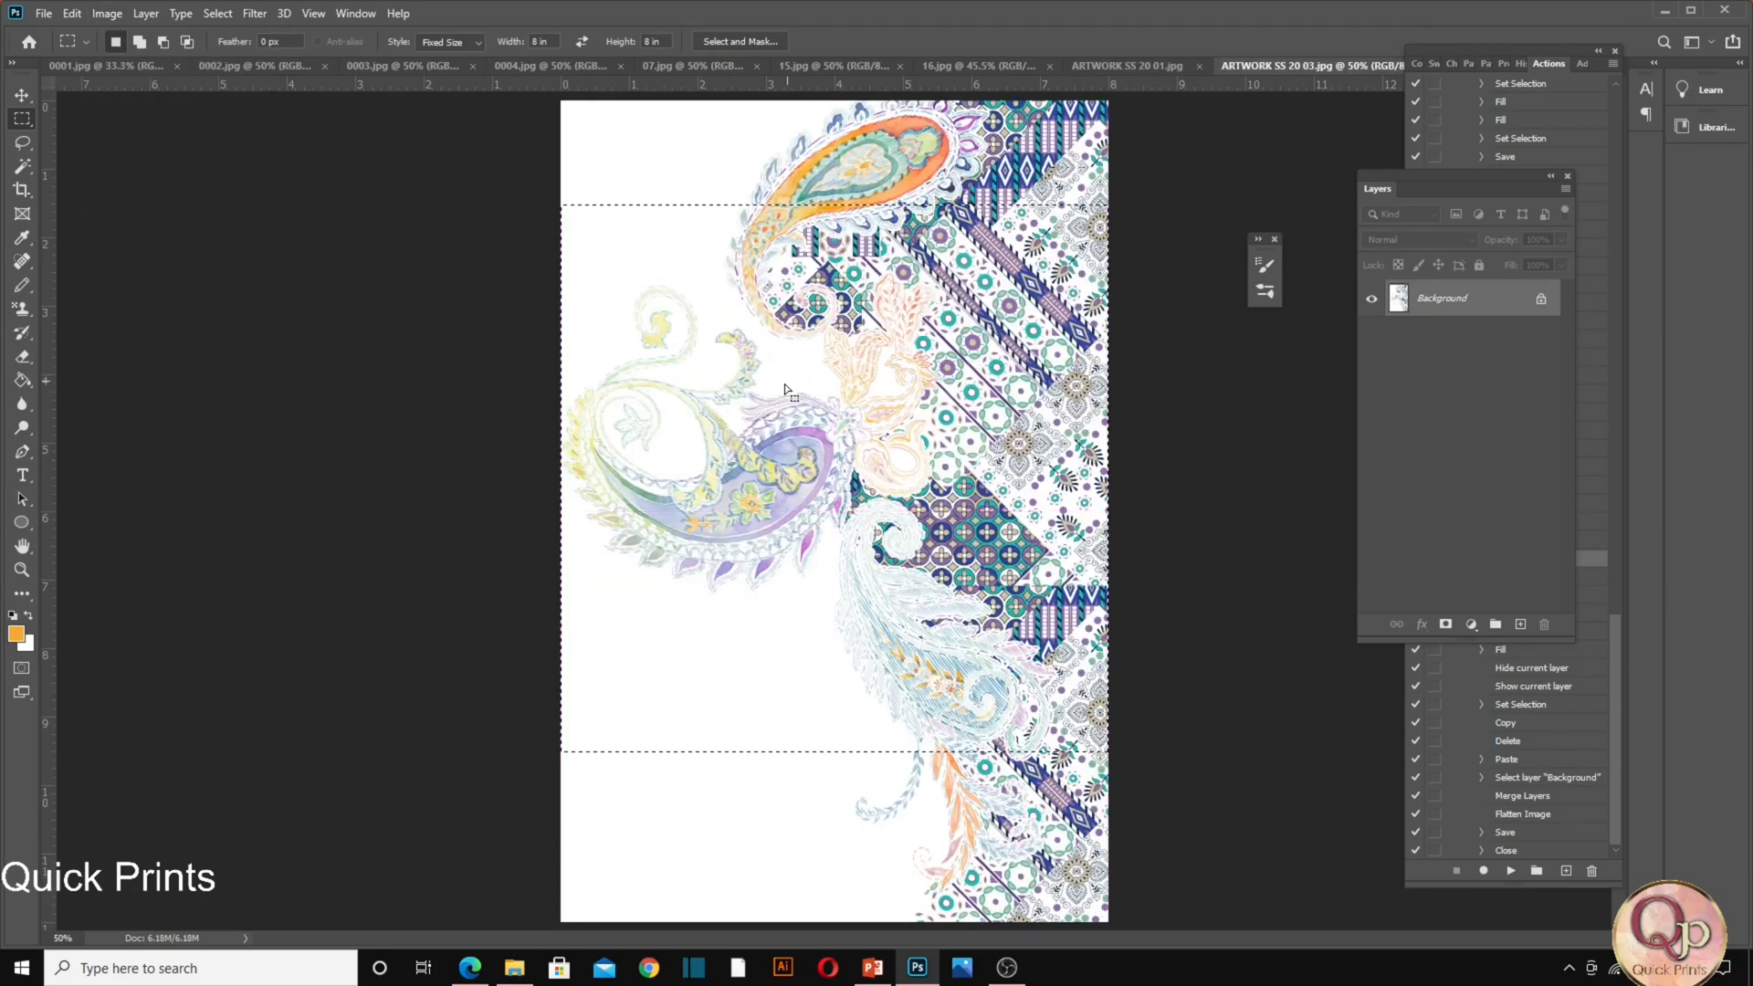
click(107, 13)
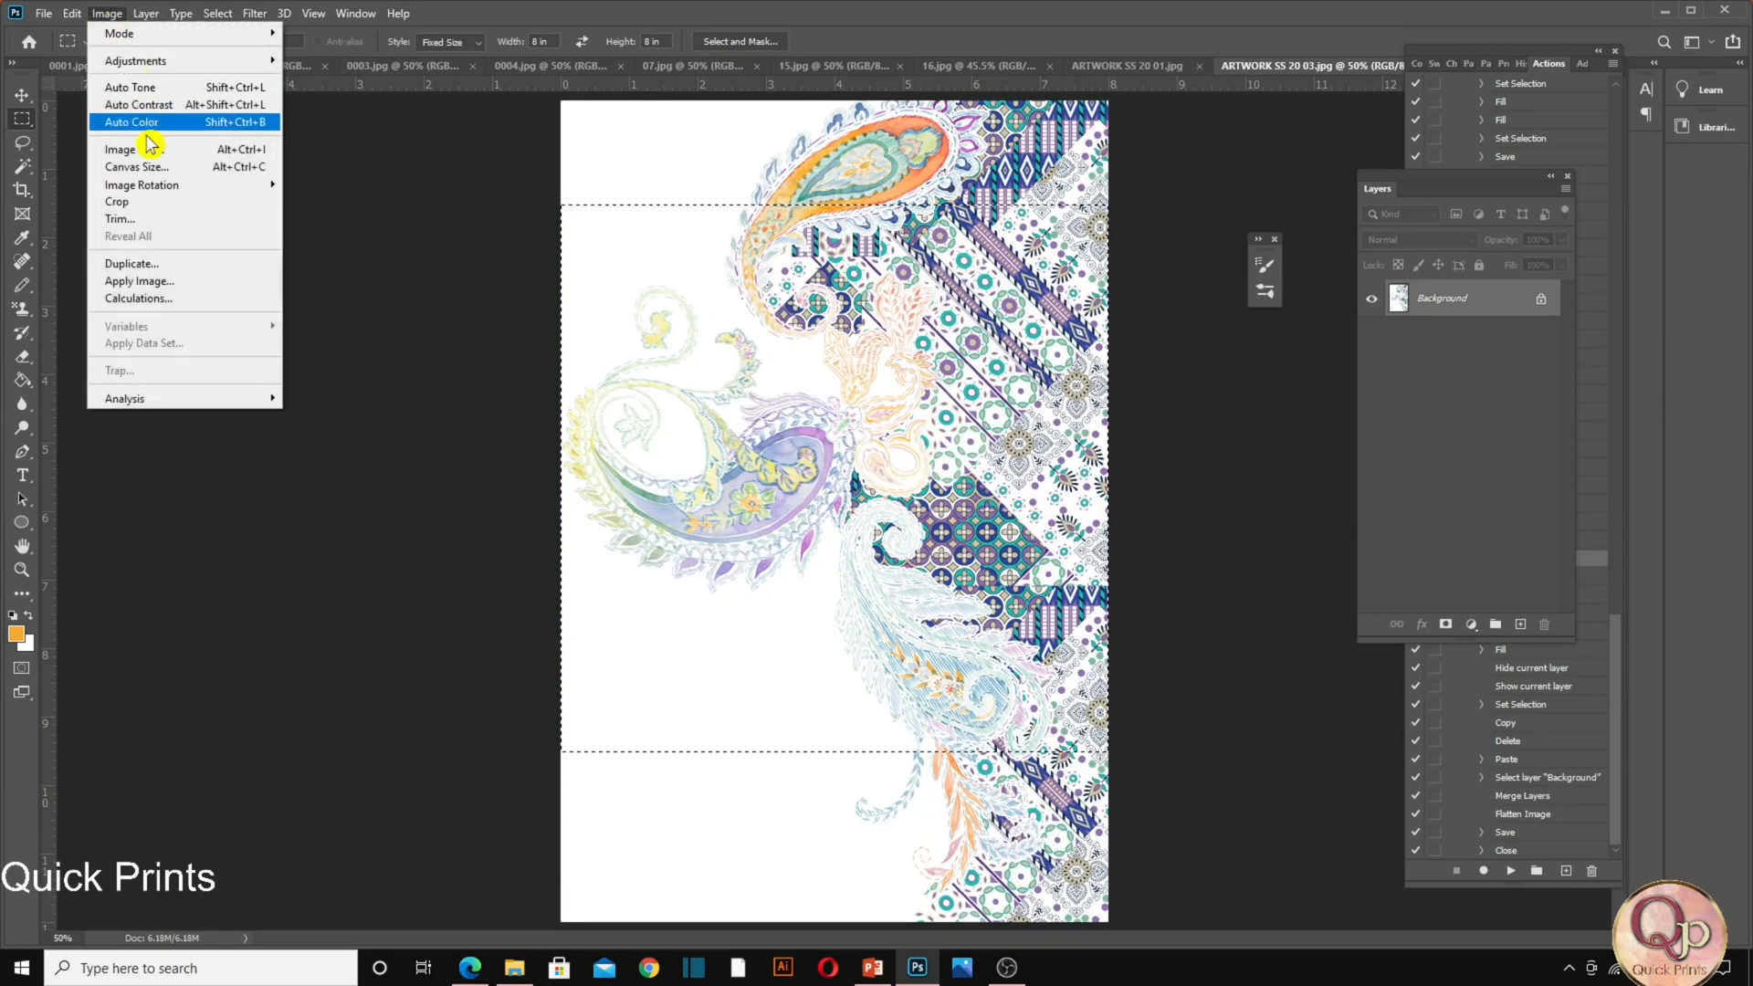
click(142, 200)
Skip FLORAL REPEAT and crop 0001.jpg to an 8 × 8 in selection around the red paisley motif.
key(ctrl+Tab)
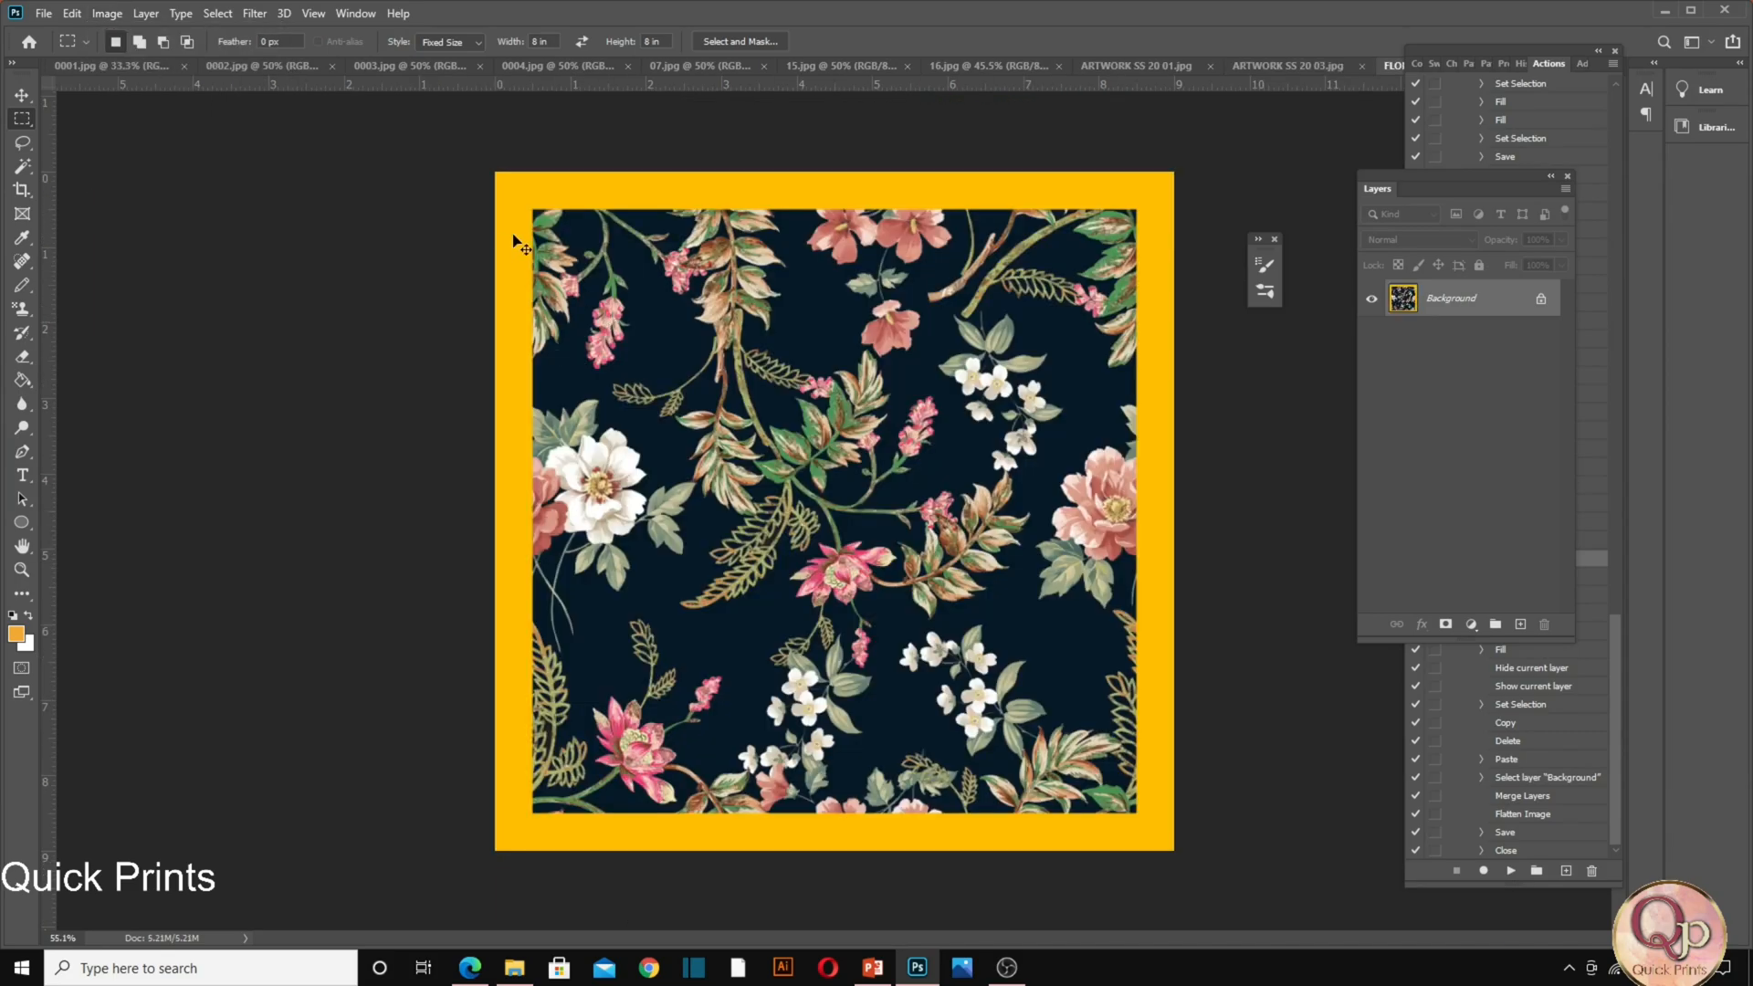
key(ctrl+Tab)
drag(722, 412, 728, 415)
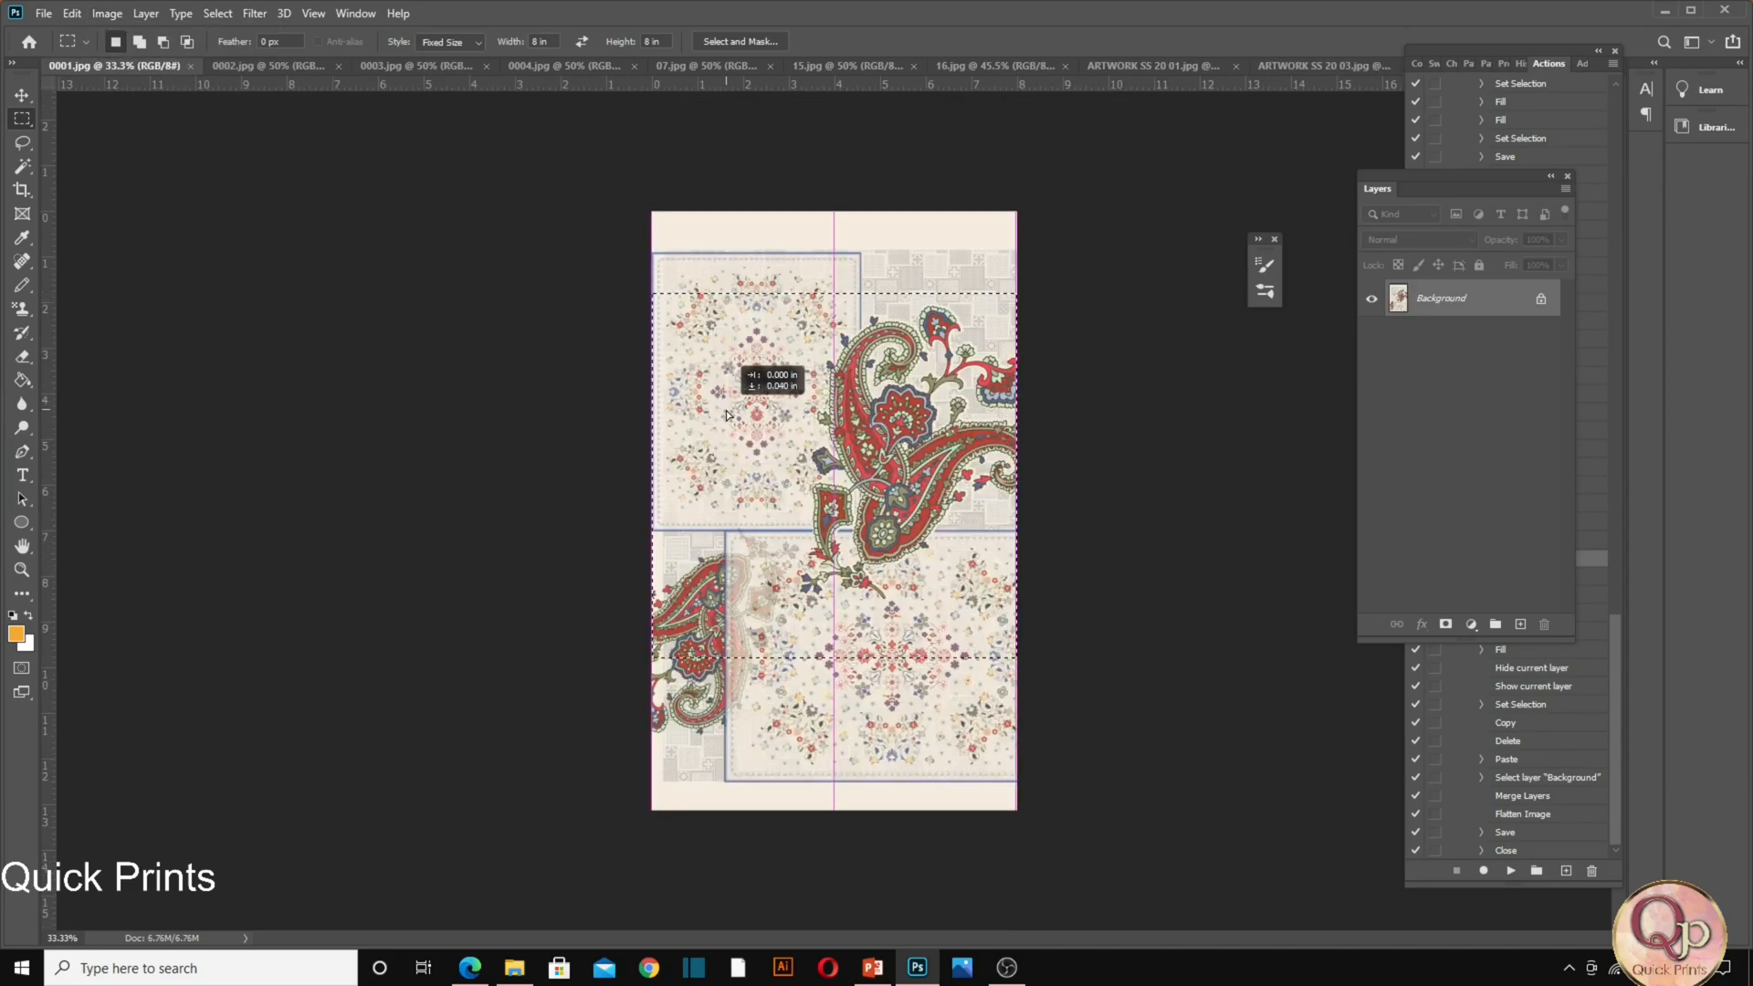
click(109, 16)
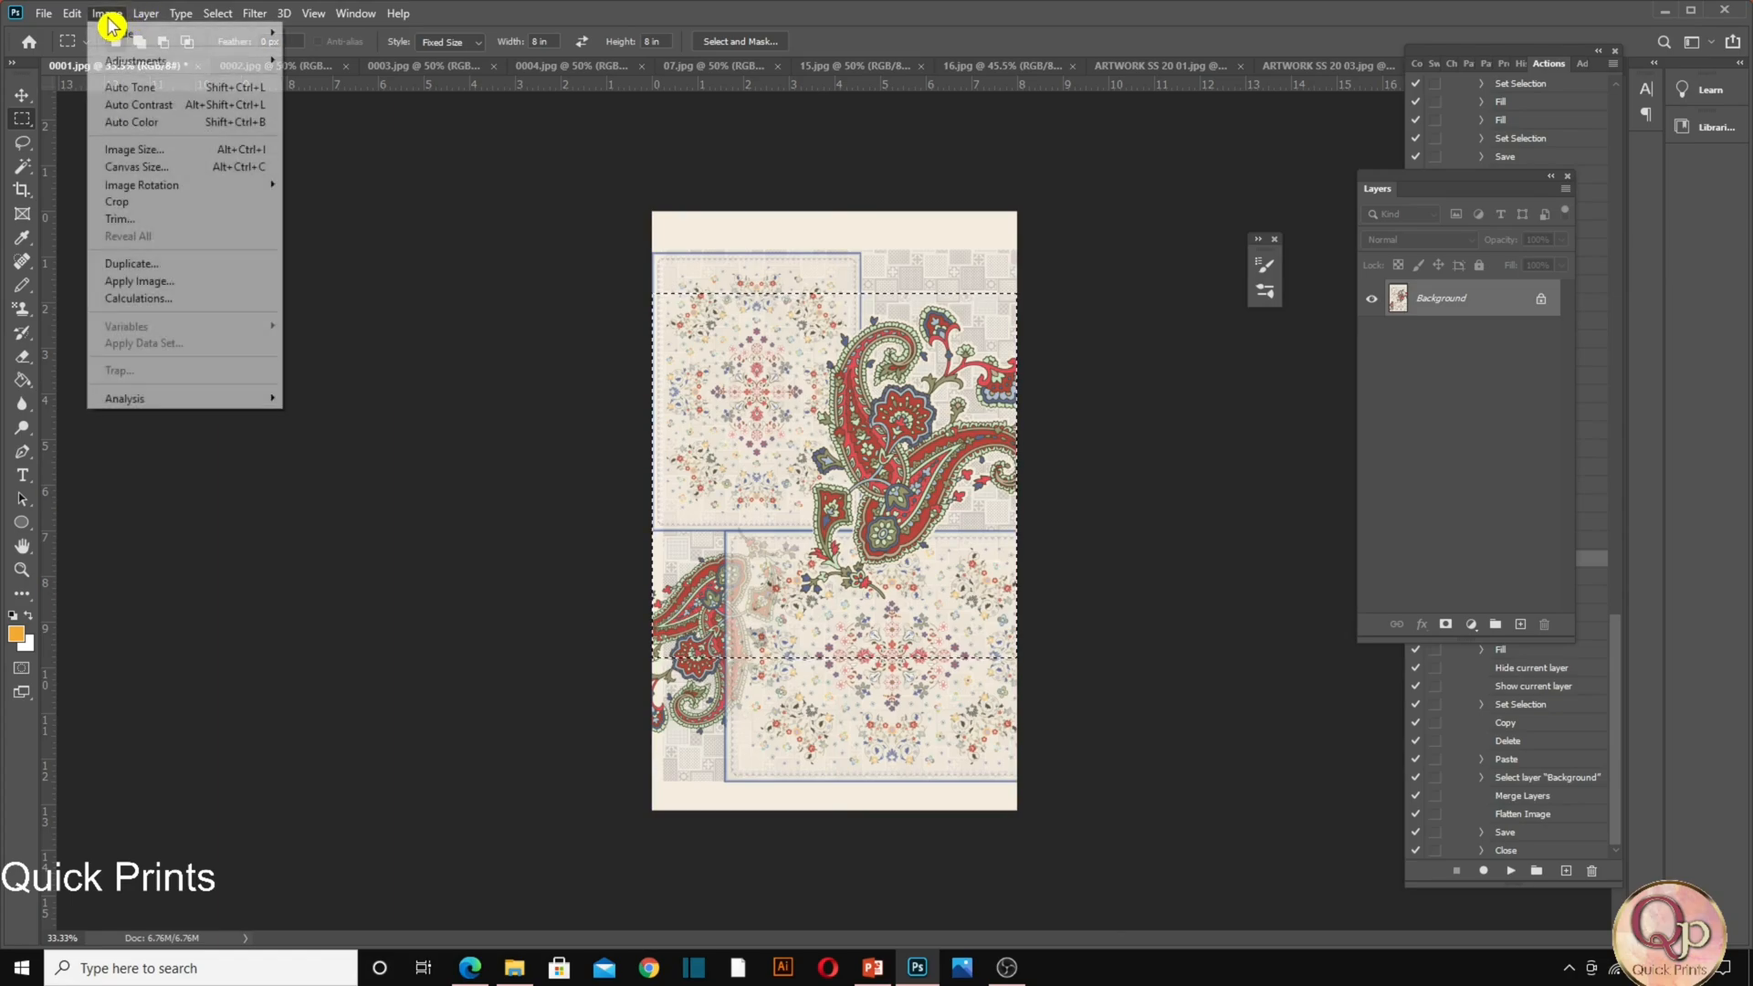
click(119, 201)
Crop 0002.jpg to an 8 × 8 in selection placed over the lower-middle part of the artwork.
key(ctrl+Tab)
drag(575, 341, 767, 245)
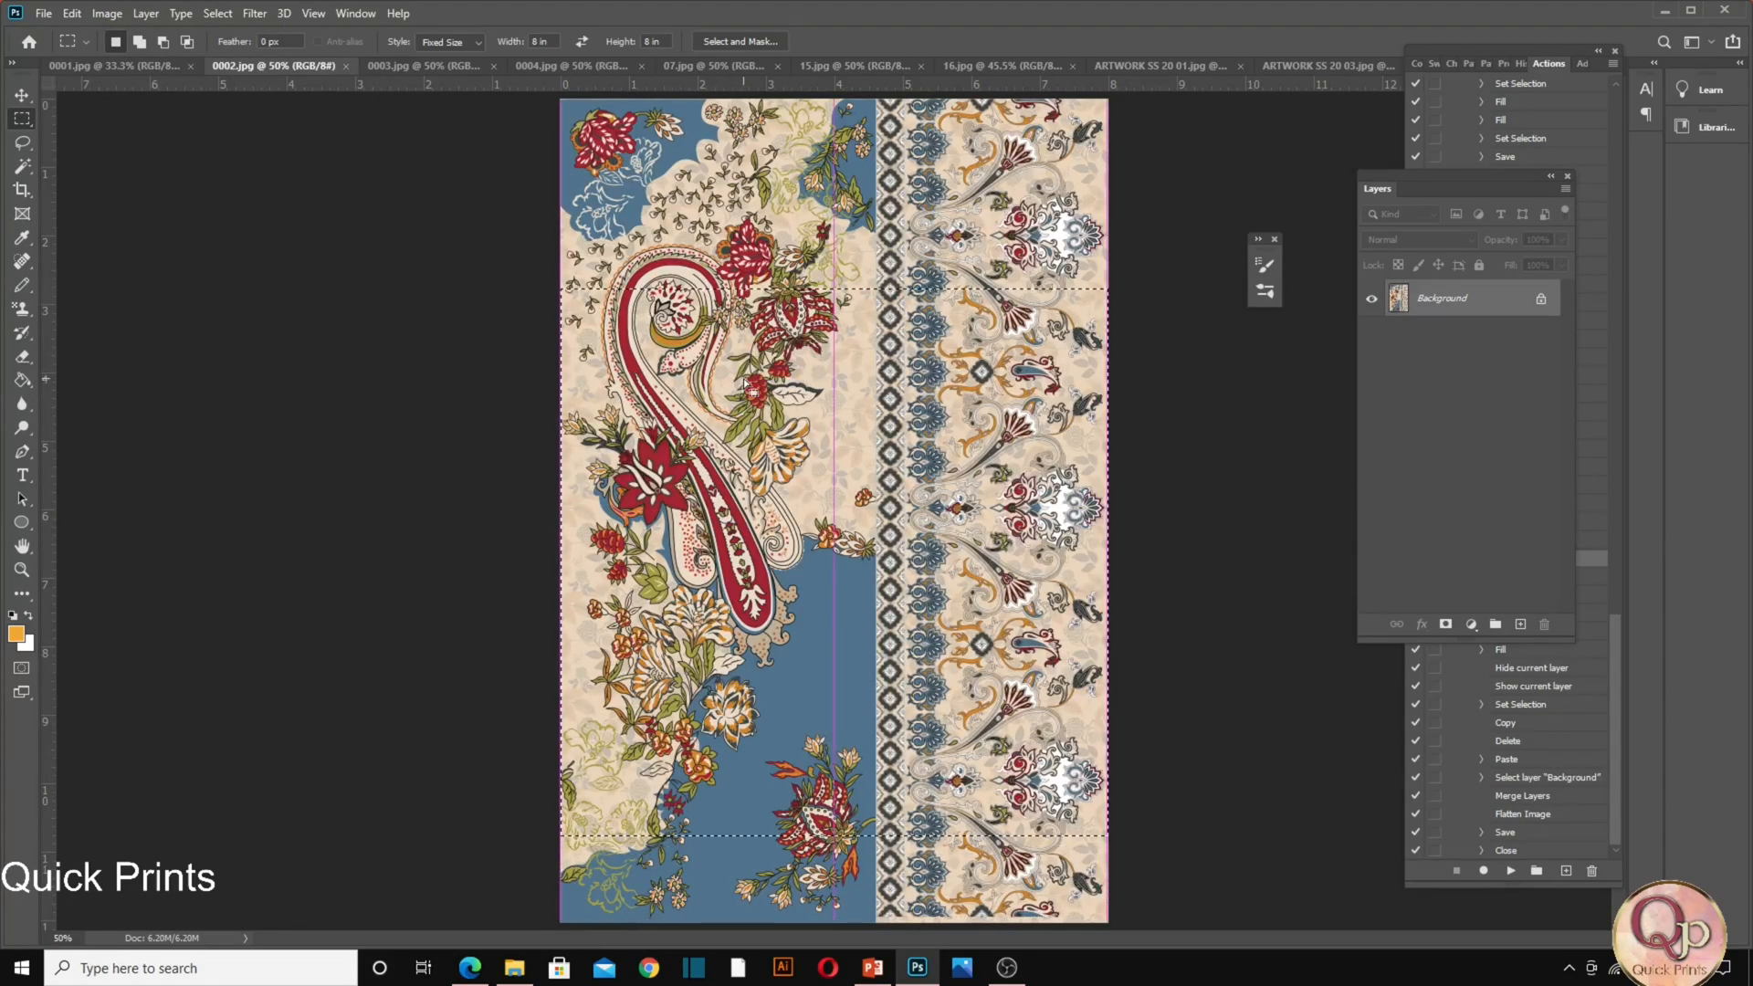
click(106, 14)
click(128, 202)
Crop 0003.jpg to an 8 × 8 in selection placed over the lower-middle part of its ornamental column.
key(ctrl+Tab)
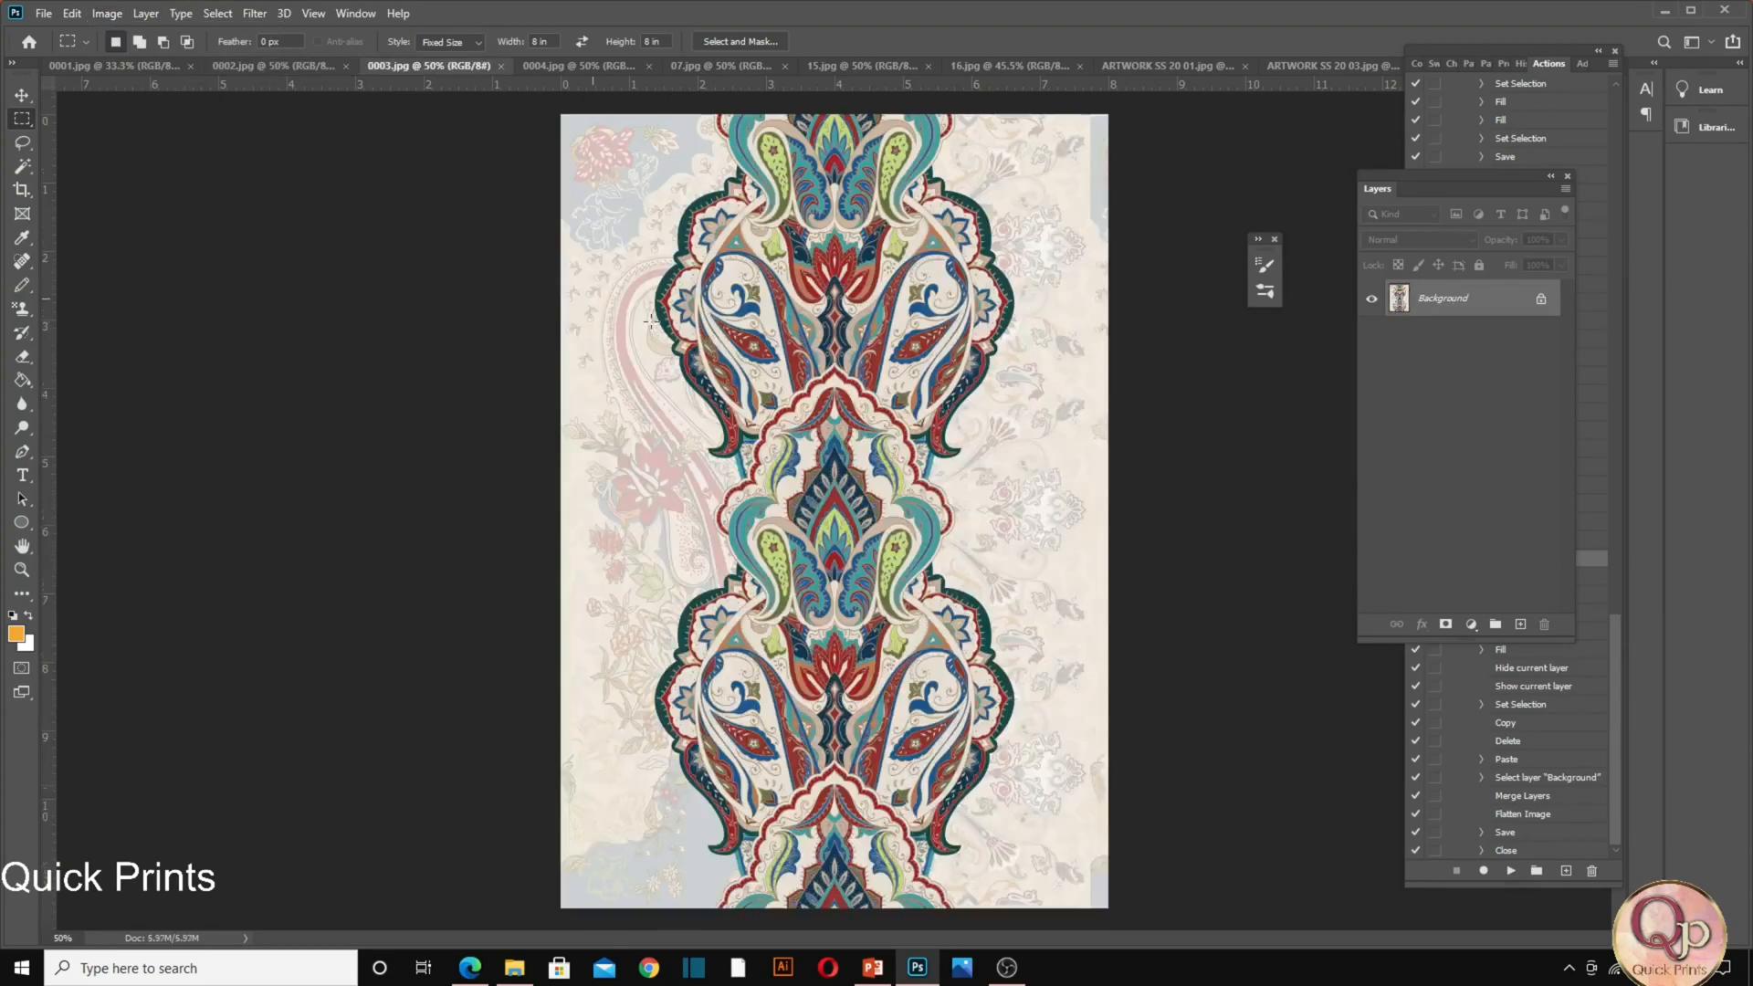
drag(770, 356, 714, 443)
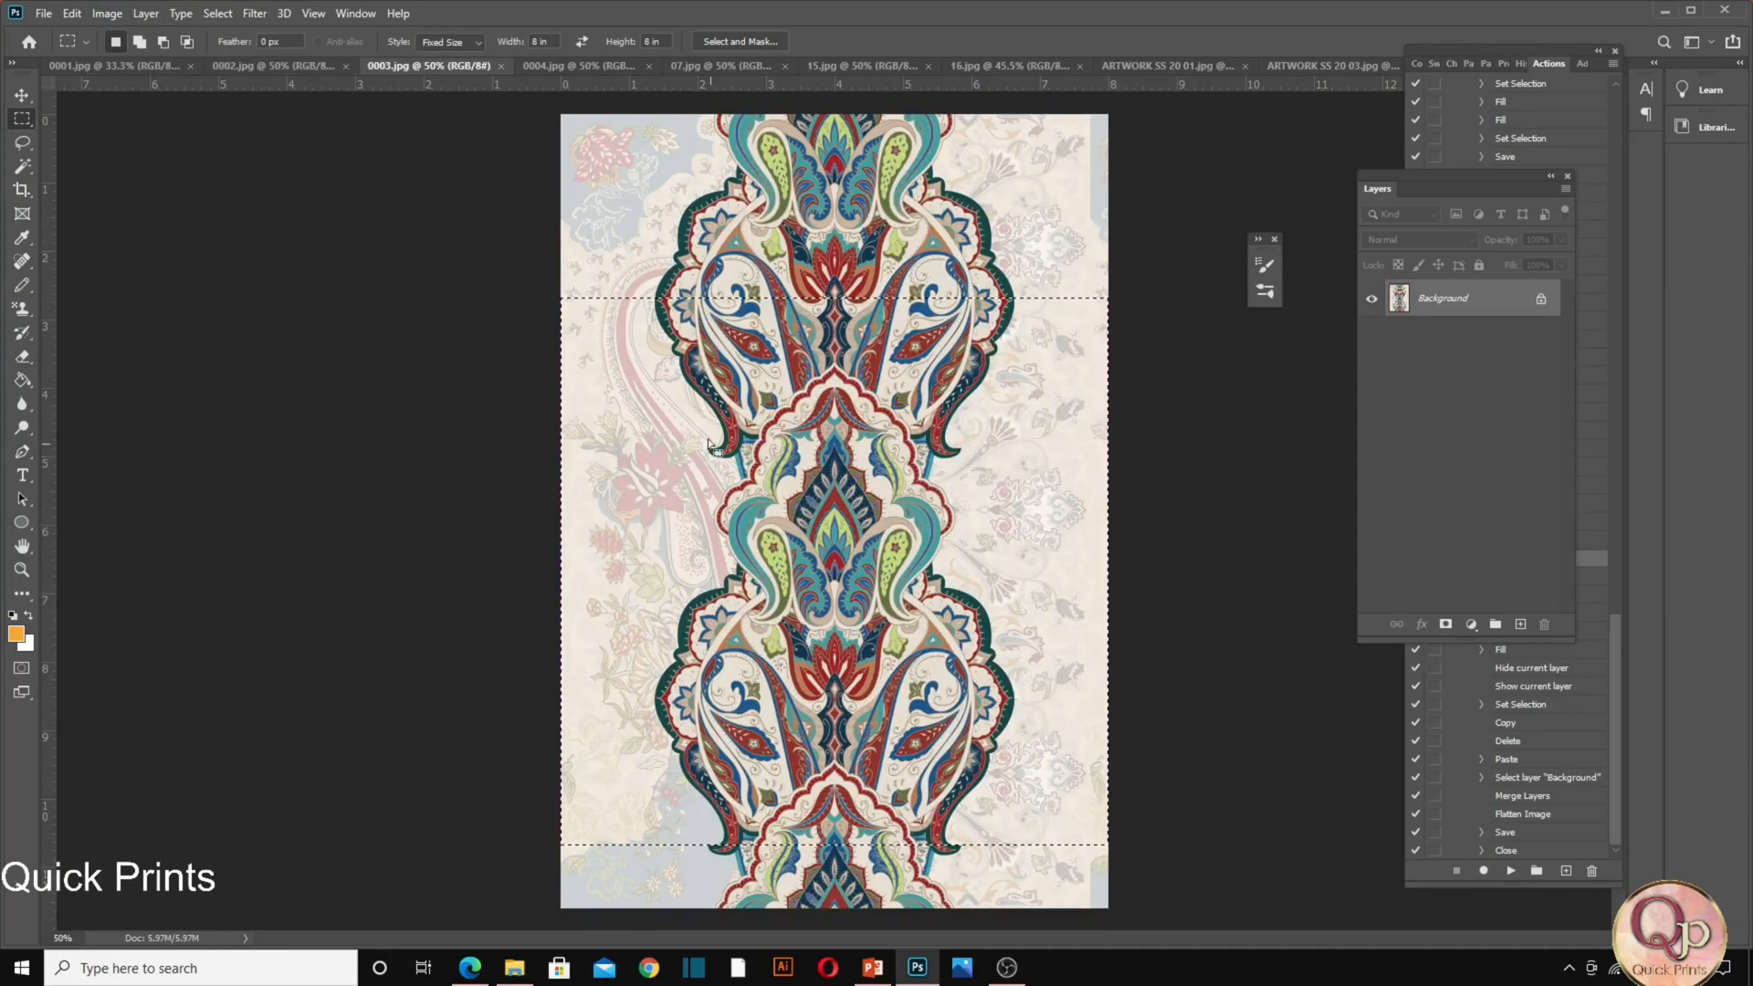
click(107, 14)
click(118, 202)
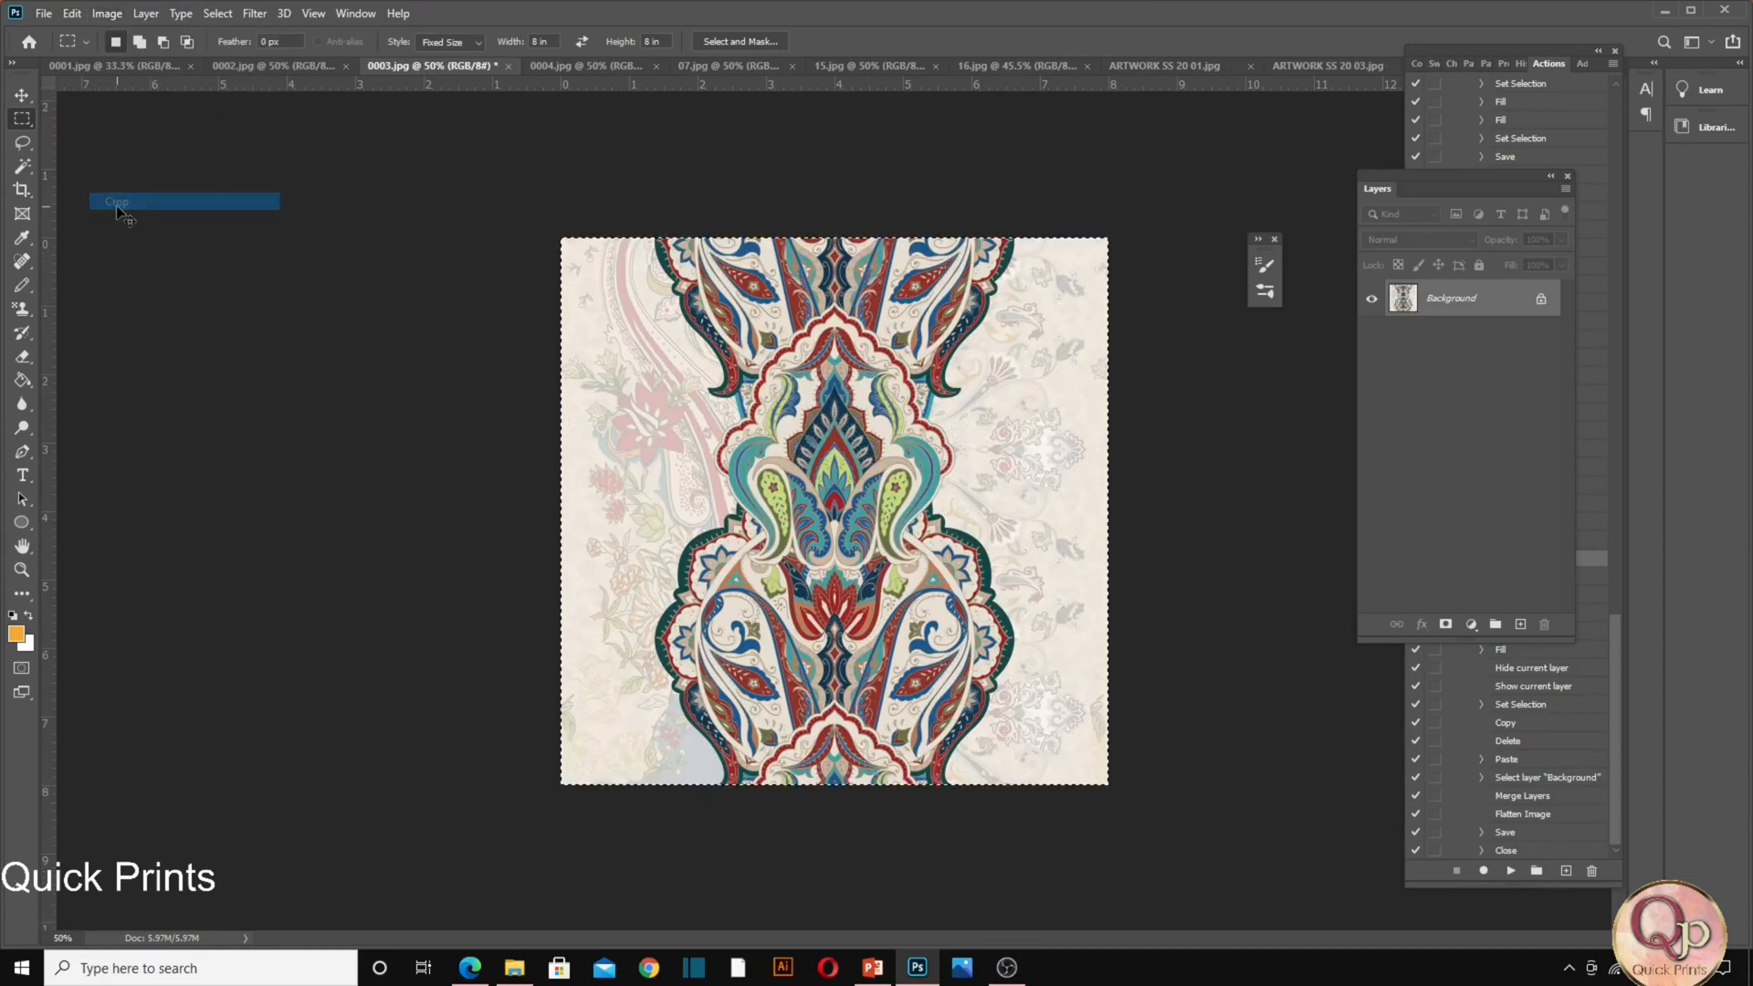
Crop 0004.jpg to an 8 × 8 in selection placed over the lower part of the artwork.
key(ctrl+Tab)
drag(686, 380, 686, 415)
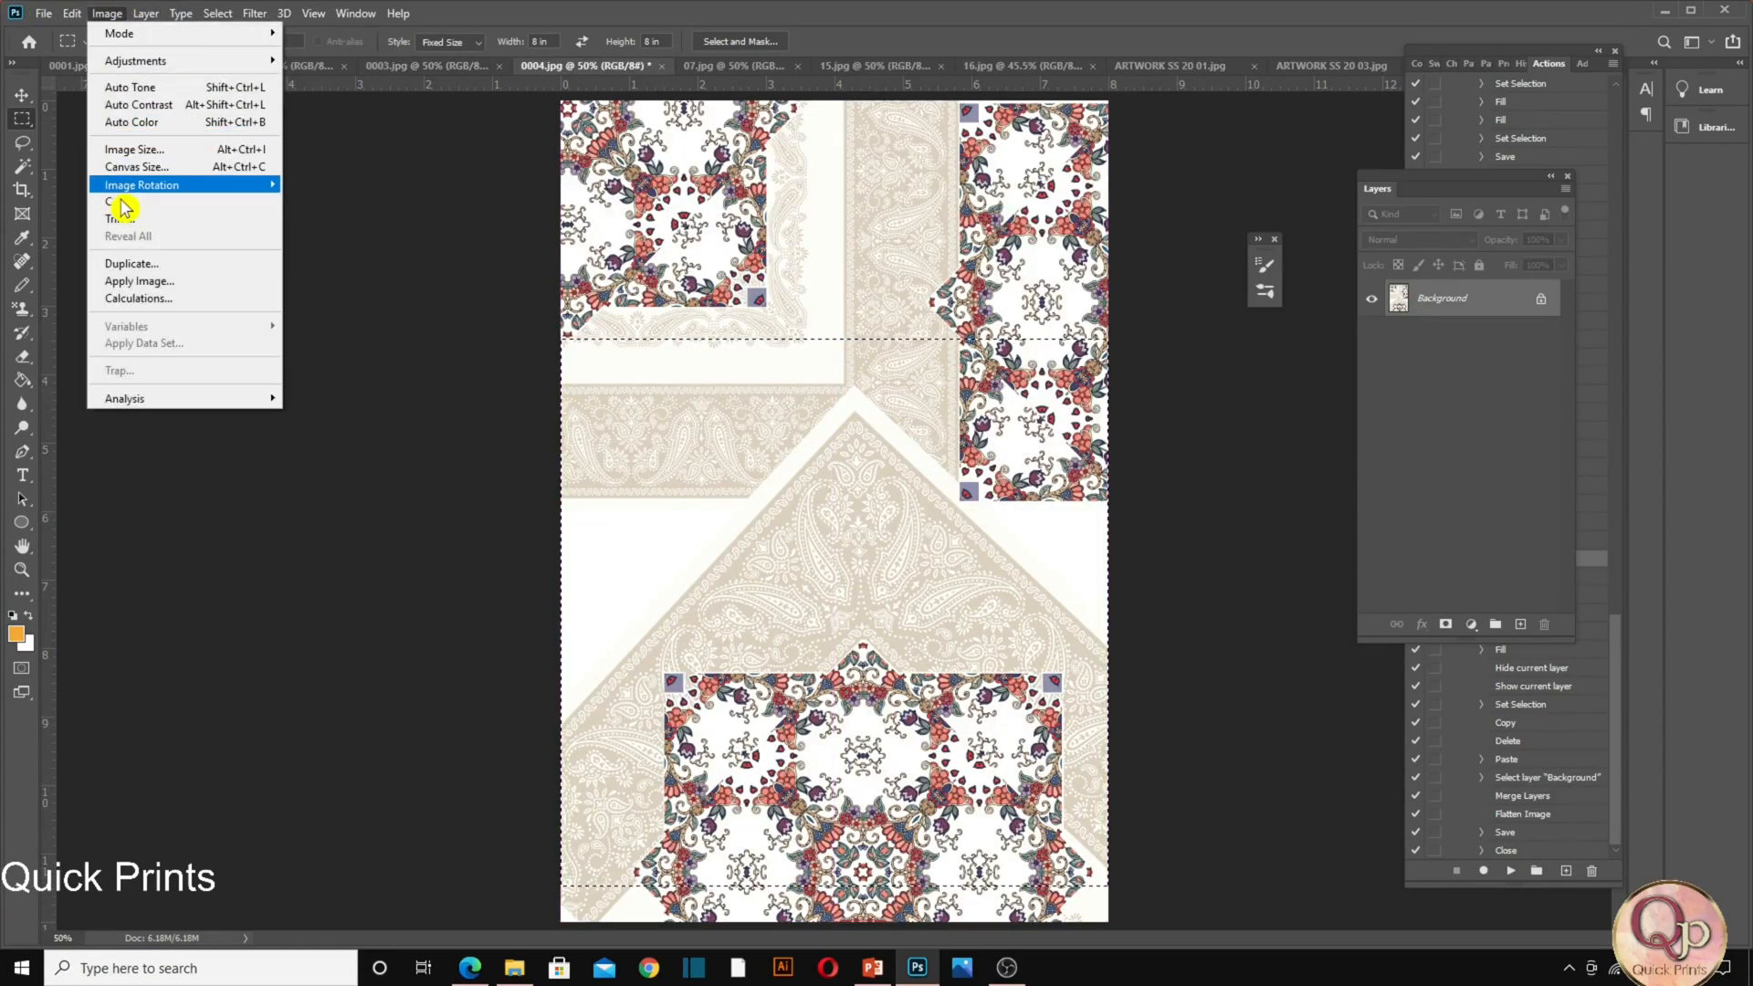
click(119, 201)
Crop 07.jpg to an 8 × 8 in selection covering the orange chevron band and the striped borders around it.
key(ctrl+Tab)
click(708, 336)
drag(740, 452, 734, 427)
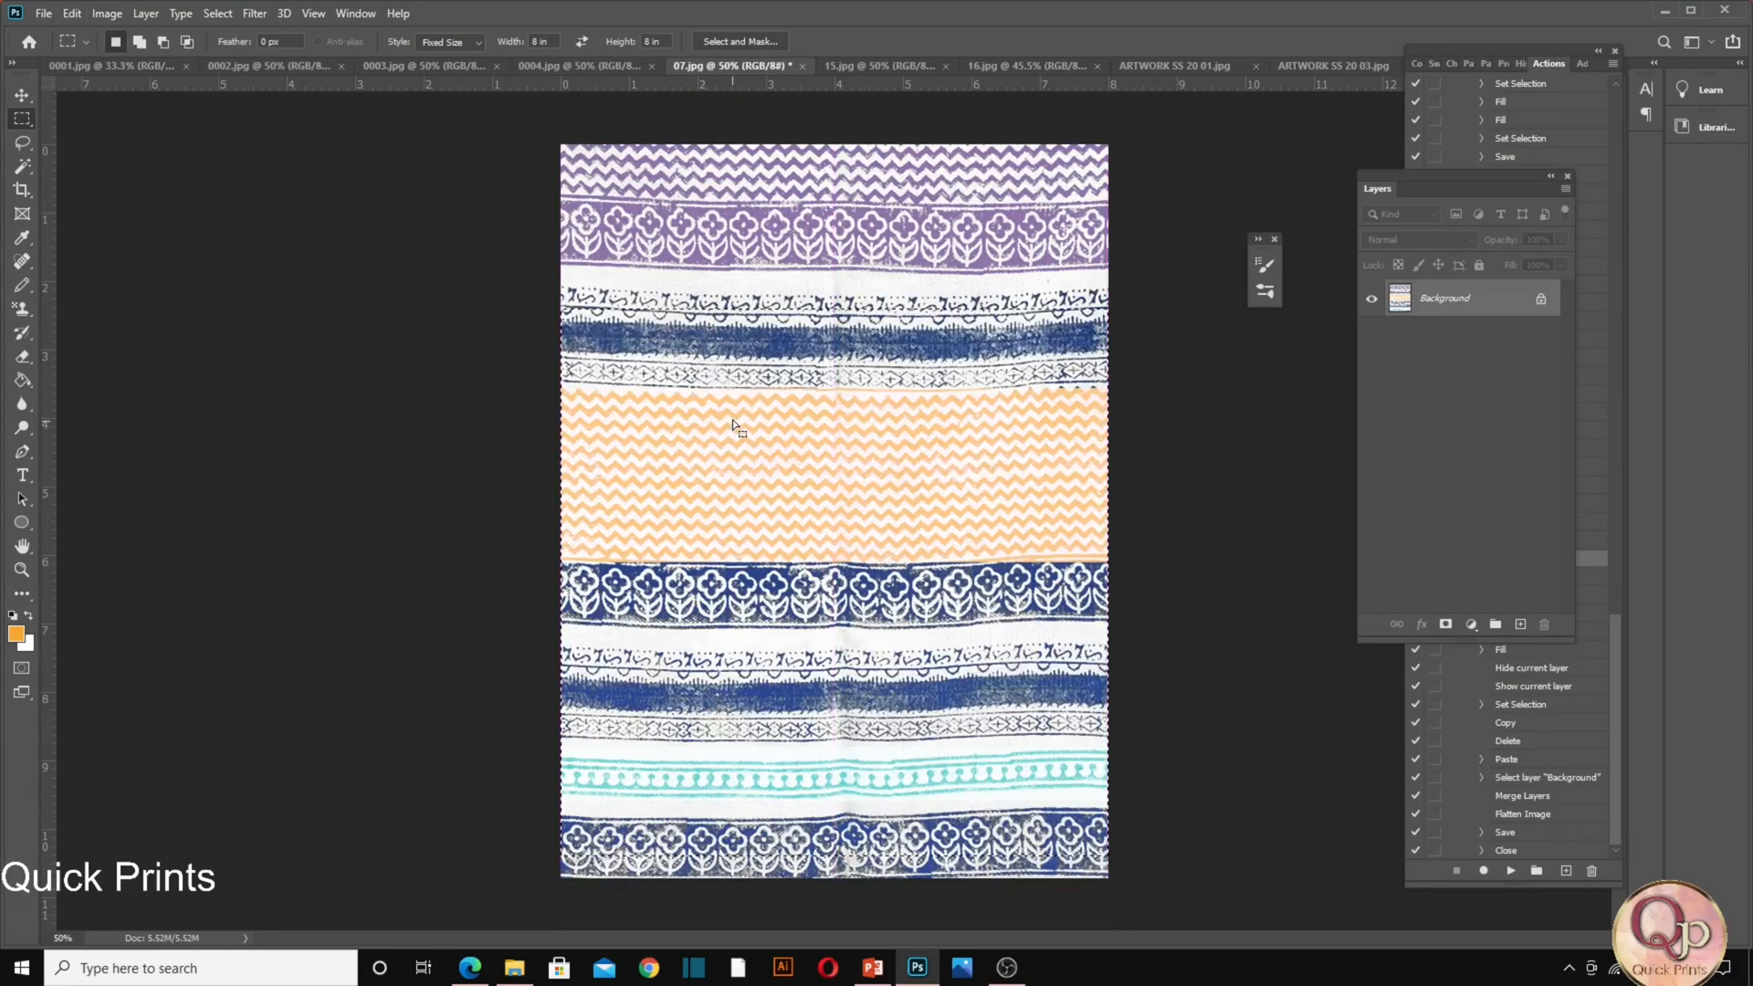
click(102, 14)
click(163, 203)
Return to FLORAL REPEAT, passing over the other open artworks, and undo its yellow border.
key(ctrl+Tab)
key(ctrl+Tab)
key(ctrl+Tab)
key(ctrl+Tab)
key(ctrl+Tab)
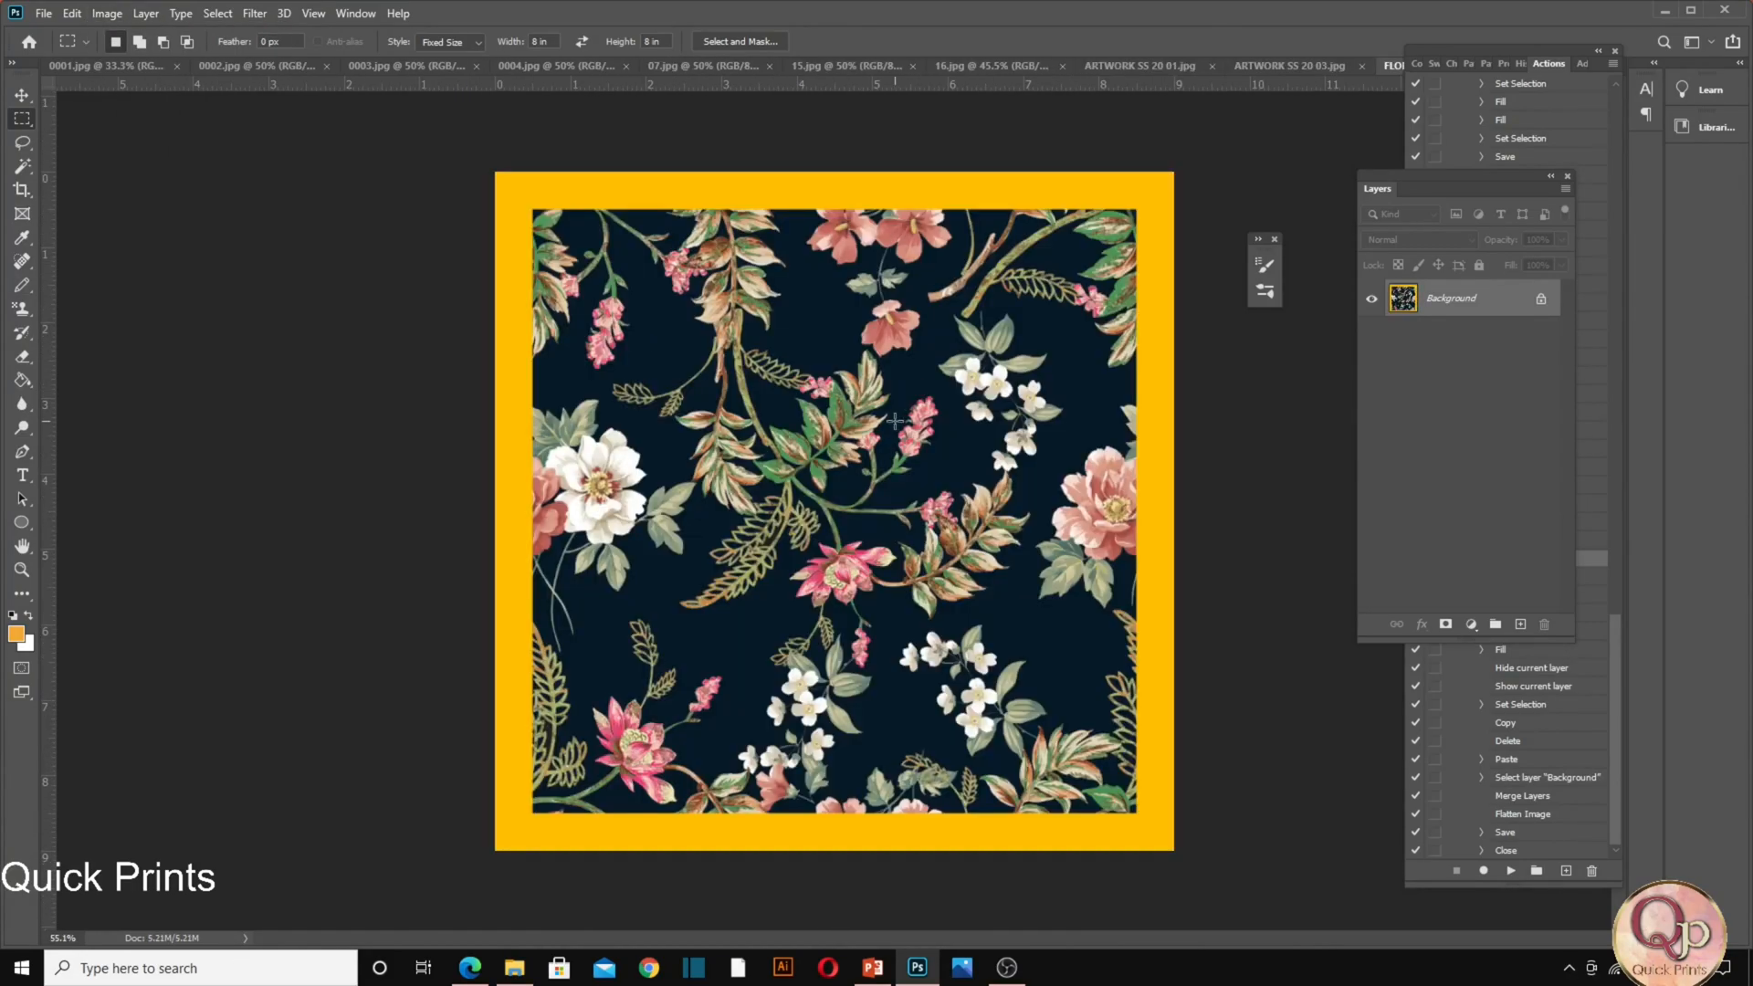
key(ctrl+z)
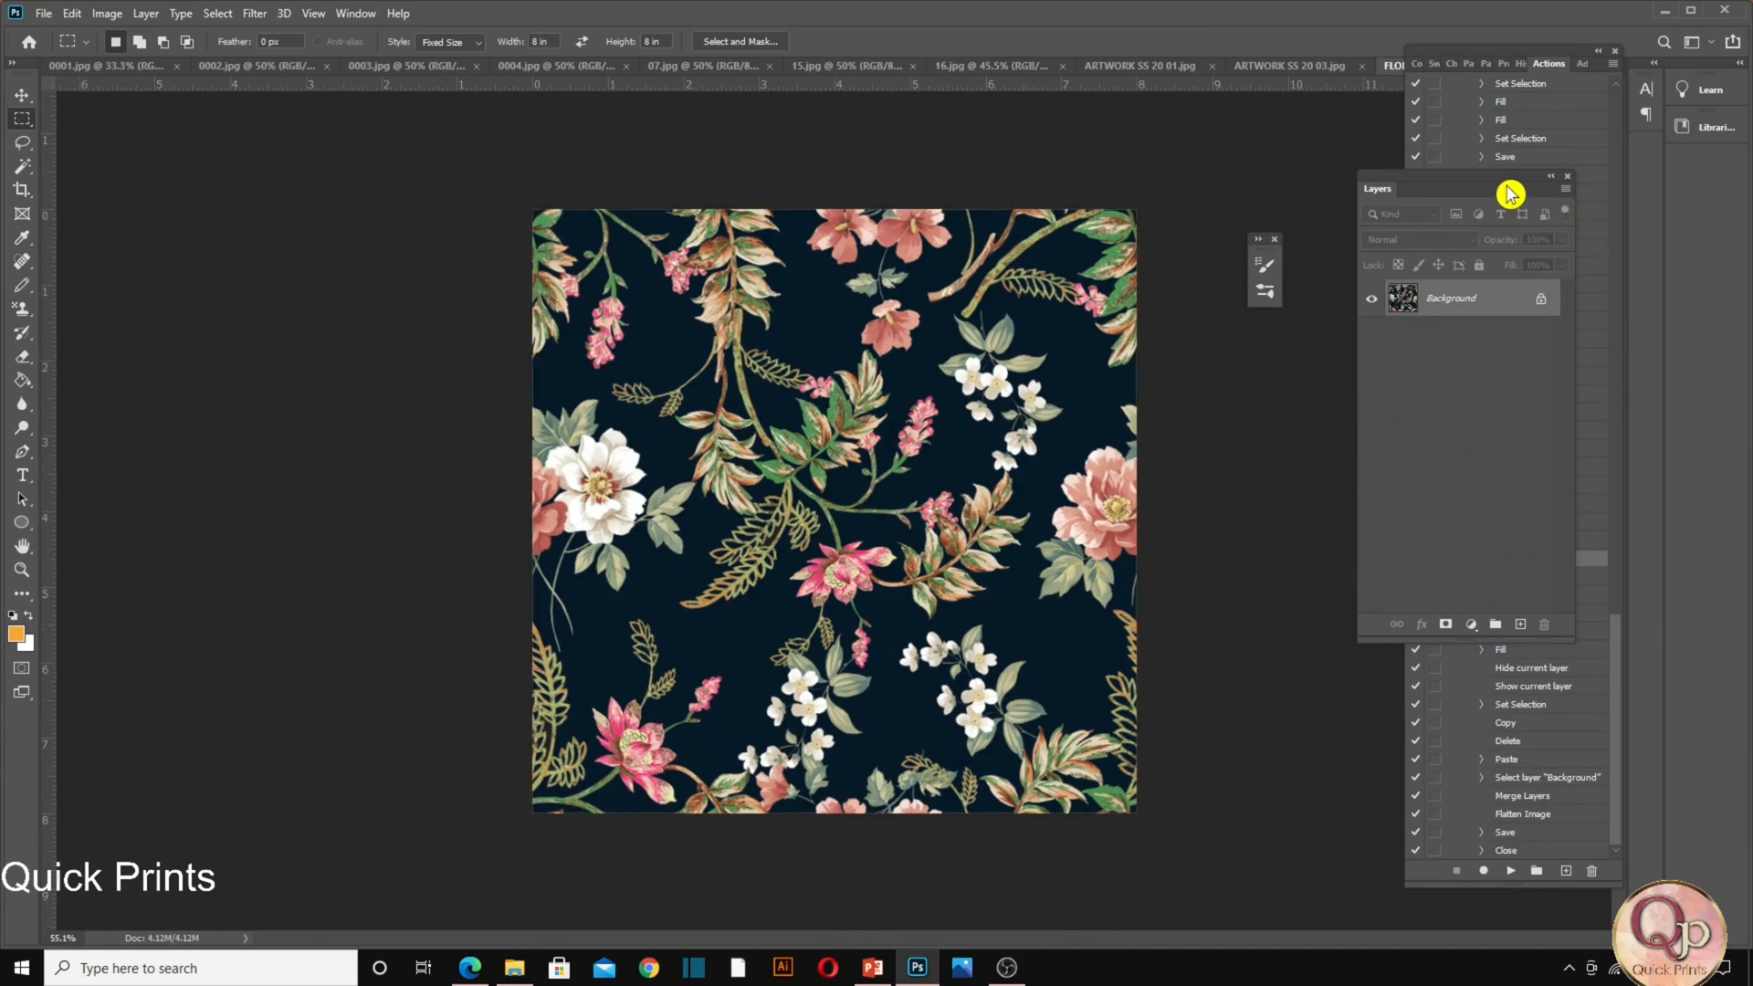
Uncover the Actions list and start recording a new action named YELLOW BORDER in Default Actions.
drag(1510, 184, 1362, 148)
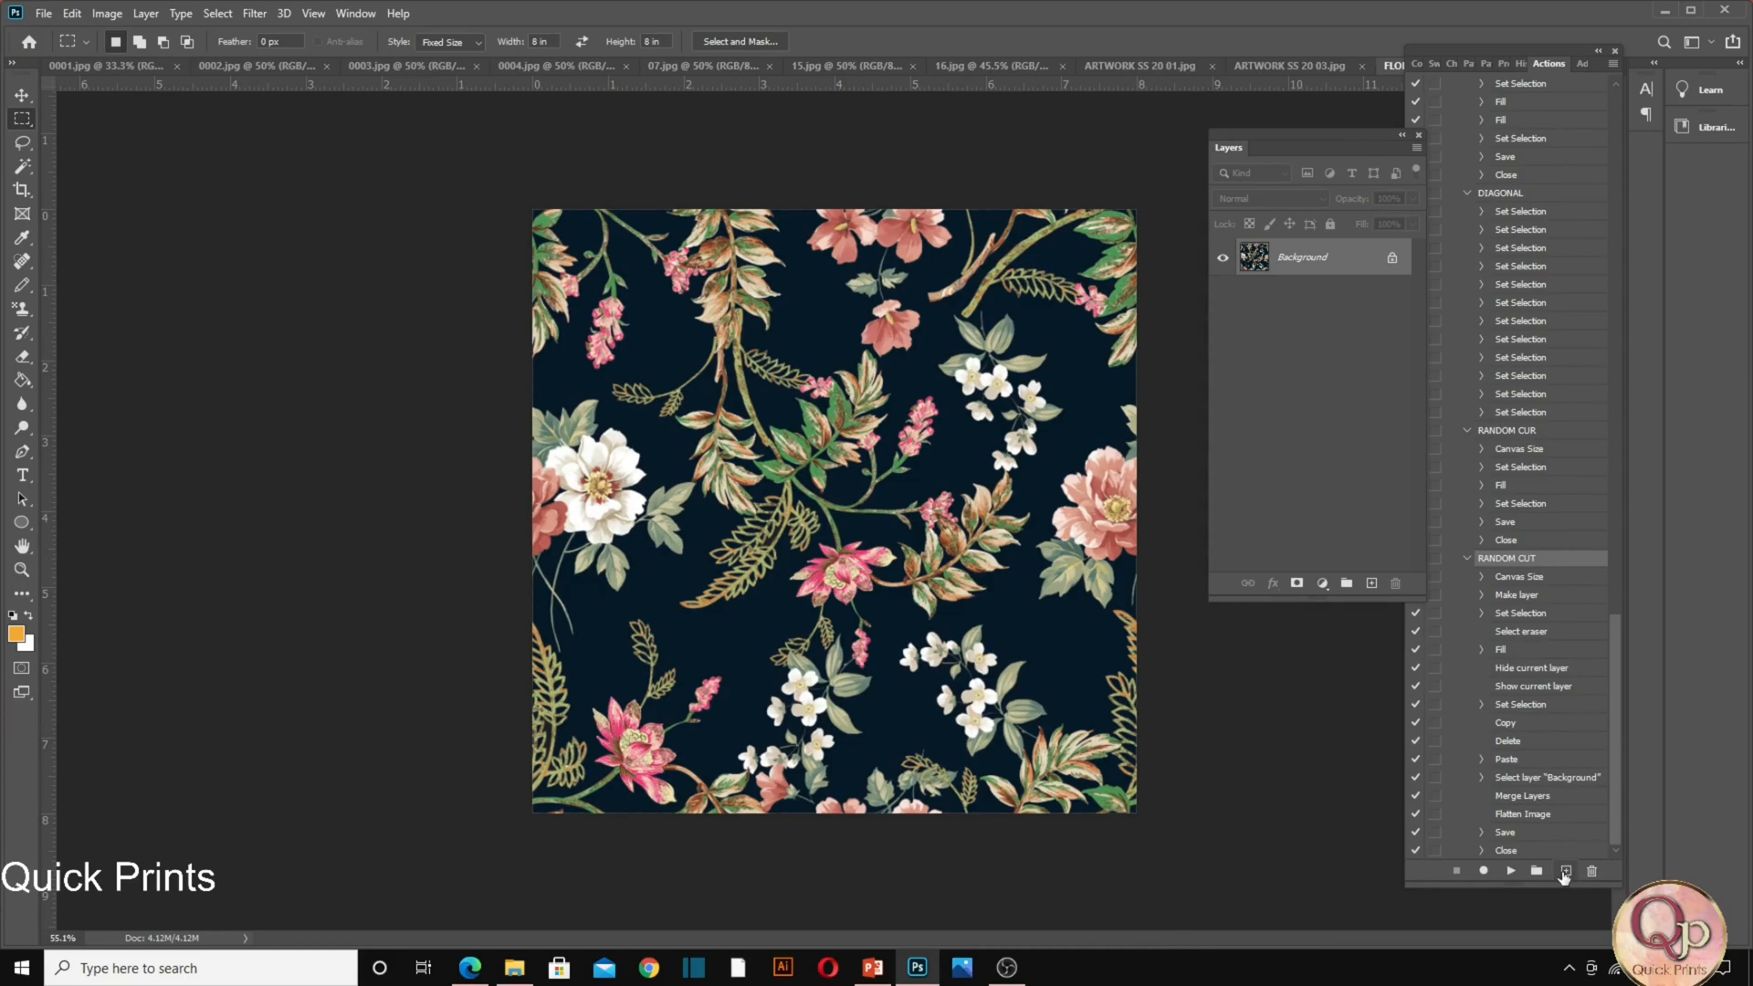
click(1565, 872)
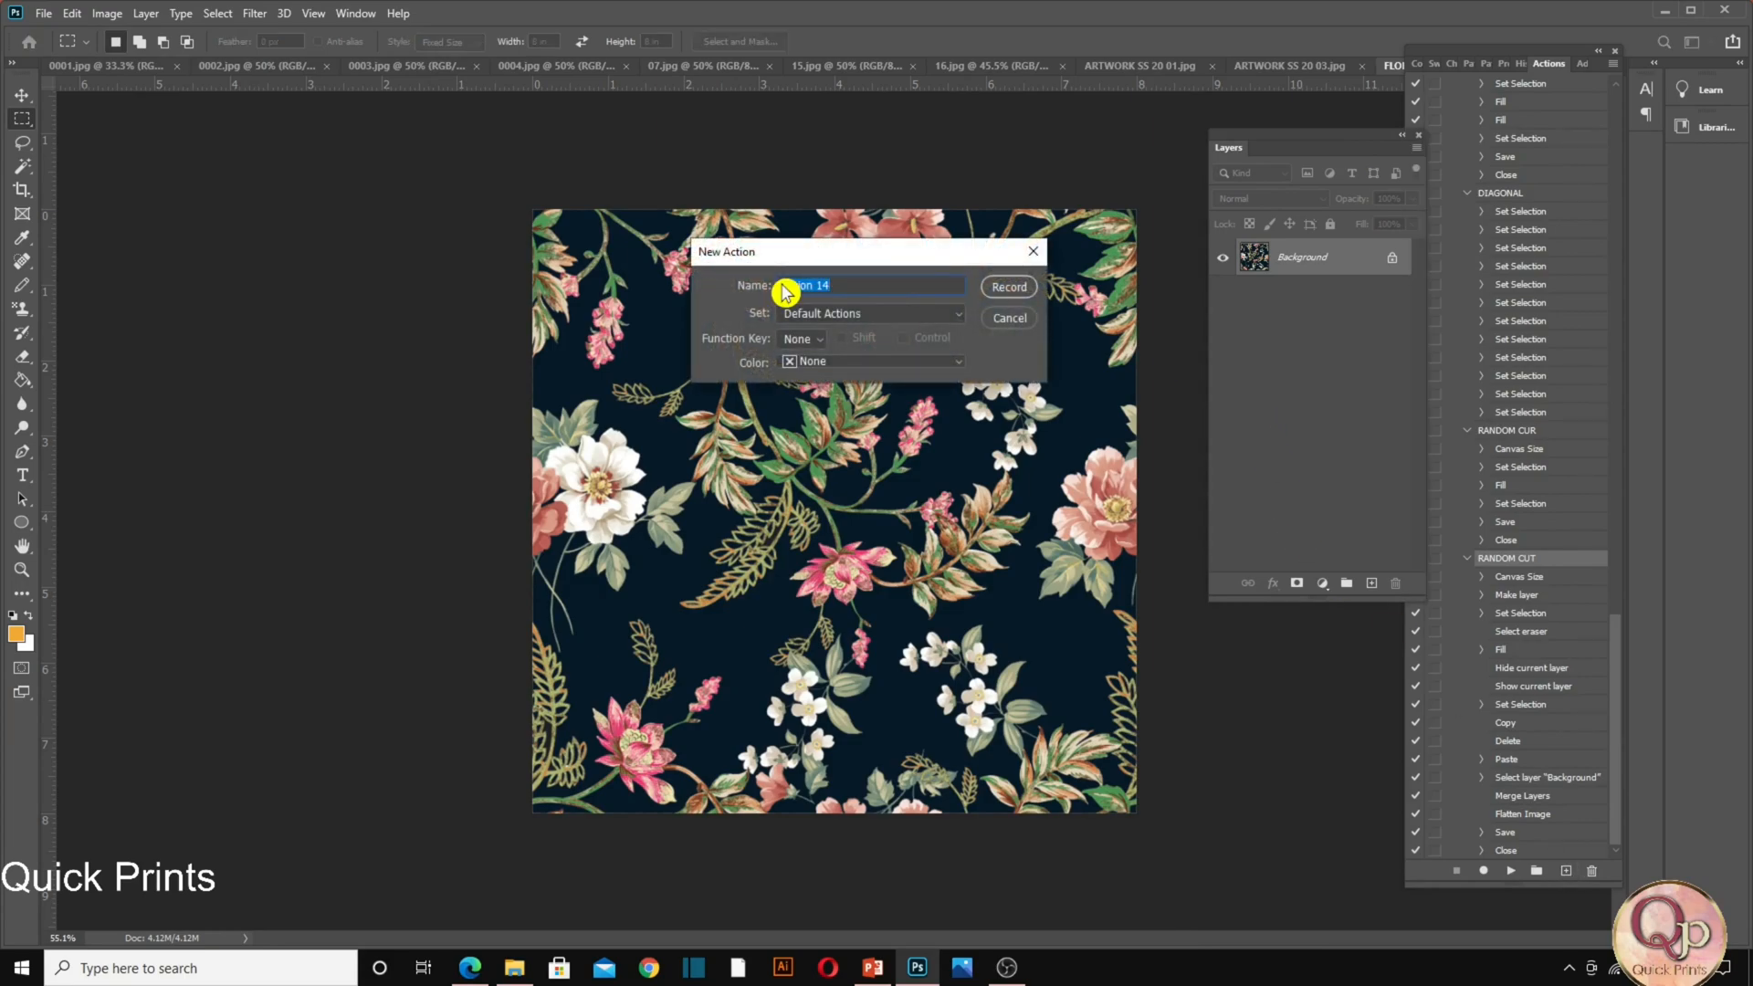
text(YELLOW BORDER)
key(Return)
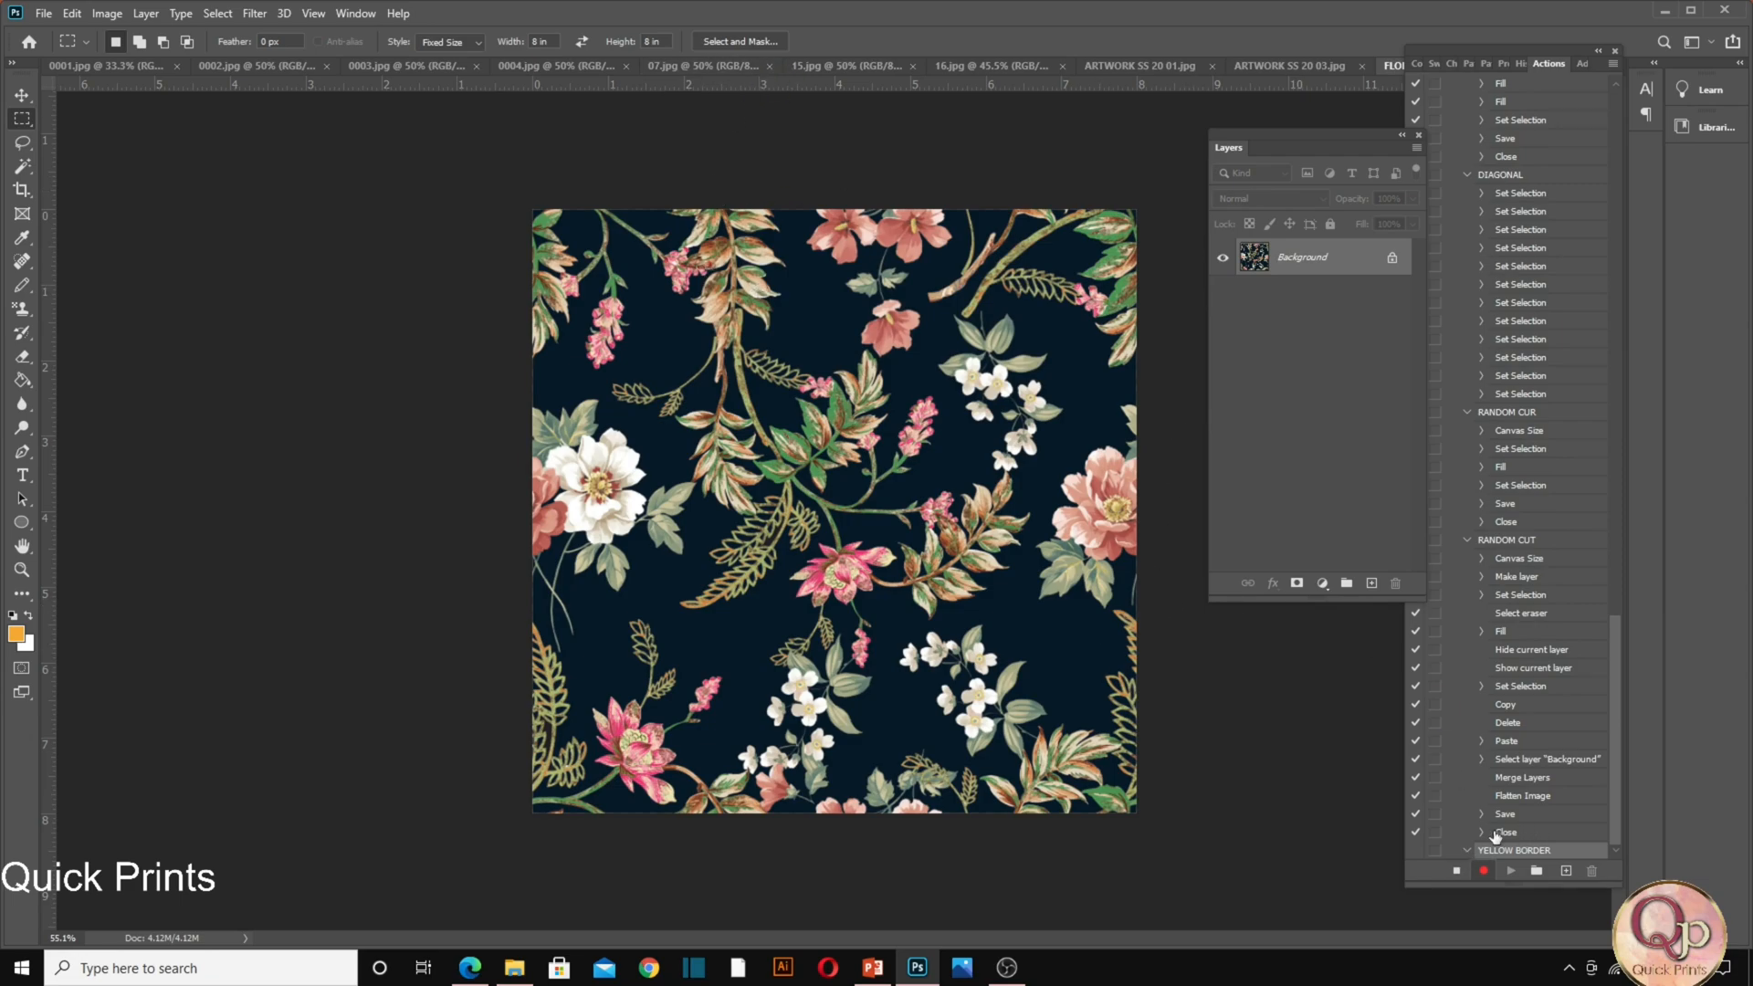
Extend the FLORAL REPEAT canvas by a relative 1 inch in width and height, using bright pink as the extension color.
click(108, 13)
click(132, 168)
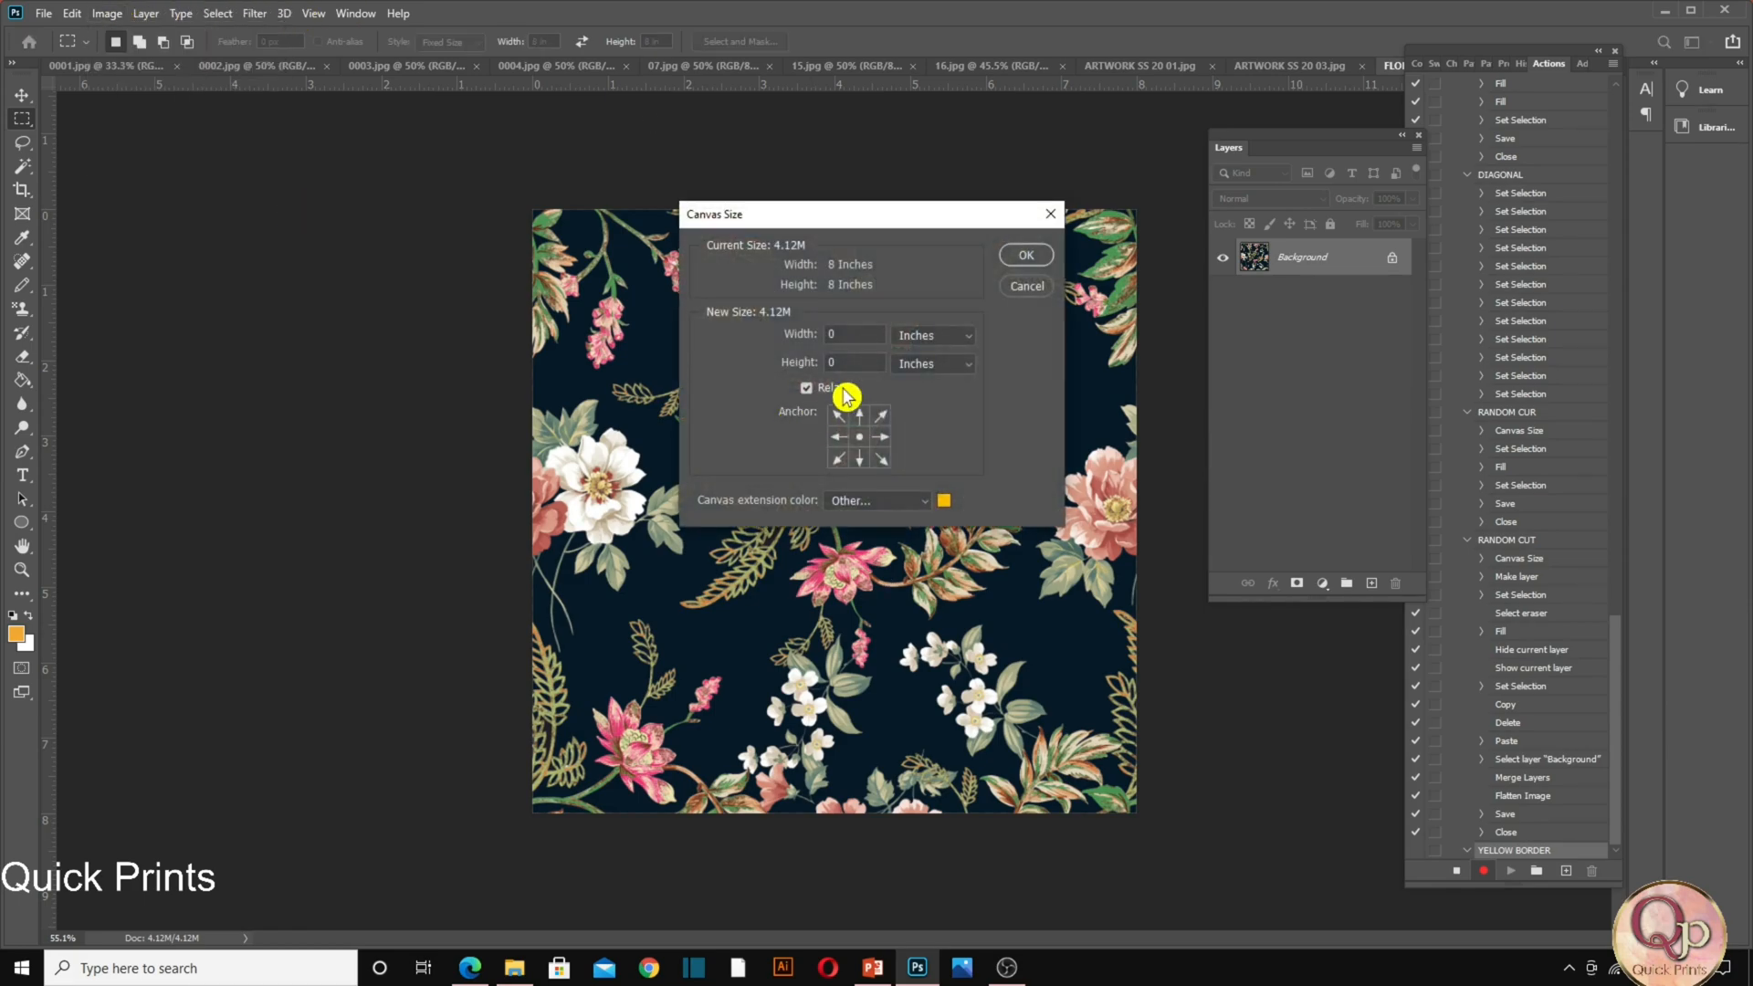
click(942, 501)
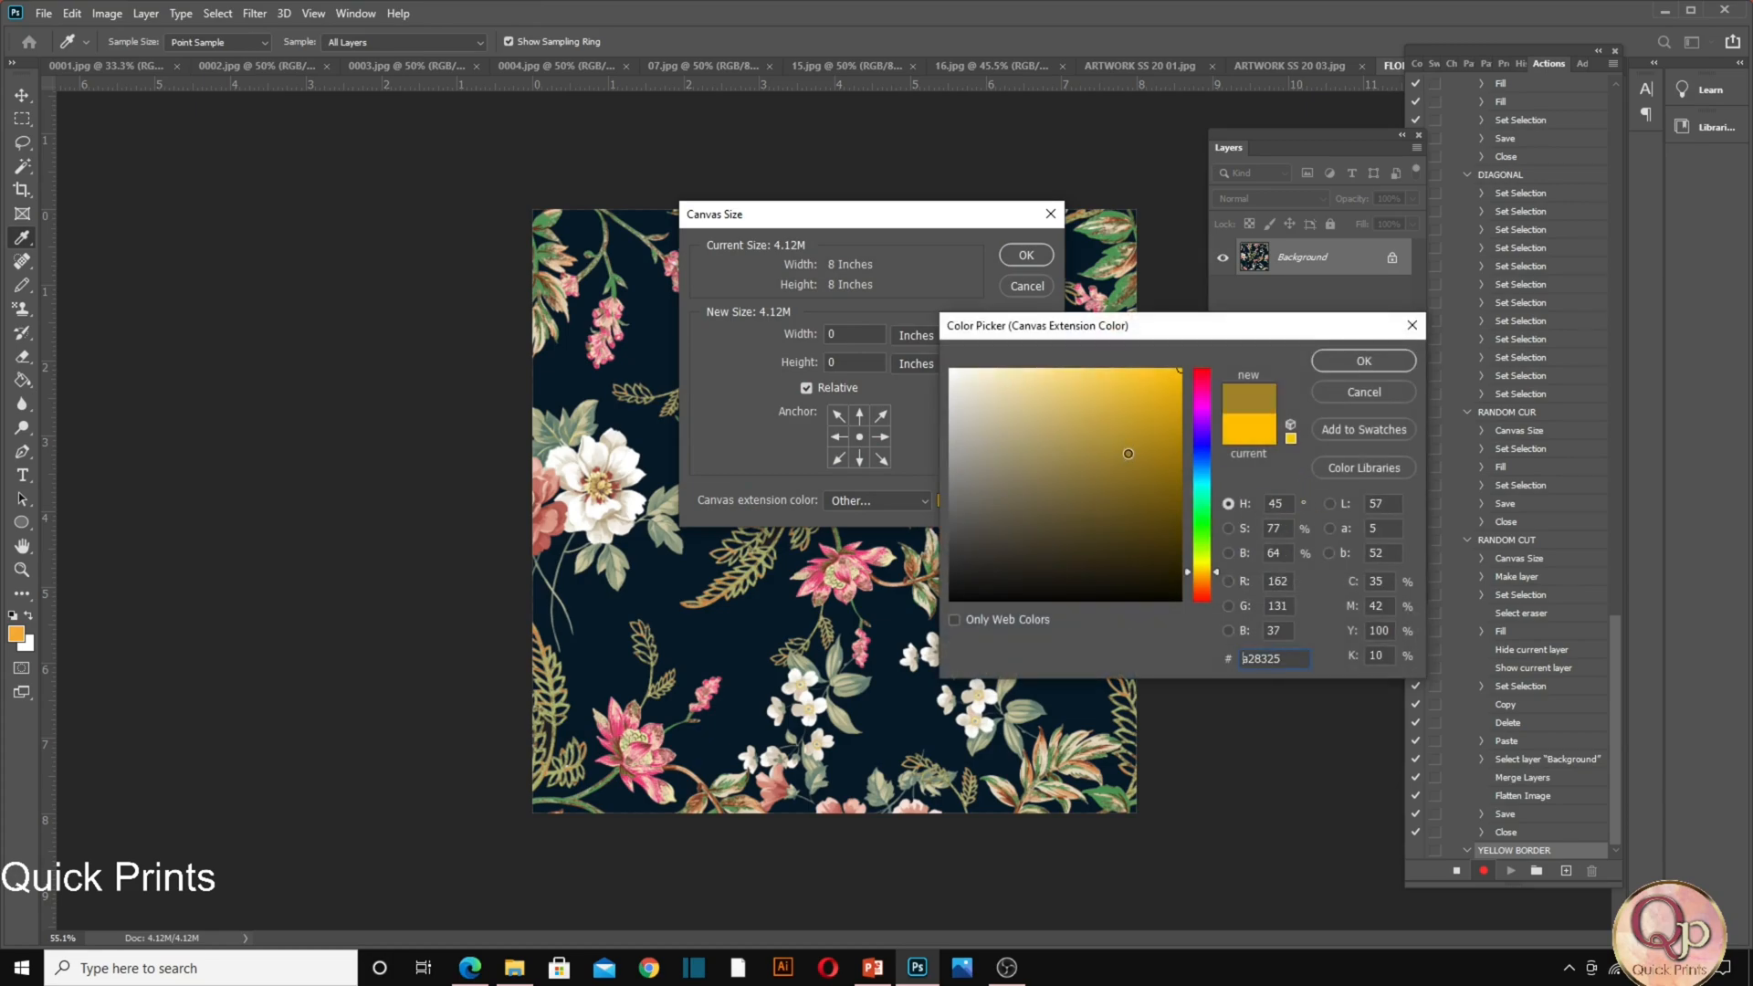
click(1070, 396)
click(1203, 370)
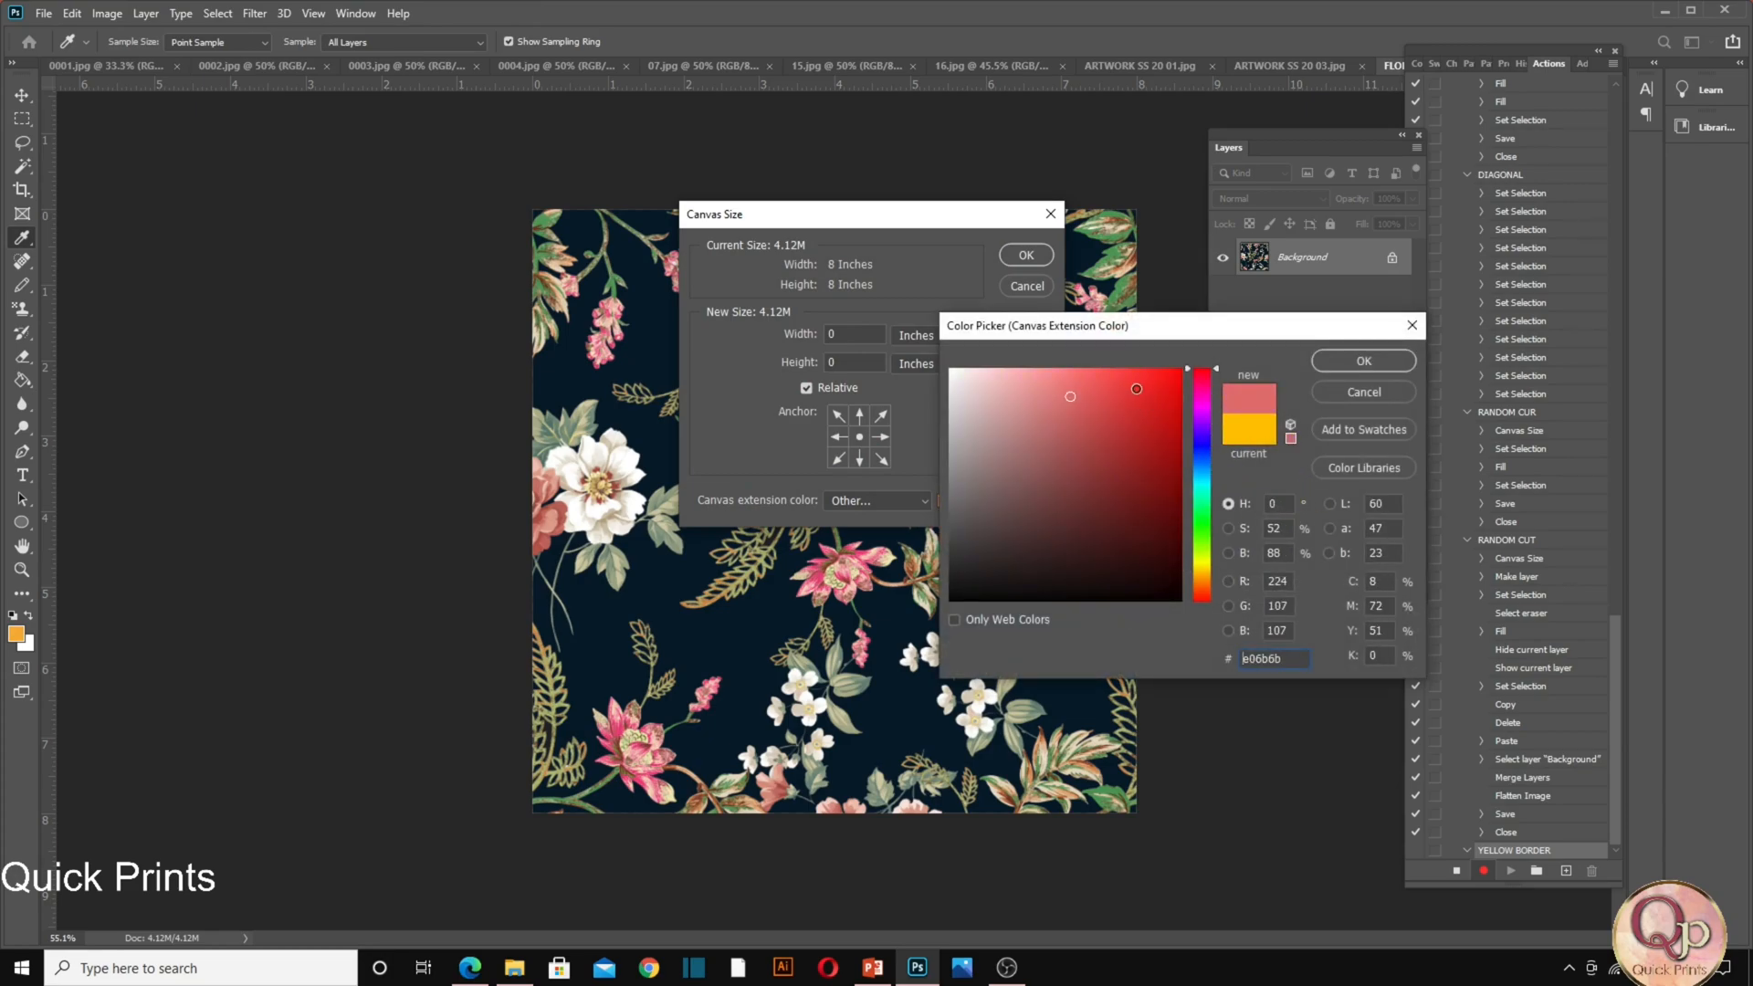
click(1170, 399)
click(1203, 383)
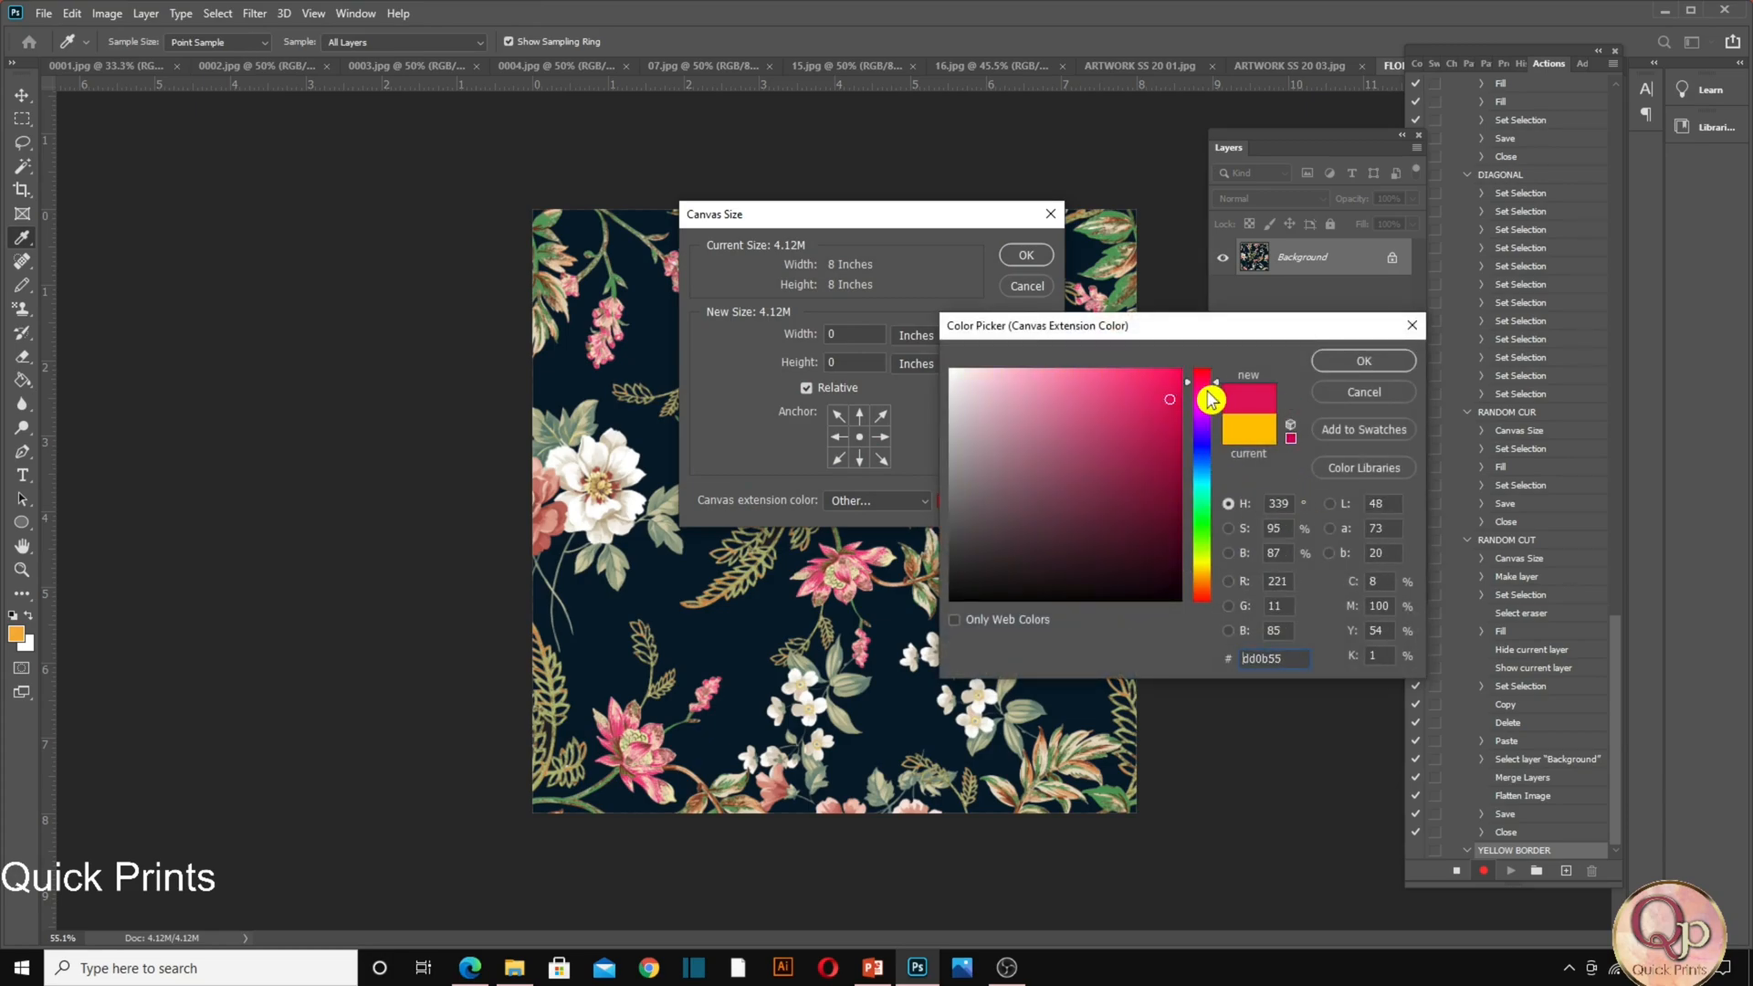
click(1358, 360)
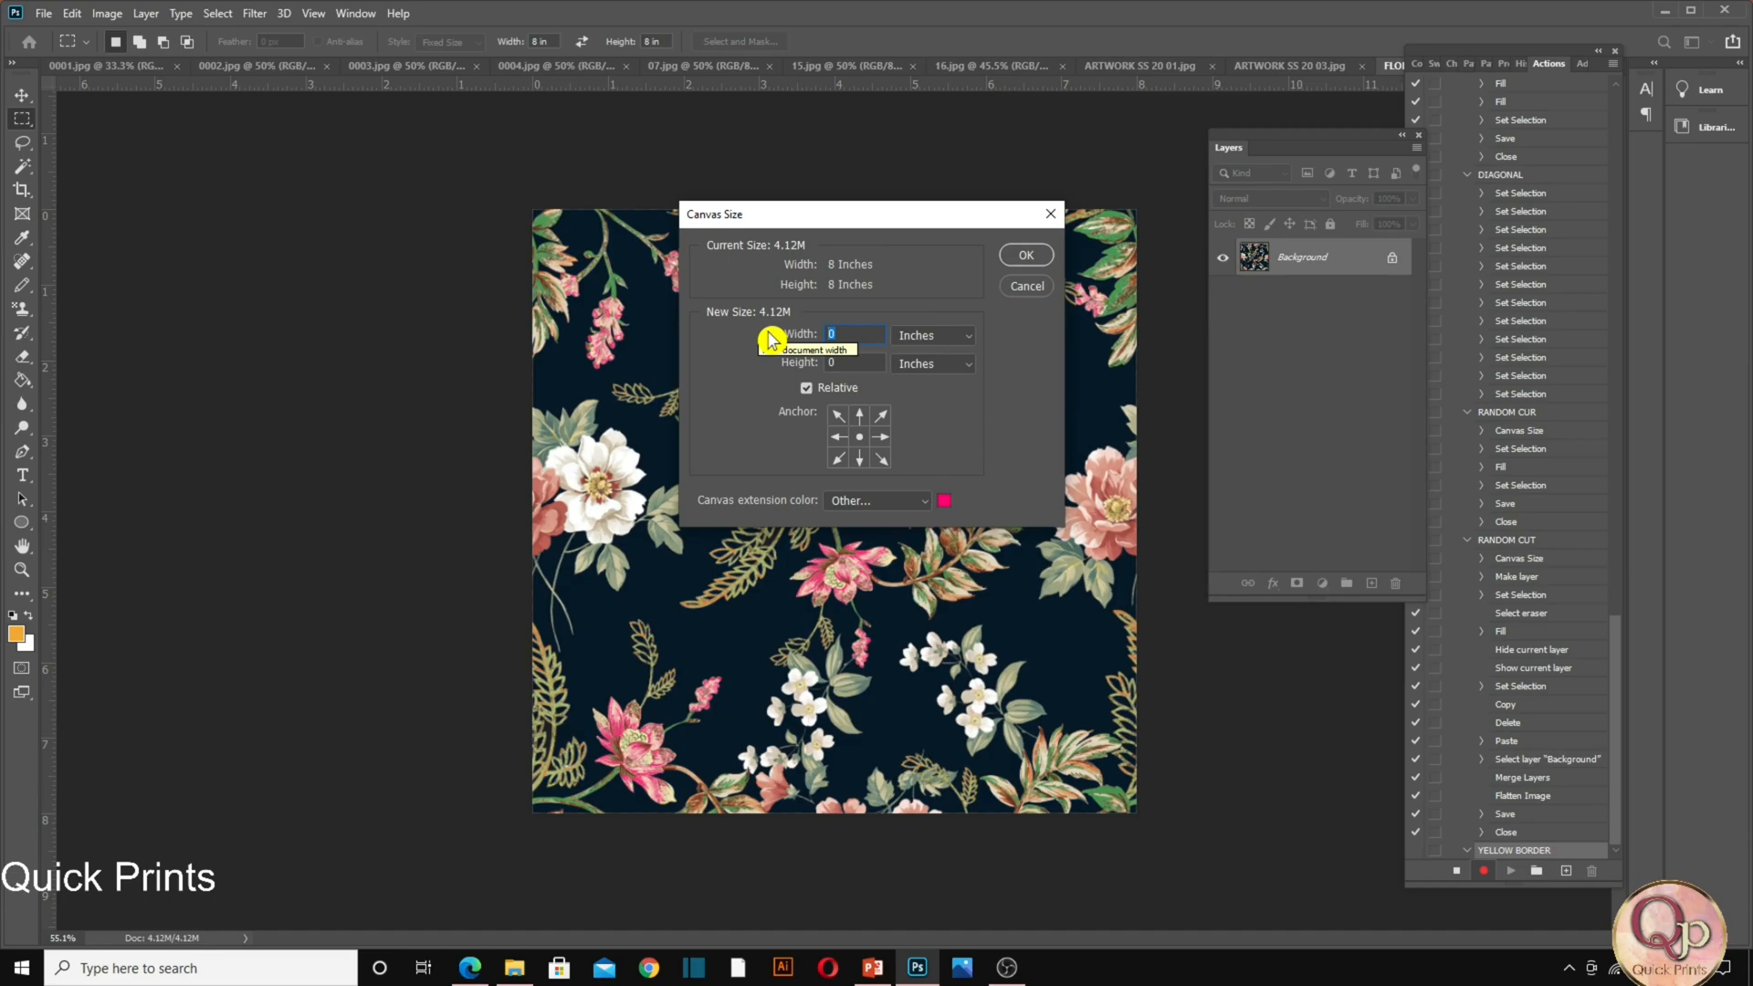
text(11)
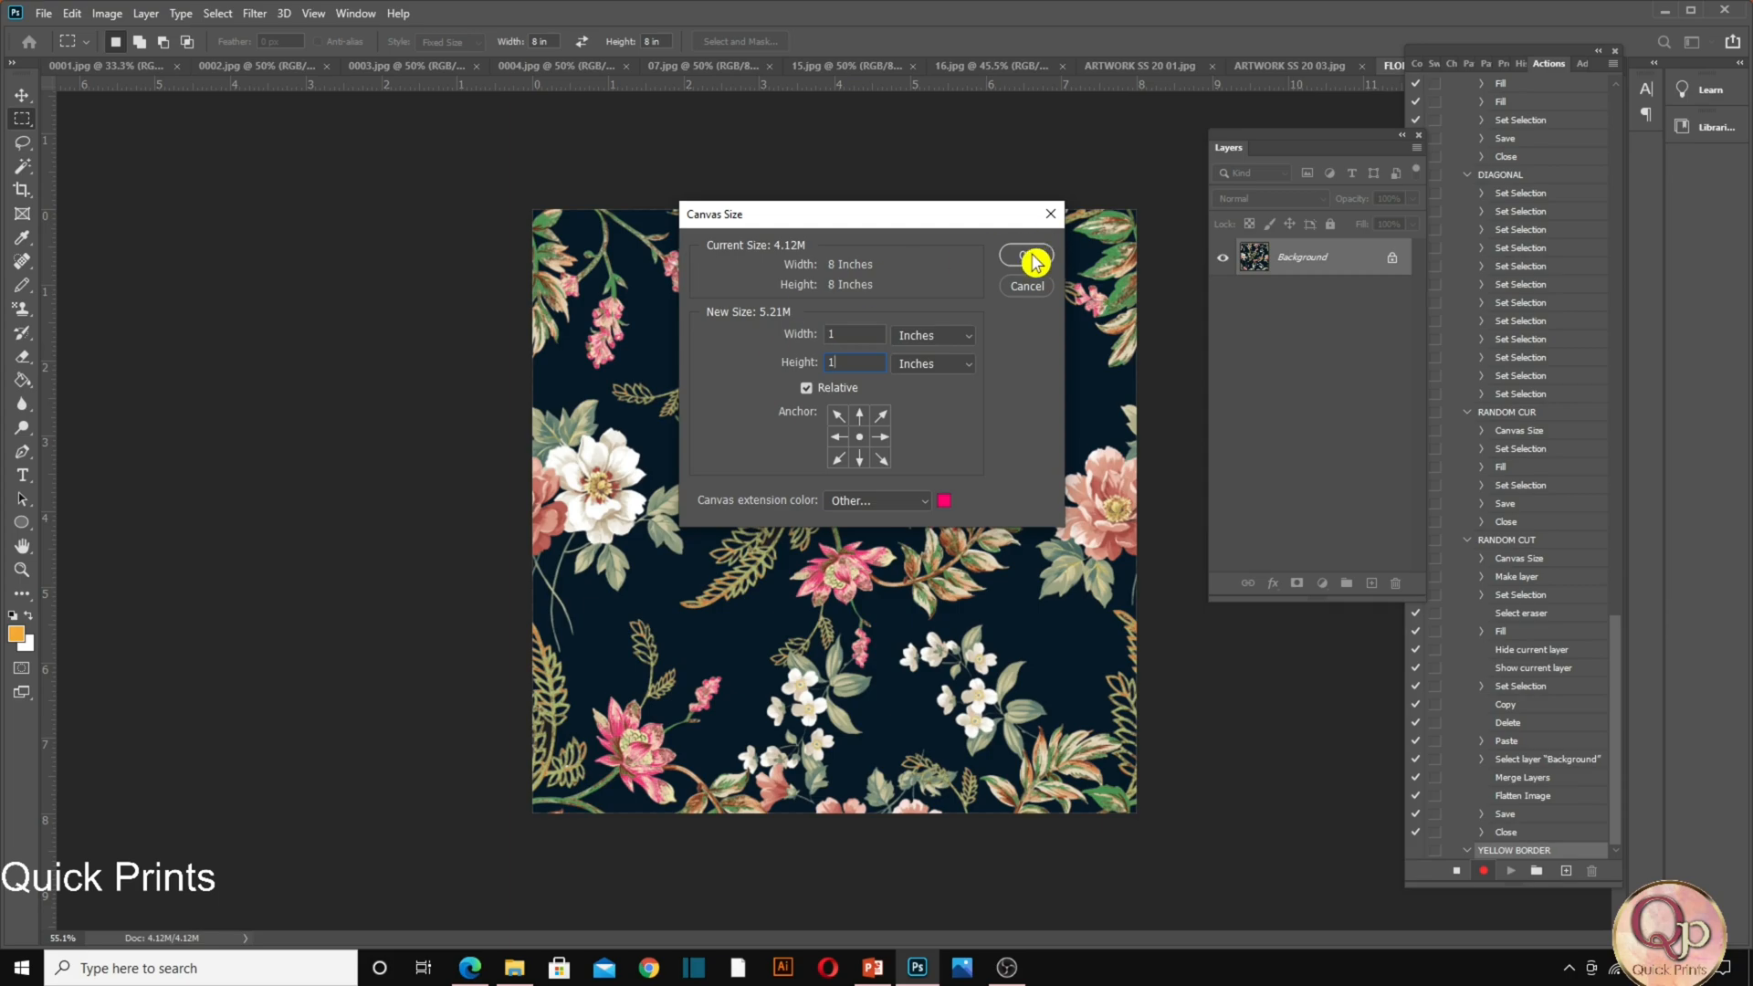
click(1026, 255)
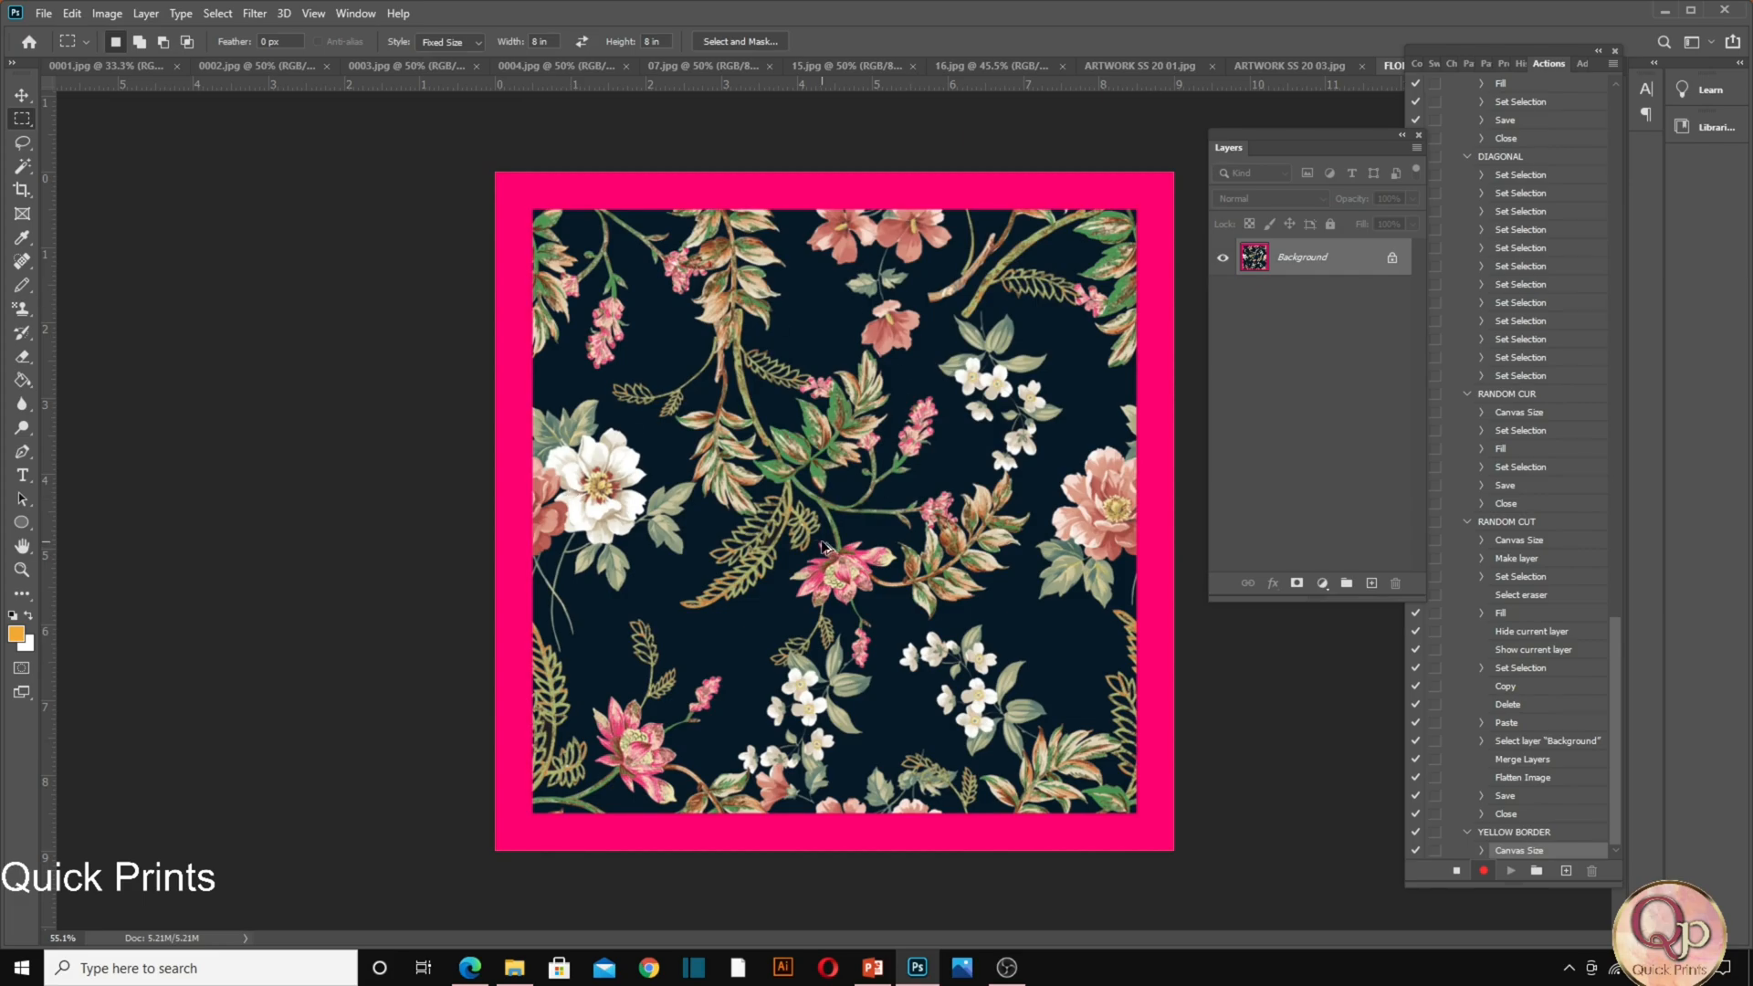
Save the bordered artwork as the JPEG FLORAL REPEAT copy in a new folder named BORDER, alongside LOW RES.
key(ctrl+shift+s)
click(994, 640)
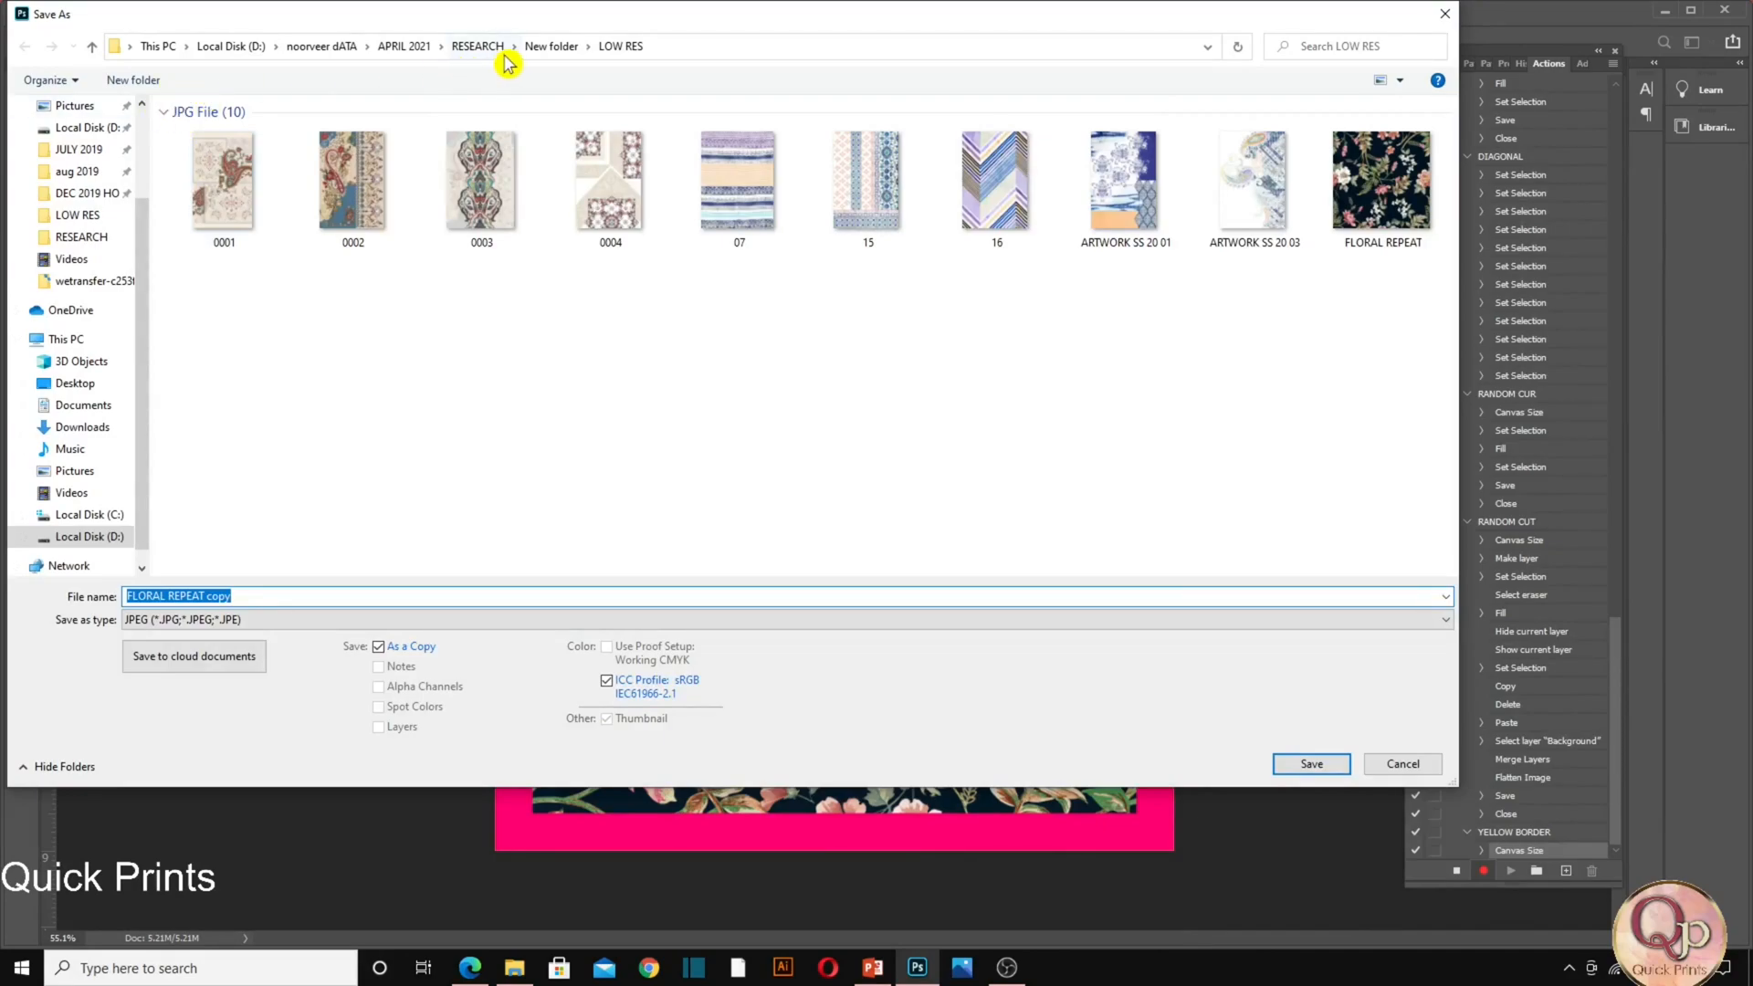
click(540, 47)
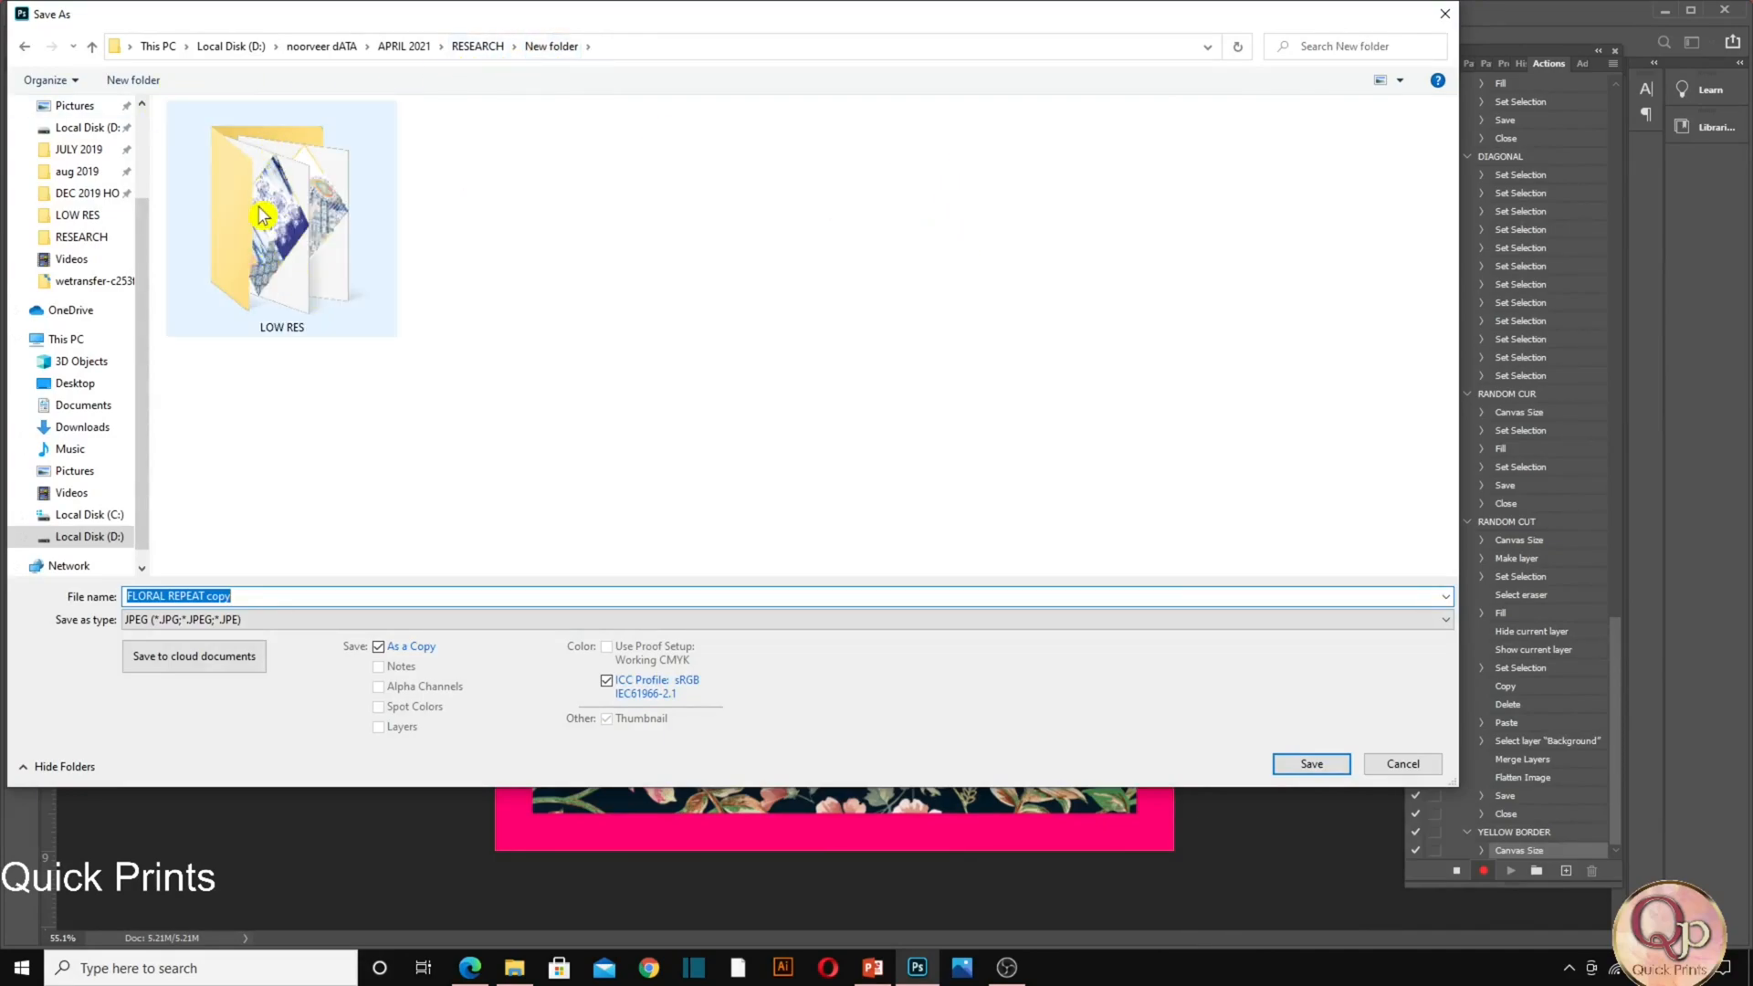
click(137, 80)
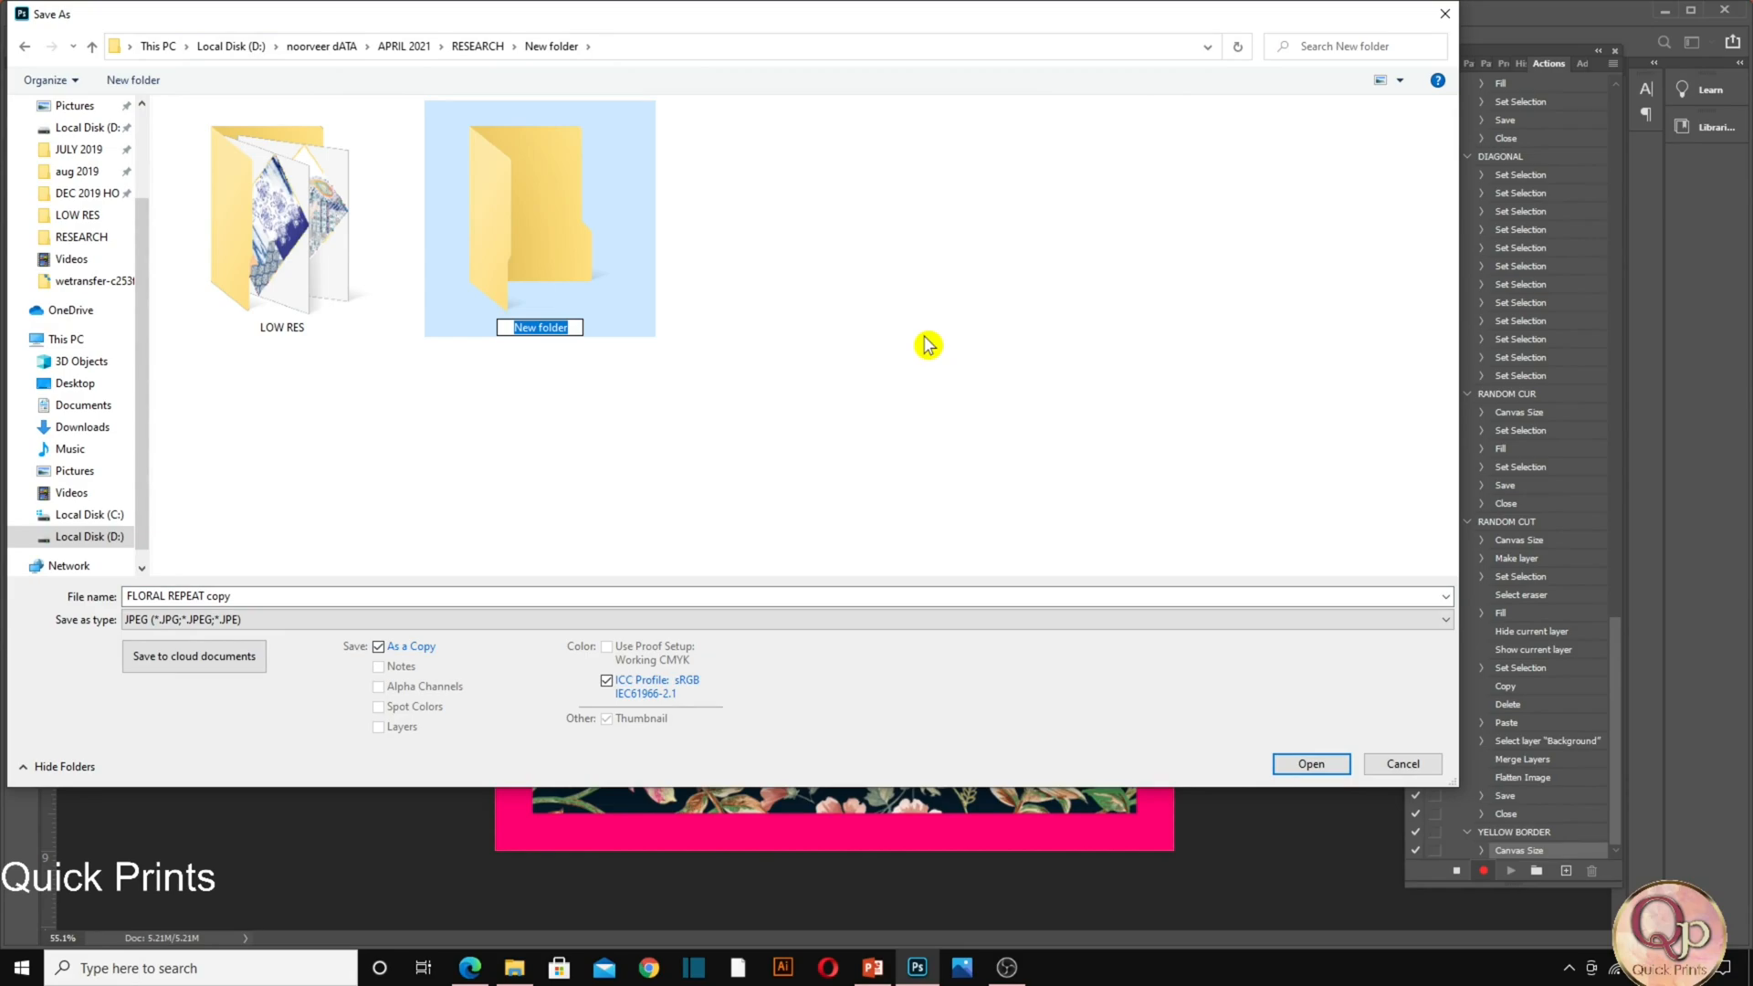
text(BORDER)
key(Return)
key(Return)
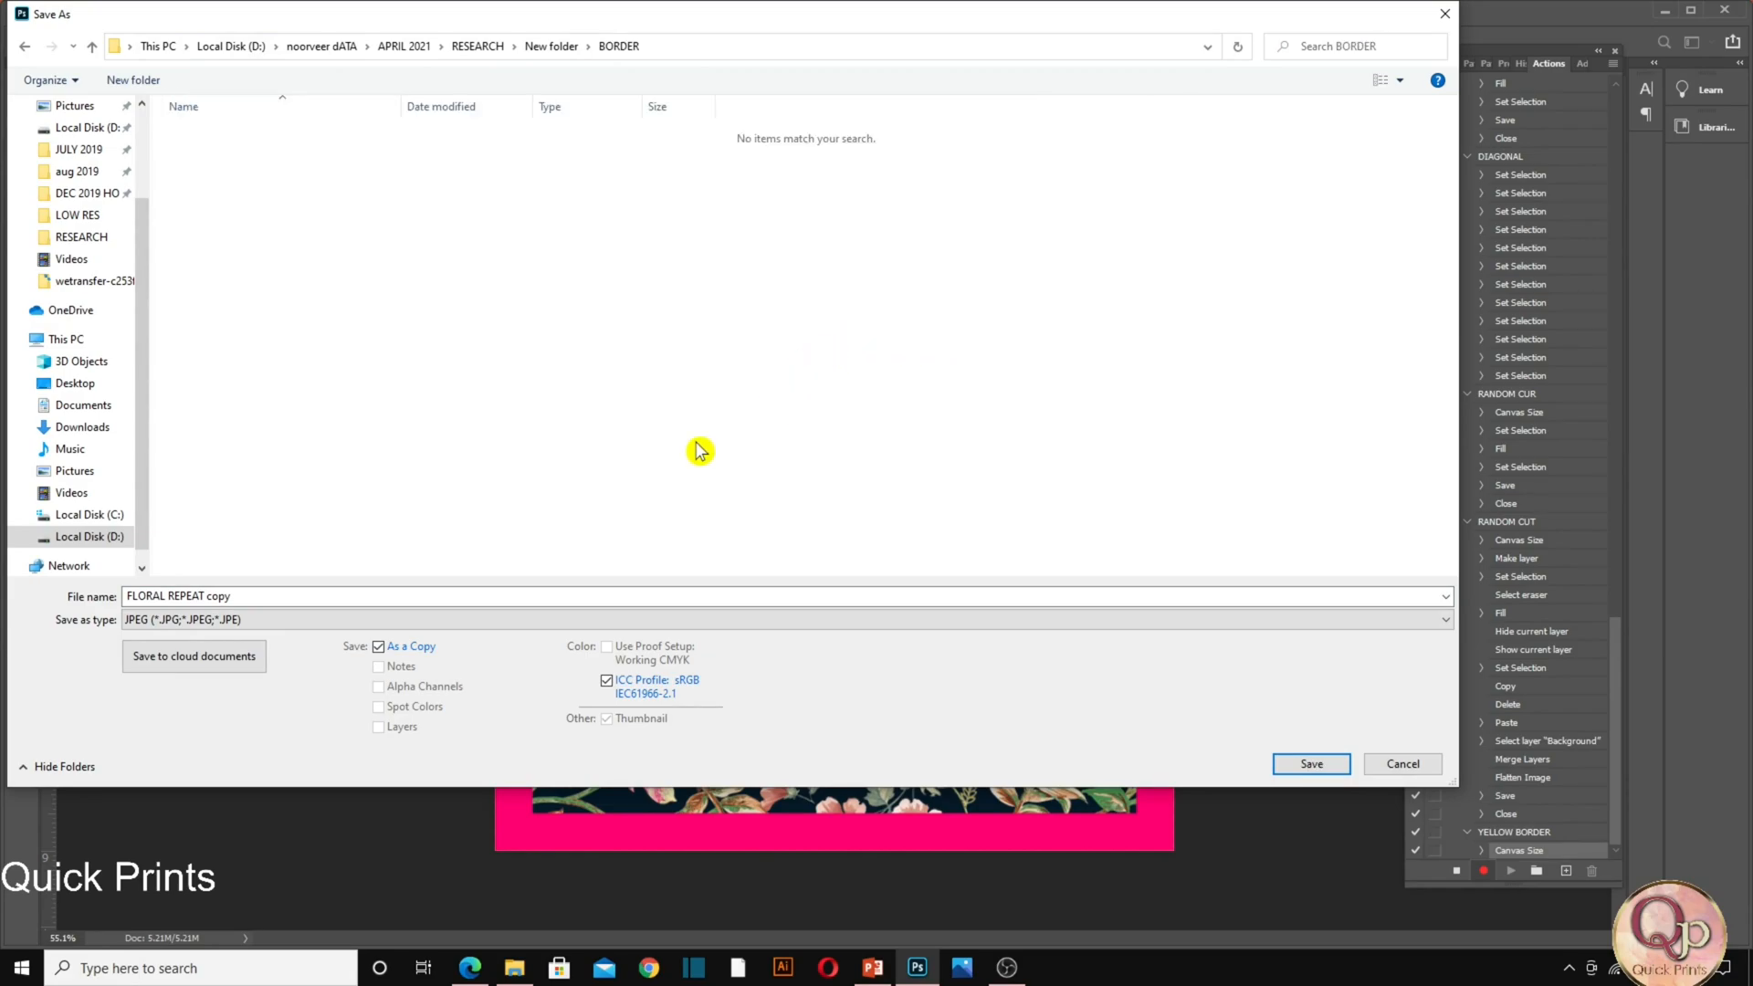
click(1312, 764)
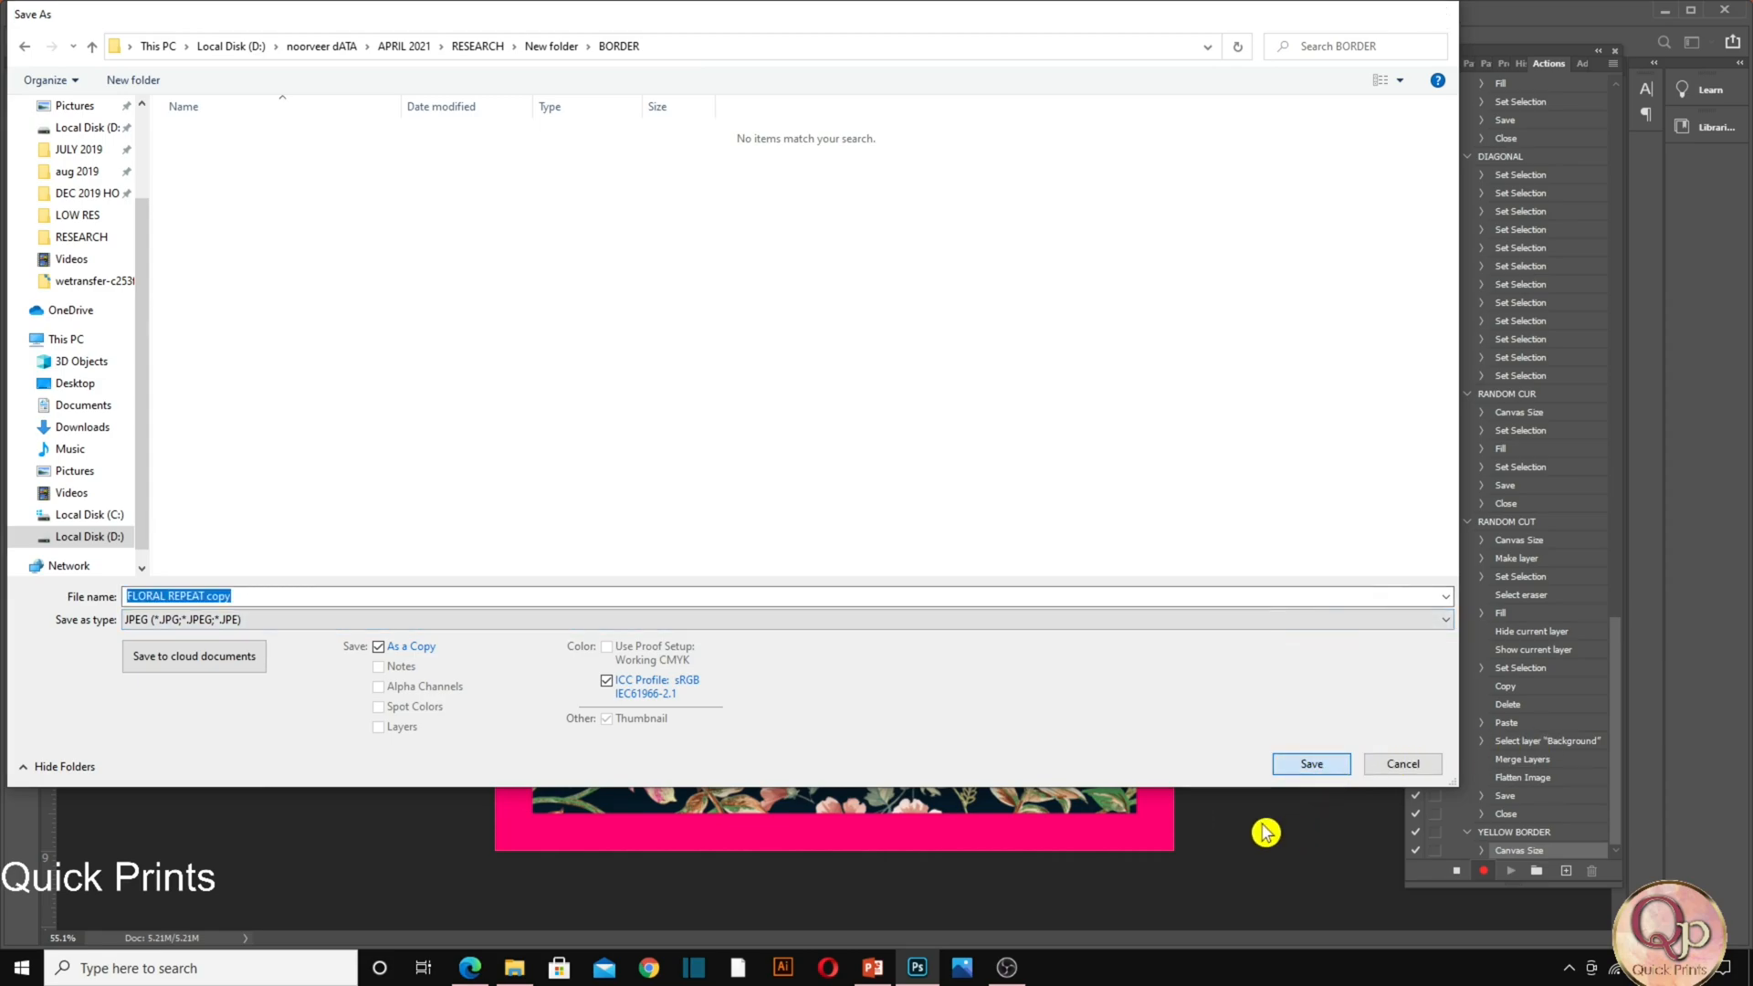
click(985, 266)
key(m)
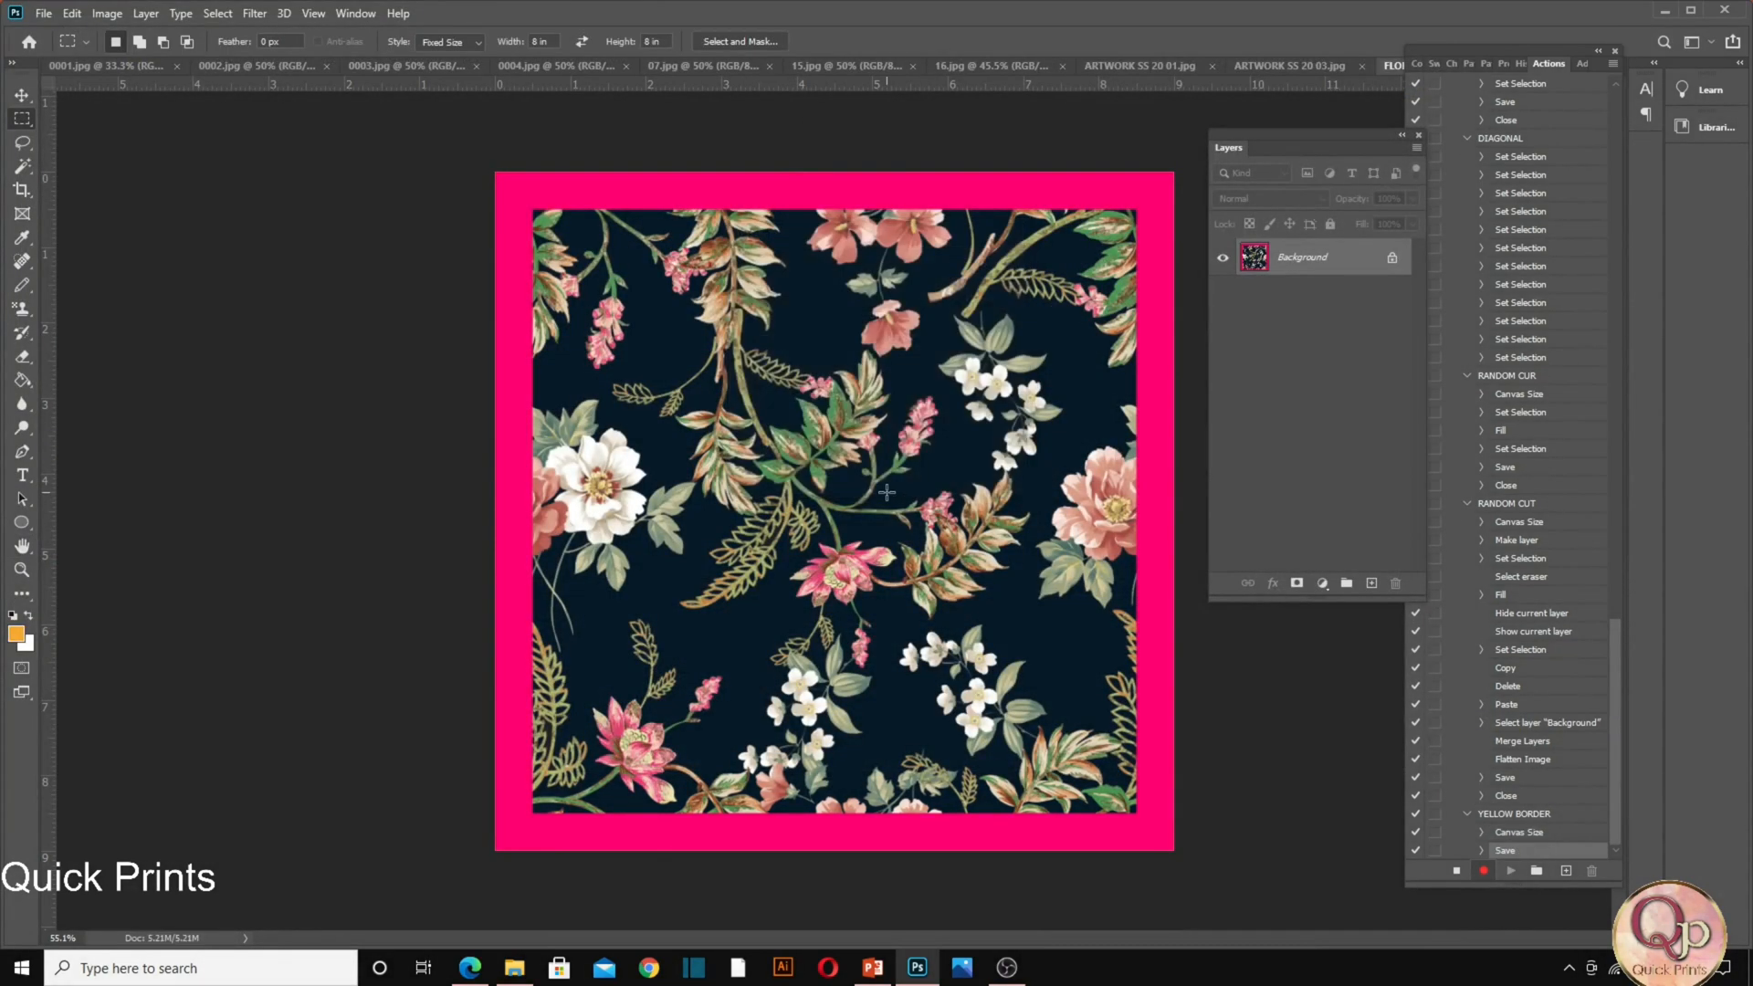
Close FLORAL REPEAT.jpg without saving its changes and stop recording the action.
key(ctrl+w)
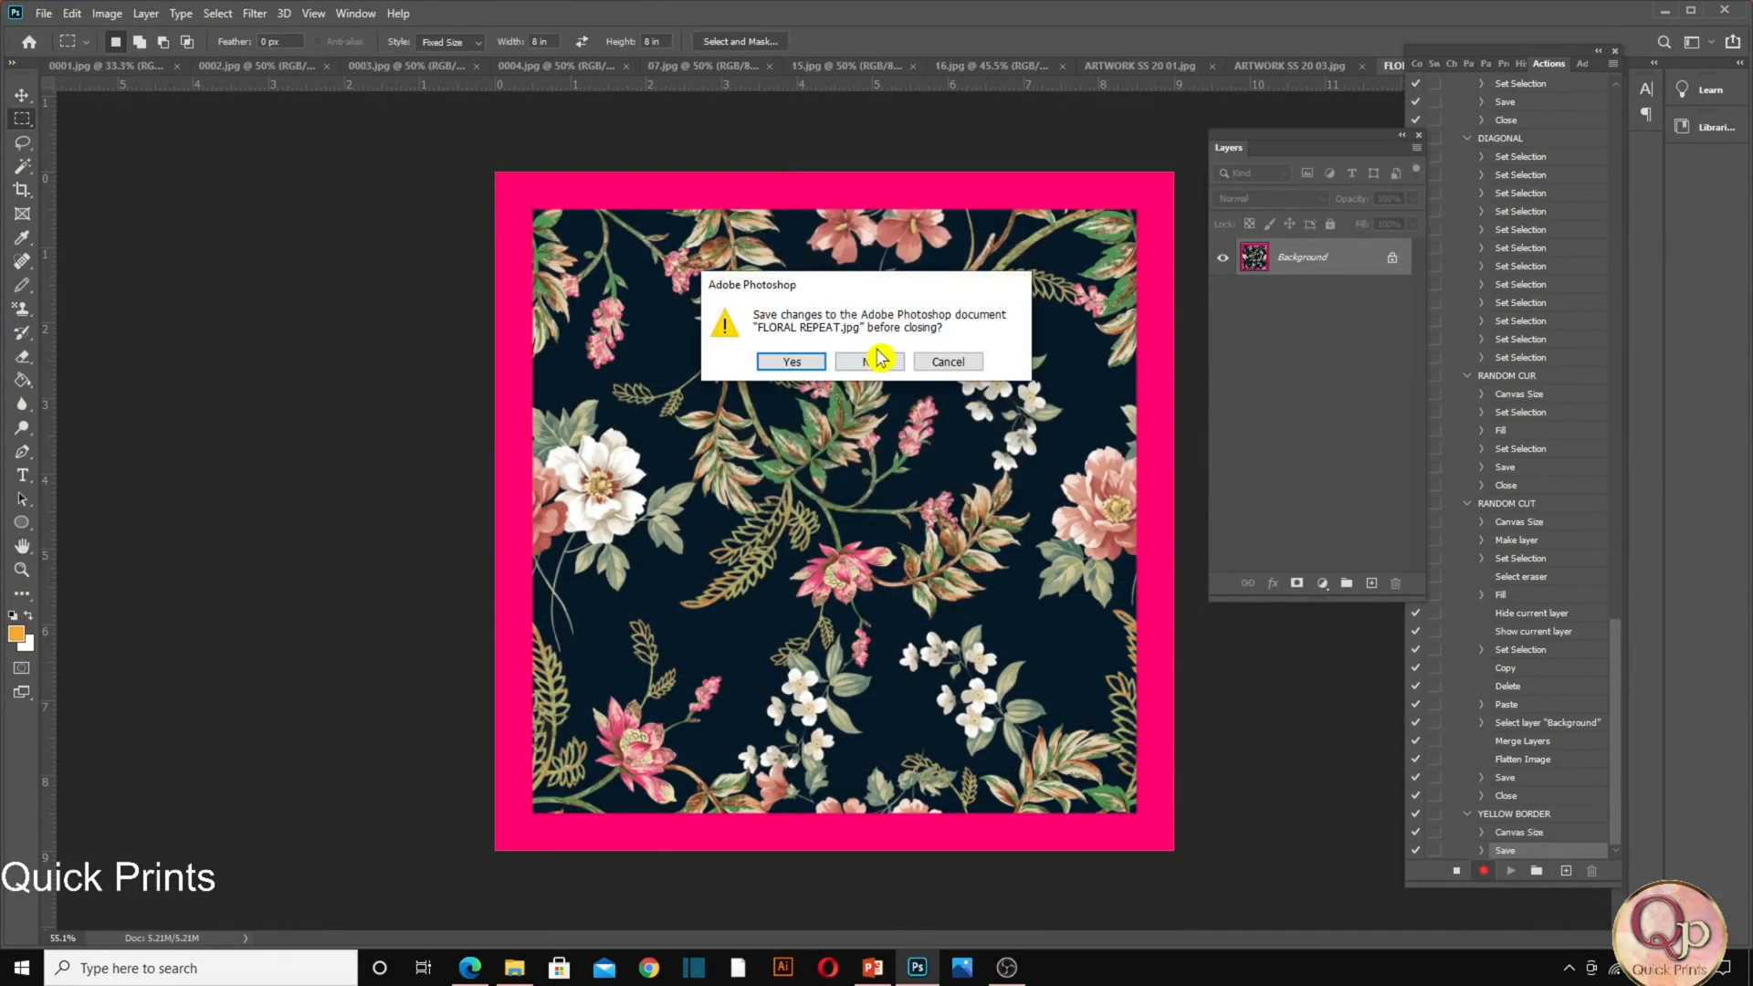
click(879, 364)
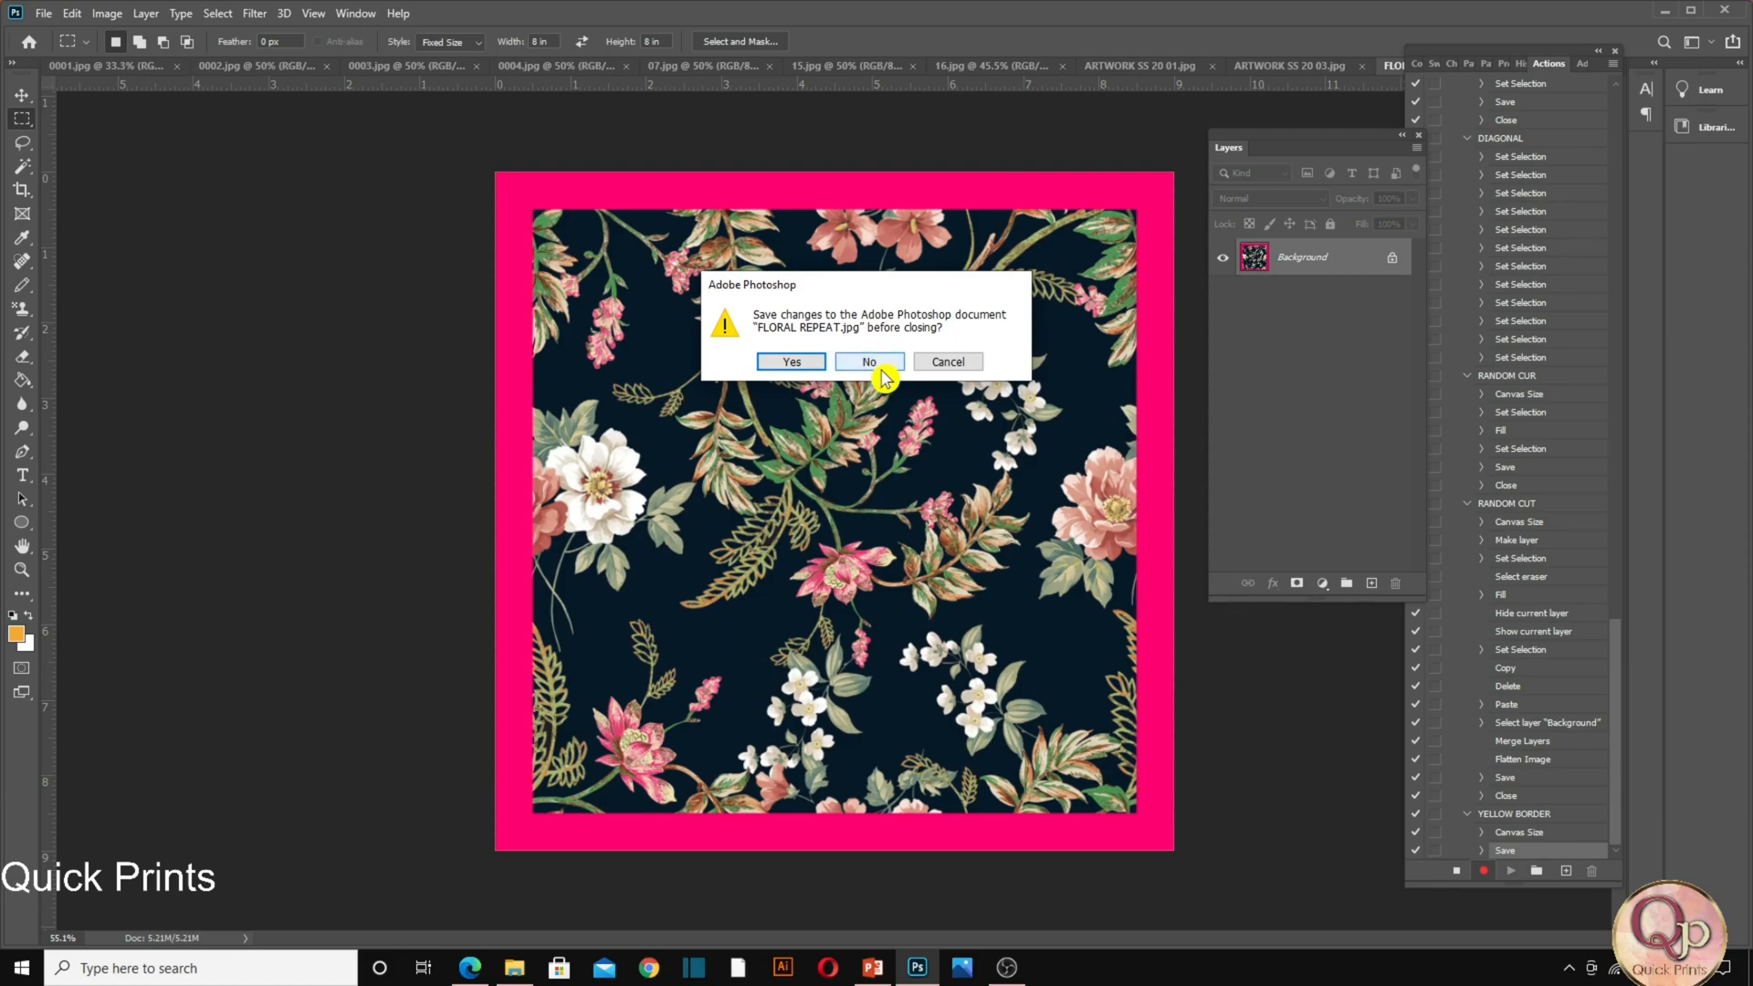
click(1457, 872)
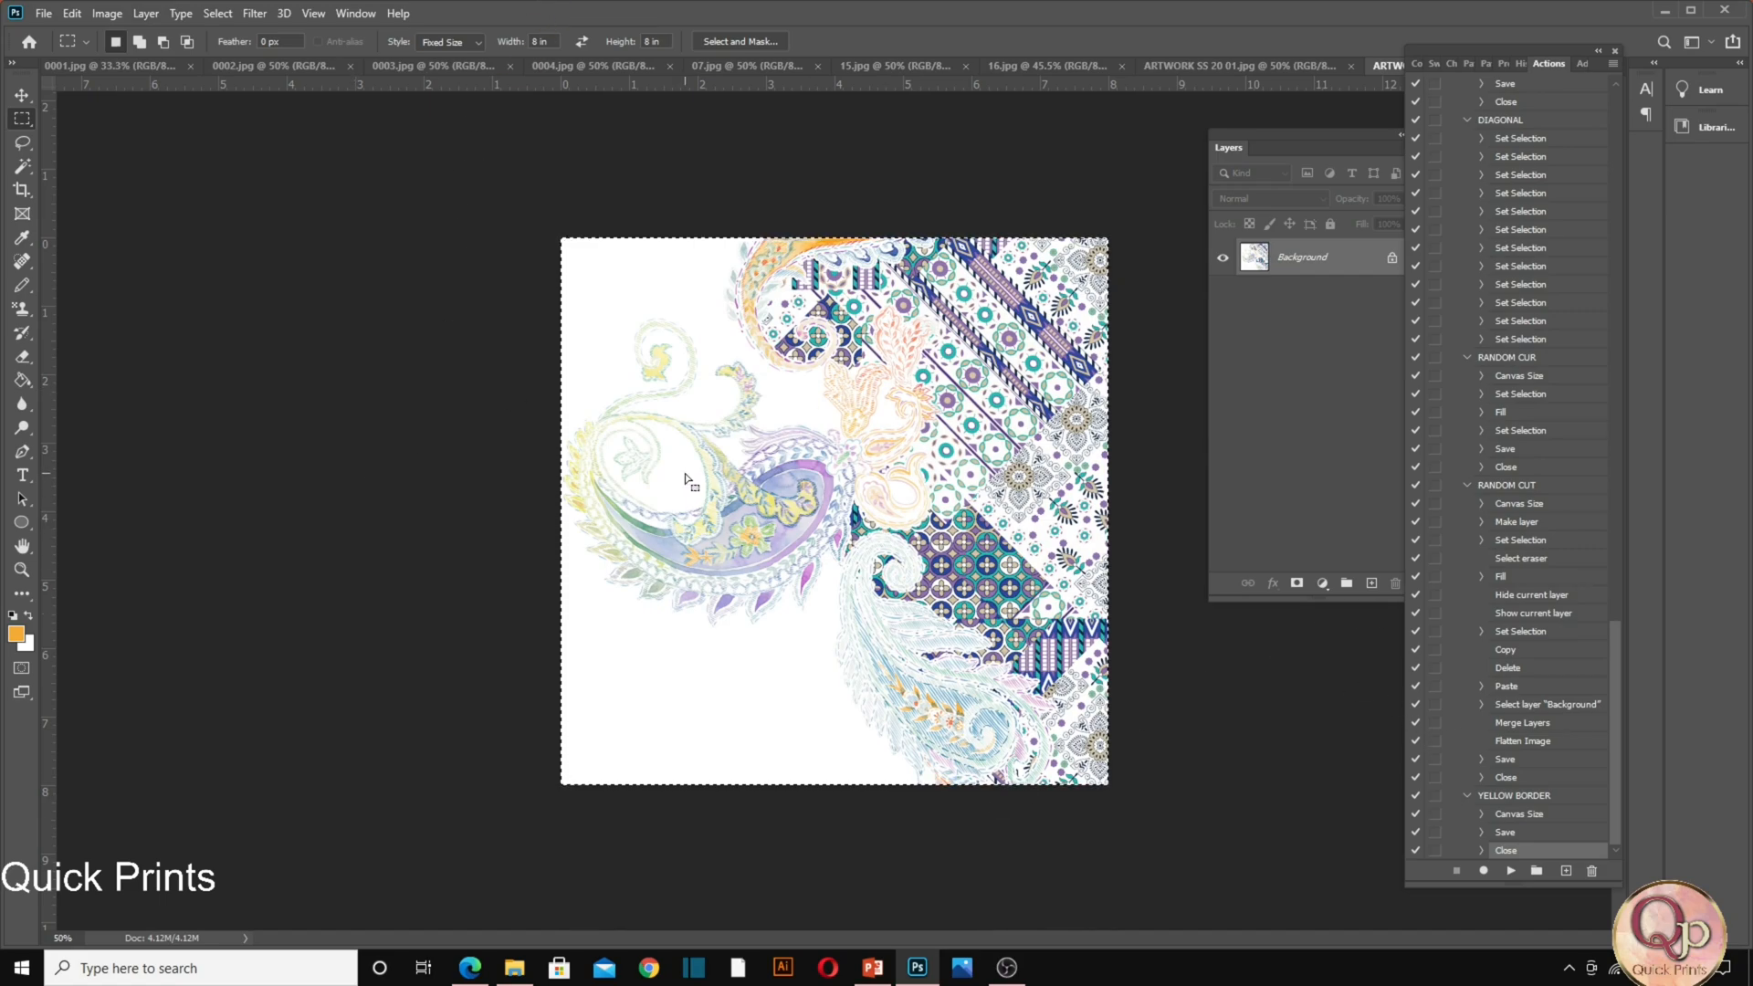
Batch-run the YELLOW BORDER action on all opened files with the destination set to None.
click(43, 13)
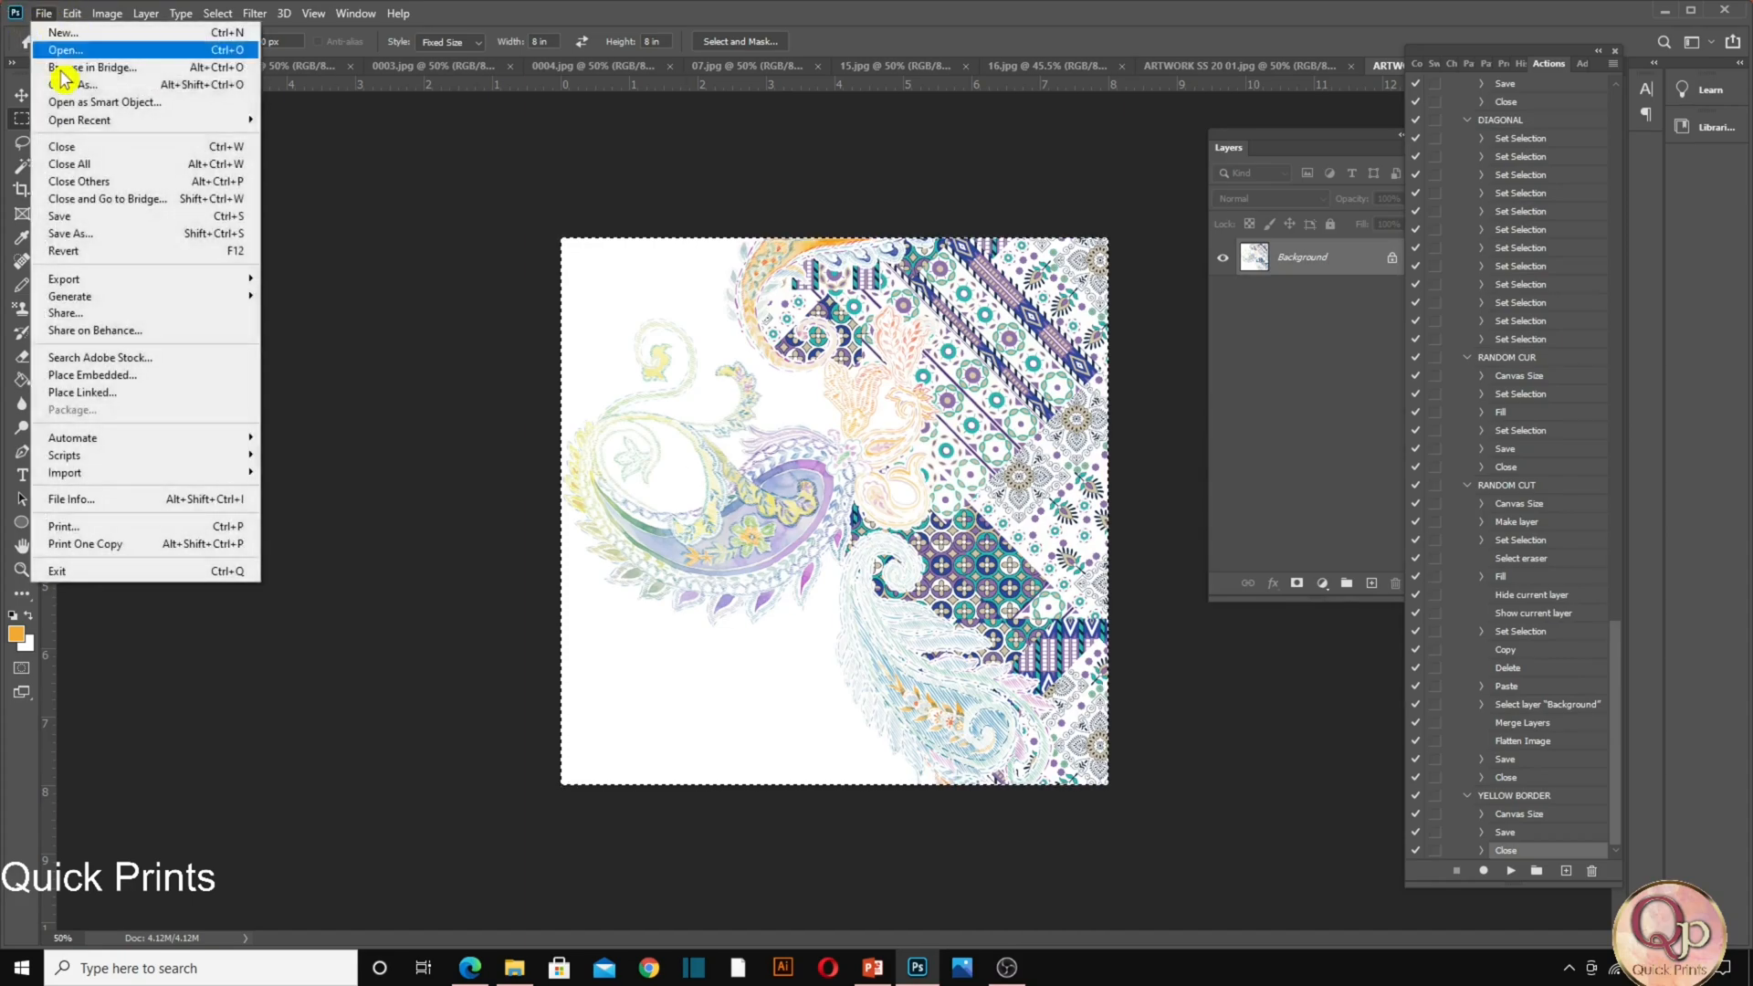
mouse_move(124, 446)
click(336, 442)
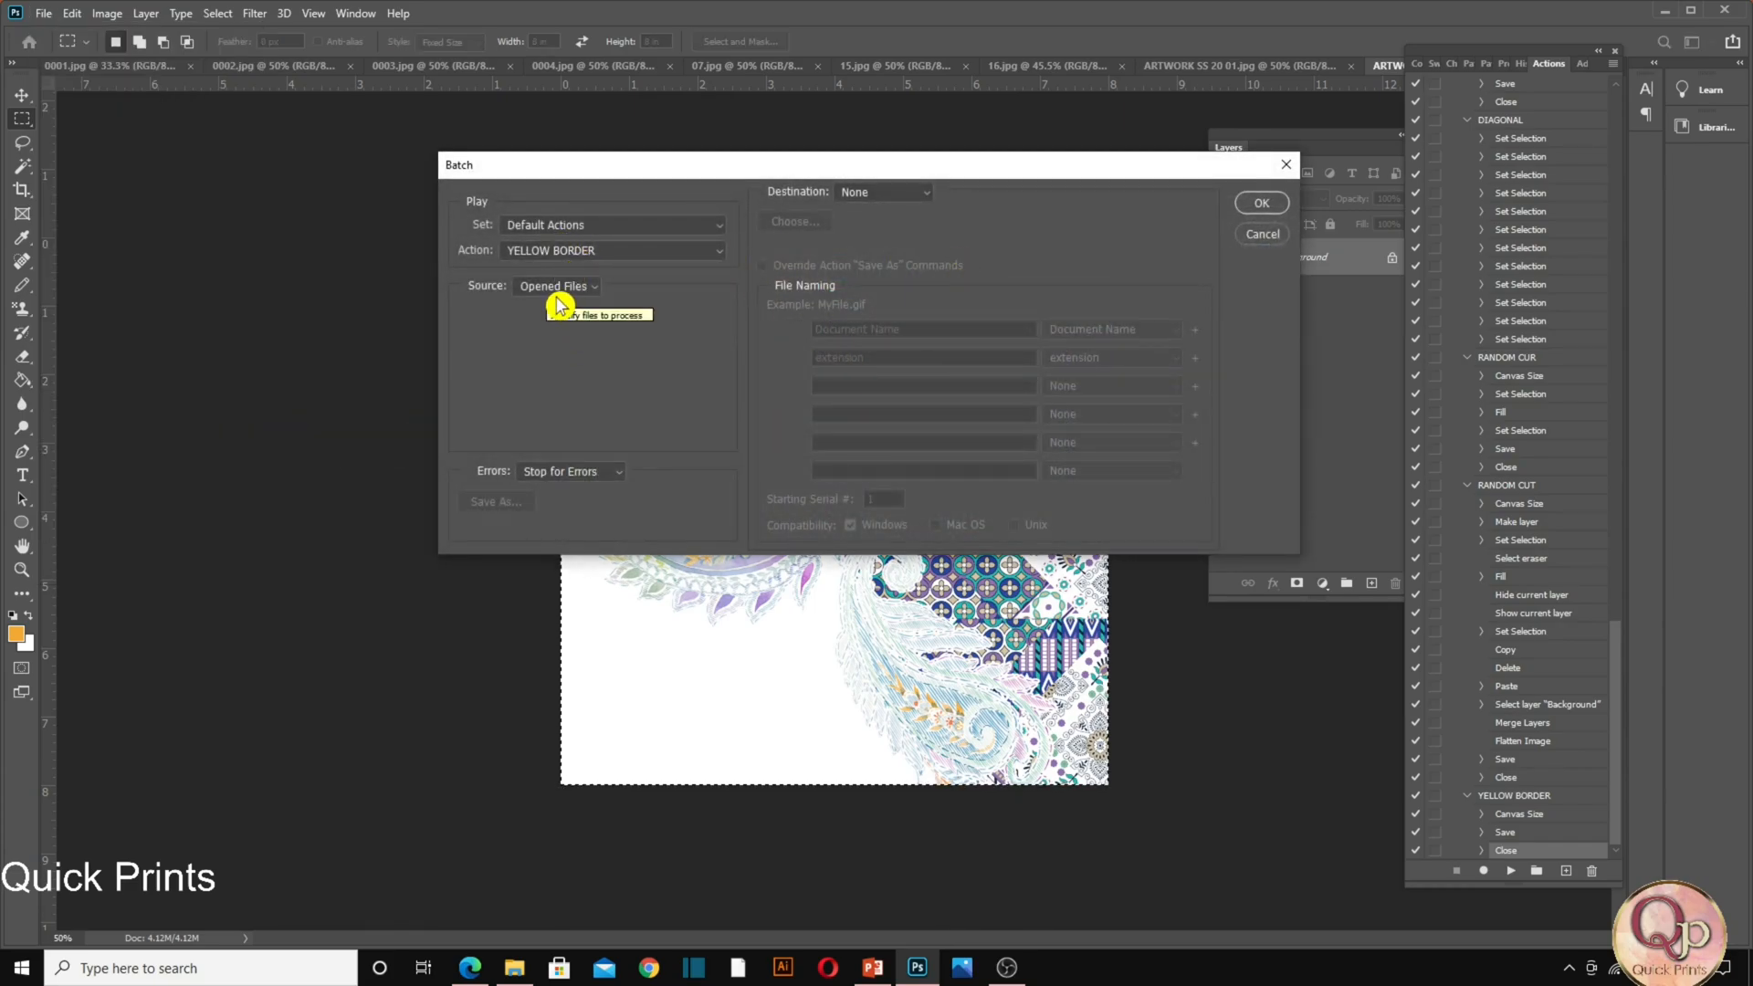
click(1261, 203)
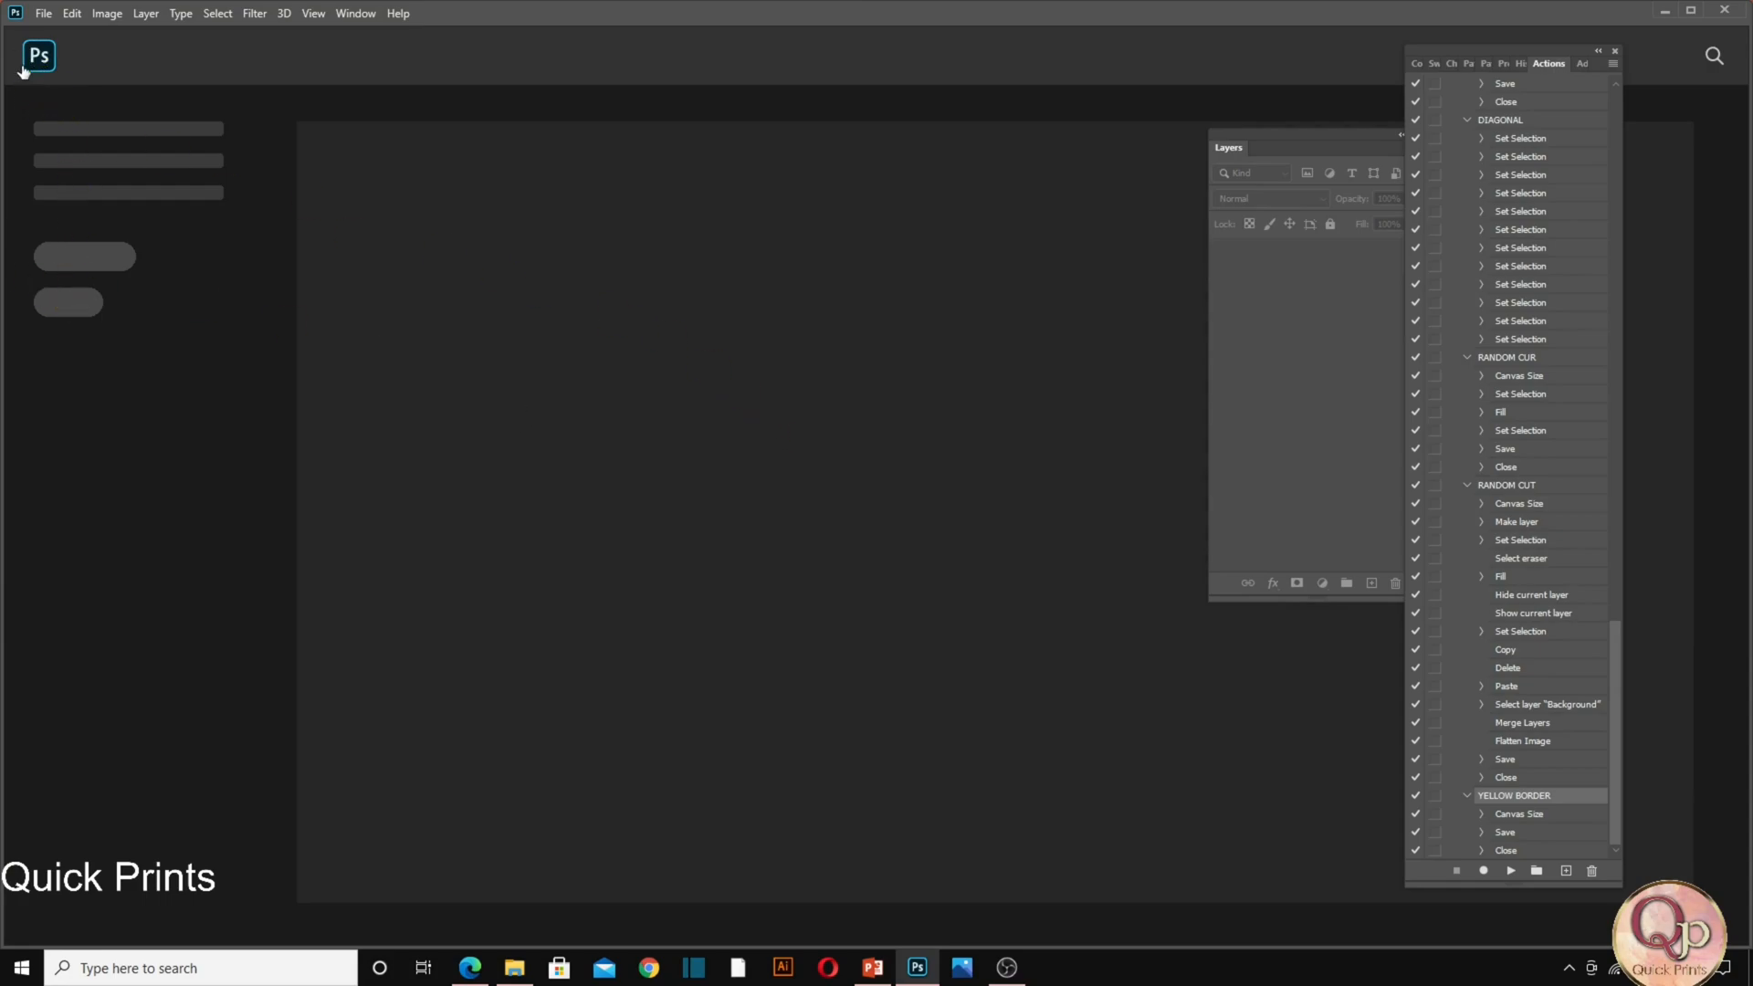
Examine the bordered copies in the BORDER folder as enlarged thumbnails.
key(ctrl+o)
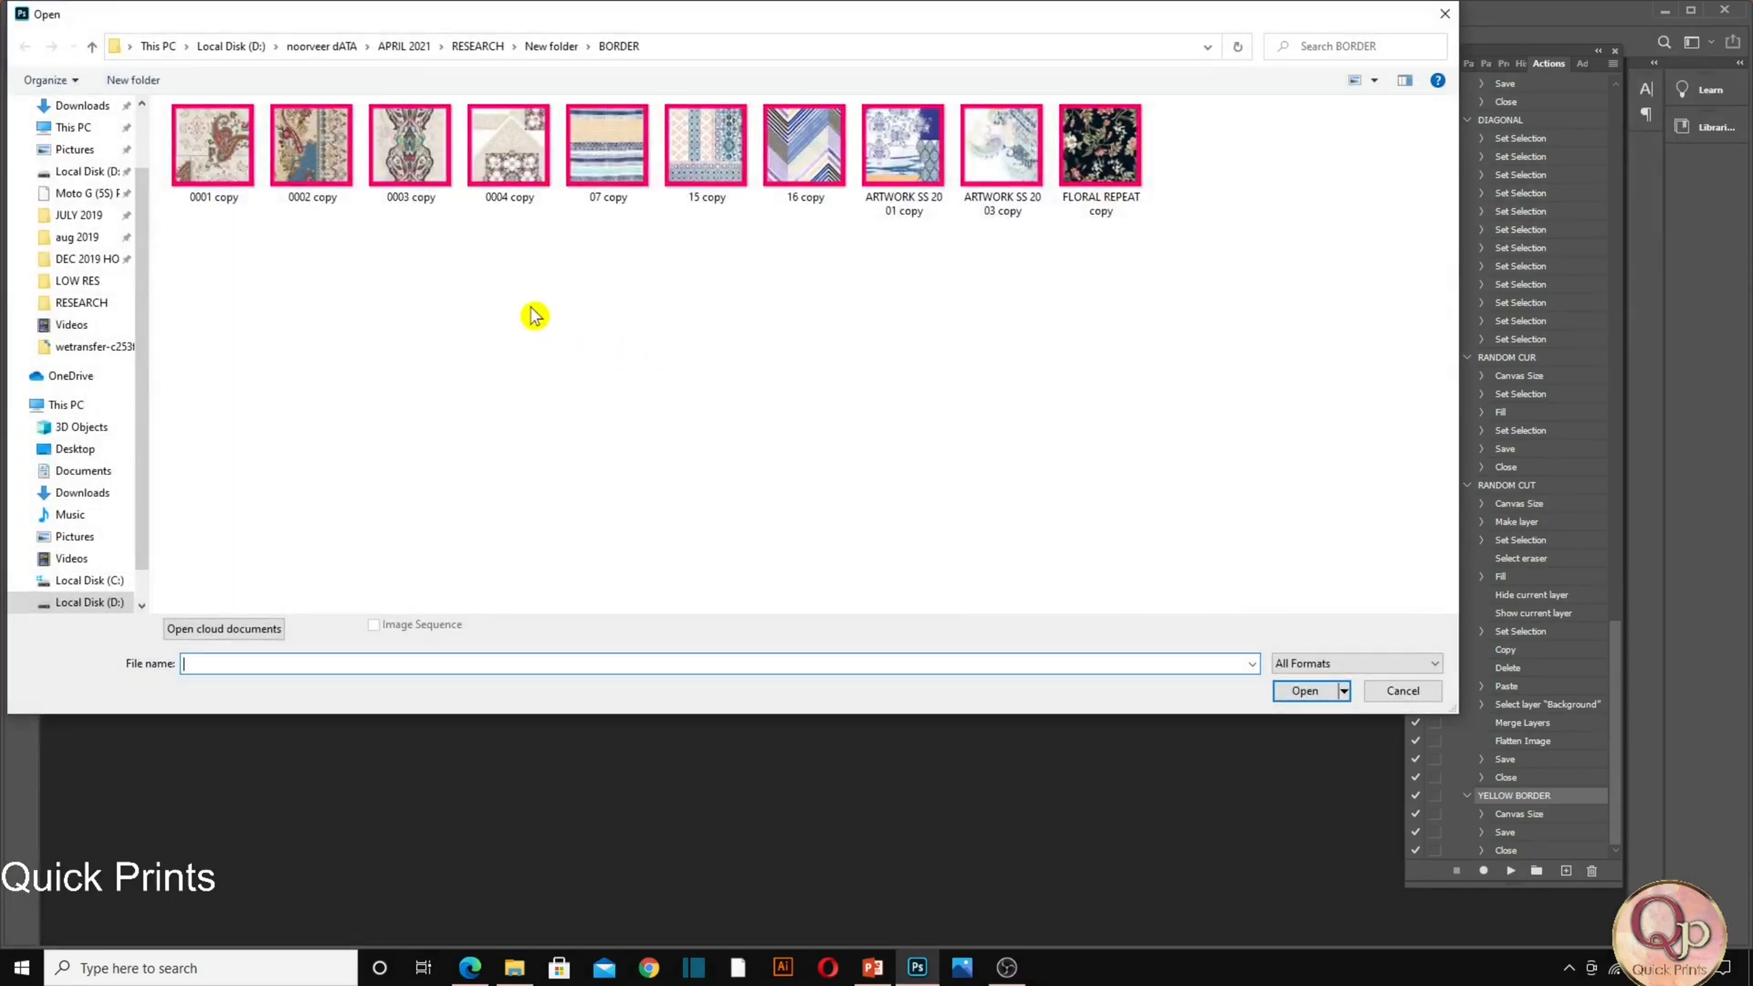
scroll(702, 449, up, 2)
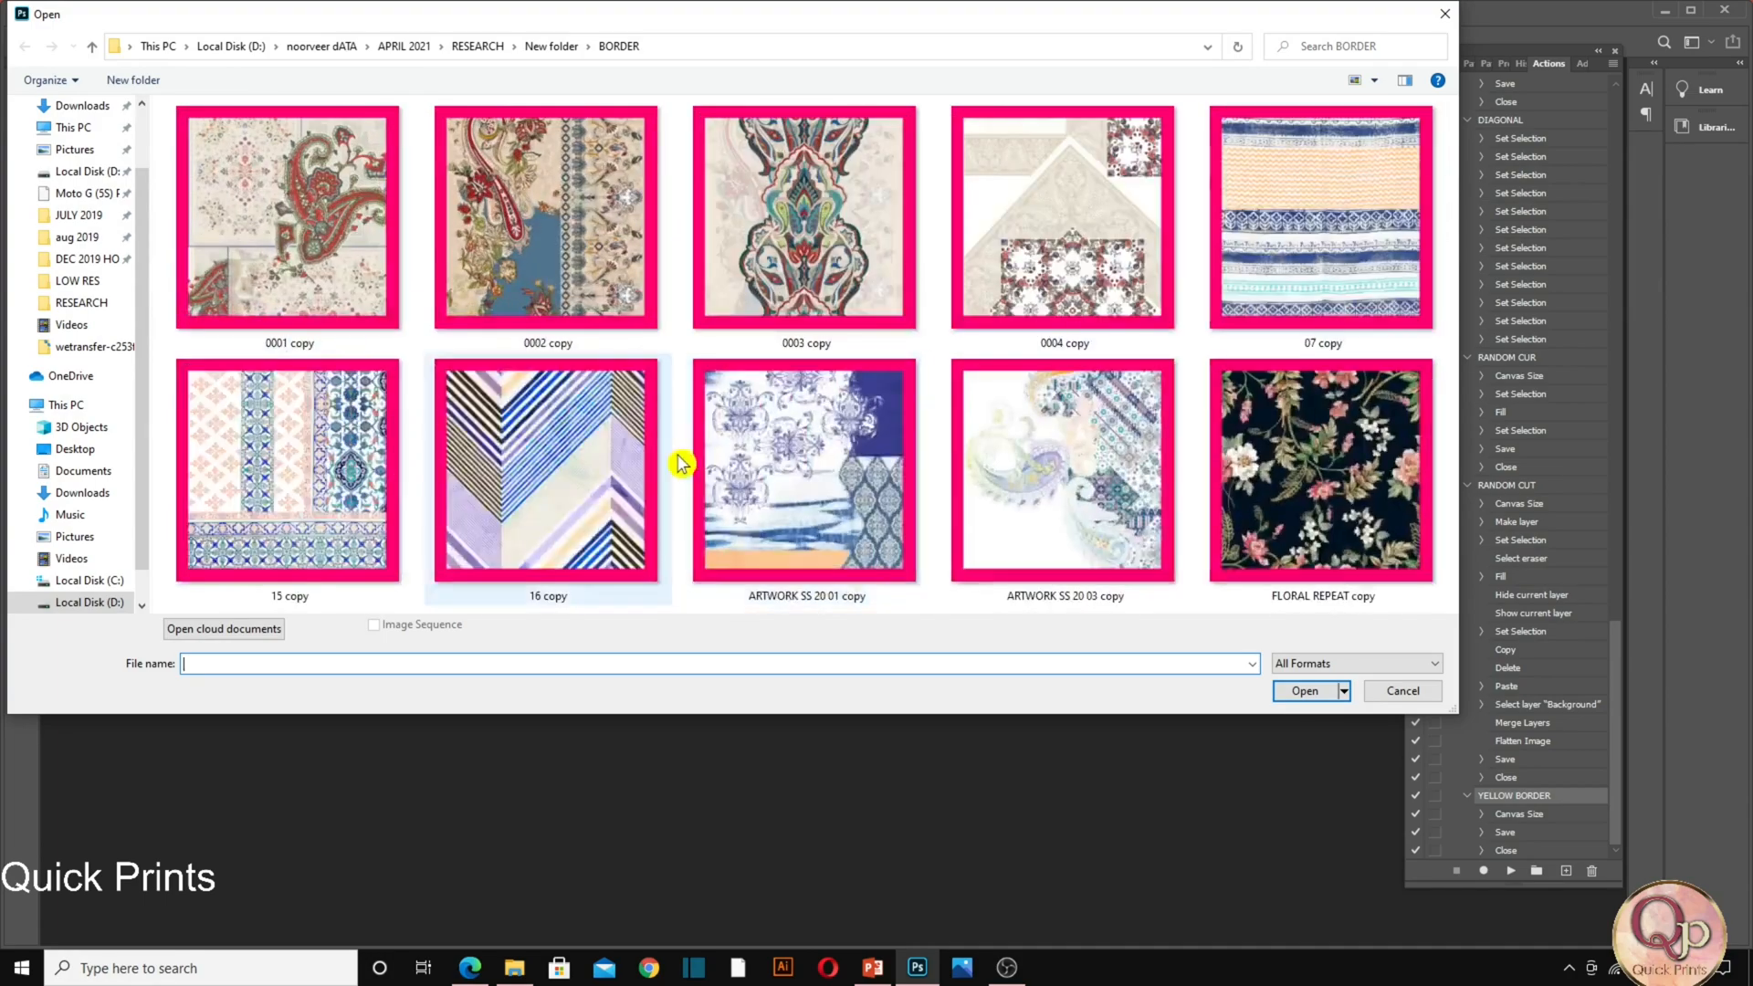